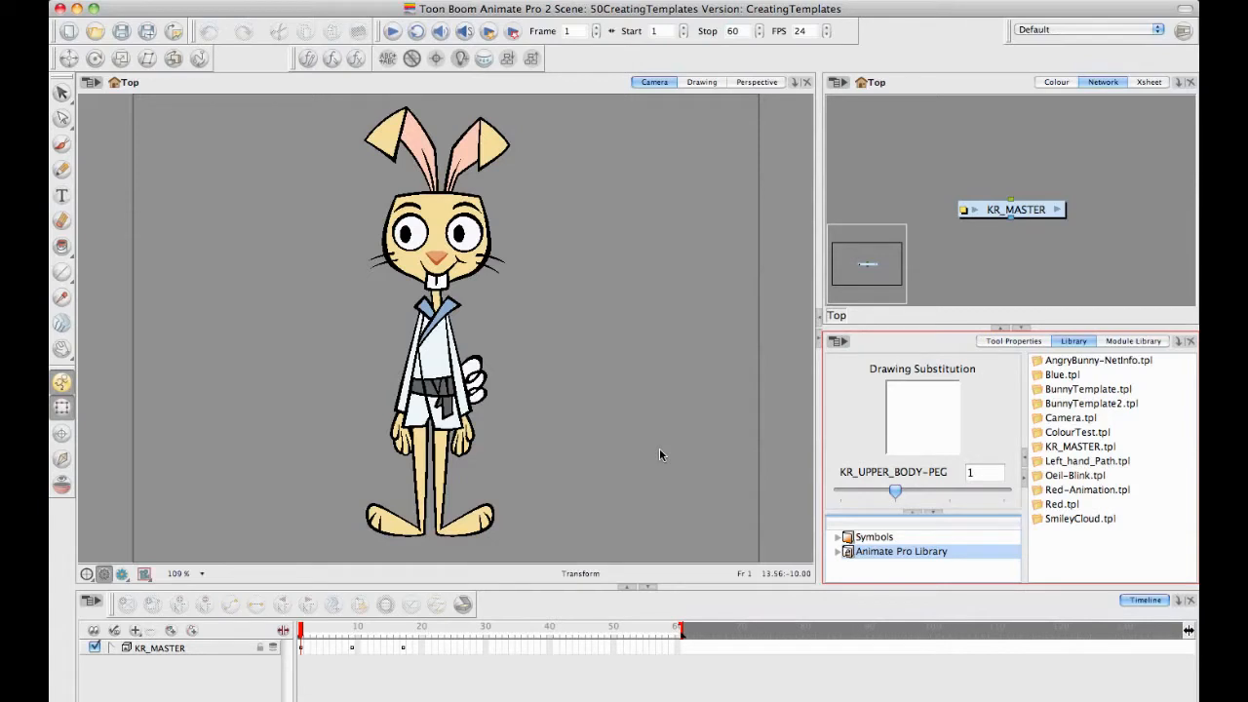
Delete the KR_MASTER layer from the scene and bring the character back in from the KR_MASTER.tpl library template
{"action": "left_click", "coordinate": [1089, 448]}
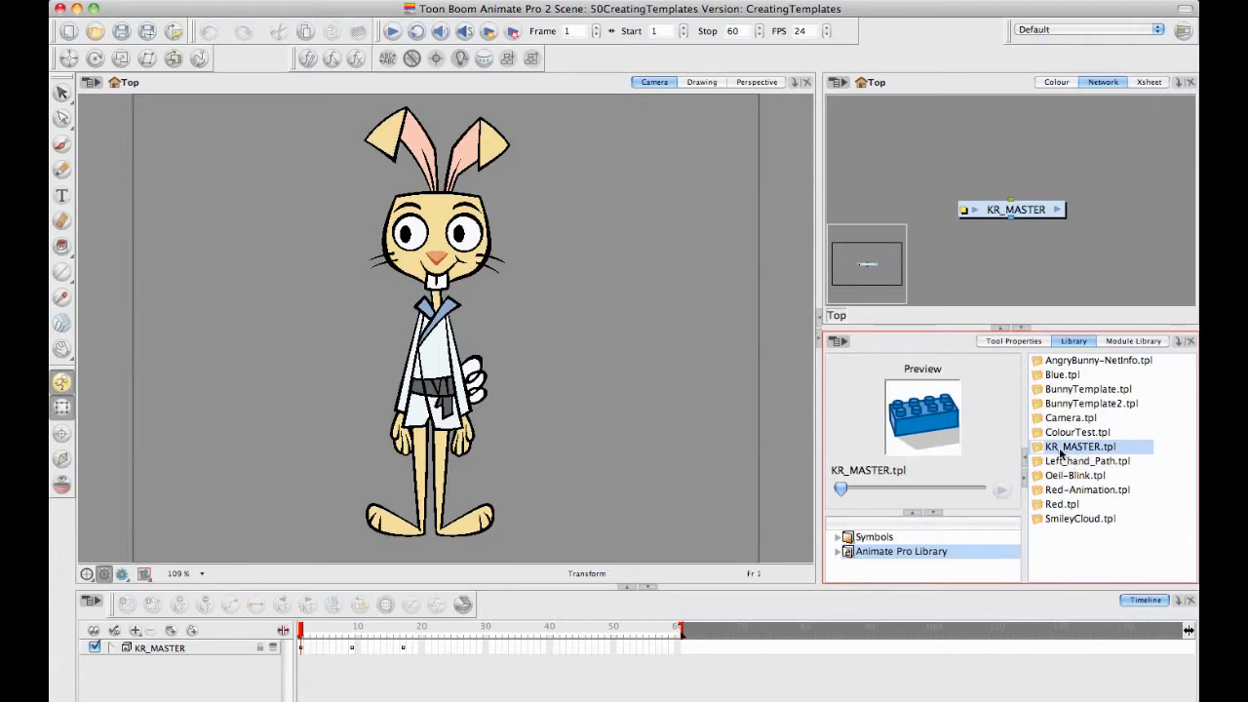
{"action": "left_click", "coordinate": [222, 649]}
{"action": "key", "text": "Delete"}
{"action": "left_click", "coordinate": [729, 385]}
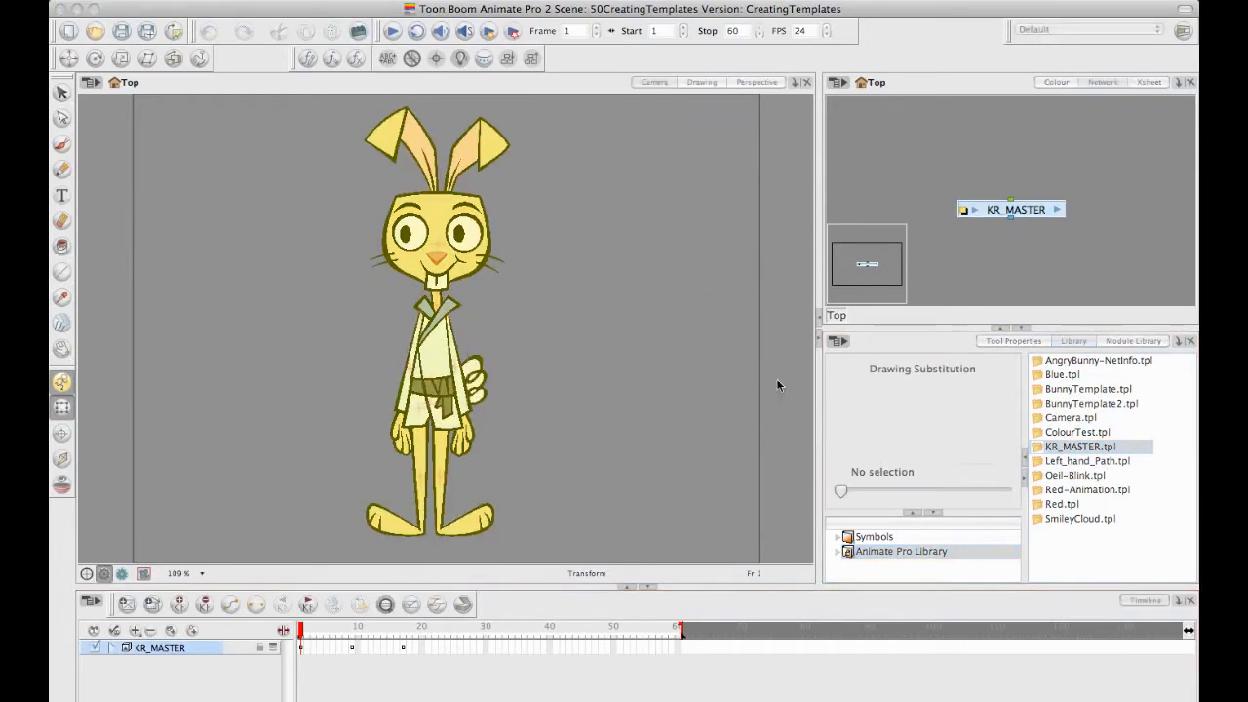
{"action": "left_click", "coordinate": [880, 437]}
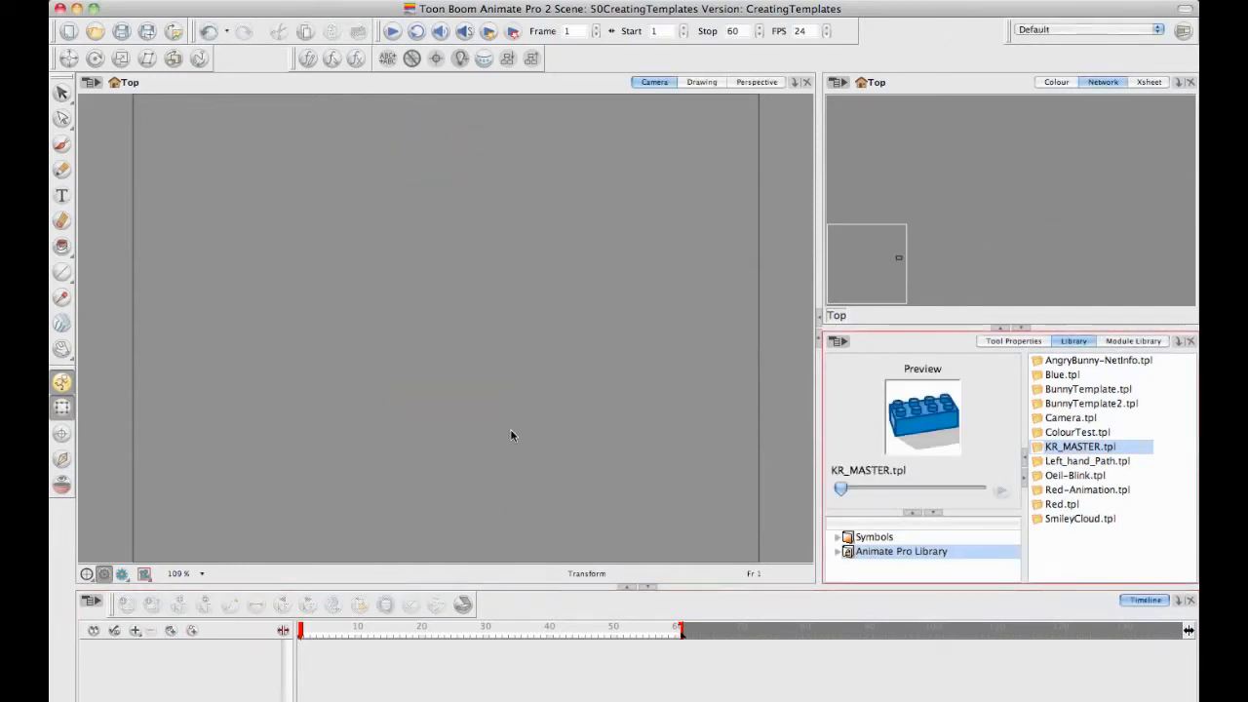
{"action": "key", "text": "ctrl+z"}
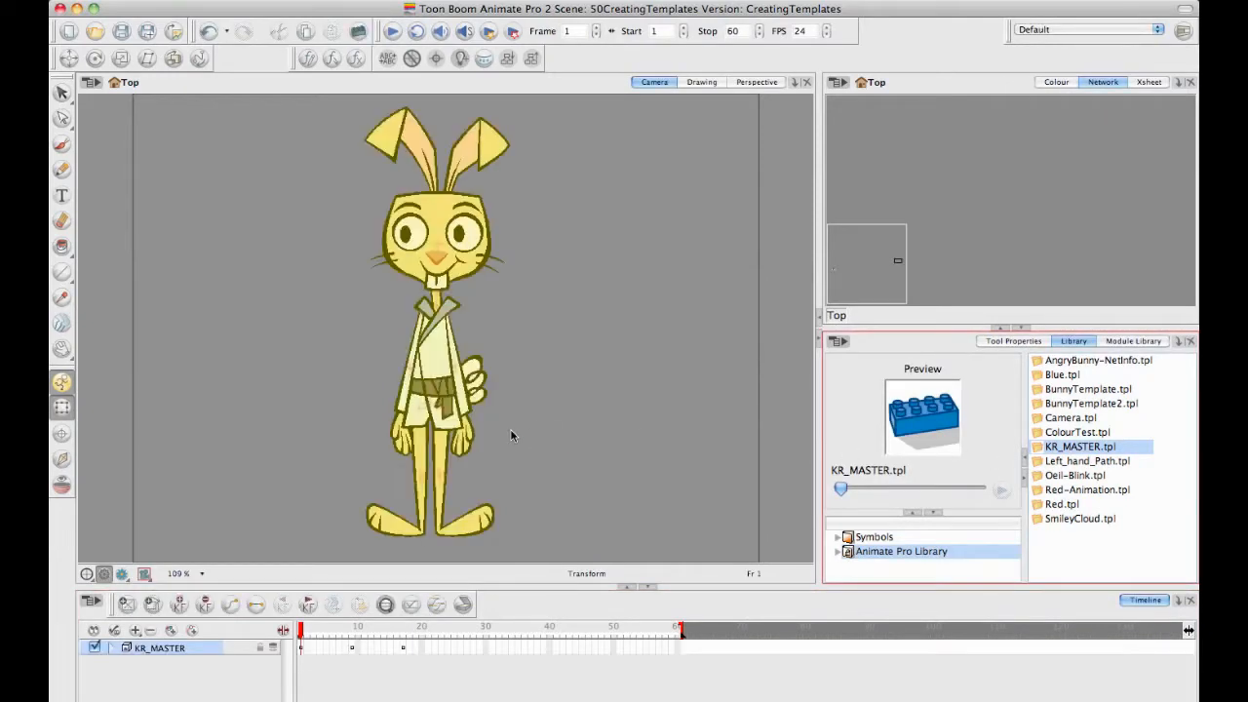
Move the character's turned pose from frame 9 of the KR_MASTER layer to frame 1
{"action": "mouse_move", "coordinate": [314, 640]}
{"action": "left_mouse_down"}
{"action": "mouse_move", "coordinate": [432, 632]}
{"action": "mouse_move", "coordinate": [297, 636]}
{"action": "left_mouse_up"}
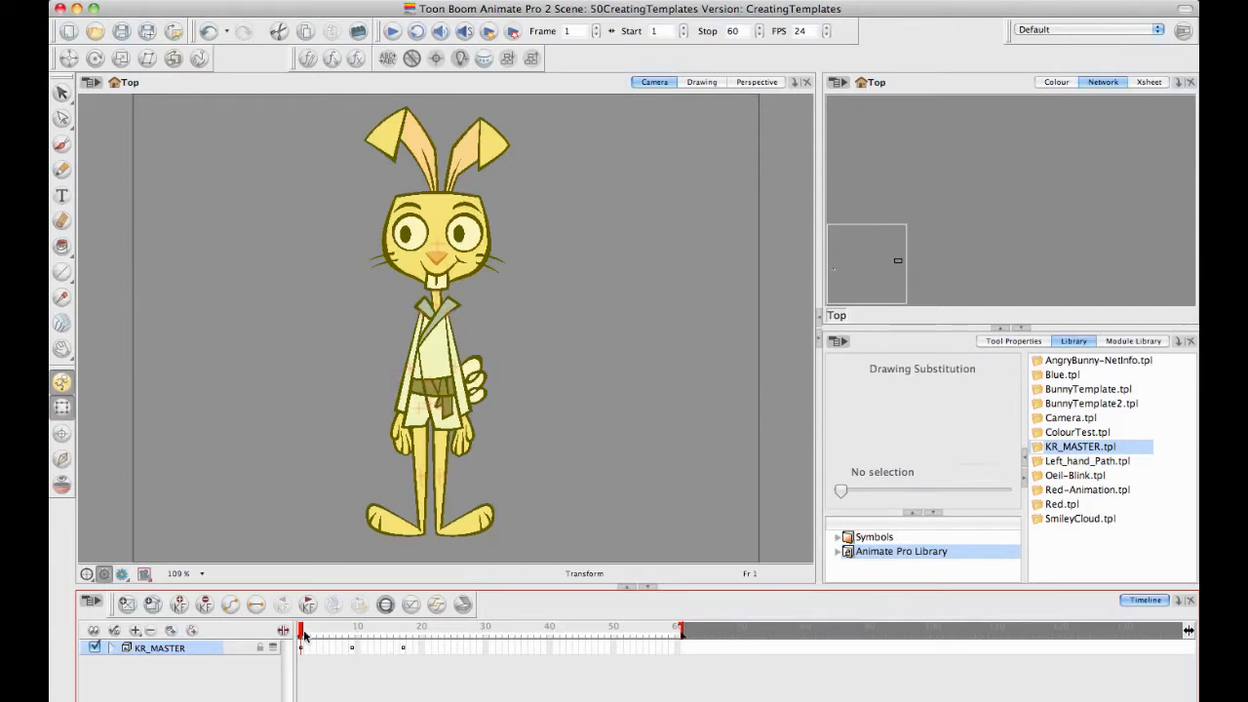
{"action": "left_click_drag", "start_coordinate": [302, 632], "coordinate": [354, 634]}
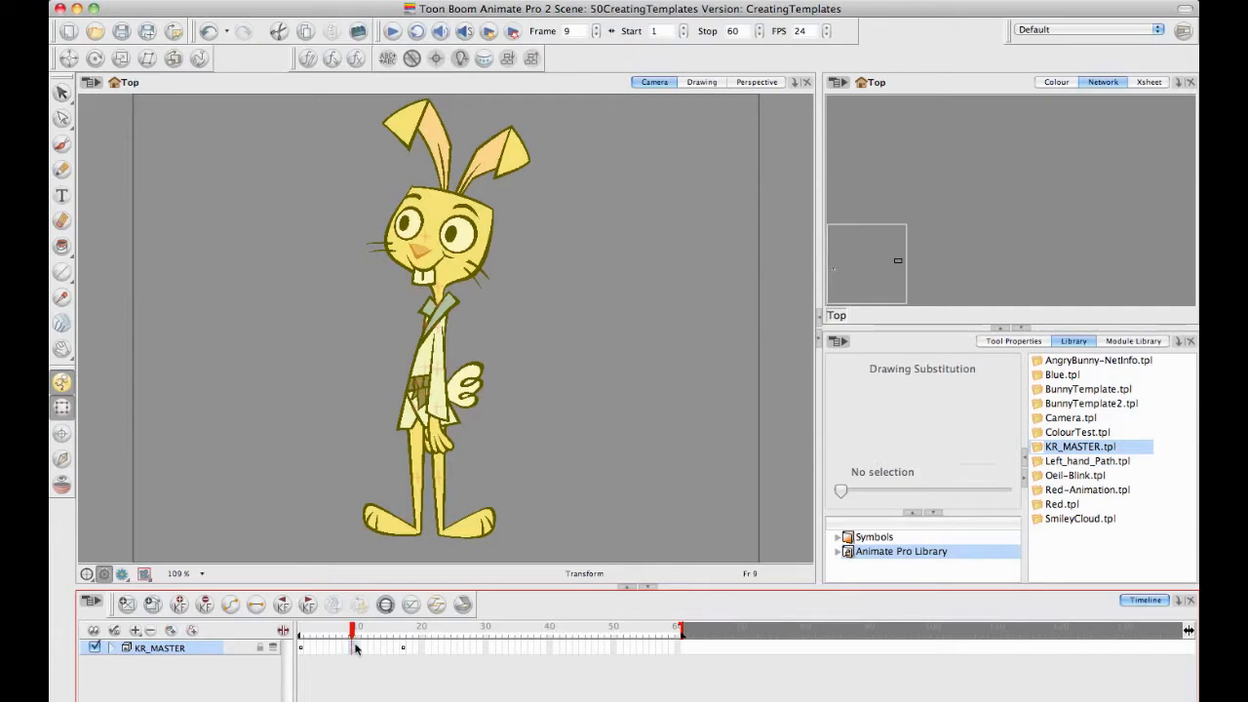
{"action": "left_click", "coordinate": [302, 648]}
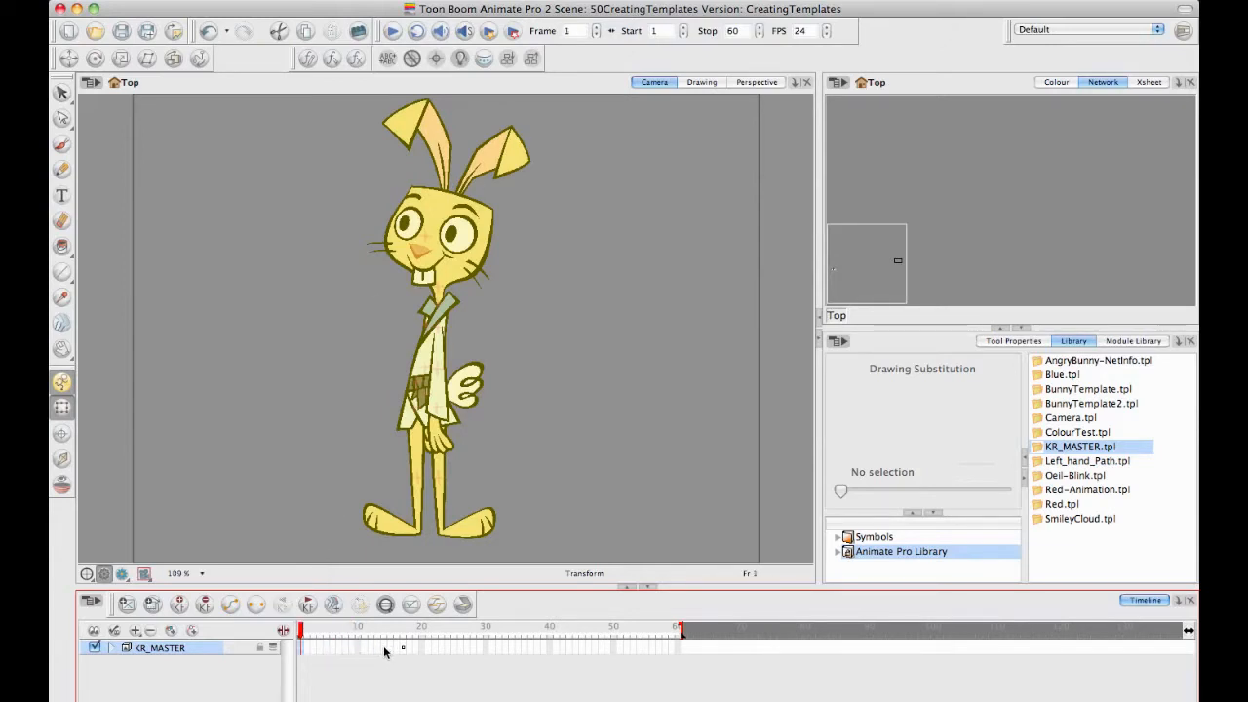
Clear the KR_MASTER cells after frame 1 and extend the first pose's exposure through frame 60
{"action": "left_click_drag", "start_coordinate": [609, 647], "coordinate": [310, 651]}
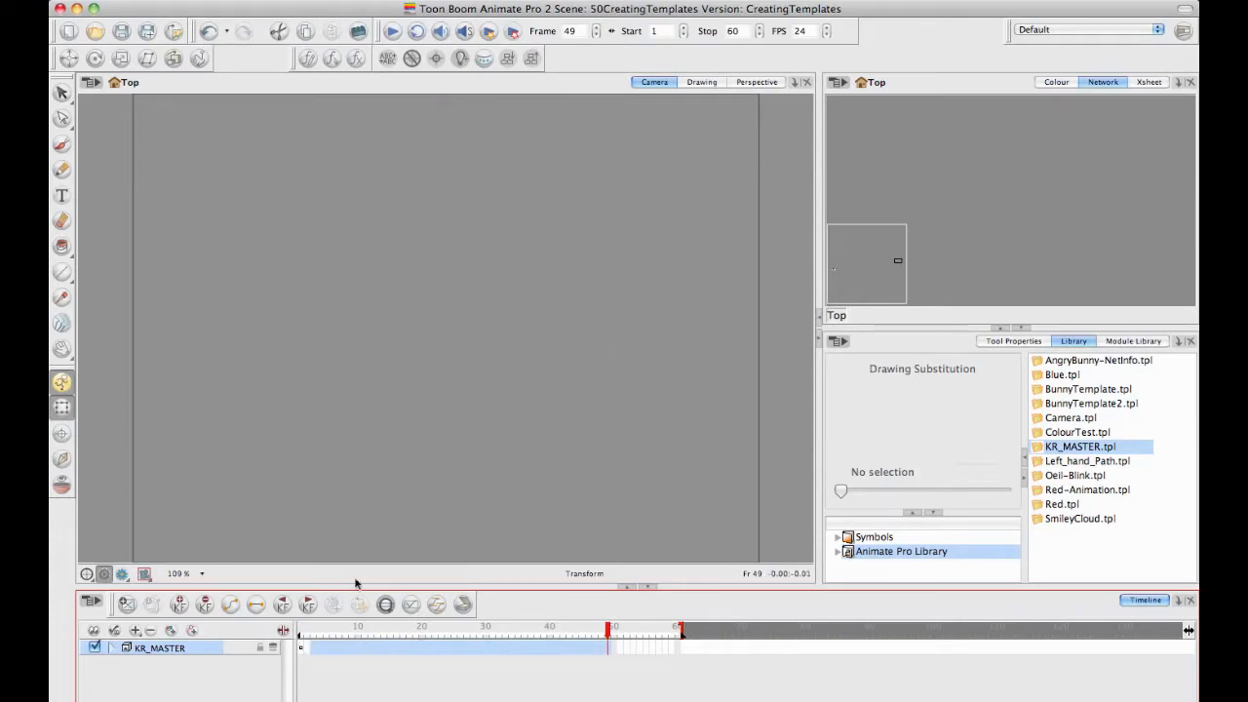
{"action": "left_click", "coordinate": [305, 649]}
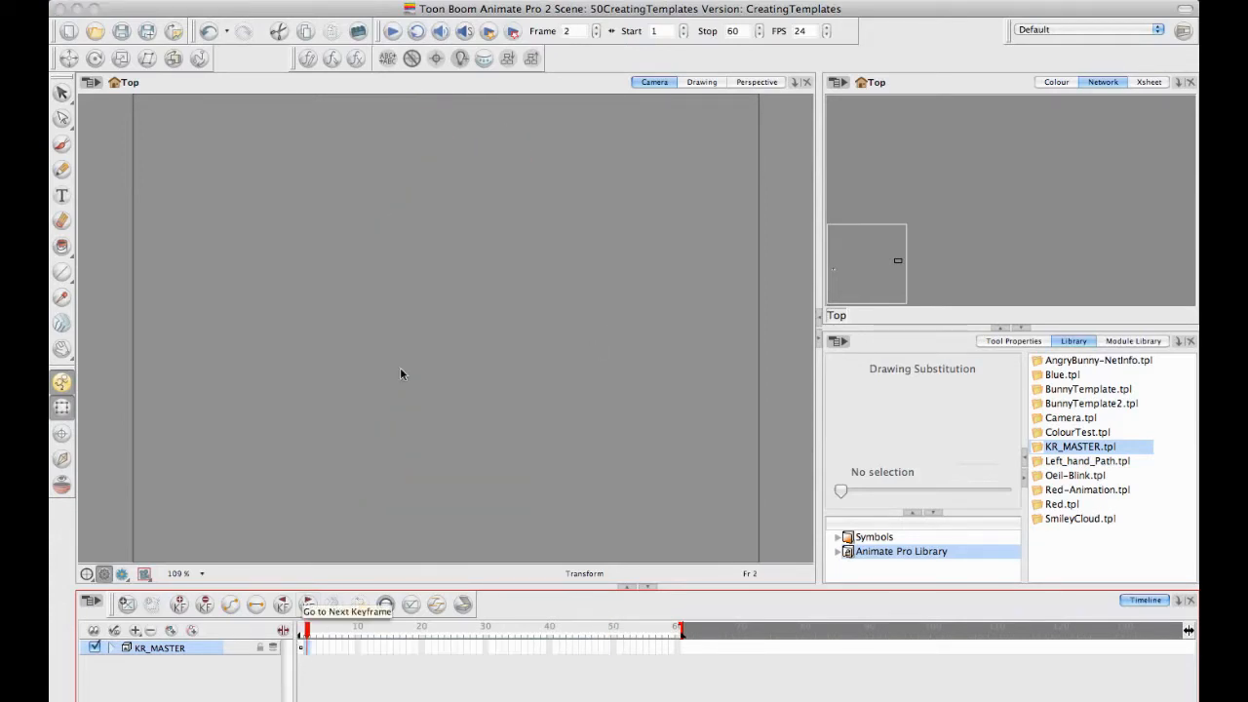
{"action": "left_click", "coordinate": [301, 648]}
{"action": "left_click", "coordinate": [560, 355]}
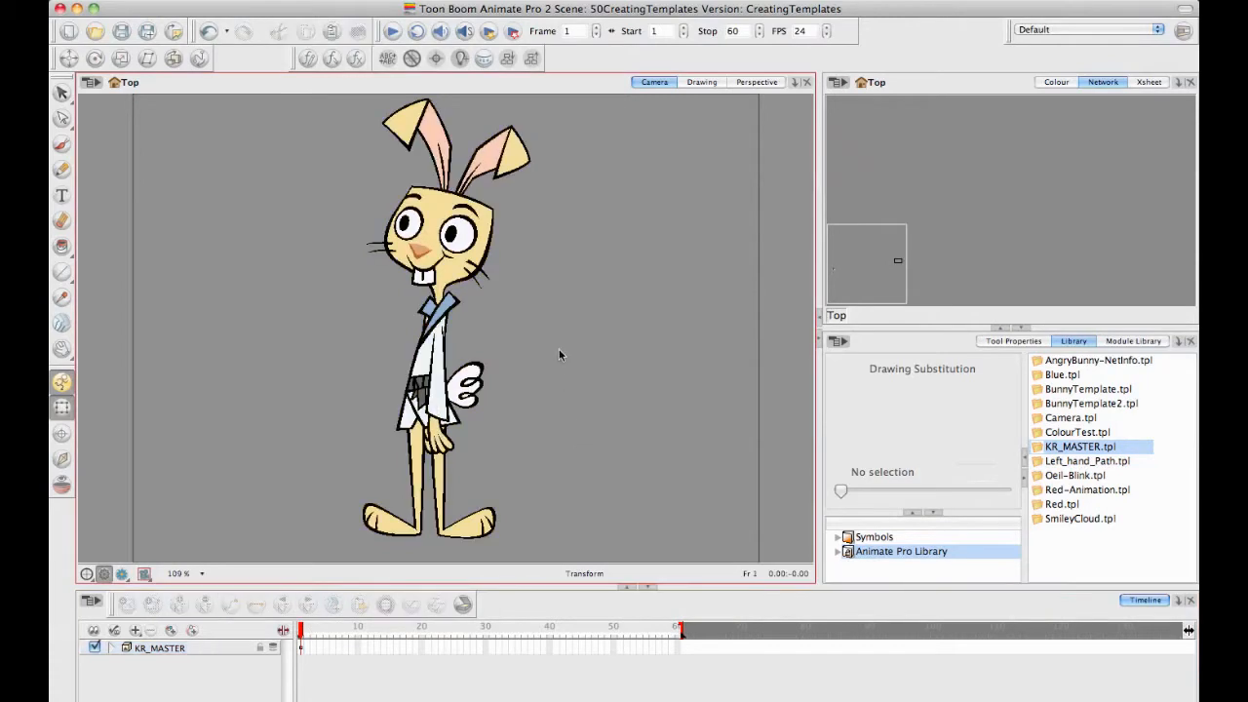
{"action": "left_click", "coordinate": [680, 648]}
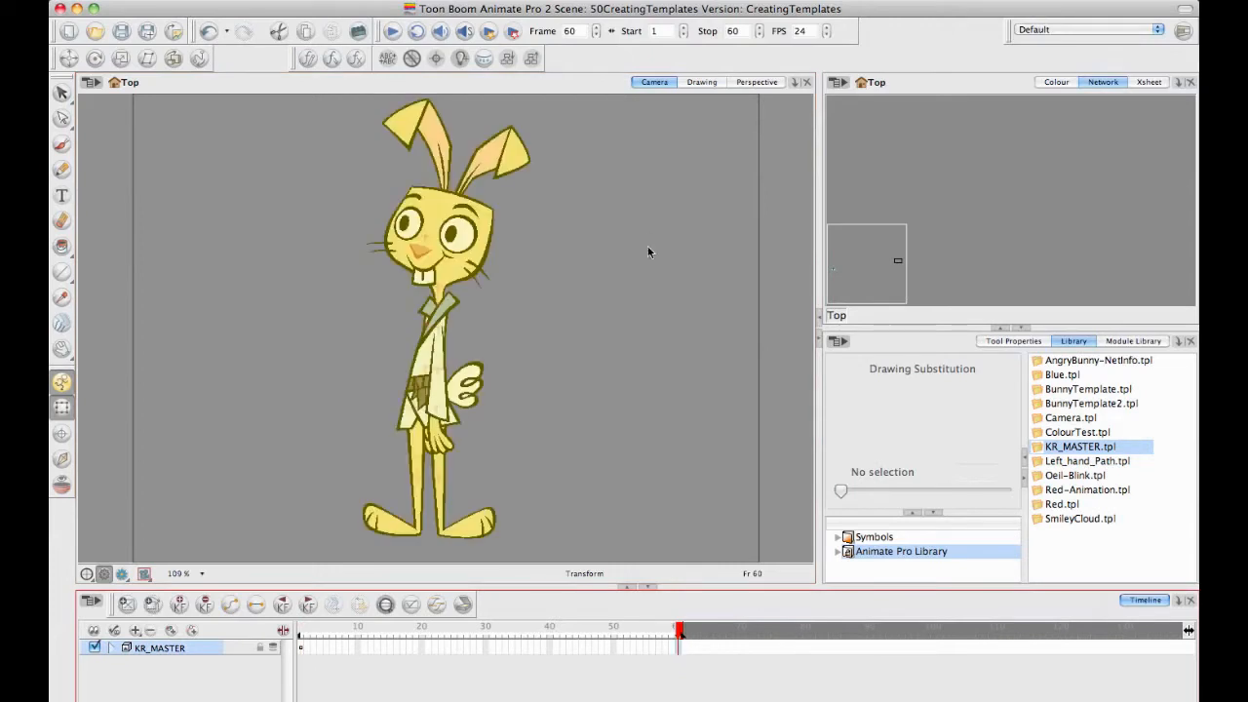
{"action": "left_click_drag", "start_coordinate": [678, 631], "coordinate": [301, 631]}
{"action": "left_click", "coordinate": [322, 508]}
At frame 10, rotate the whole KR_02_ARM-PEG arm upward so it reaches out behind the body just above shoulder height
{"action": "left_click_drag", "start_coordinate": [301, 632], "coordinate": [358, 632]}
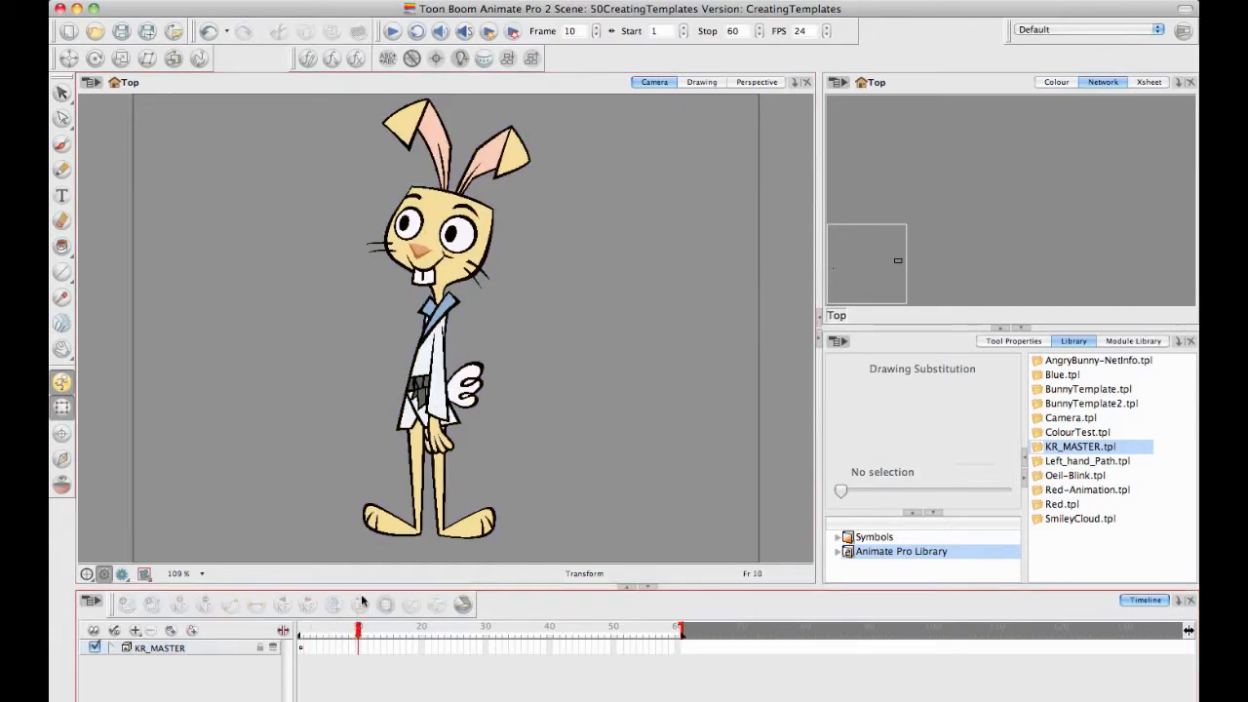
{"action": "left_click", "coordinate": [439, 347]}
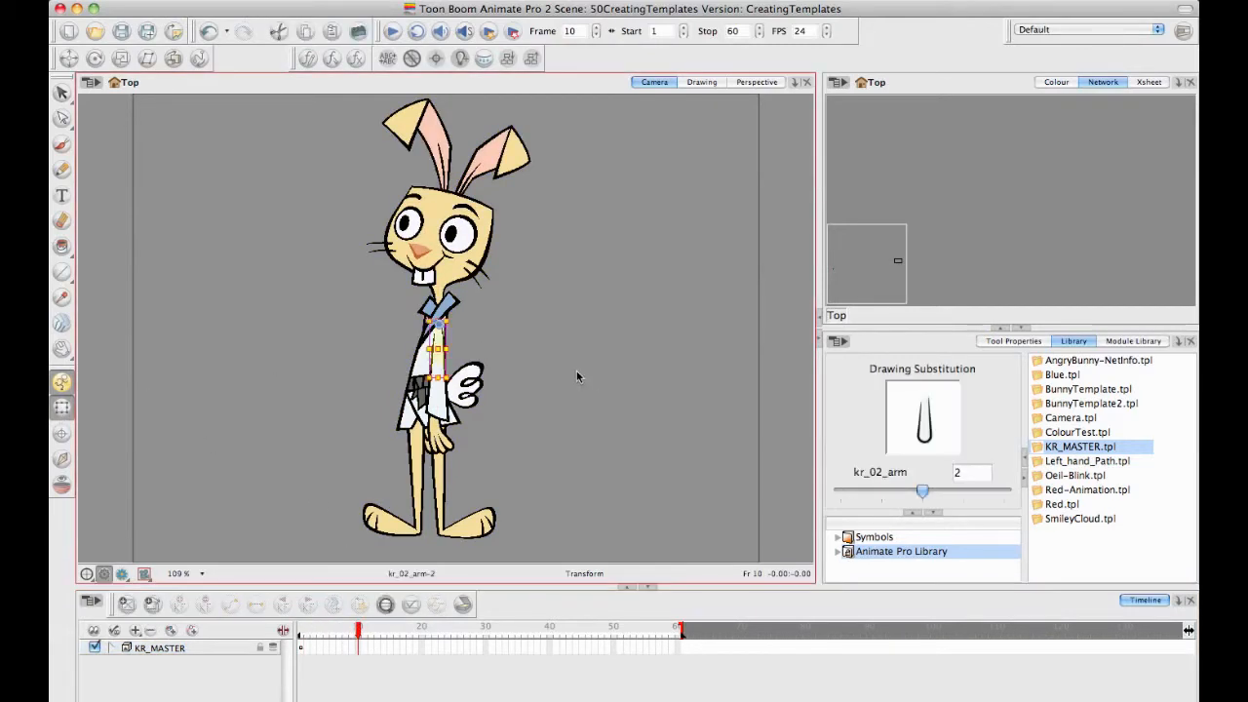
{"action": "key", "text": "b"}
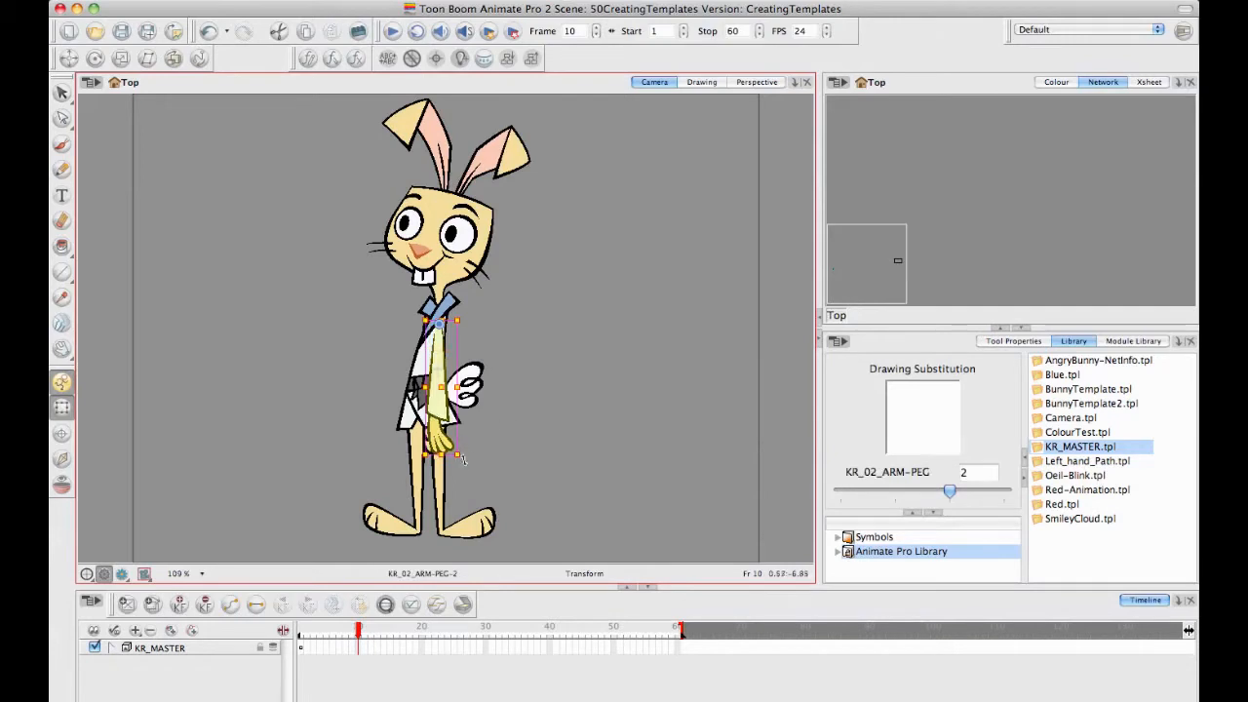
{"action": "mouse_move", "coordinate": [481, 451]}
{"action": "left_mouse_down"}
{"action": "mouse_move", "coordinate": [566, 293]}
{"action": "mouse_move", "coordinate": [546, 255]}
{"action": "mouse_move", "coordinate": [551, 275]}
{"action": "left_mouse_up"}
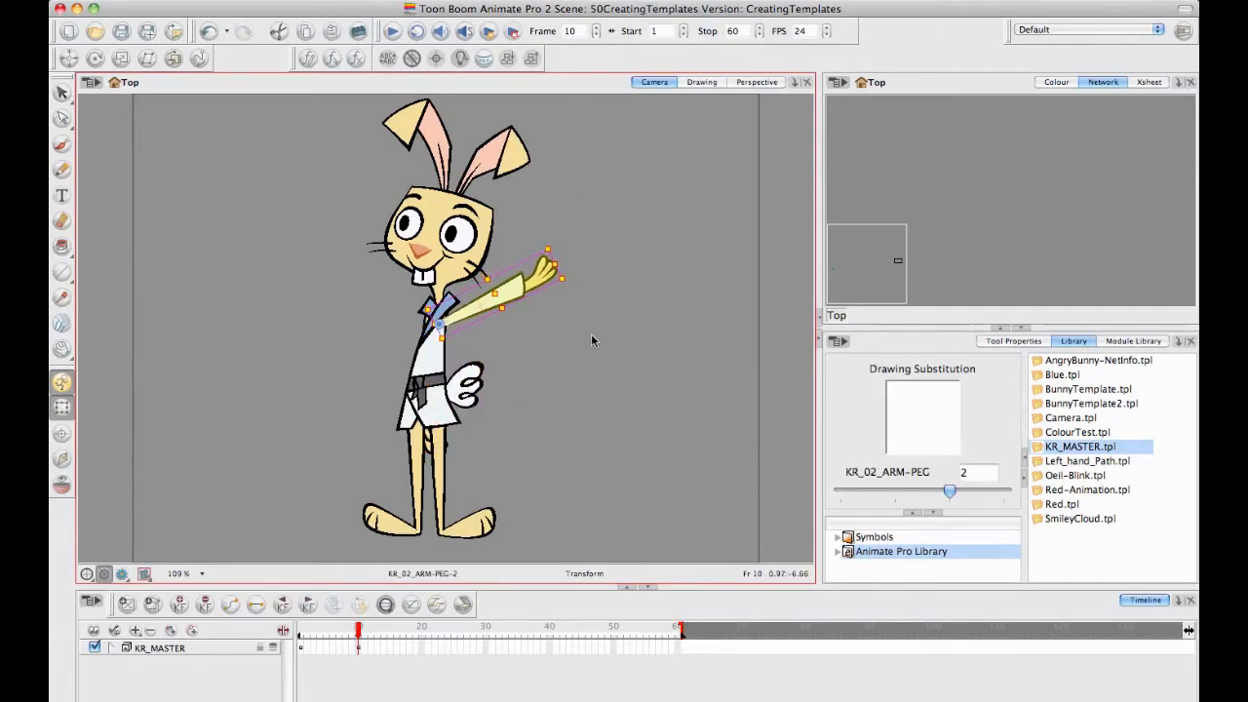
{"action": "left_click", "coordinate": [591, 333]}
Rotate the raised hand, kr_02_hand, slightly upward at the wrist
{"action": "left_click", "coordinate": [549, 279]}
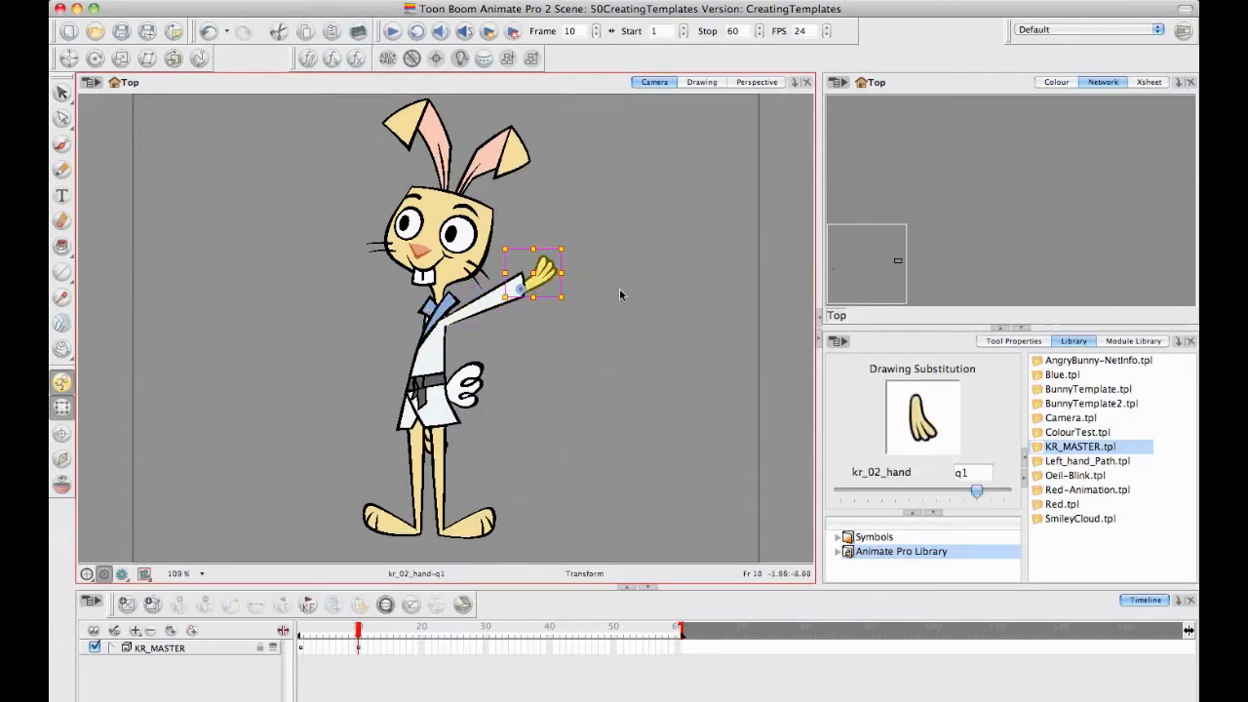
{"action": "mouse_move", "coordinate": [572, 304]}
{"action": "left_mouse_down"}
{"action": "mouse_move", "coordinate": [560, 326]}
{"action": "mouse_move", "coordinate": [554, 271]}
{"action": "left_mouse_up"}
{"action": "left_click", "coordinate": [410, 552]}
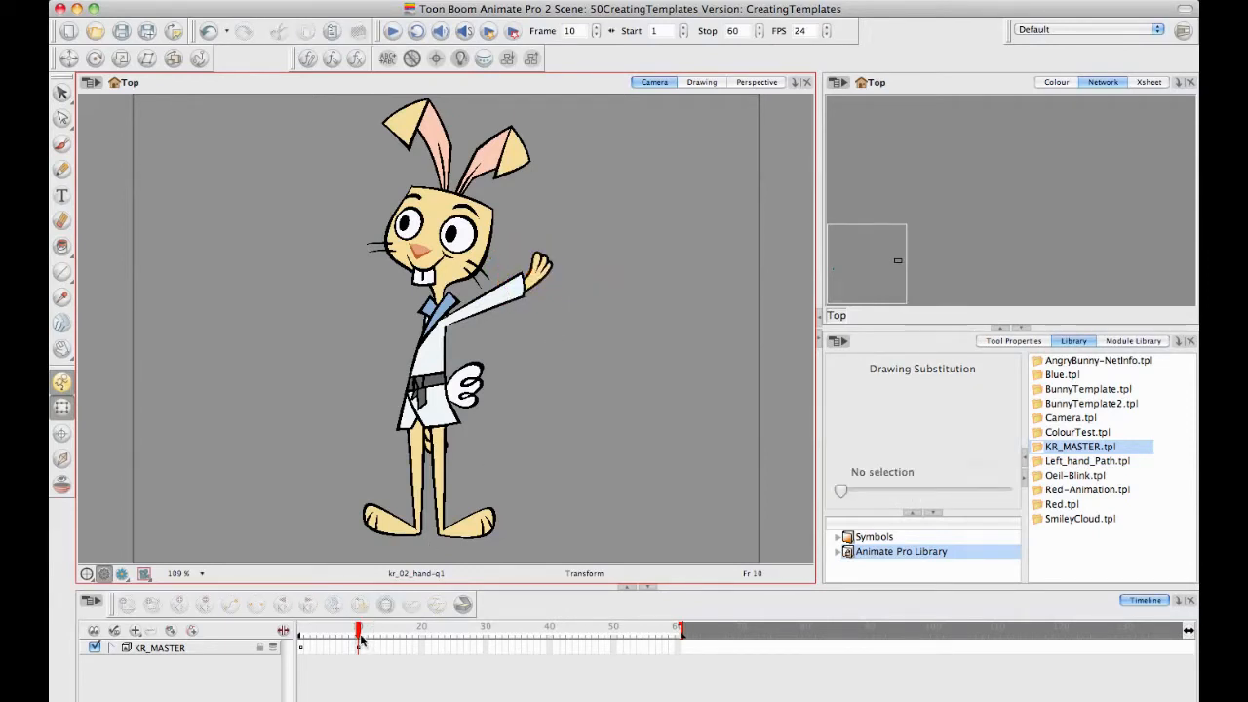
Move the raised-arm pose from frame 10 of the KR_MASTER layer to frame 2
{"action": "left_click_drag", "start_coordinate": [361, 639], "coordinate": [300, 636]}
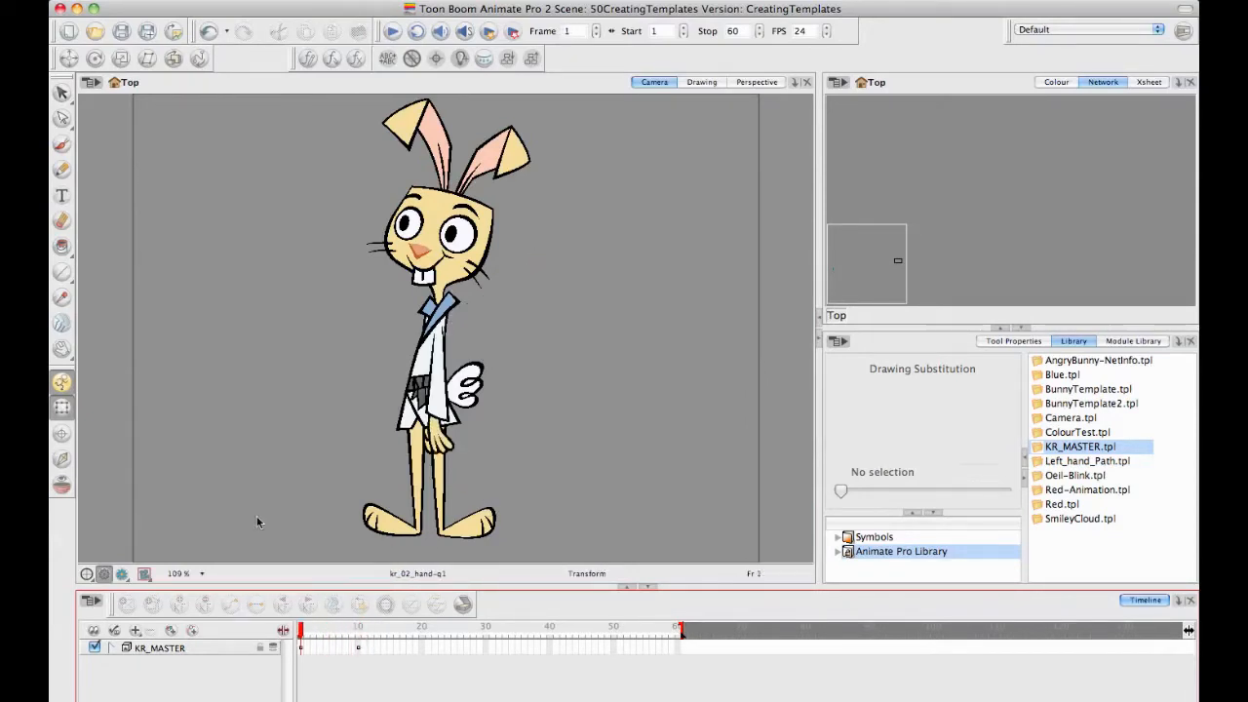
{"action": "left_click", "coordinate": [509, 160]}
{"action": "left_click", "coordinate": [361, 649]}
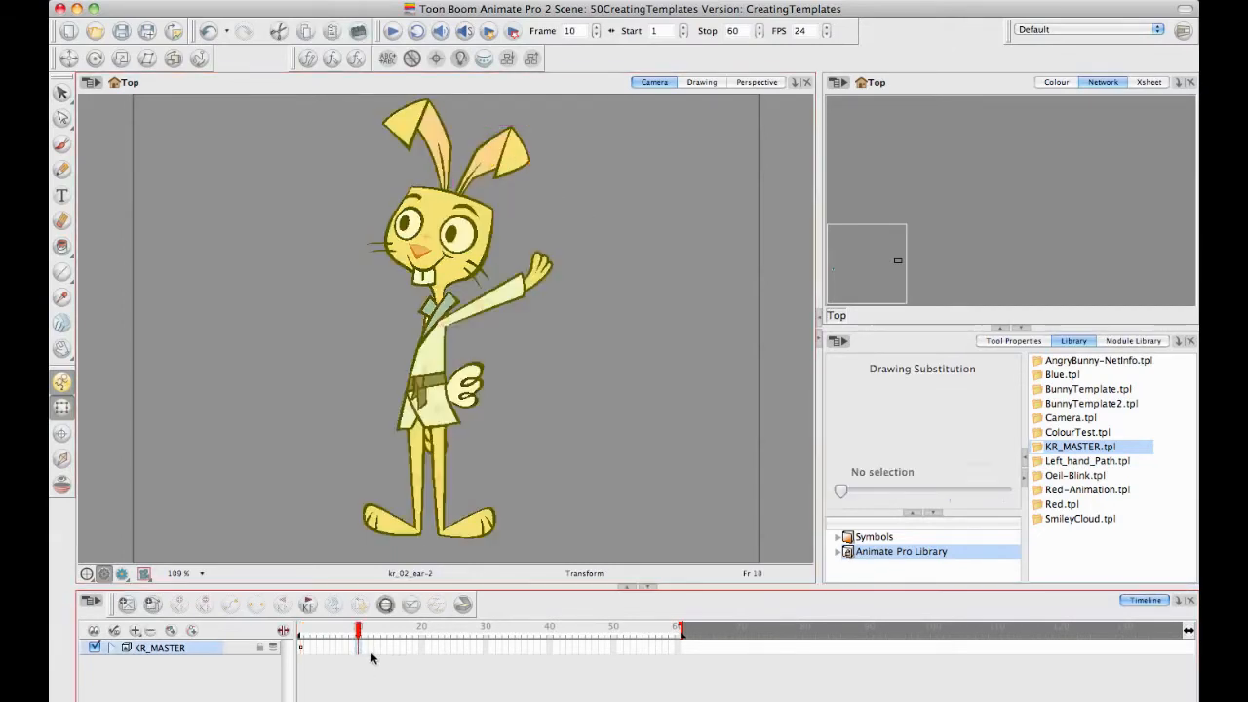
{"action": "left_click", "coordinate": [309, 634]}
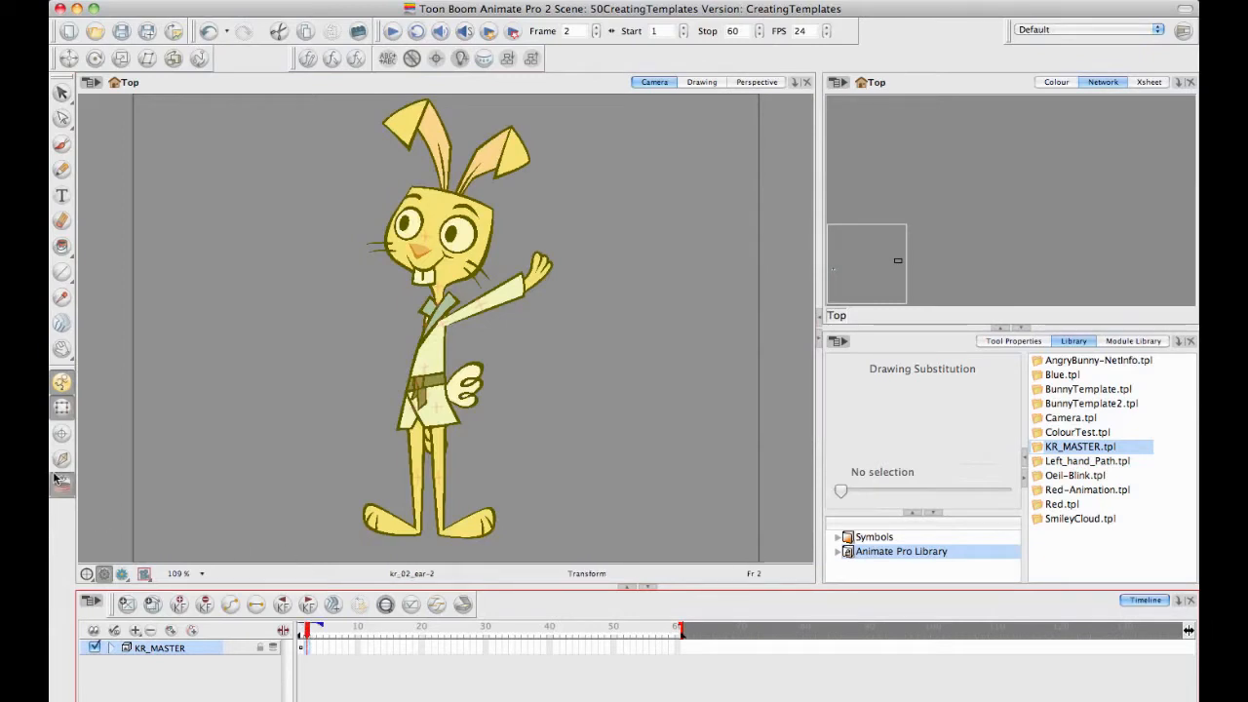
Turn on onion skin, expand the KR_MASTER layer and select MASTER-PEG at frame 2
{"action": "left_click", "coordinate": [304, 649]}
{"action": "left_click", "coordinate": [309, 647]}
{"action": "left_click", "coordinate": [113, 648]}
{"action": "left_click", "coordinate": [310, 664]}
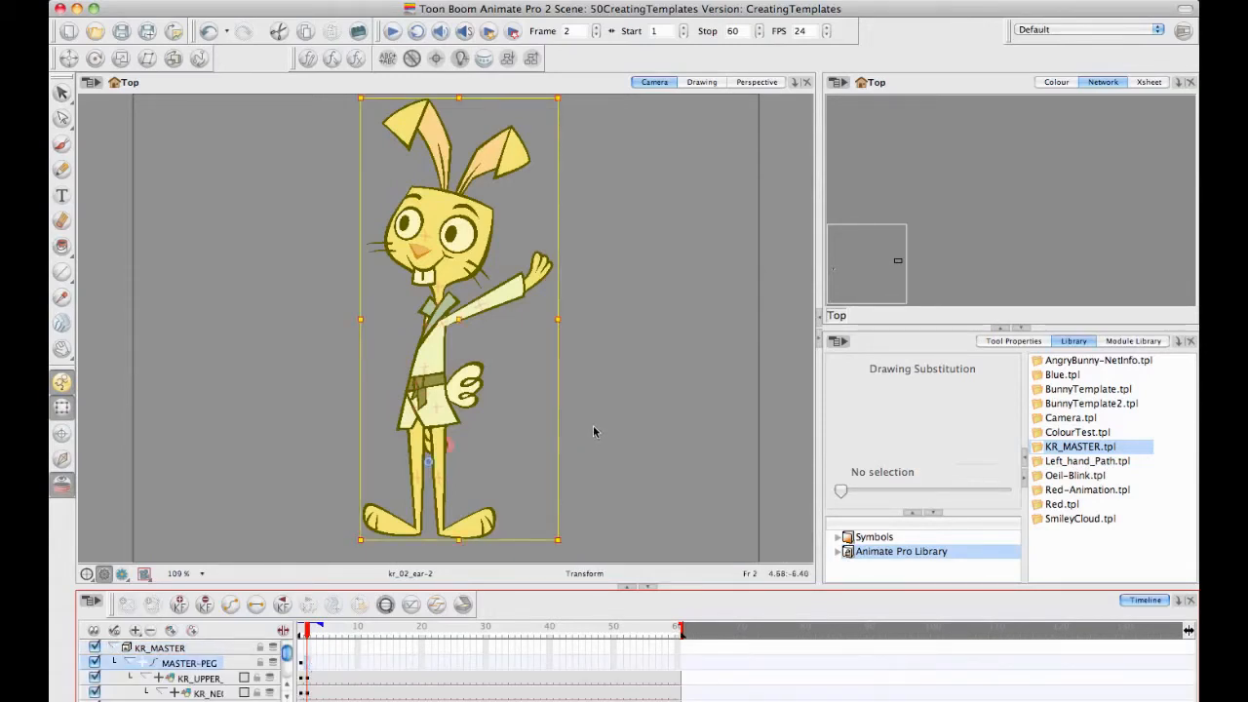
At frame 2, rotate the kr_02_ear ear clockwise so it leans farther outward from the head
{"action": "left_click", "coordinate": [515, 293]}
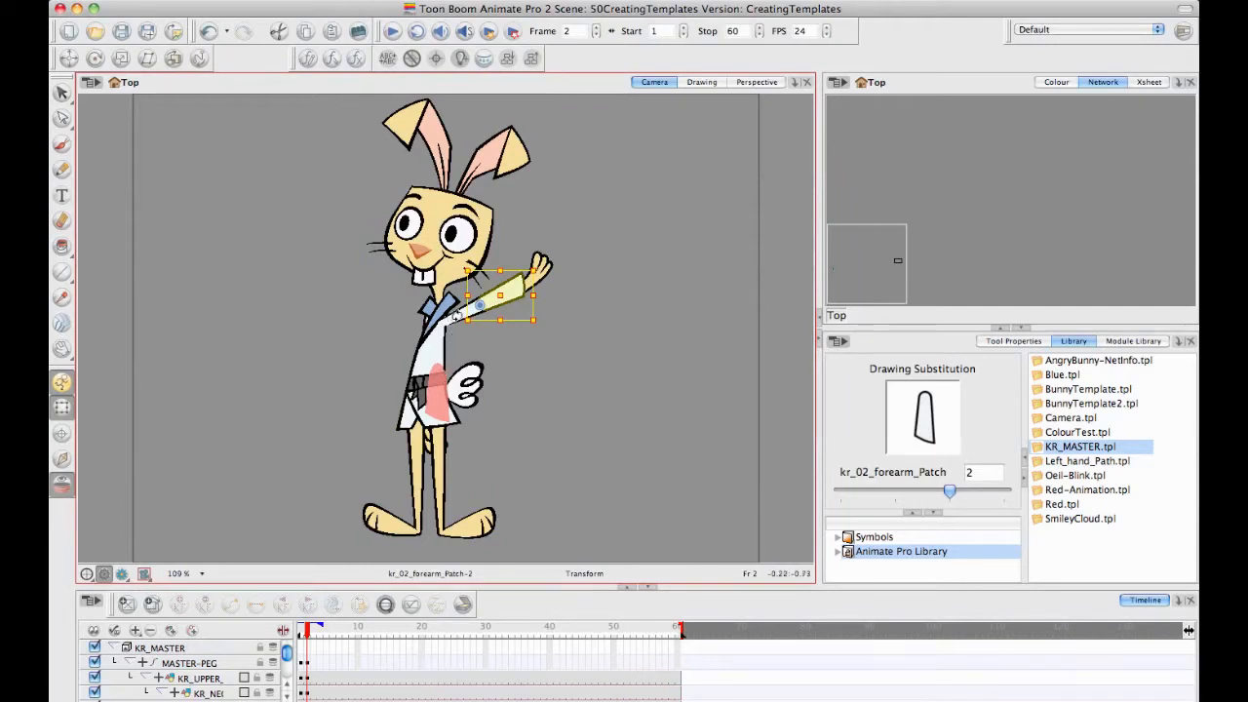
{"action": "left_click", "coordinate": [469, 314]}
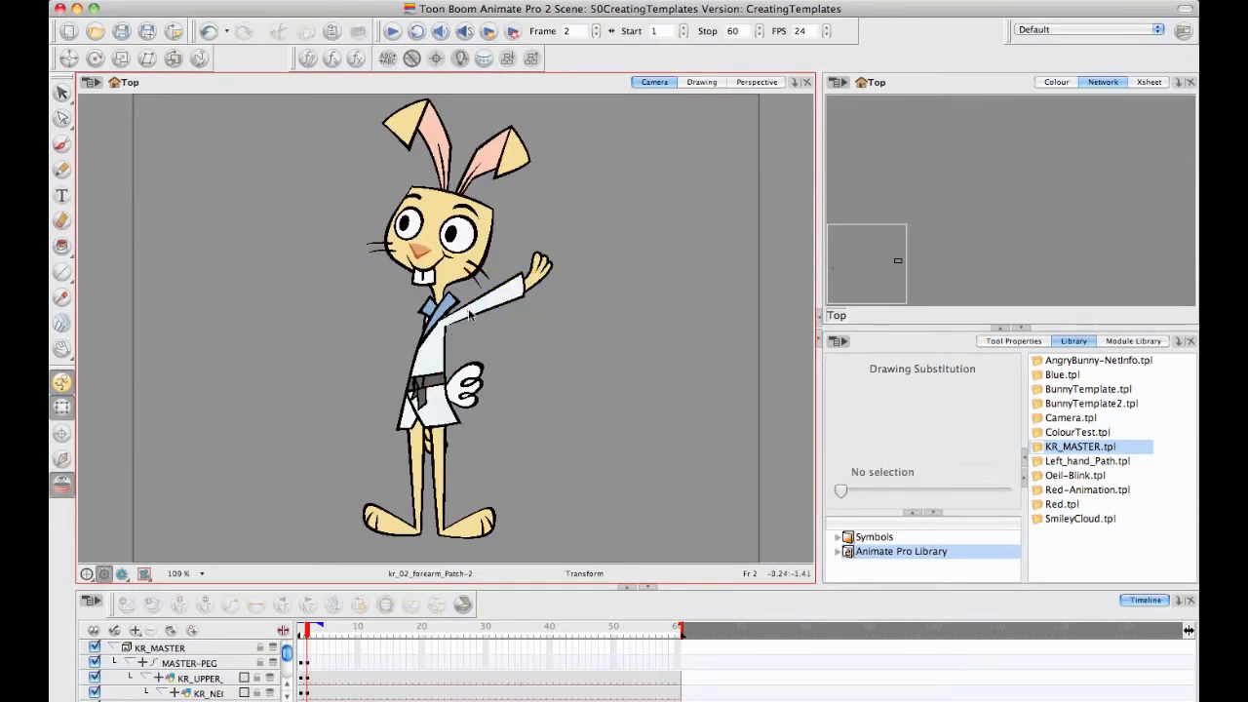
{"action": "left_click", "coordinate": [468, 315]}
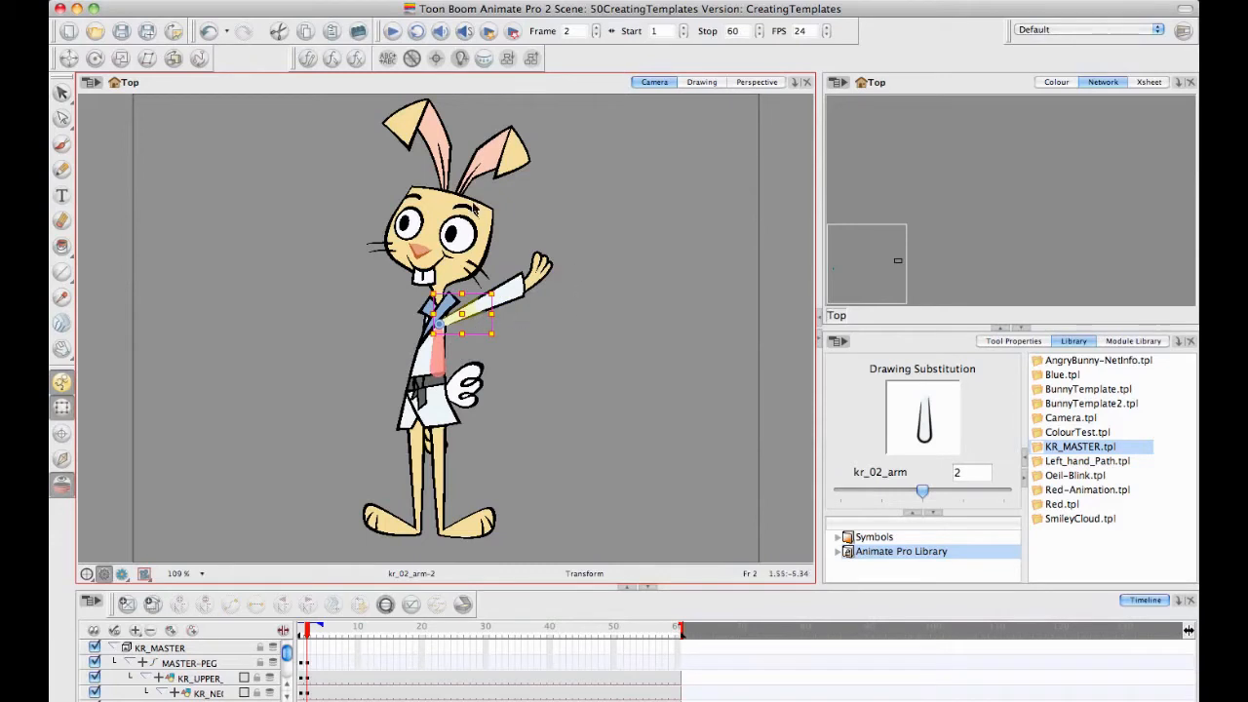
{"action": "left_click", "coordinate": [515, 153]}
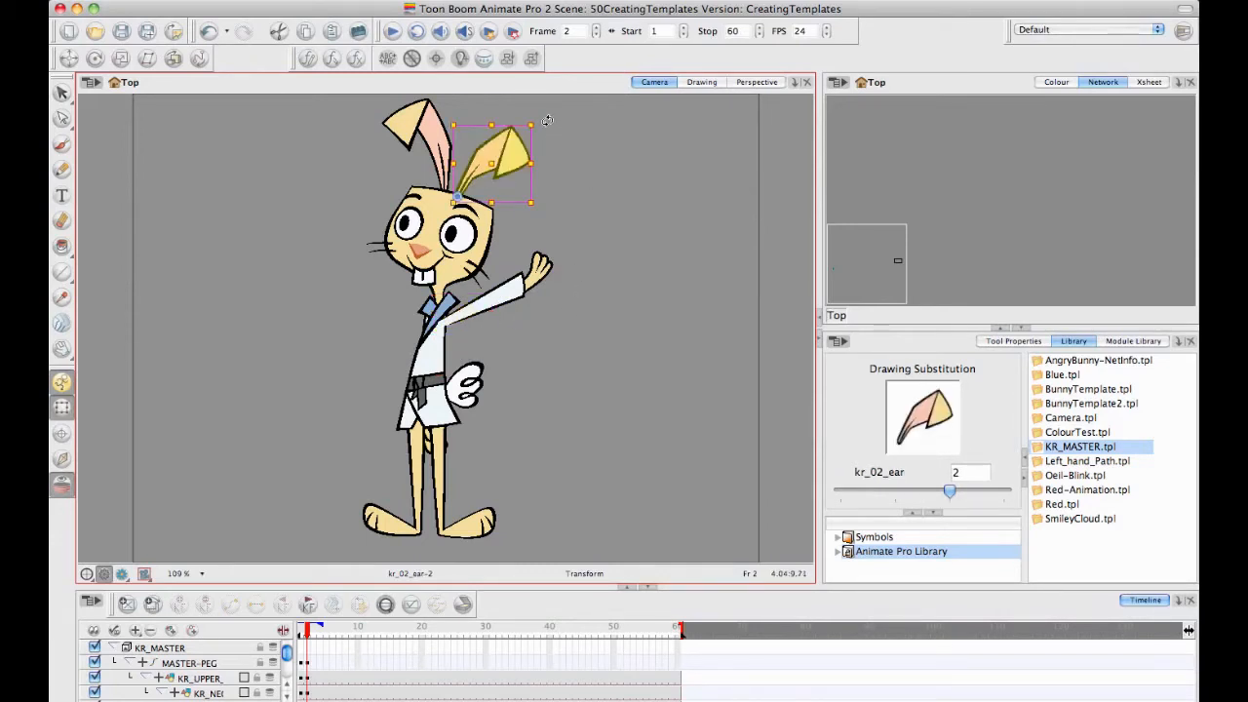
{"action": "left_click_drag", "start_coordinate": [547, 121], "coordinate": [549, 156]}
Rotate the whole head, KR_HEAD-PEG, counter-clockwise around the neck at frame 2
{"action": "left_click", "coordinate": [482, 265]}
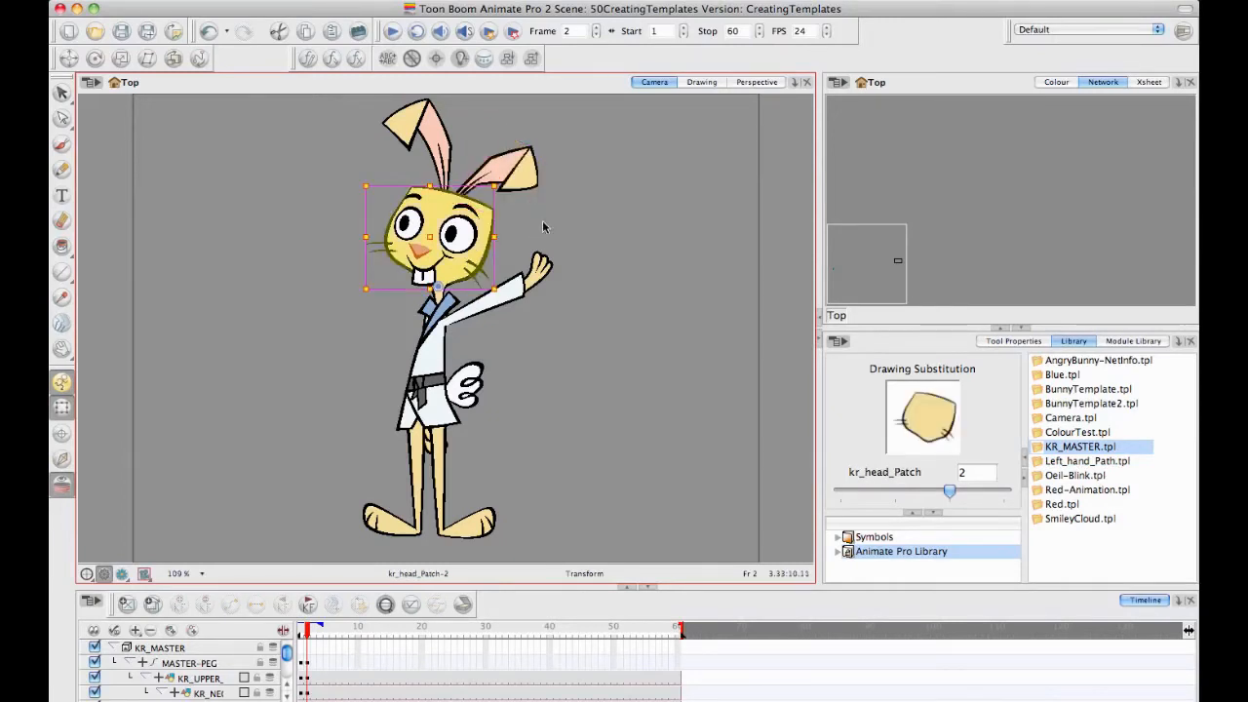
{"action": "key", "text": "b"}
{"action": "key", "text": "b"}
{"action": "left_click_drag", "start_coordinate": [562, 94], "coordinate": [488, 86]}
{"action": "key", "text": "ctrl+z"}
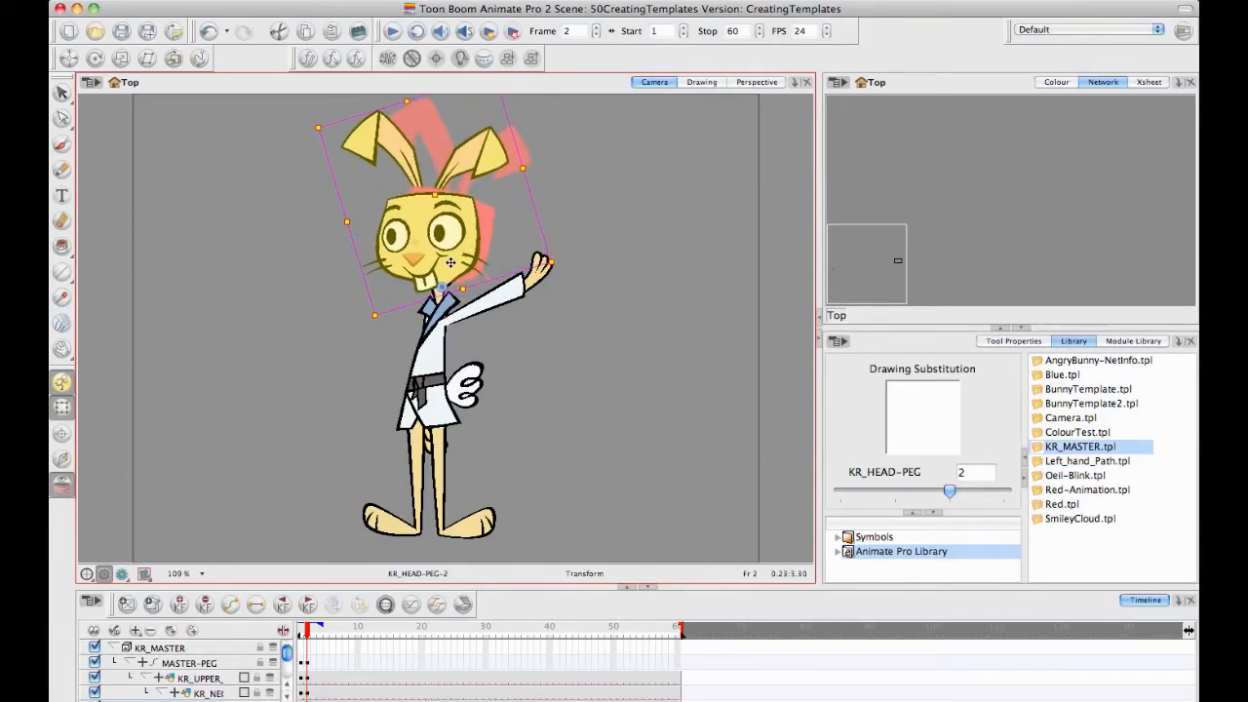
{"action": "left_click", "coordinate": [513, 359]}
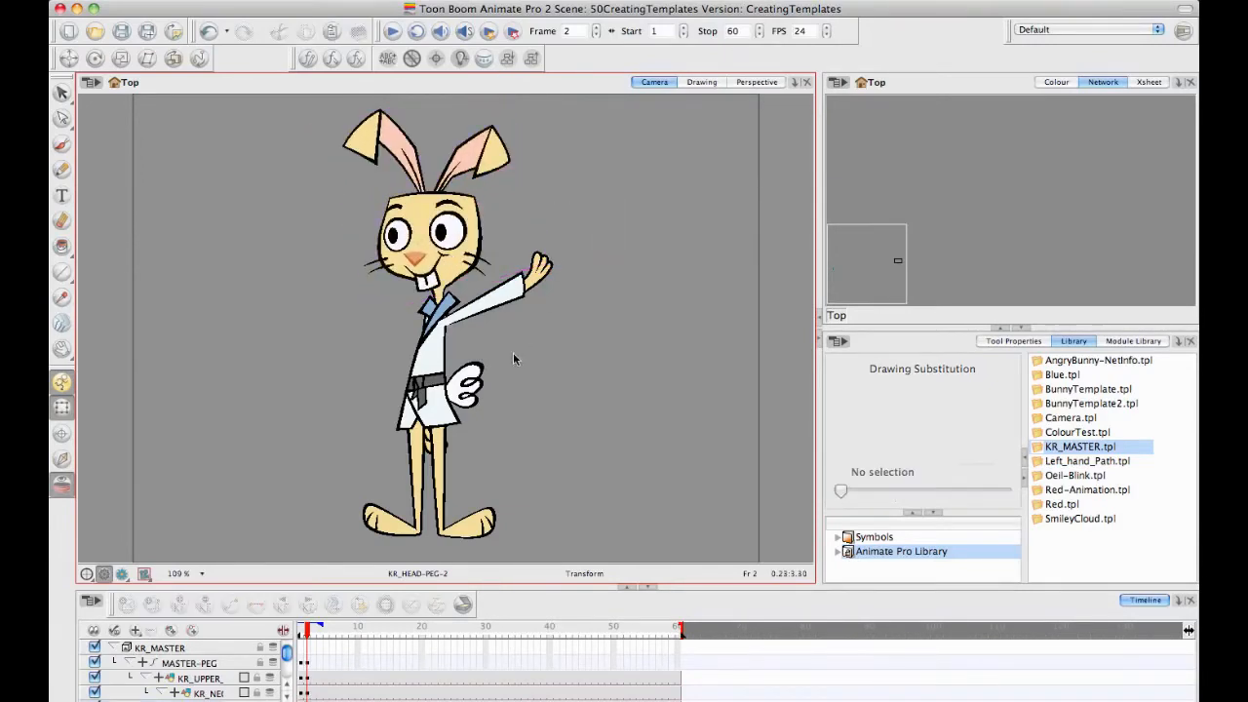
Rotate the whole KR_01_LEG-PEG leg up from the hip until it is nearly horizontal in front of the body
{"action": "left_click", "coordinate": [415, 444]}
{"action": "key", "text": "b"}
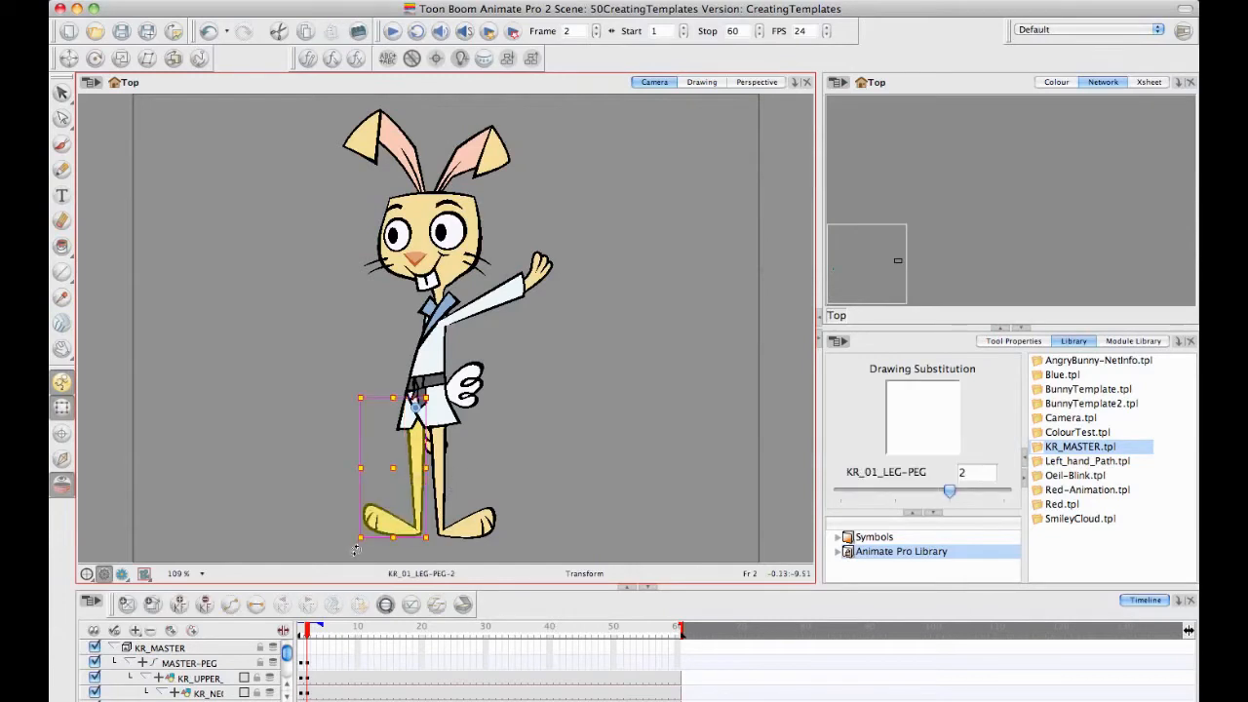
{"action": "left_click_drag", "start_coordinate": [333, 545], "coordinate": [282, 362]}
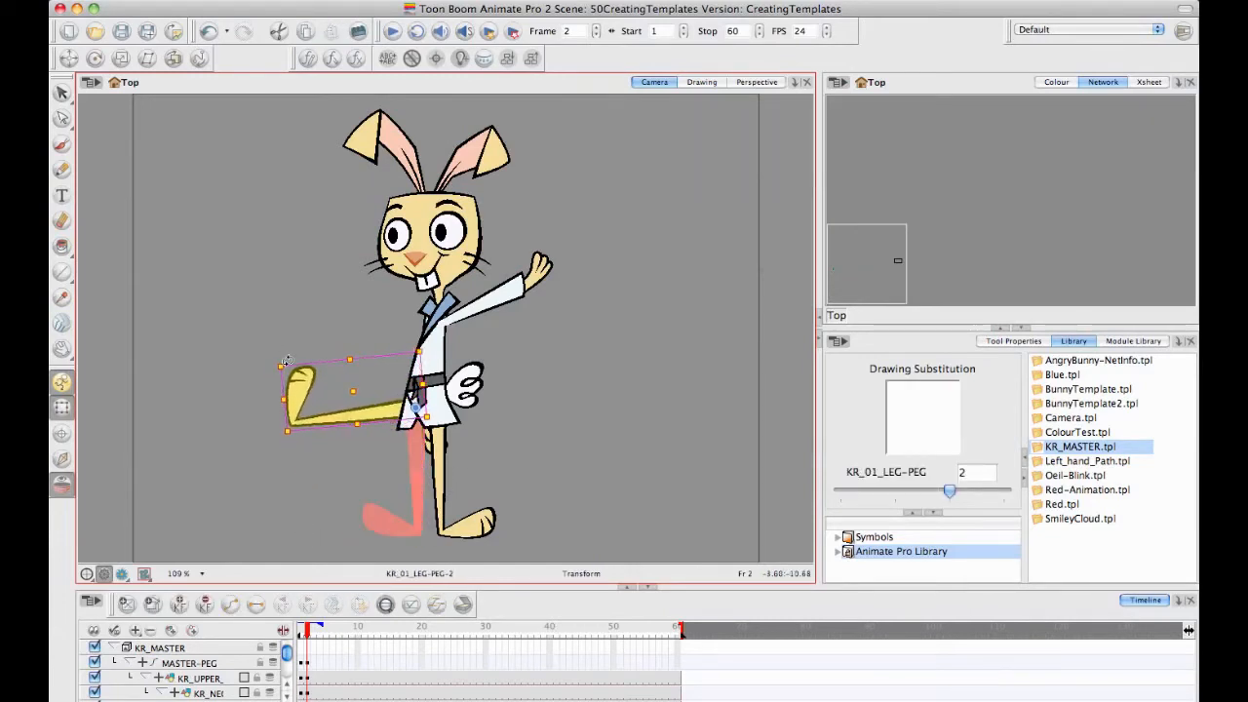
{"action": "left_click", "coordinate": [324, 441]}
Bend the raised leg at the knee by rotating KR_01_LOWERLEG-PEG downward
{"action": "left_click", "coordinate": [335, 422]}
{"action": "key", "text": "b"}
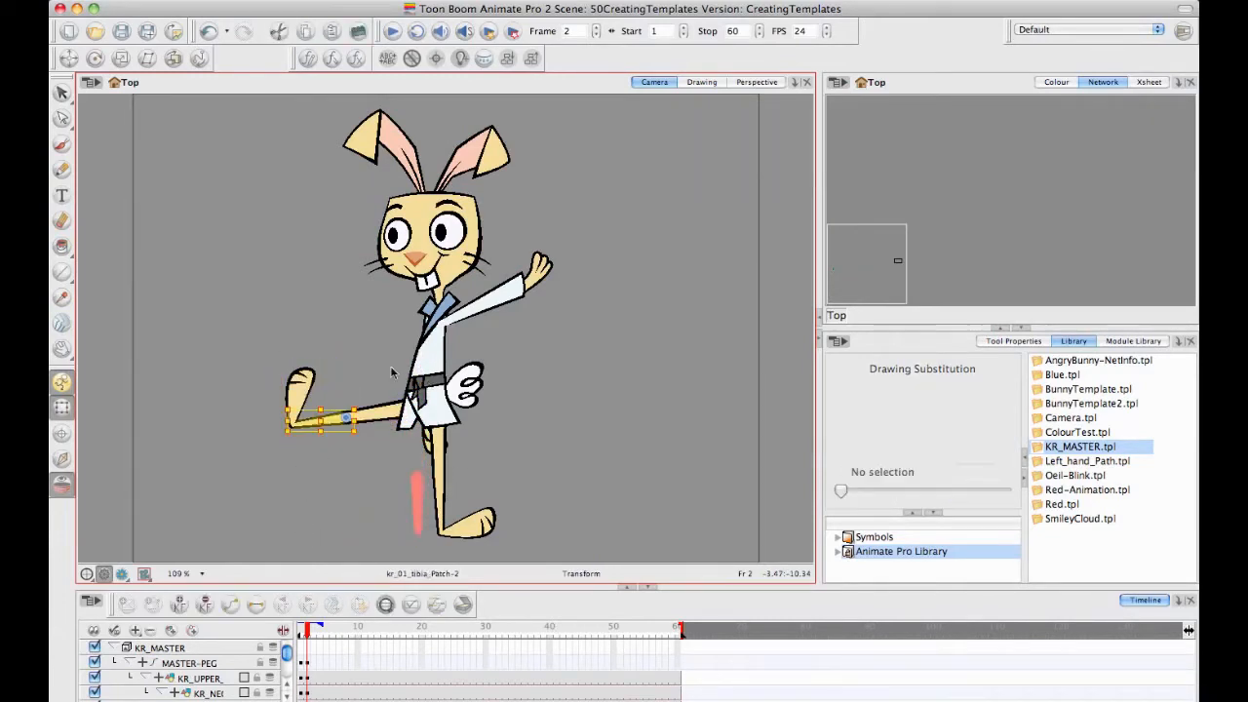
{"action": "key", "text": "b"}
{"action": "left_click_drag", "start_coordinate": [269, 357], "coordinate": [313, 490]}
{"action": "left_click", "coordinate": [509, 371]}
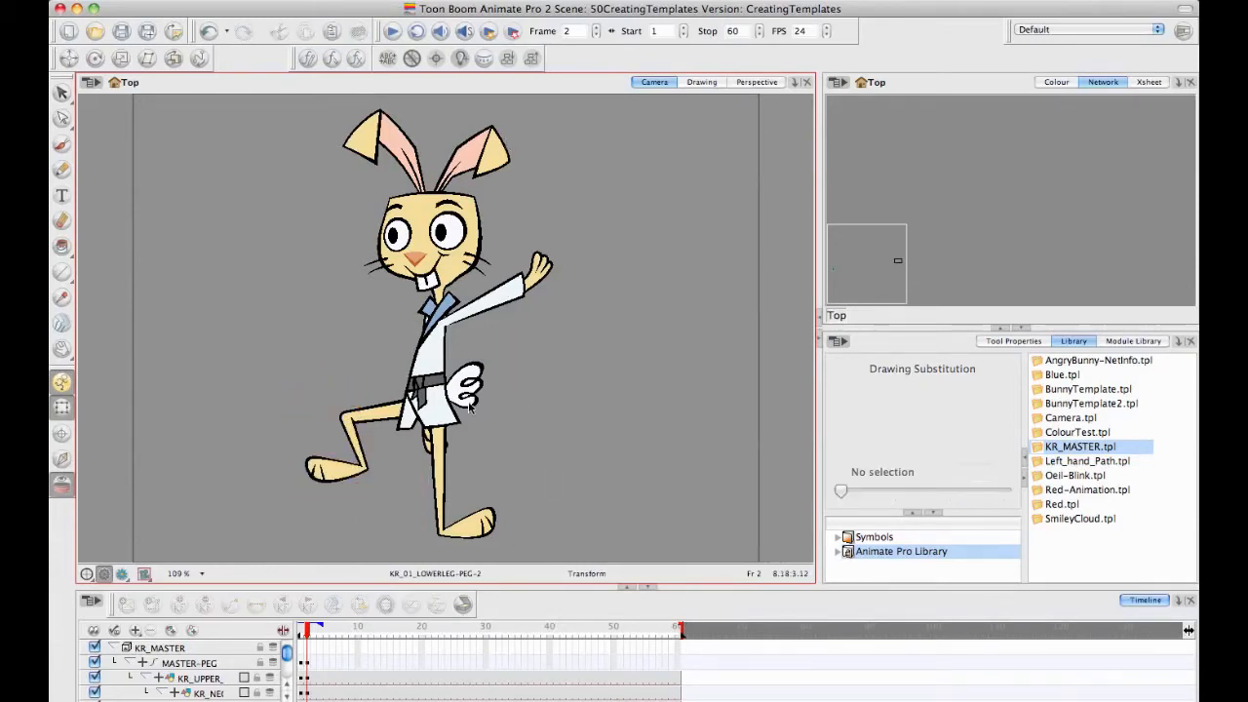
At frame 2, rotate the whole upper body, KR_UPPER_BODY-PEG, clockwise so it leans back, and nudge it slightly over the hips
{"action": "left_click", "coordinate": [444, 359]}
{"action": "key", "text": "b"}
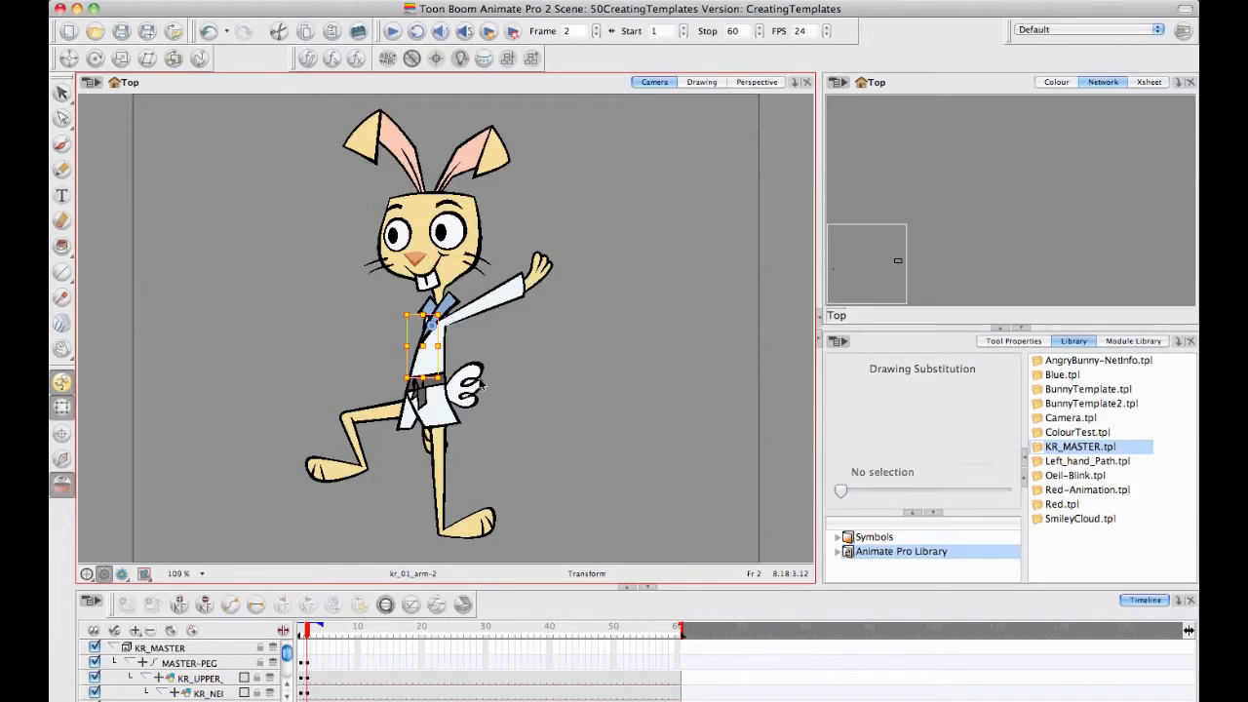
{"action": "left_click", "coordinate": [500, 420]}
{"action": "left_click", "coordinate": [439, 362]}
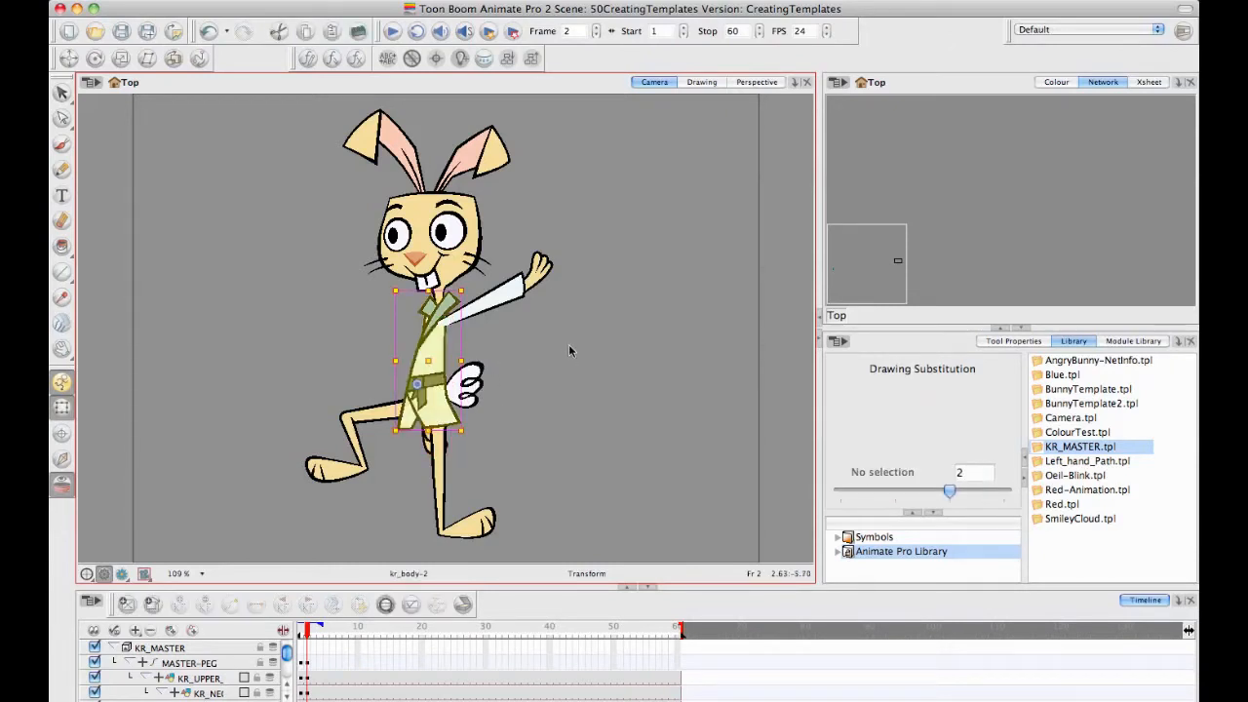
{"action": "key", "text": "b"}
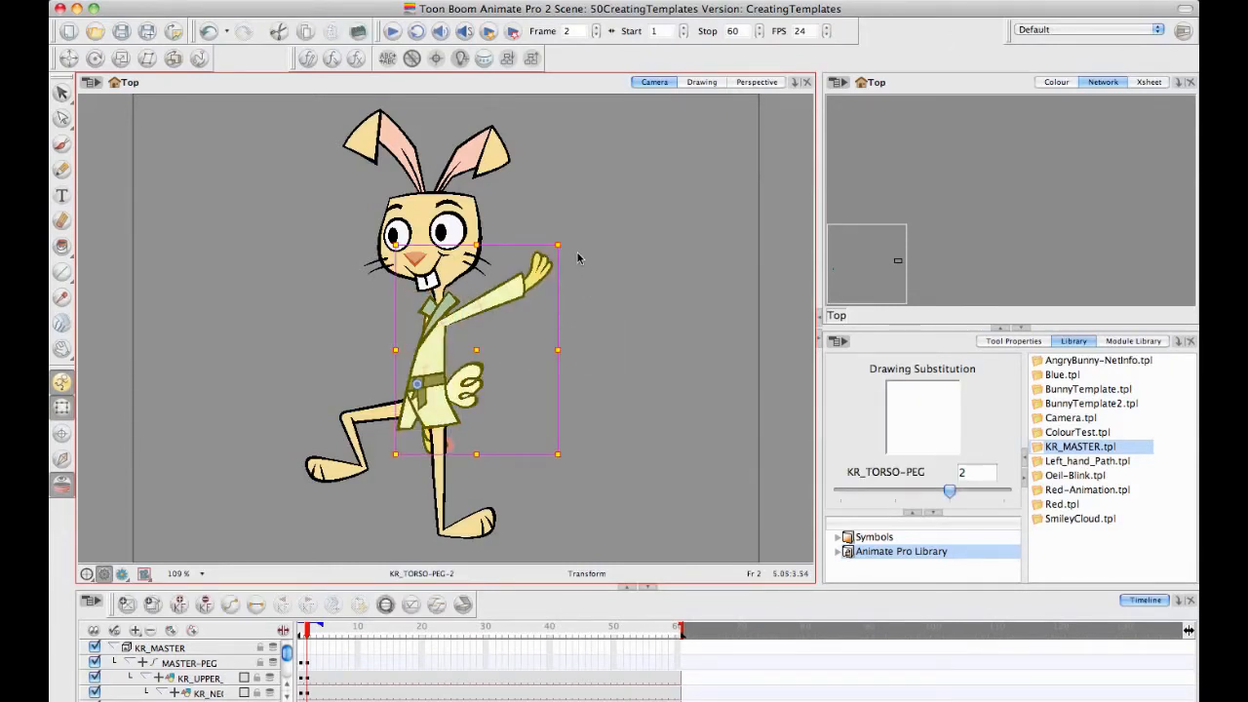
{"action": "key", "text": "b"}
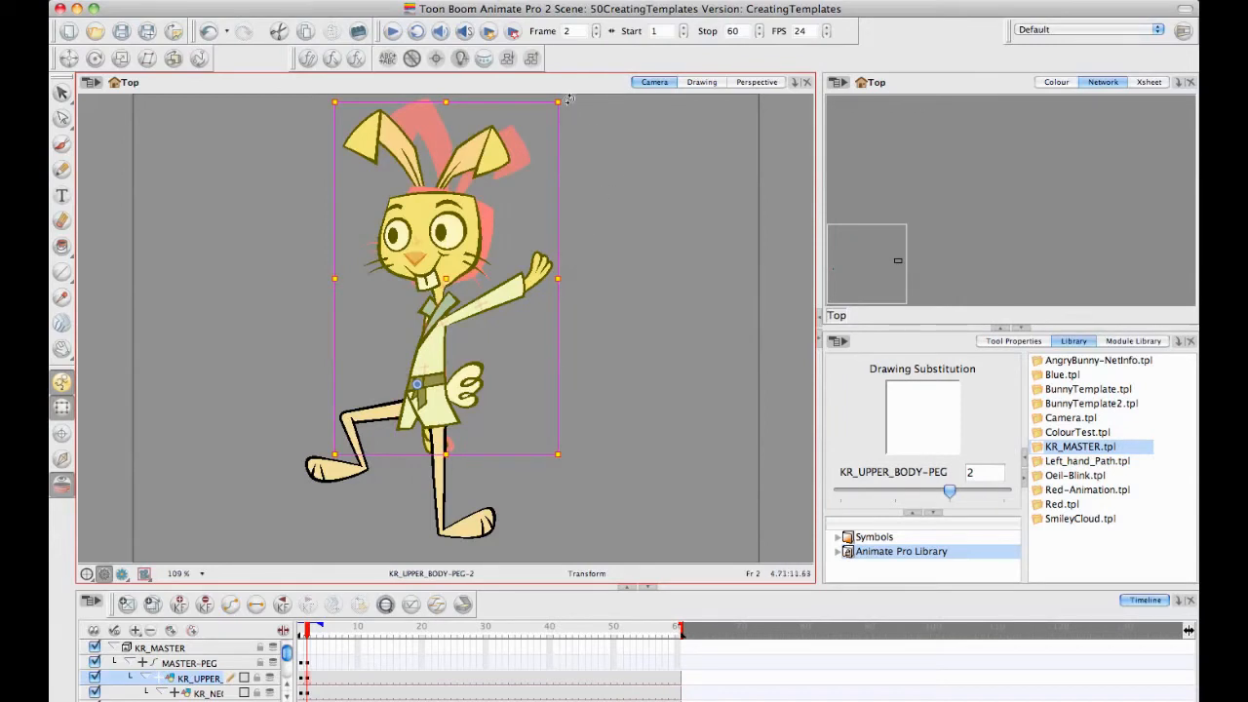
{"action": "left_click_drag", "start_coordinate": [569, 98], "coordinate": [606, 159]}
{"action": "left_click_drag", "start_coordinate": [432, 365], "coordinate": [440, 357]}
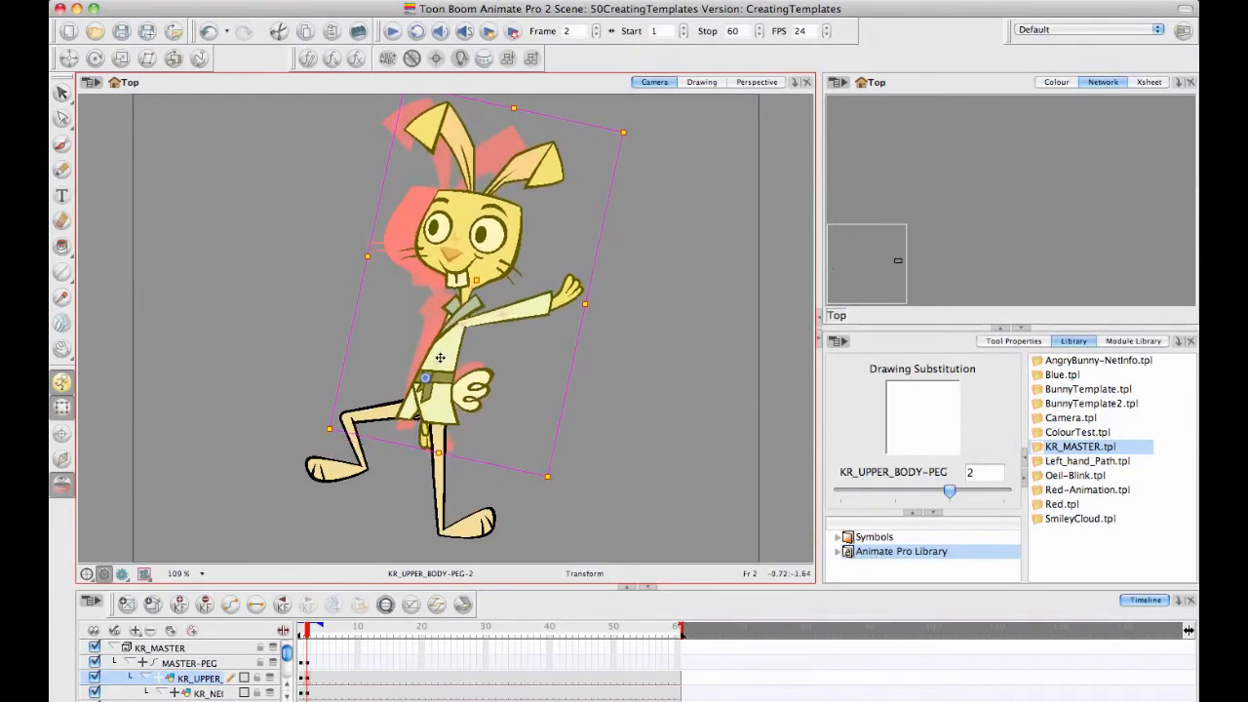
{"action": "left_click", "coordinate": [524, 373]}
Rotate the whole KR_01_ARM-PEG arm up from the shoulder until it is nearly horizontal in front of the body
{"action": "left_click", "coordinate": [434, 435]}
{"action": "key", "text": "b"}
{"action": "key", "text": "b"}
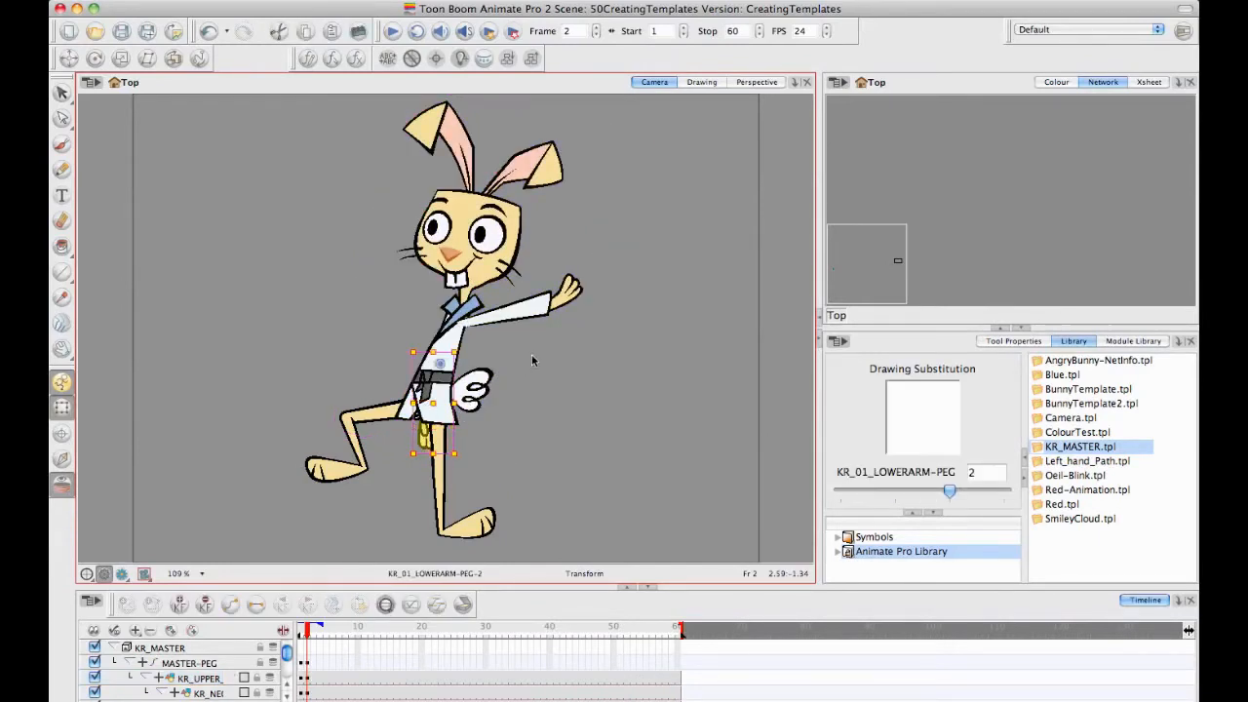
{"action": "key", "text": "b"}
{"action": "left_click_drag", "start_coordinate": [473, 307], "coordinate": [470, 347]}
{"action": "left_click", "coordinate": [415, 310]}
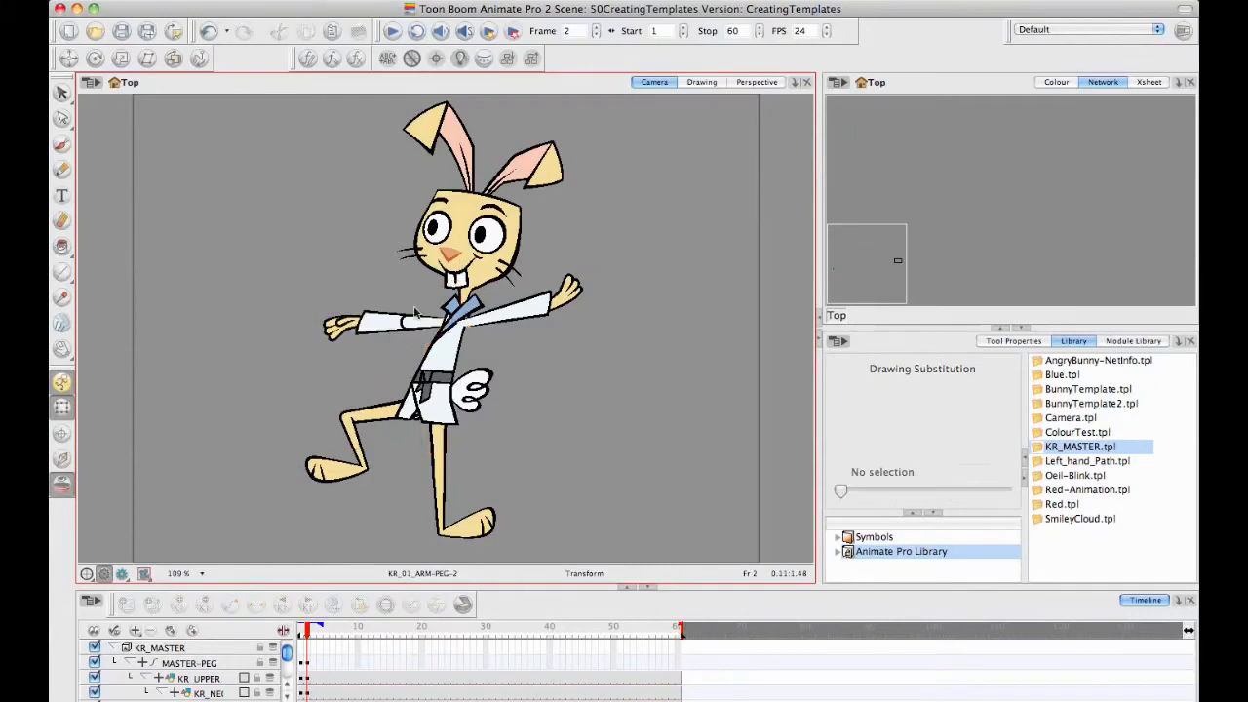
{"action": "left_click", "coordinate": [395, 330]}
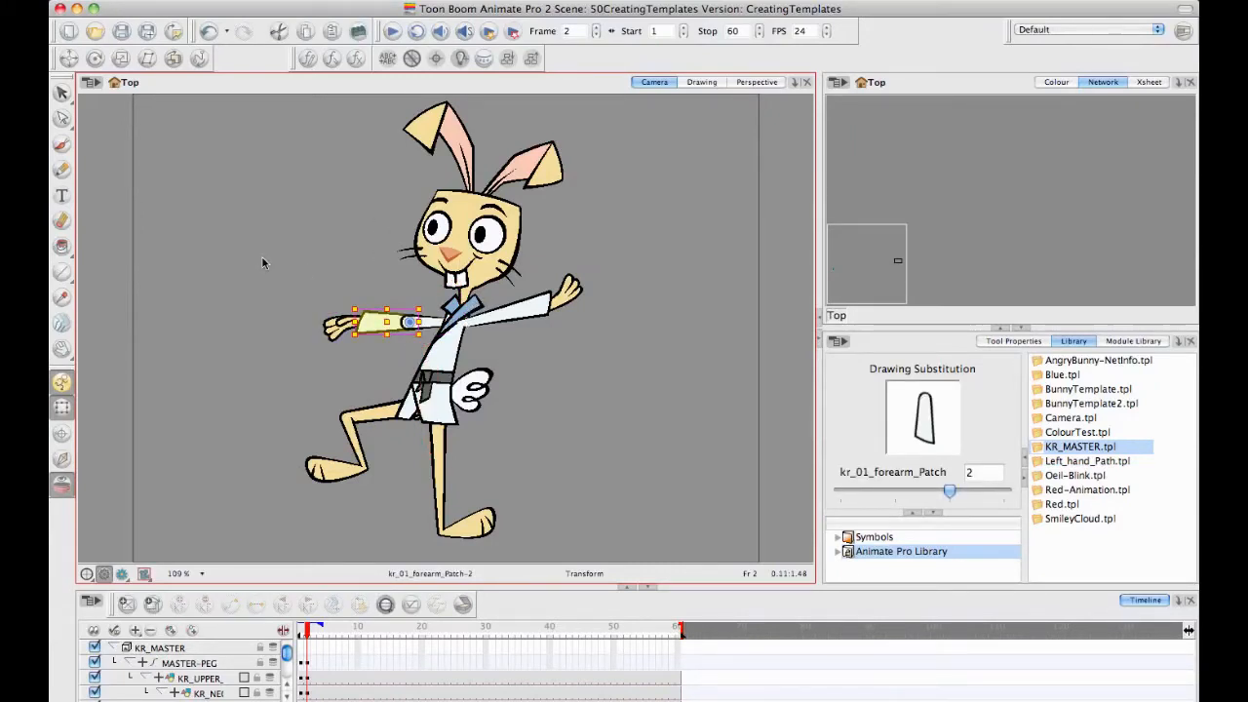
{"action": "left_click", "coordinate": [373, 329]}
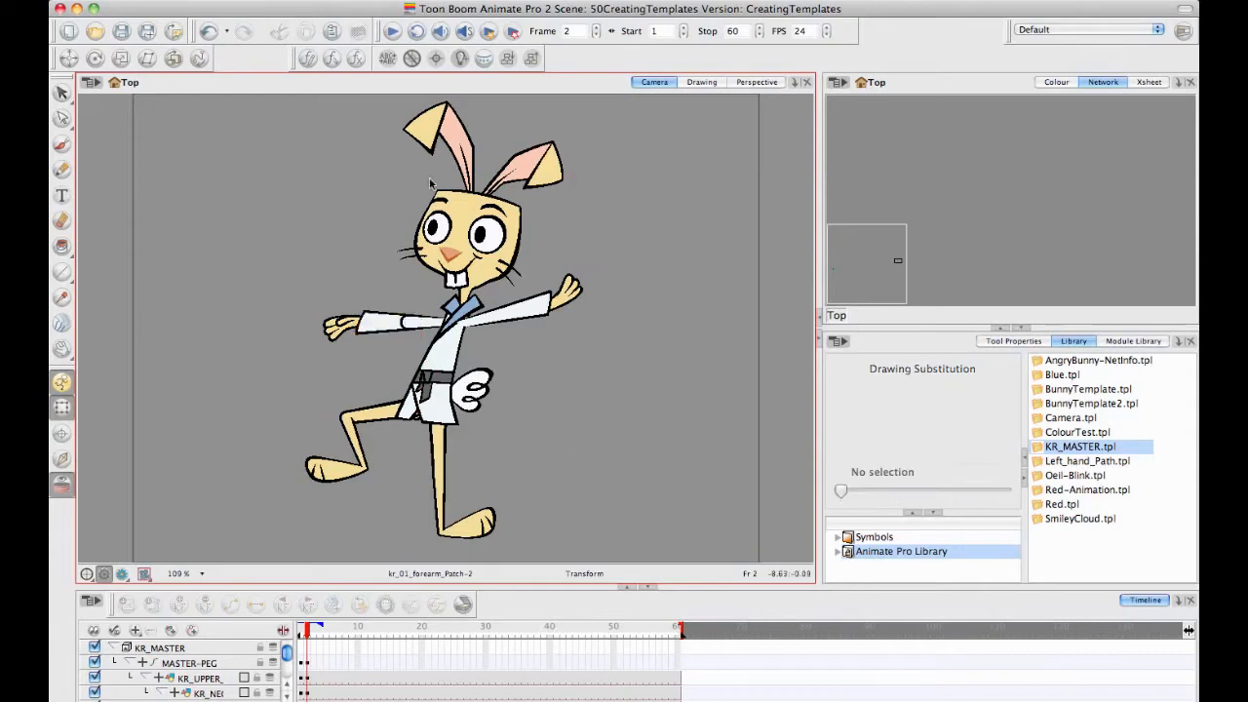
{"action": "left_click", "coordinate": [376, 328]}
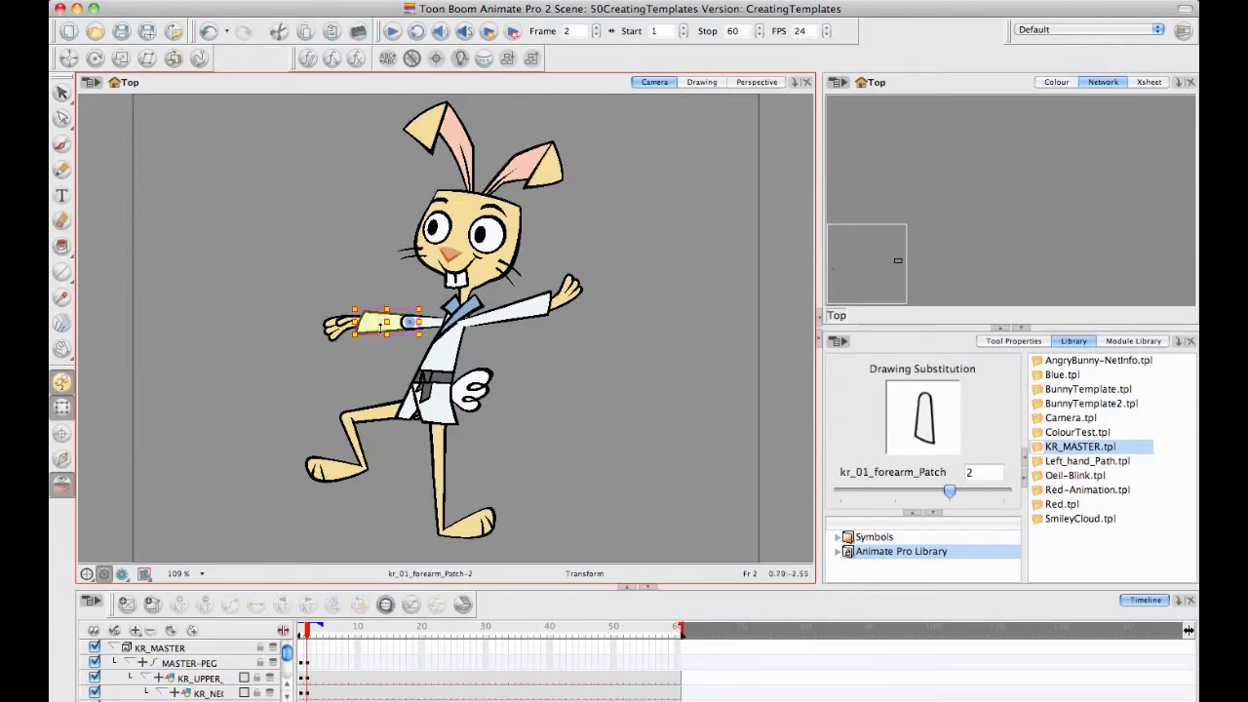
{"action": "left_click", "coordinate": [353, 271]}
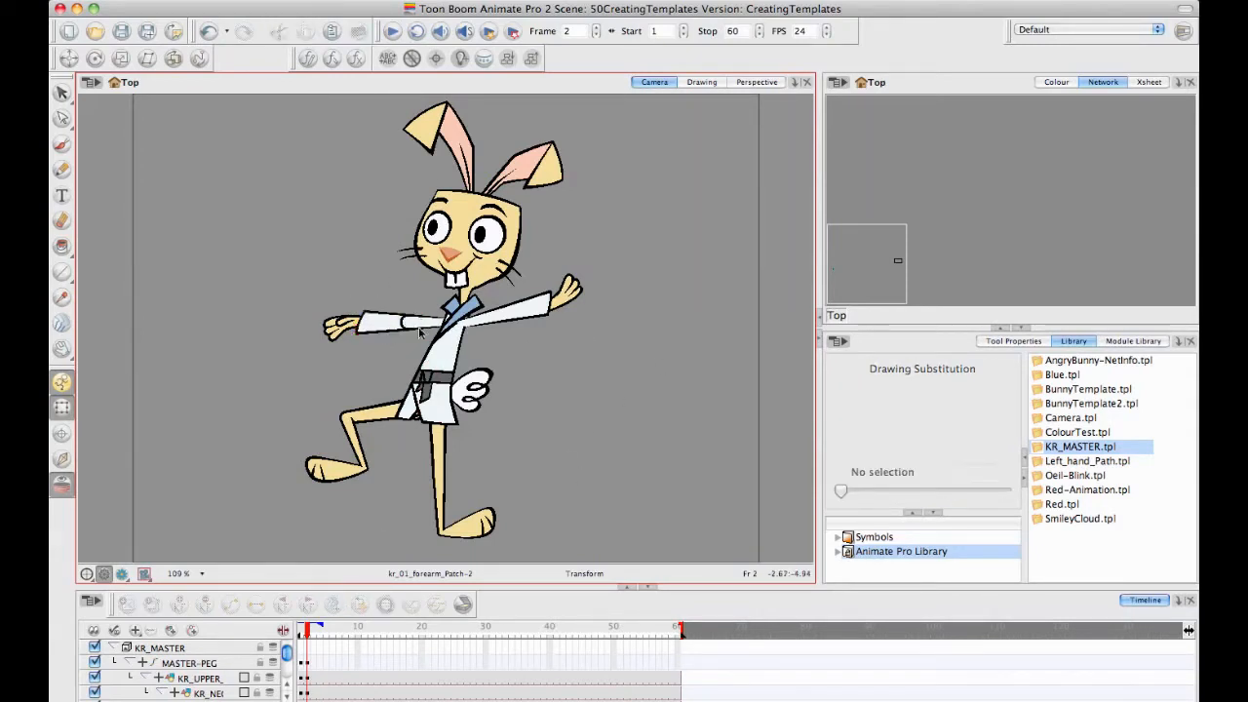
At frame 3, rotate the whole standing leg, KR_02_LEG-PEG, slightly clockwise from the hip
{"action": "left_click", "coordinate": [309, 632]}
{"action": "left_click_drag", "start_coordinate": [309, 632], "coordinate": [313, 632]}
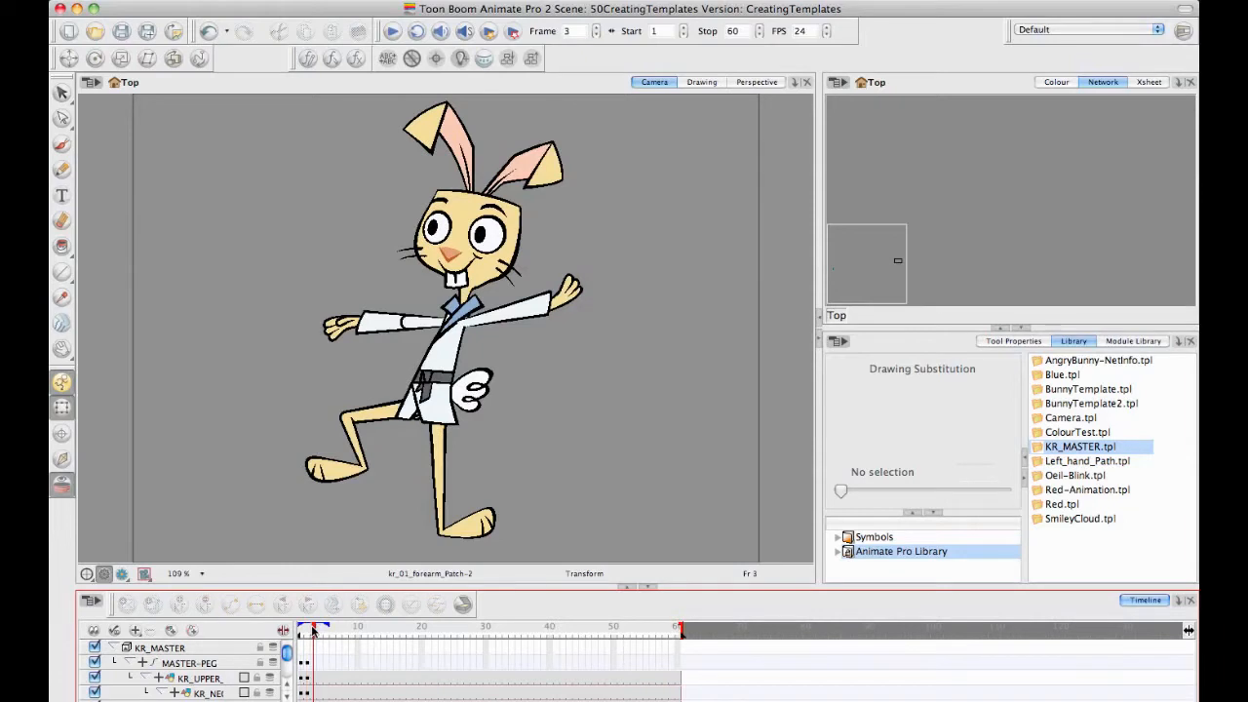
{"action": "left_click", "coordinate": [439, 444]}
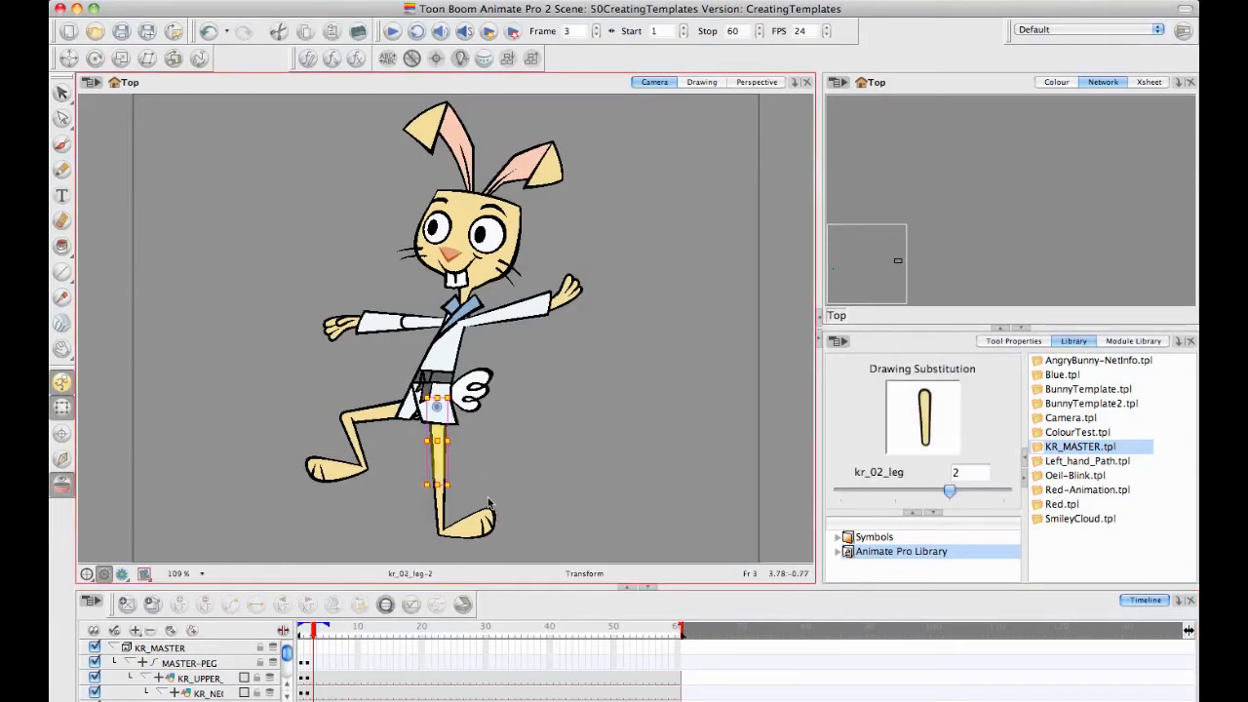
{"action": "left_click", "coordinate": [532, 496]}
{"action": "left_click", "coordinate": [490, 521]}
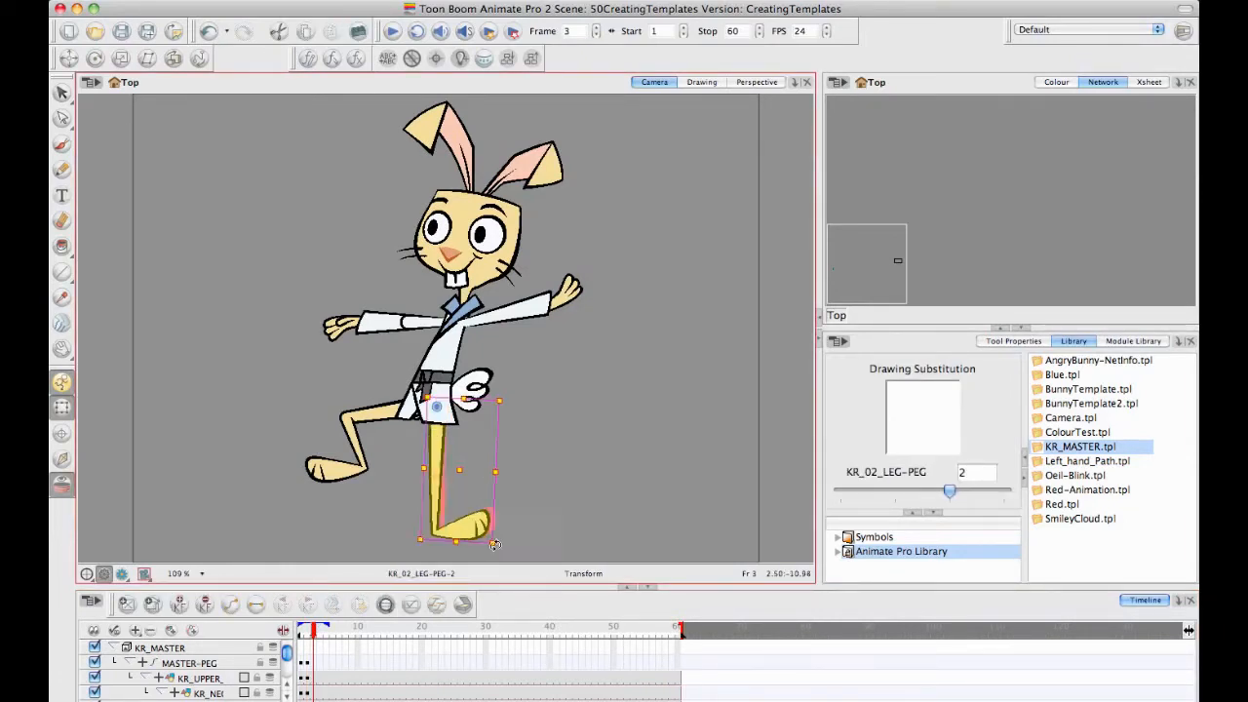
{"action": "left_click", "coordinate": [491, 548]}
Rotate kr_02_foot slightly counter-clockwise at frame 3 so the foot rests flat, and undo the accidental change to kr_02_leg
{"action": "left_click", "coordinate": [495, 548]}
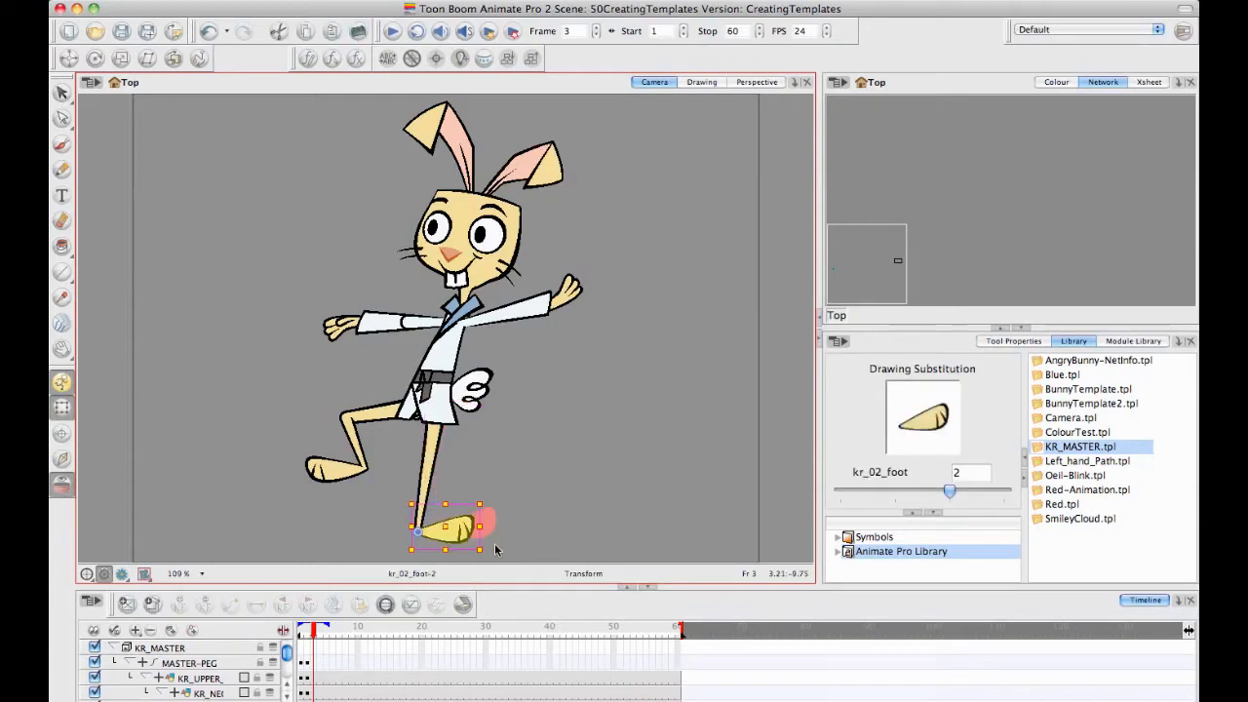
{"action": "left_click_drag", "start_coordinate": [491, 550], "coordinate": [494, 543]}
{"action": "left_click", "coordinate": [441, 450]}
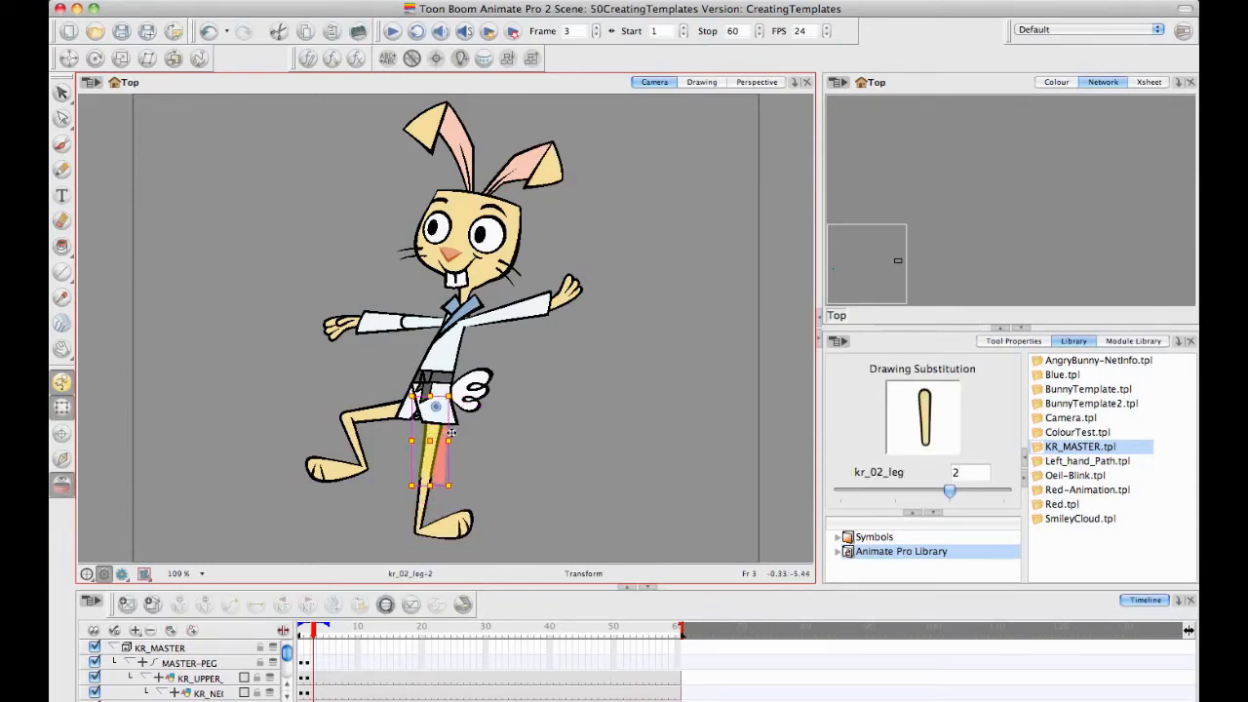
{"action": "key", "text": "ctrl+z"}
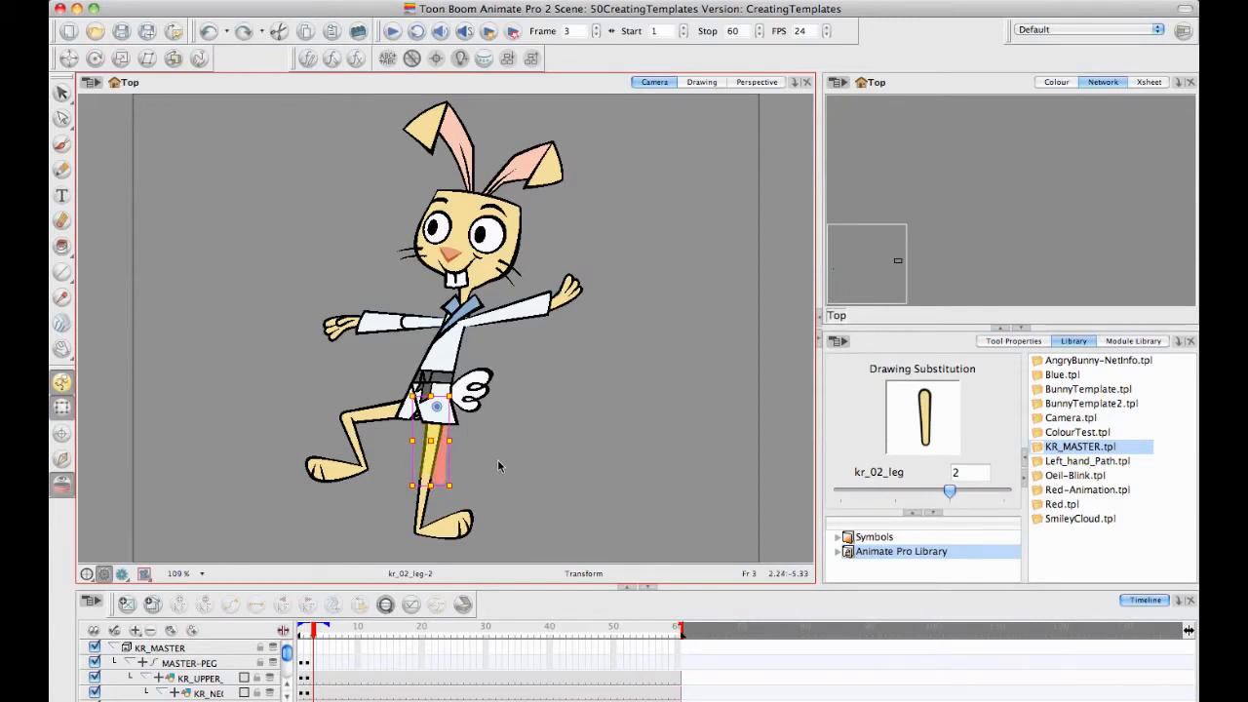
Try shifting the whole bunny with MASTER-PEG away from the raised leg at frame 3, and compare it with frames 1 and 2
{"action": "left_click", "coordinate": [240, 665]}
{"action": "left_click_drag", "start_coordinate": [443, 367], "coordinate": [461, 368]}
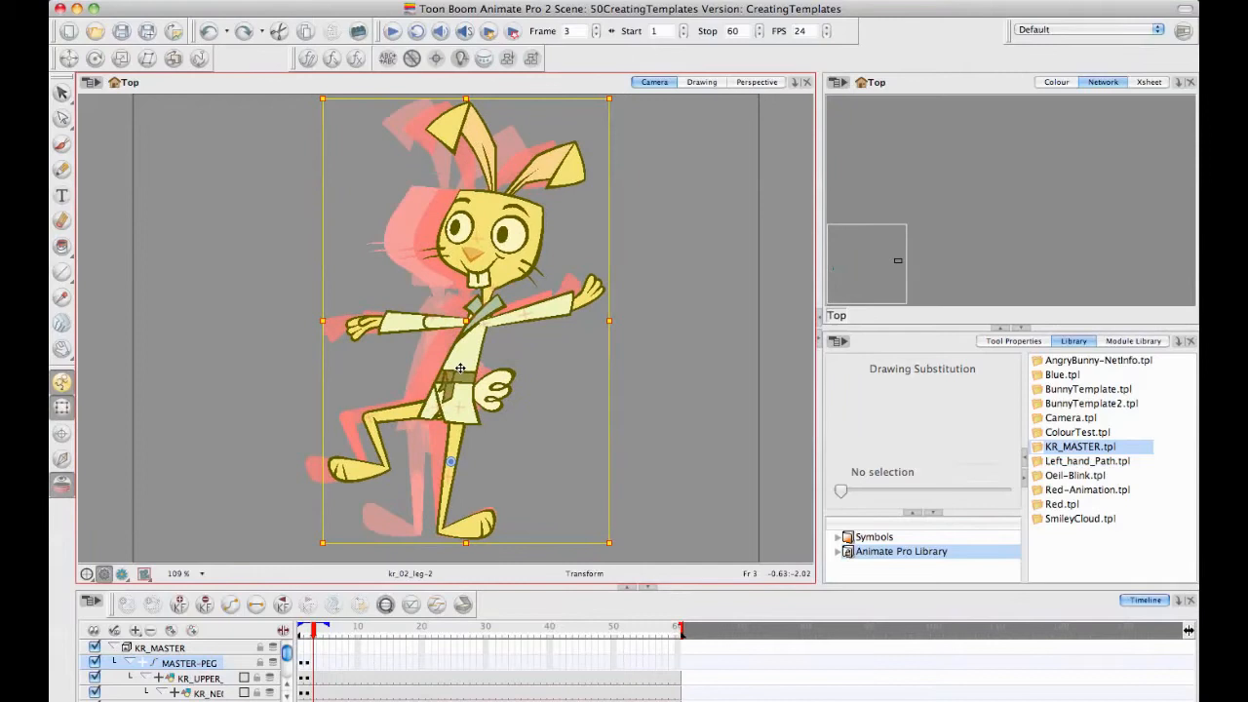
{"action": "left_click", "coordinate": [306, 632]}
{"action": "left_click", "coordinate": [313, 632]}
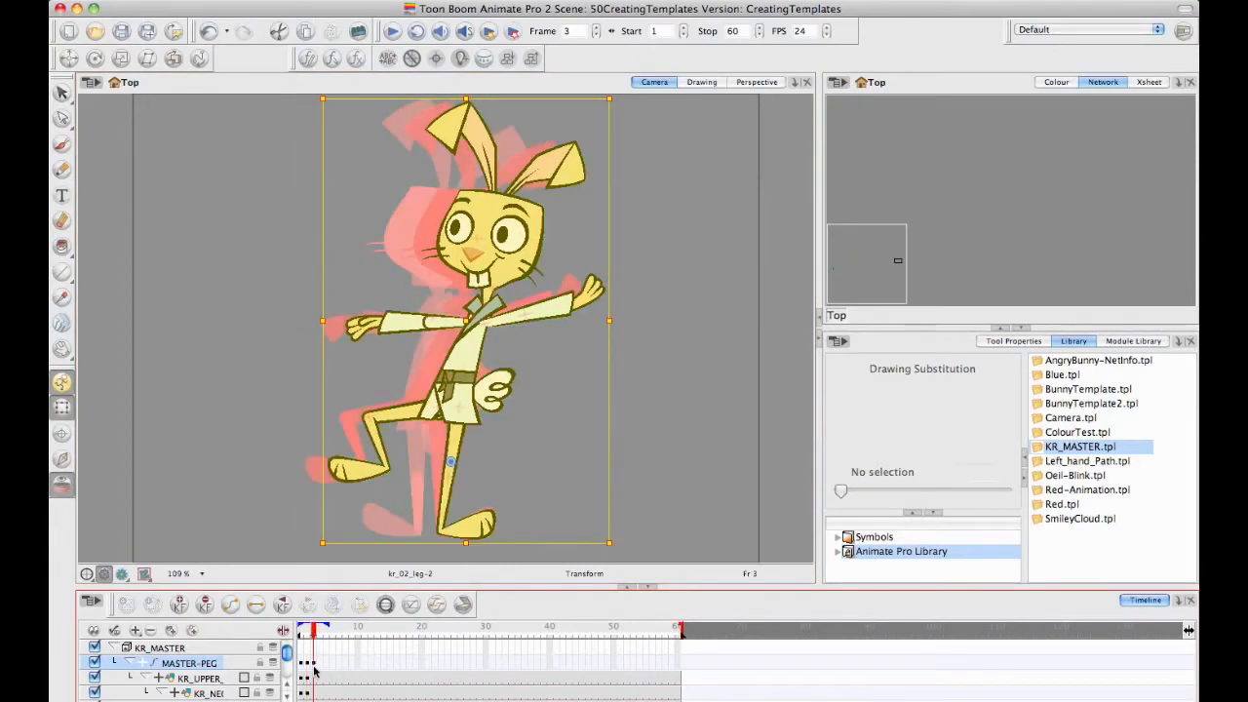
{"action": "left_click", "coordinate": [306, 632]}
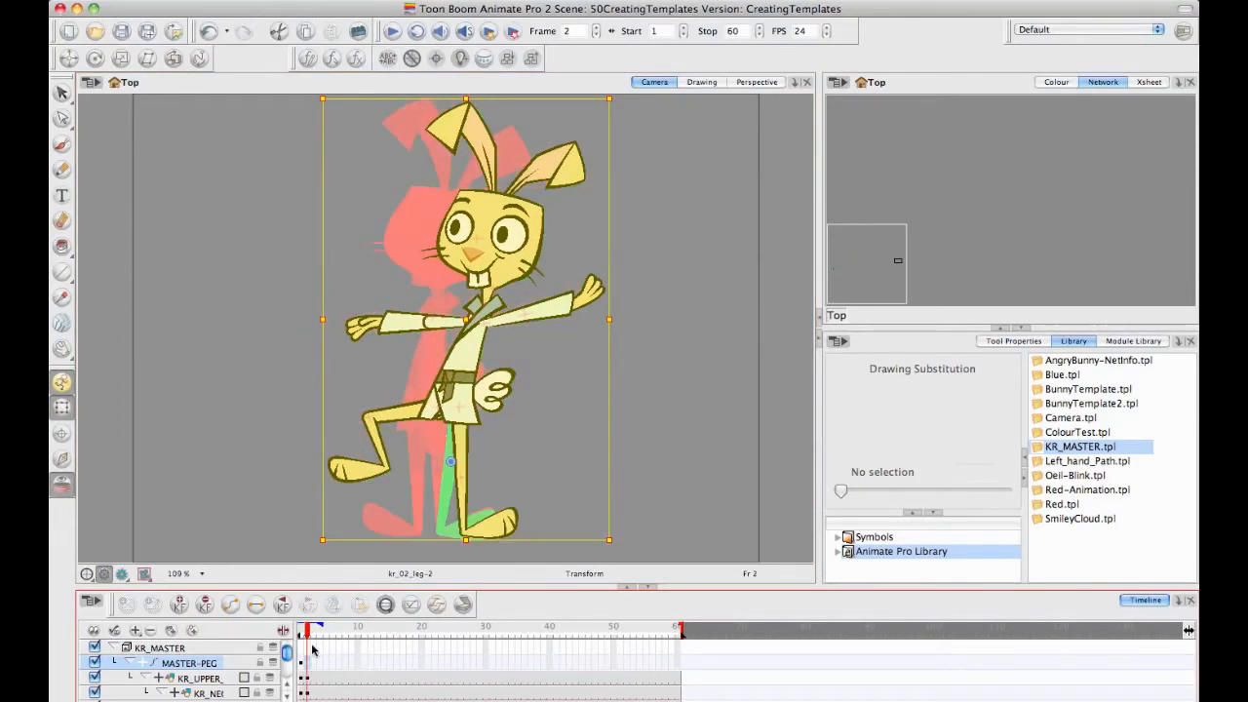
{"action": "left_click", "coordinate": [300, 632]}
{"action": "left_click", "coordinate": [306, 632]}
{"action": "left_click", "coordinate": [300, 632]}
{"action": "left_click", "coordinate": [640, 428]}
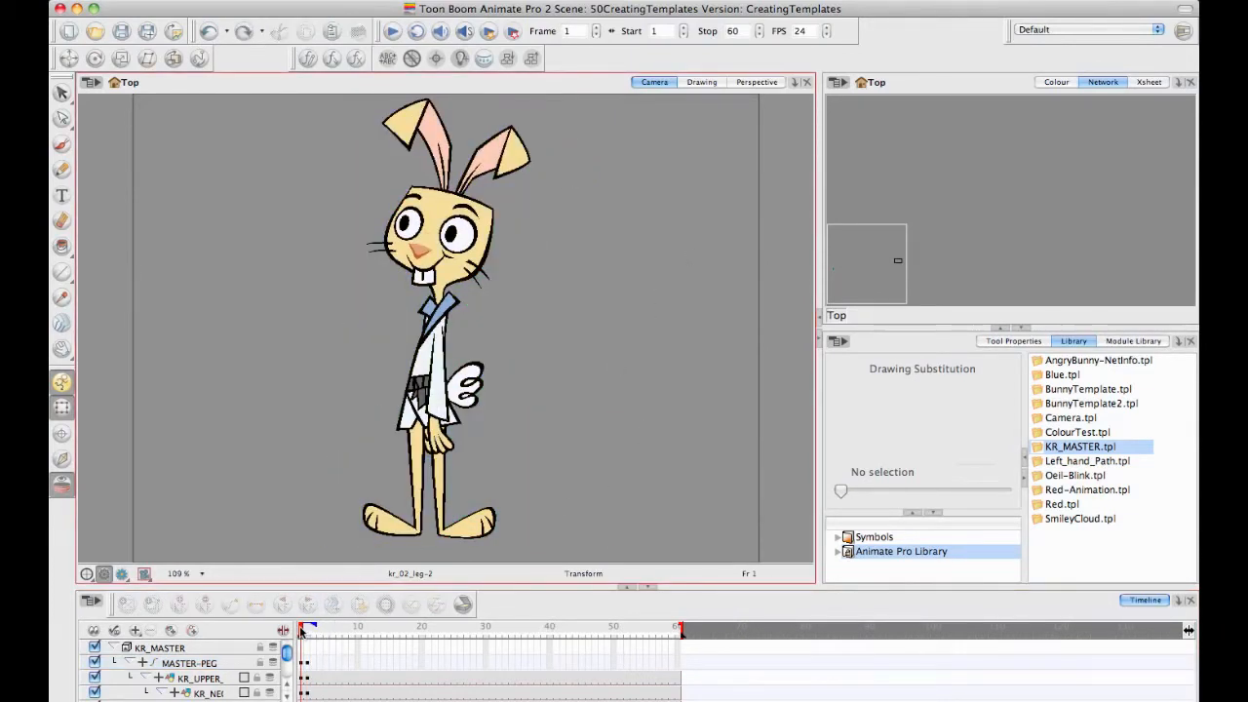
At frame 2, rotate the standing leg, KR_02_LEG-PEG, slightly clockwise from the hip and turn kr_02_foot to rest flat
{"action": "left_click_drag", "start_coordinate": [305, 630], "coordinate": [310, 636]}
{"action": "left_click", "coordinate": [310, 663]}
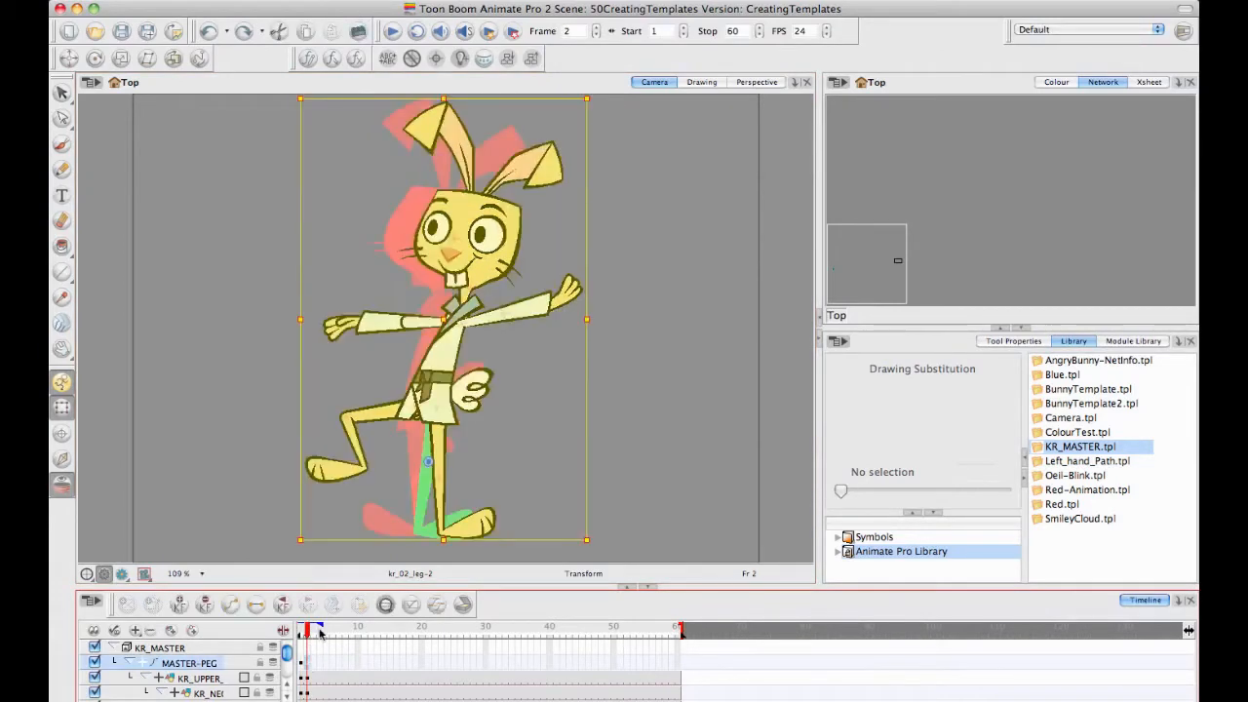
{"action": "left_click", "coordinate": [470, 466]}
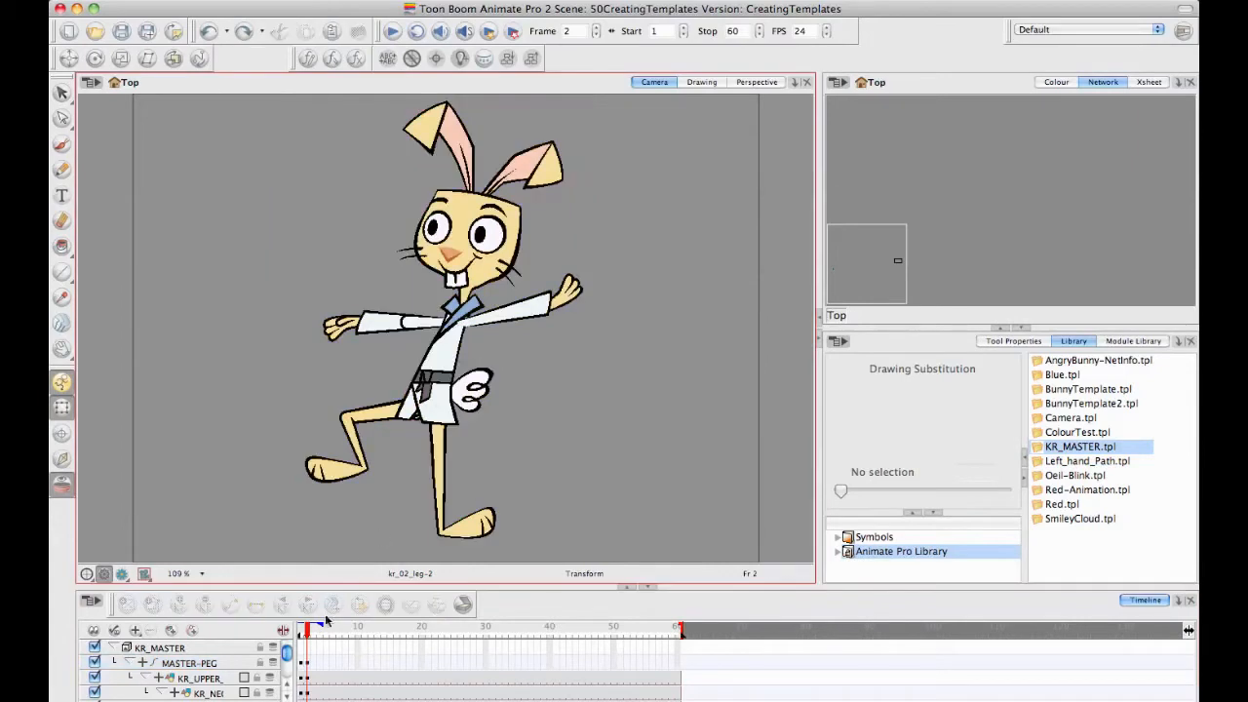
{"action": "left_click_drag", "start_coordinate": [307, 634], "coordinate": [308, 634]}
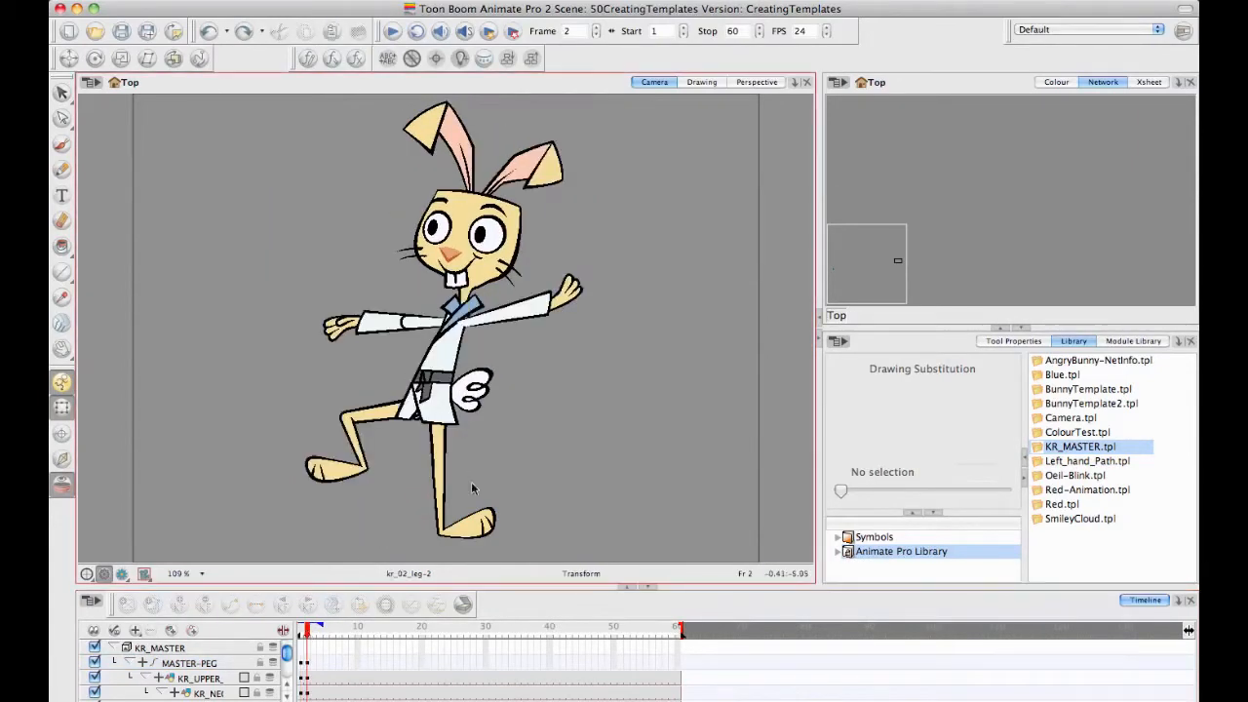
{"action": "left_click", "coordinate": [444, 447]}
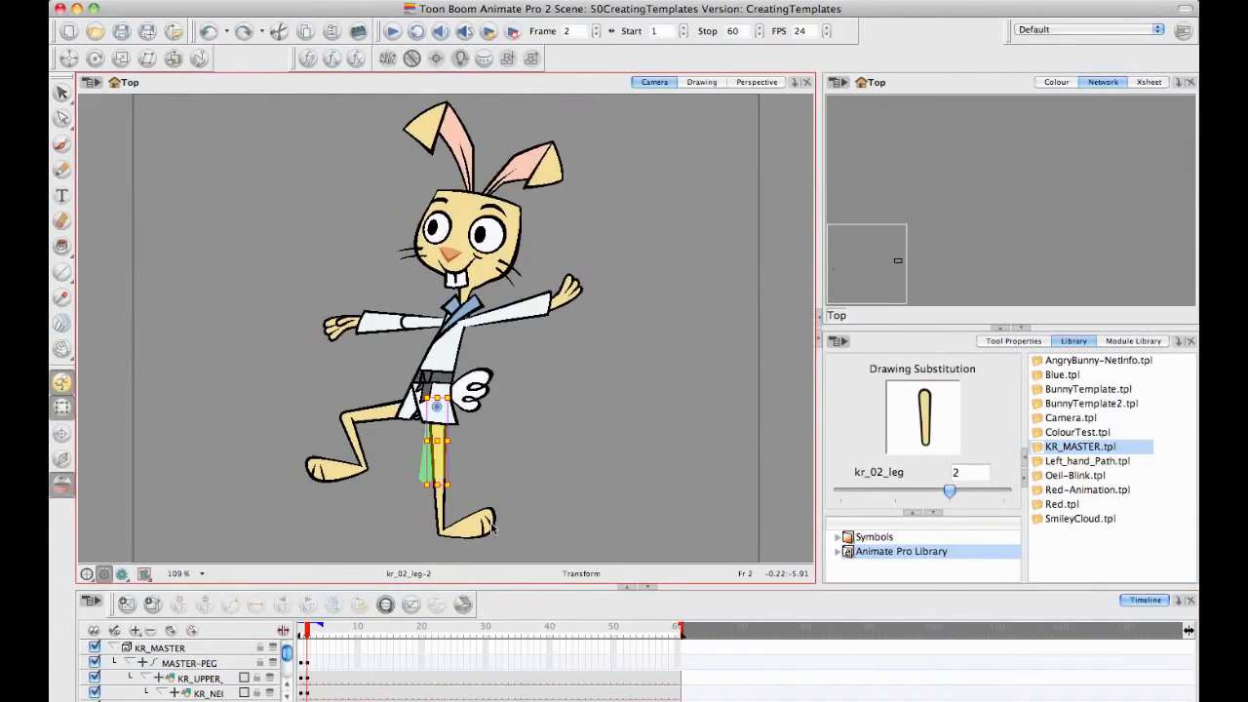
{"action": "left_click", "coordinate": [520, 505]}
{"action": "left_click", "coordinate": [483, 527]}
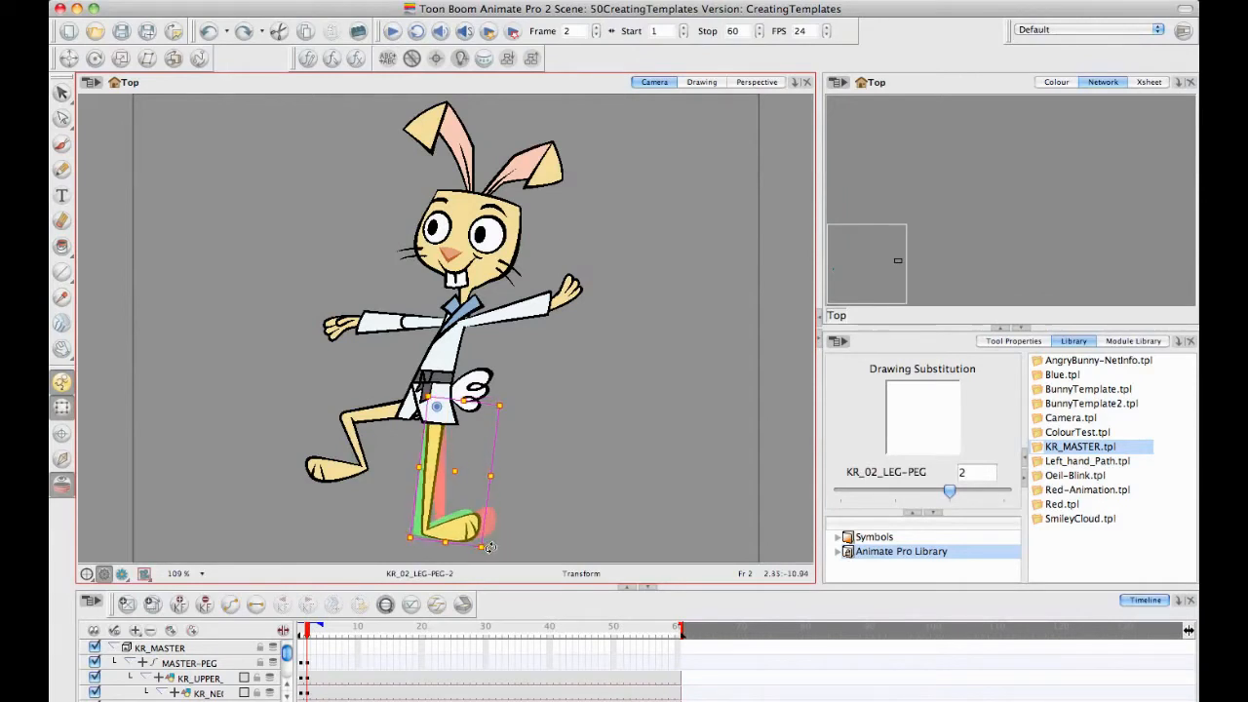
{"action": "left_click", "coordinate": [512, 526]}
{"action": "left_click", "coordinate": [468, 527]}
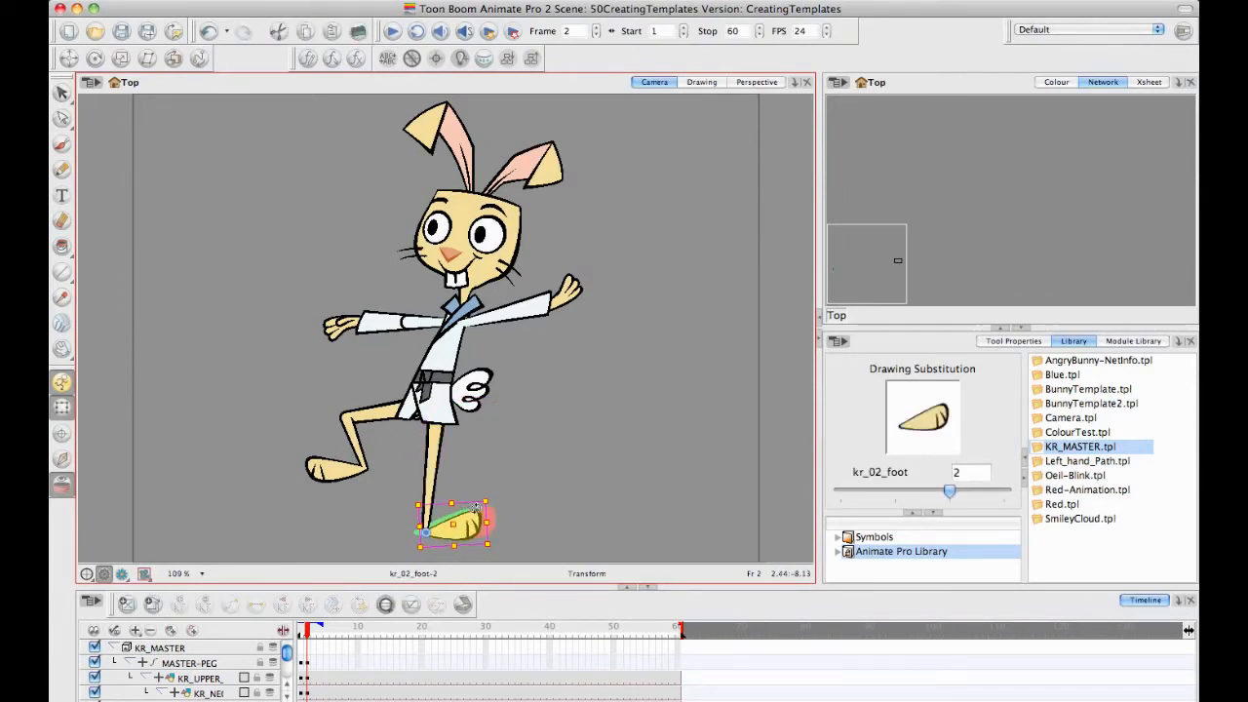
{"action": "left_click", "coordinate": [493, 507]}
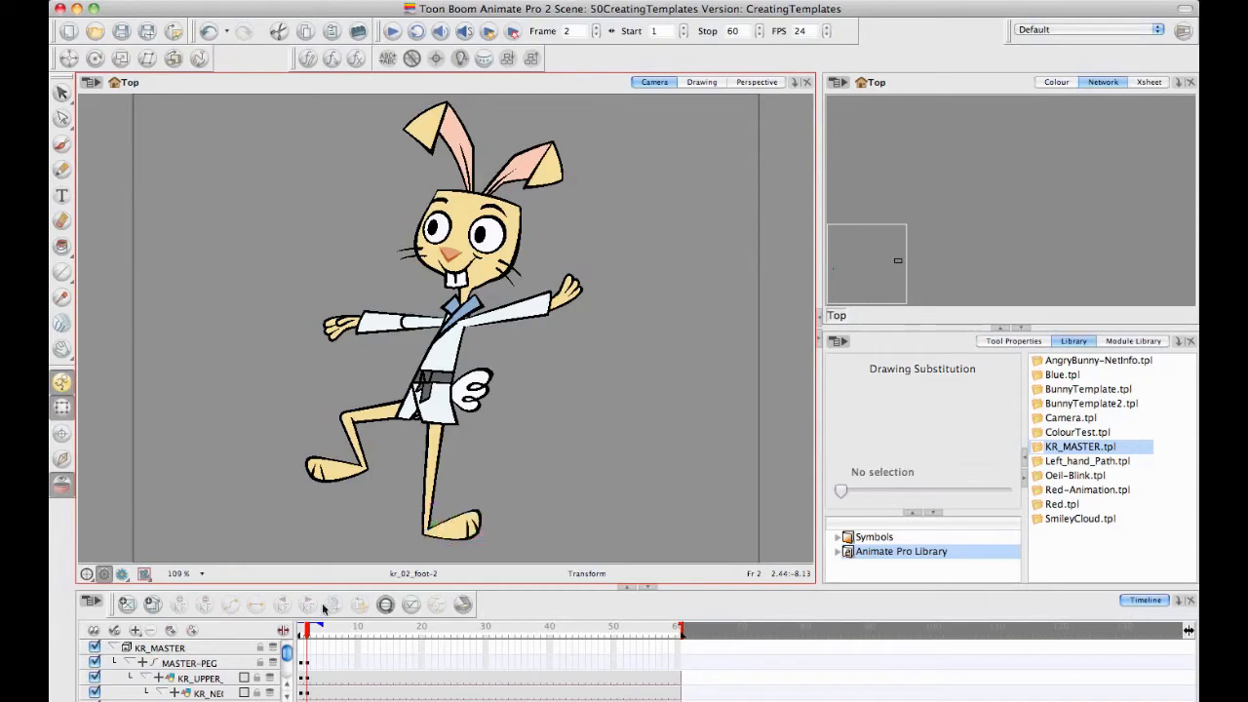
Move the whole bunny with MASTER-PEG at frame 2 so its standing foot lines up with the foot in frame 1
{"action": "left_click", "coordinate": [312, 665]}
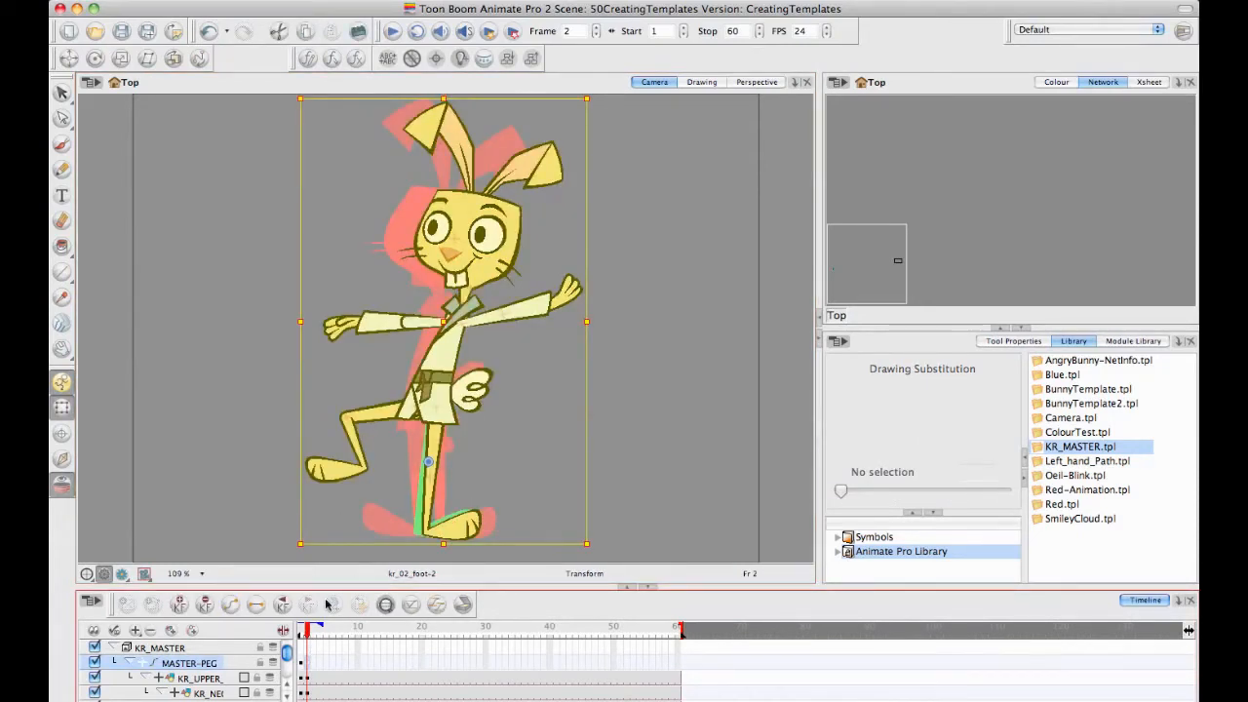
{"action": "left_click_drag", "start_coordinate": [442, 371], "coordinate": [456, 364]}
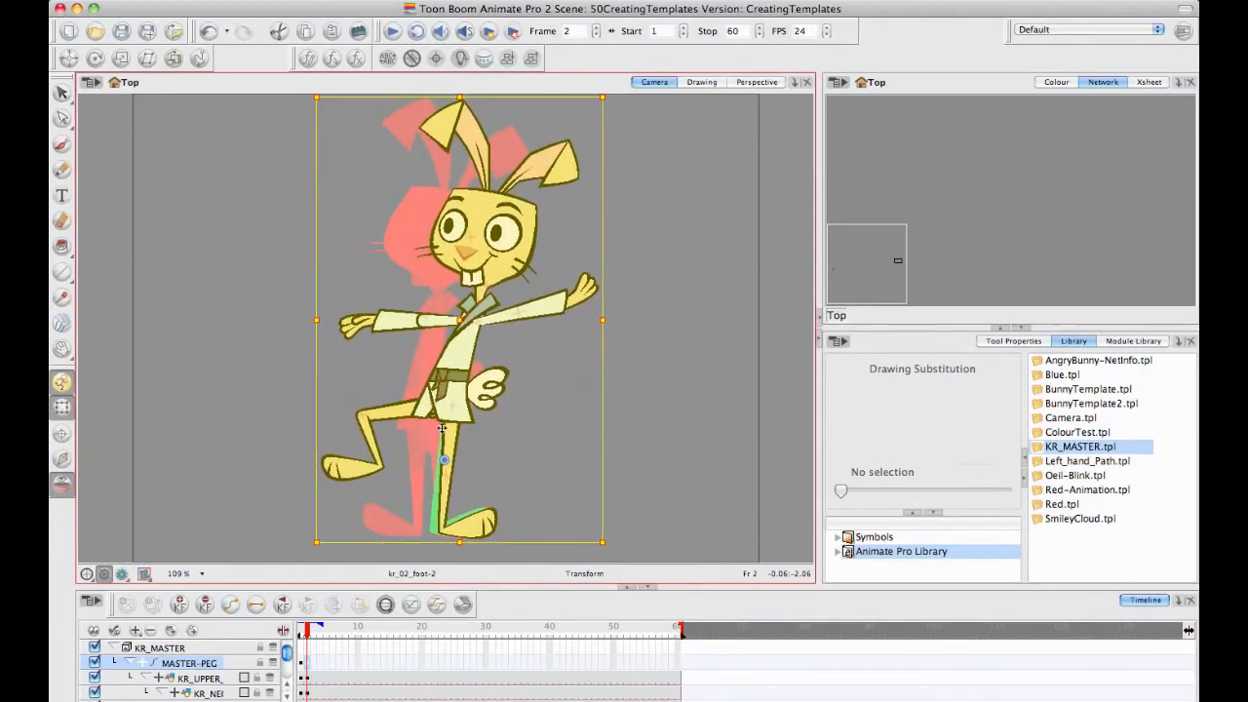
{"action": "left_click_drag", "start_coordinate": [301, 634], "coordinate": [302, 636]}
{"action": "left_click", "coordinate": [253, 440]}
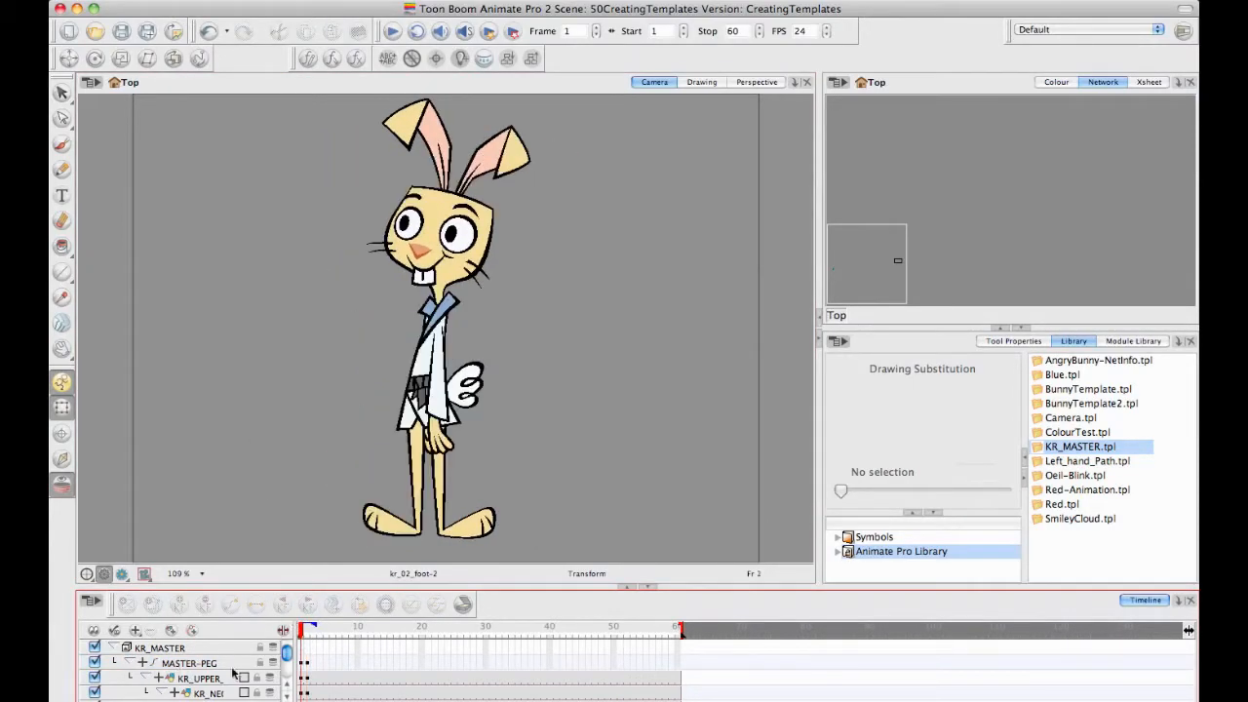
Collapse MASTER-PEG in the timeline, move its frame 3 keyframes onto frame 2, and check the pose at frame 2
{"action": "left_click", "coordinate": [146, 662]}
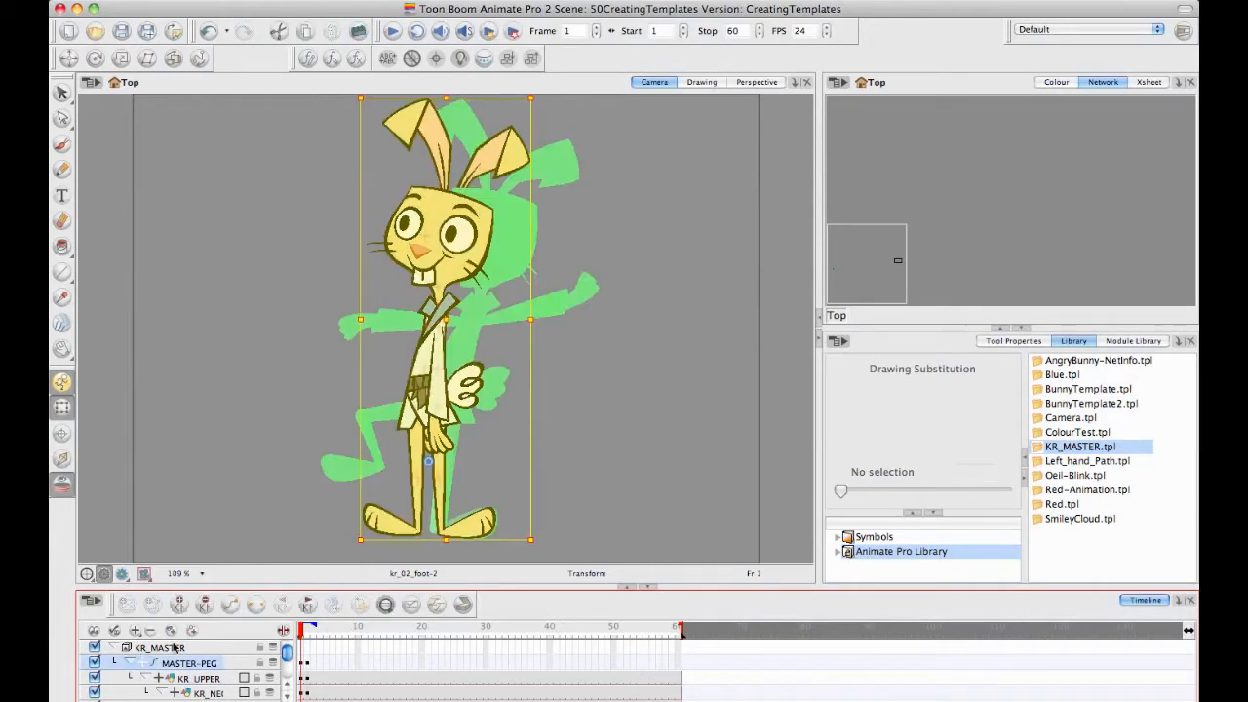
{"action": "left_click", "coordinate": [129, 664]}
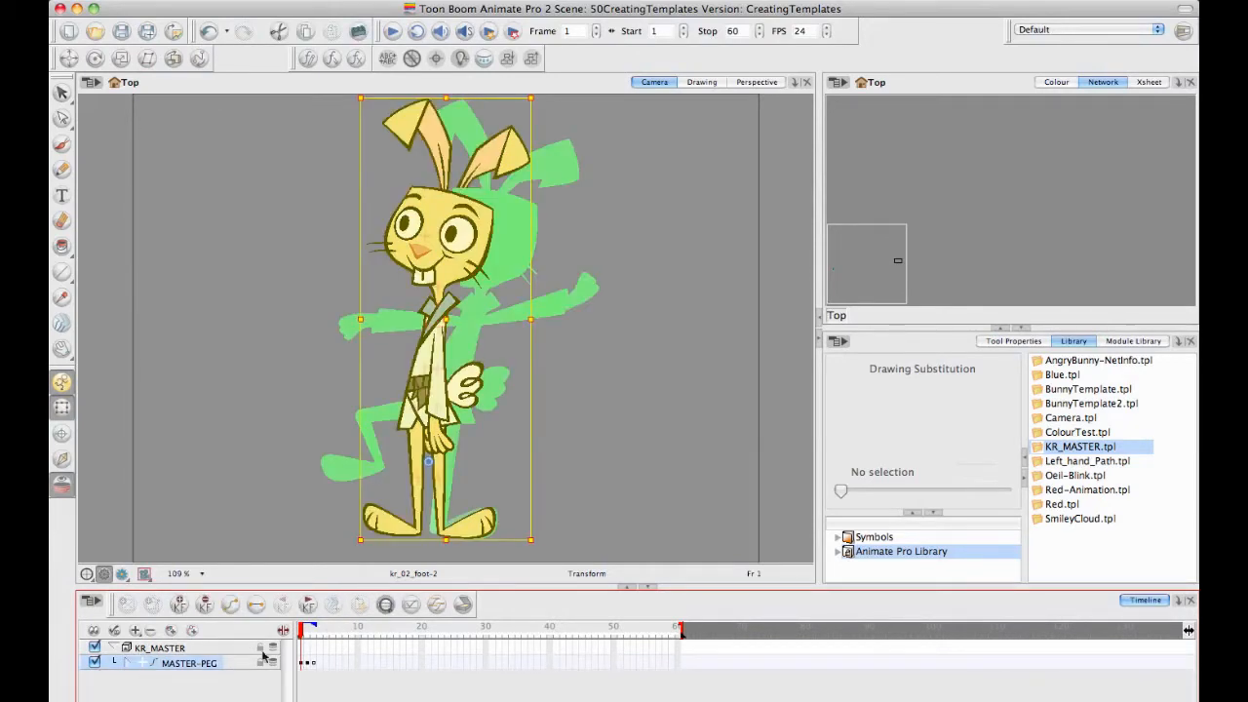
{"action": "left_click", "coordinate": [313, 664]}
{"action": "left_click", "coordinate": [312, 666]}
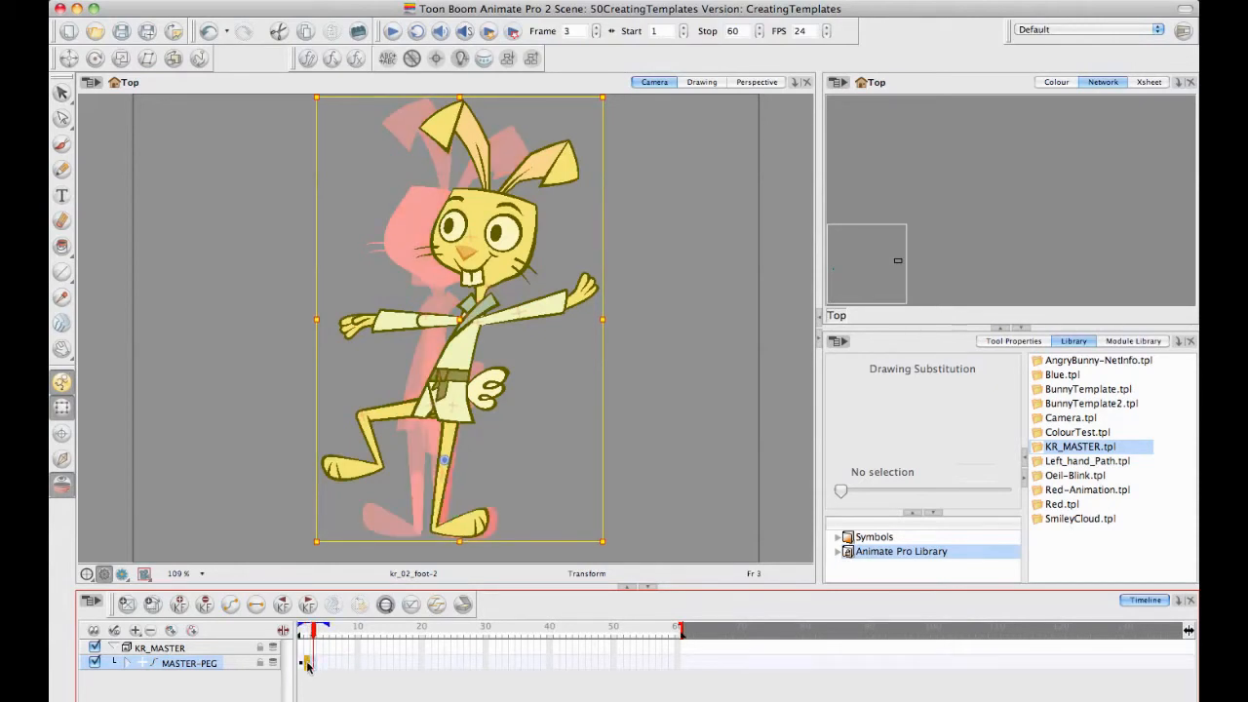
{"action": "left_click", "coordinate": [305, 634]}
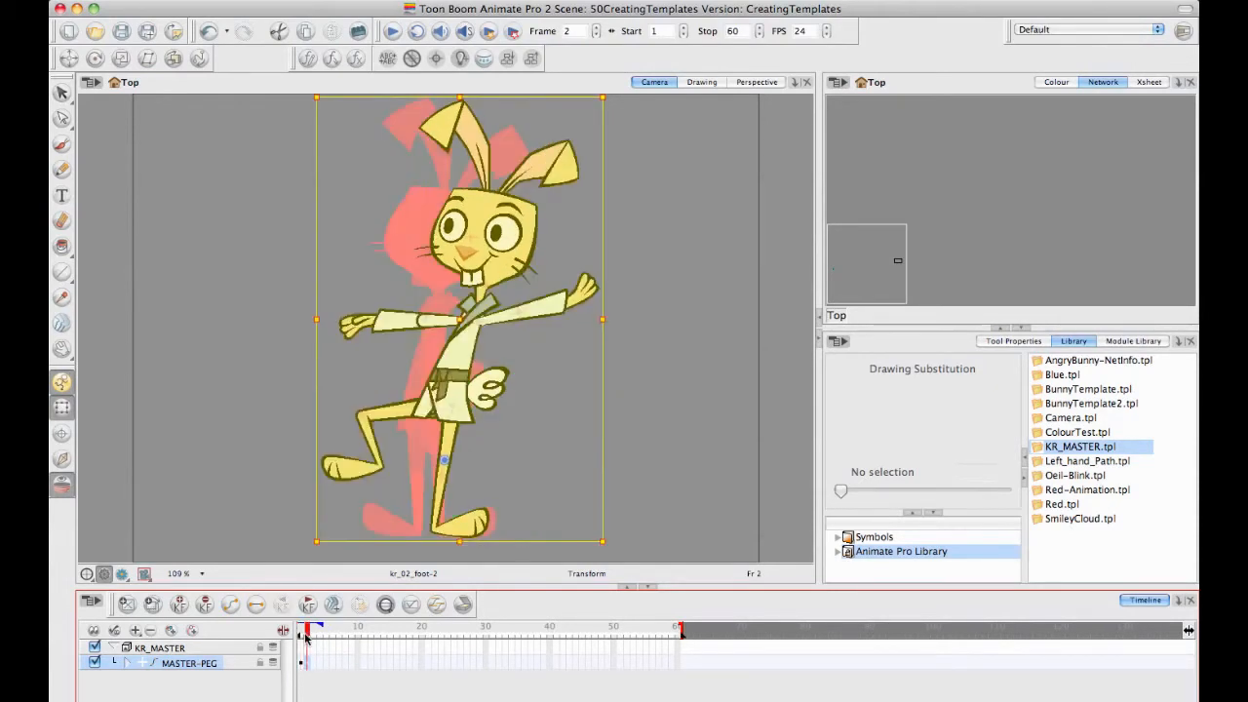
Move MASTER-PEG's keyframes at frame 2 to frame 20 in the timeline
{"action": "left_click_drag", "start_coordinate": [305, 636], "coordinate": [305, 636]}
{"action": "left_click_drag", "start_coordinate": [402, 663], "coordinate": [417, 634]}
{"action": "left_click", "coordinate": [422, 634]}
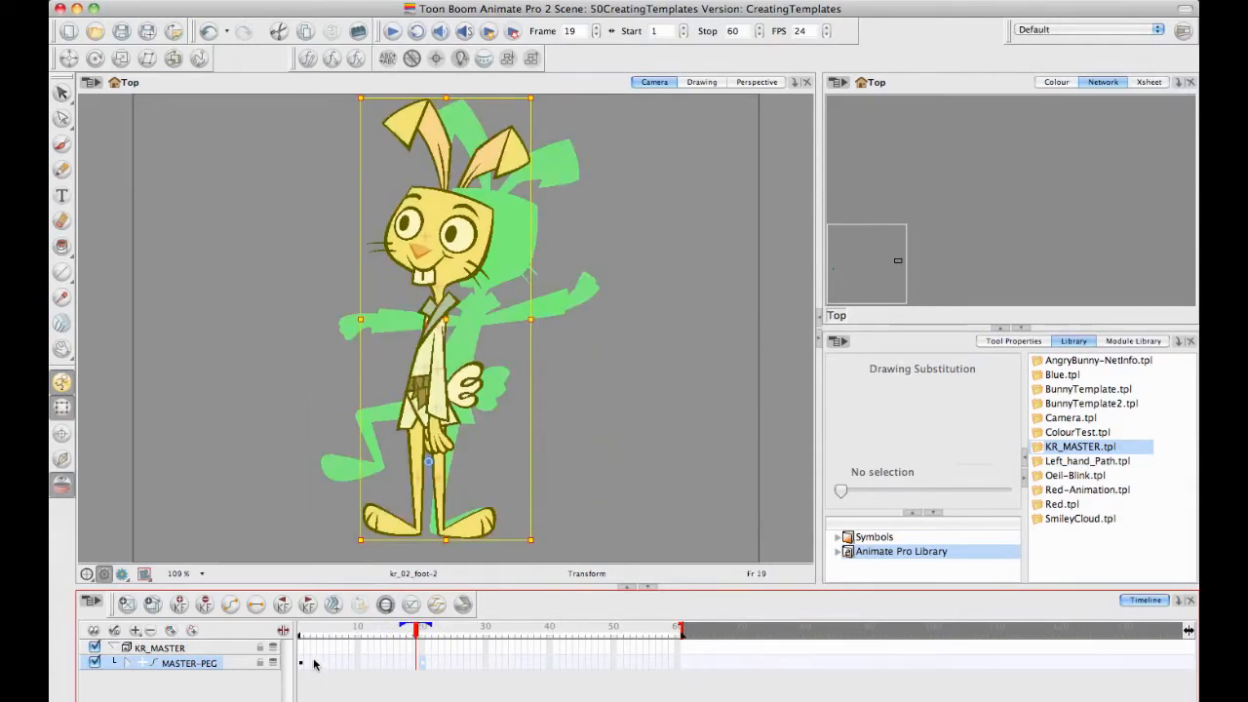
Convert MASTER-PEG's keyframe at frame 1 to a motion keyframe, scrub through the interpolation and deselect the layer
{"action": "left_click", "coordinate": [300, 666]}
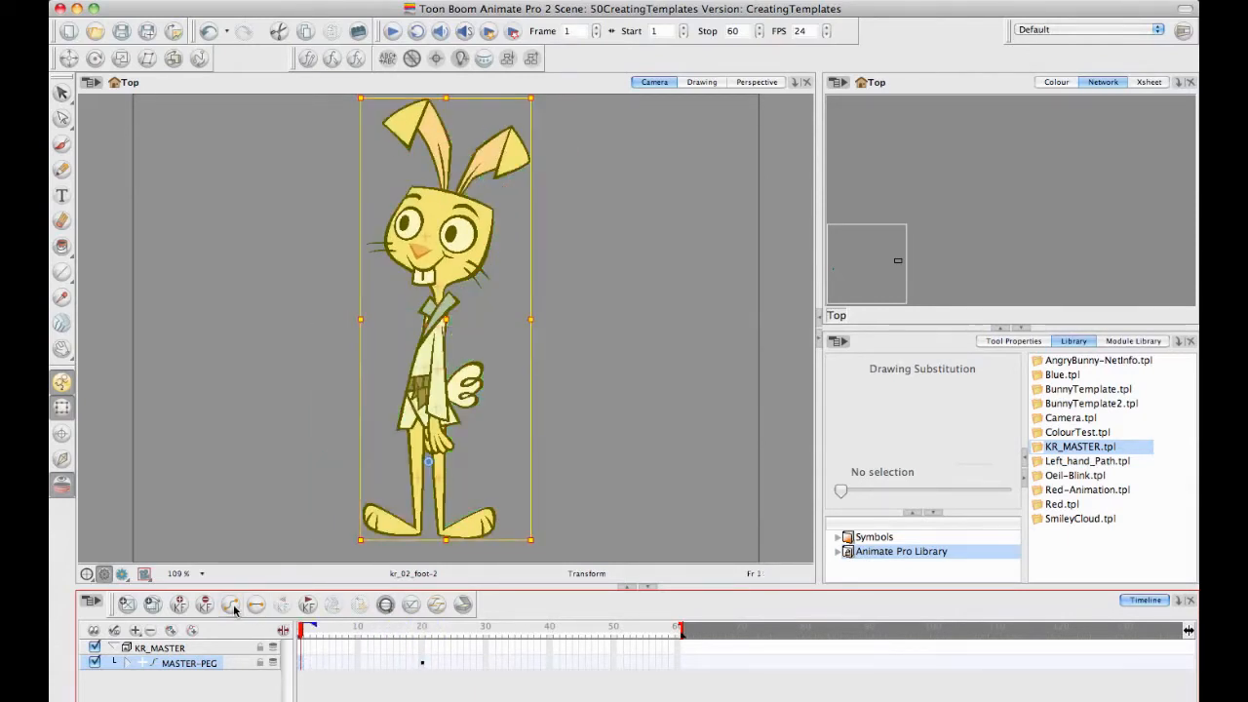
{"action": "left_click", "coordinate": [230, 605]}
{"action": "left_click", "coordinate": [312, 631]}
{"action": "left_click_drag", "start_coordinate": [314, 632], "coordinate": [264, 609]}
{"action": "left_click", "coordinate": [361, 487]}
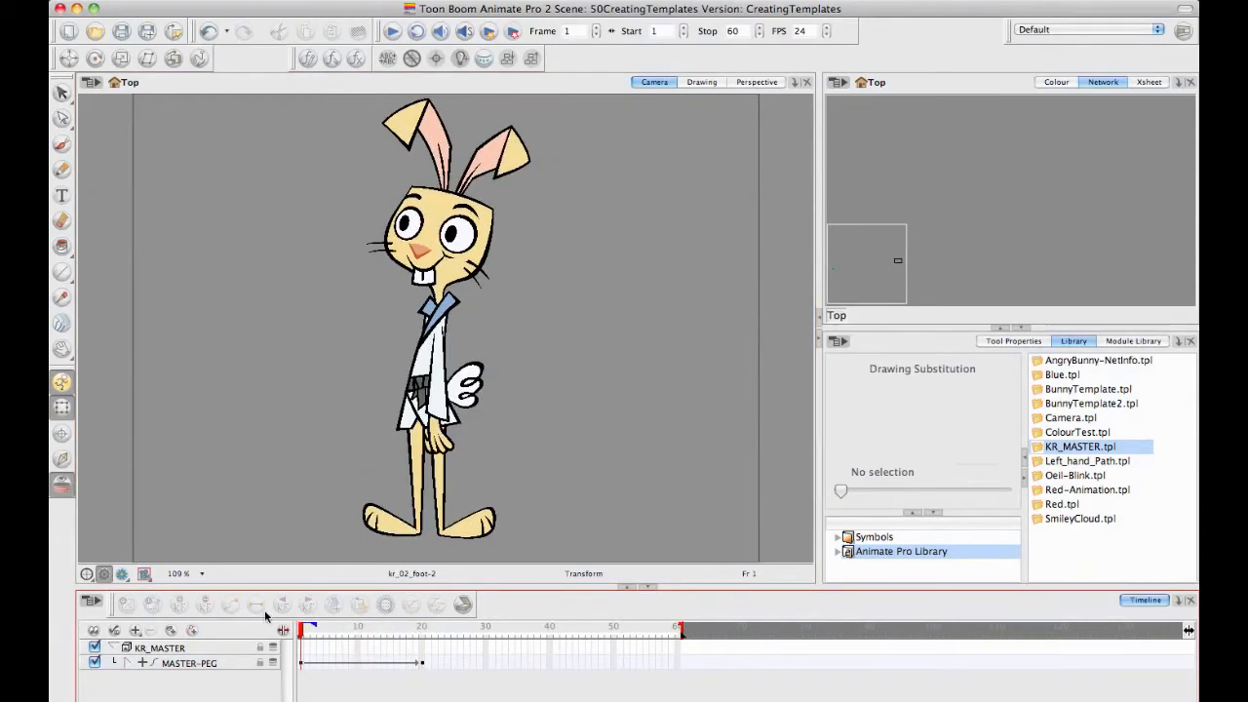
Apply an ease to all functions on MASTER-PEG's frame 1 keyframe with Right Time Ratio 72.86 and Right Value Ratio 4.44
{"action": "left_click", "coordinate": [305, 663]}
{"action": "left_click", "coordinate": [437, 606]}
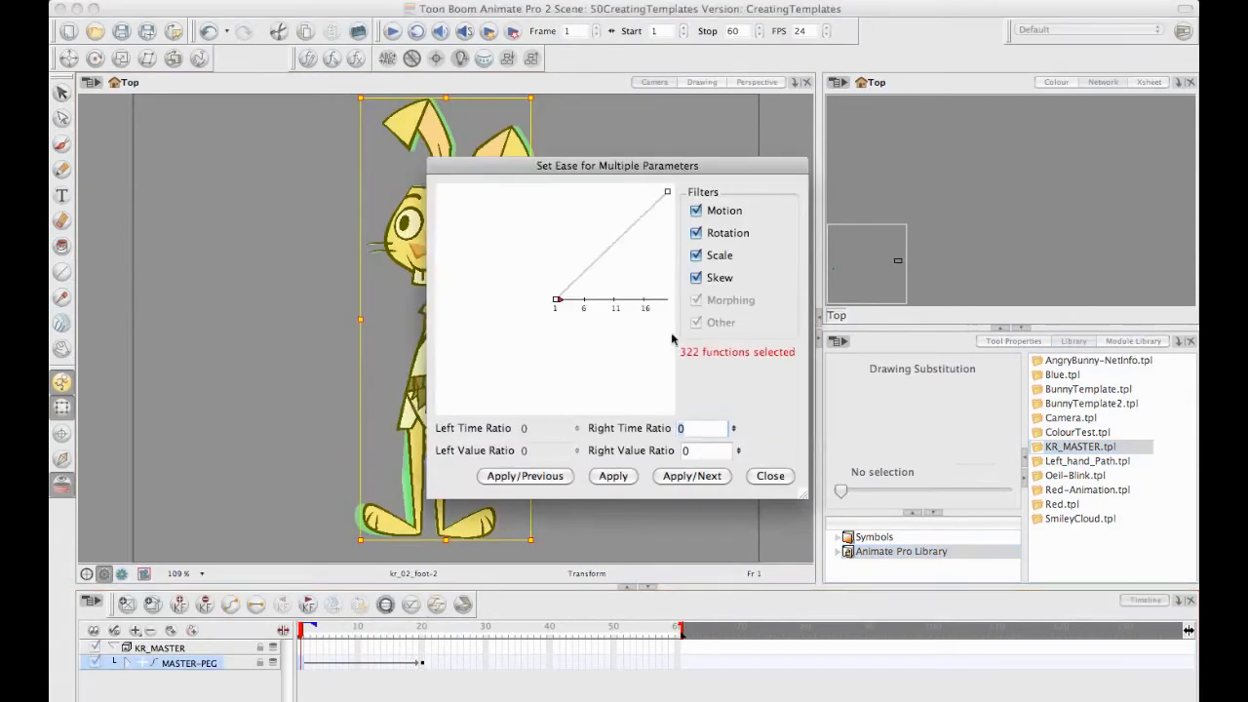
{"action": "left_click_drag", "start_coordinate": [557, 299], "coordinate": [640, 295]}
{"action": "left_click", "coordinate": [613, 476]}
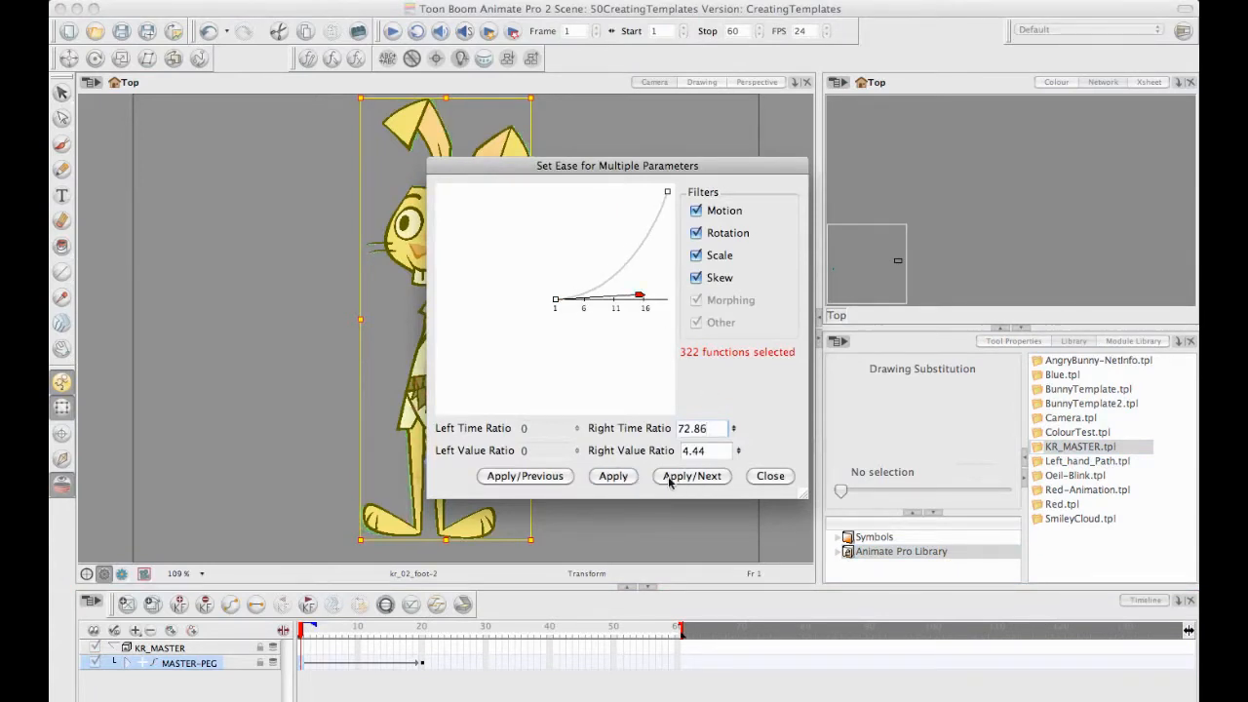
{"action": "left_click", "coordinate": [765, 476]}
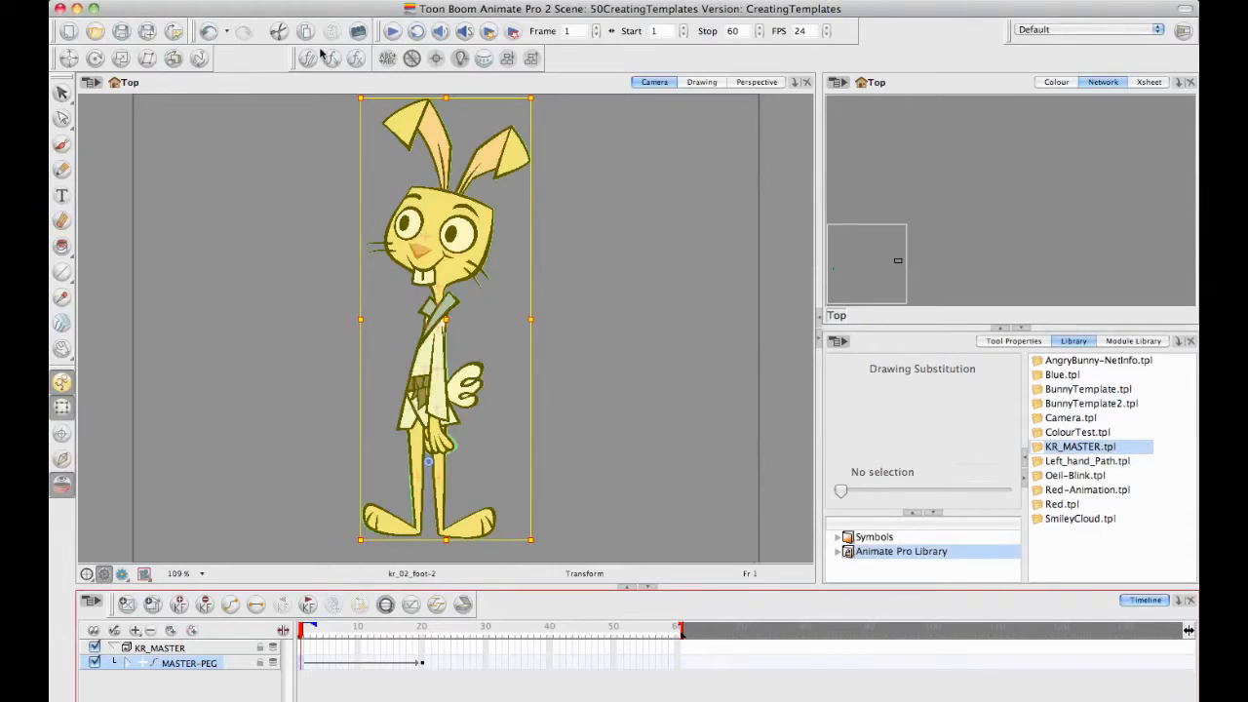
Go to frame 20, set the playback stop frame to 20 and play the animation
{"action": "left_click", "coordinate": [423, 628]}
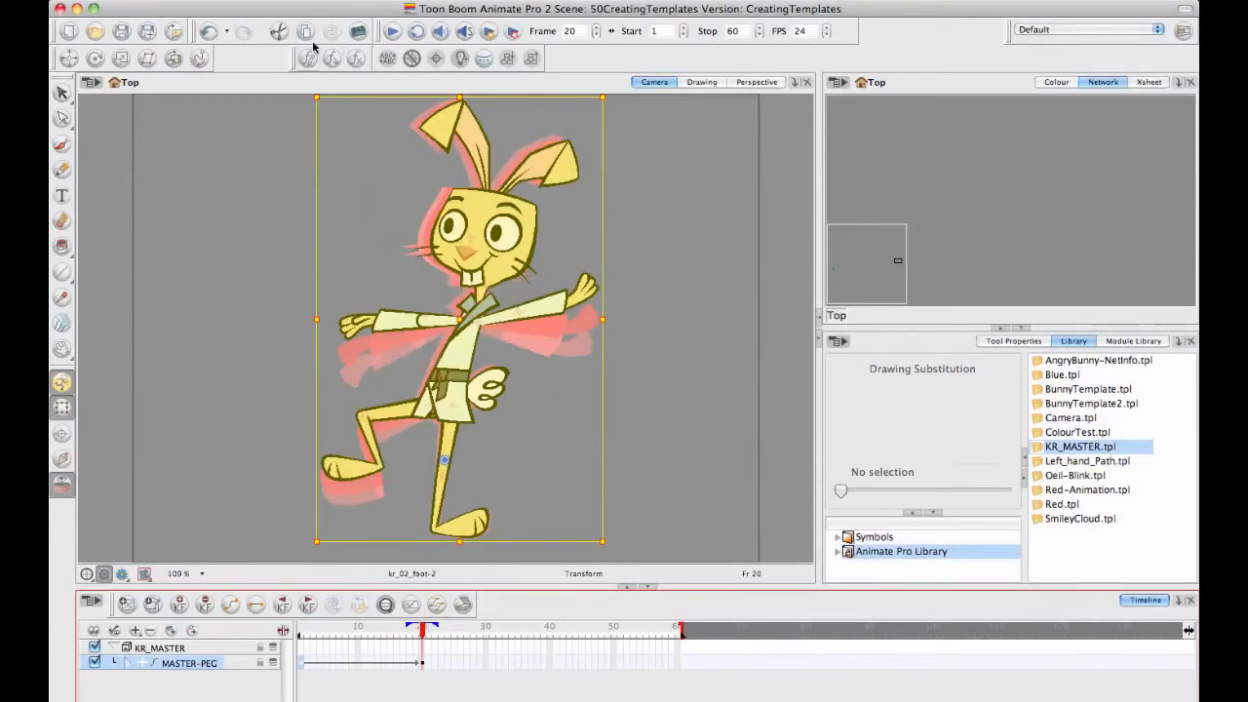
{"action": "double_click", "coordinate": [732, 31]}
{"action": "type", "text": "20"}
{"action": "key", "text": "Return"}
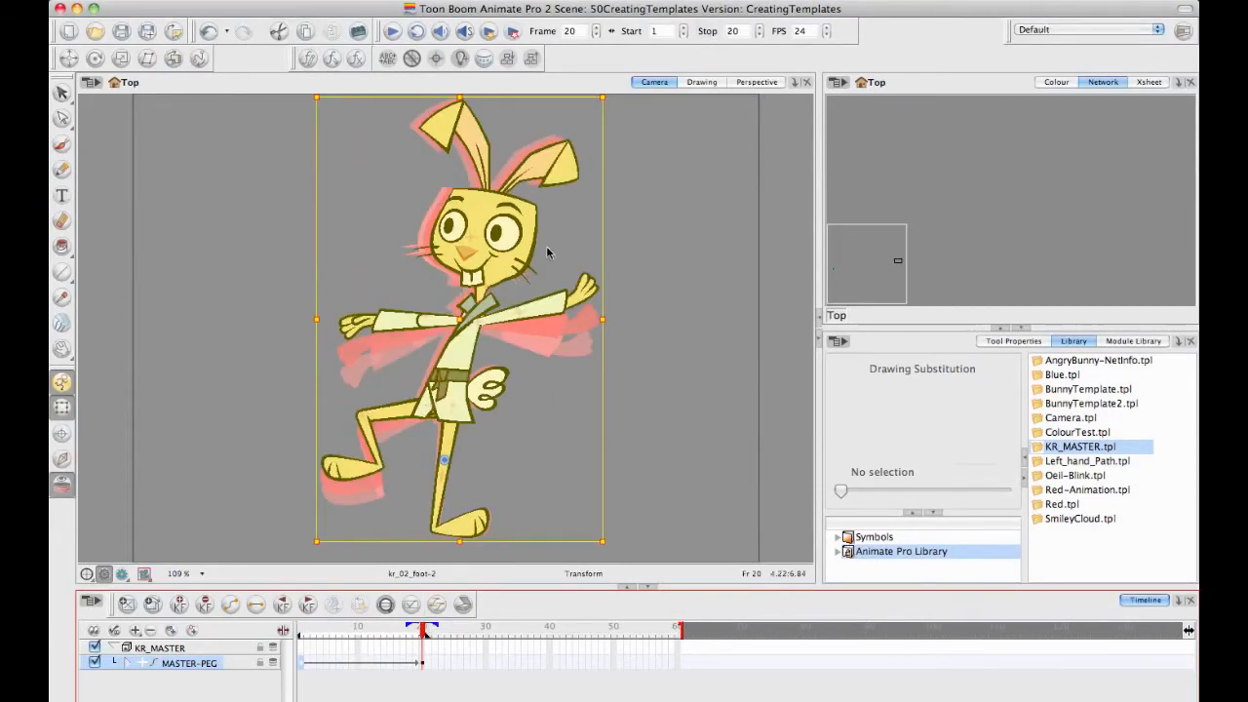
{"action": "left_click", "coordinate": [392, 30]}
{"action": "left_click", "coordinate": [398, 30]}
{"action": "left_click", "coordinate": [402, 29]}
{"action": "left_click", "coordinate": [402, 30]}
{"action": "key", "text": "Return"}
Apply an ease to MASTER-PEG's frame 20 keyframe with Left Time Ratio 8.27 and Left Value Ratio 57.78
{"action": "left_click", "coordinate": [437, 604]}
{"action": "left_click_drag", "start_coordinate": [553, 303], "coordinate": [544, 363]}
{"action": "left_click", "coordinate": [613, 476]}
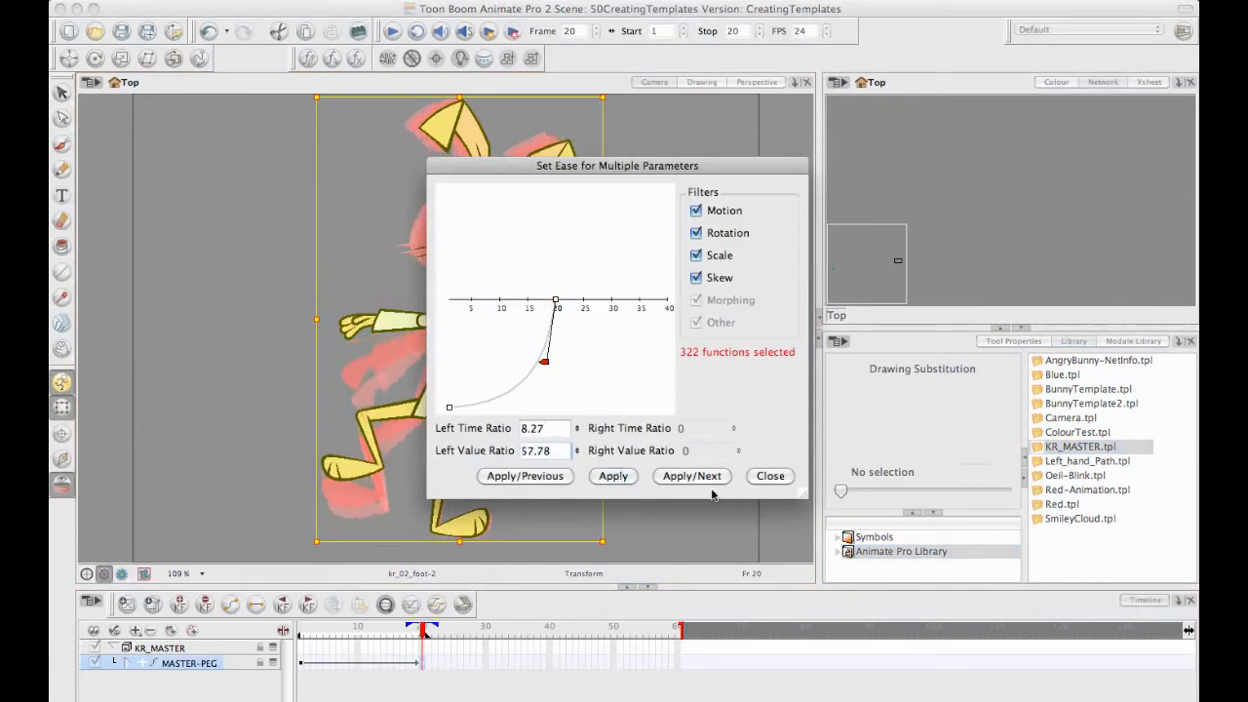
{"action": "left_click", "coordinate": [769, 476]}
Play back the eased animation, deselect the bunny and scrub back to frame 1
{"action": "key", "text": "Return"}
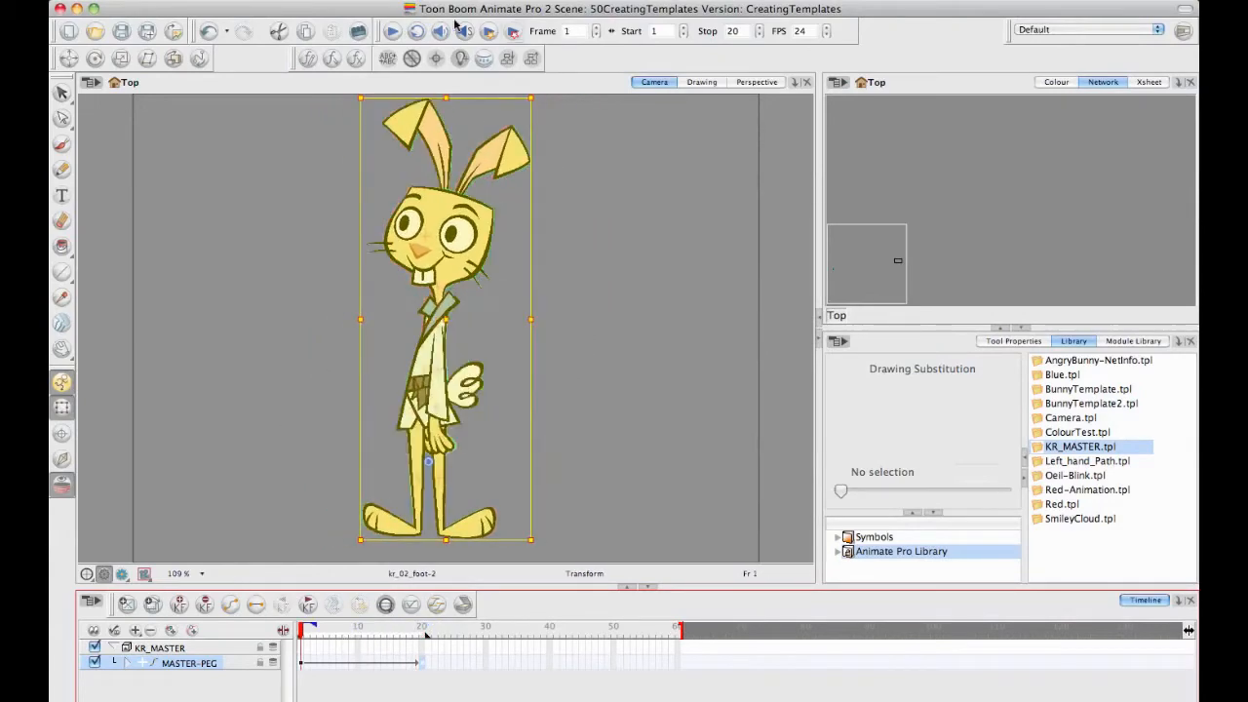
{"action": "left_click", "coordinate": [393, 34]}
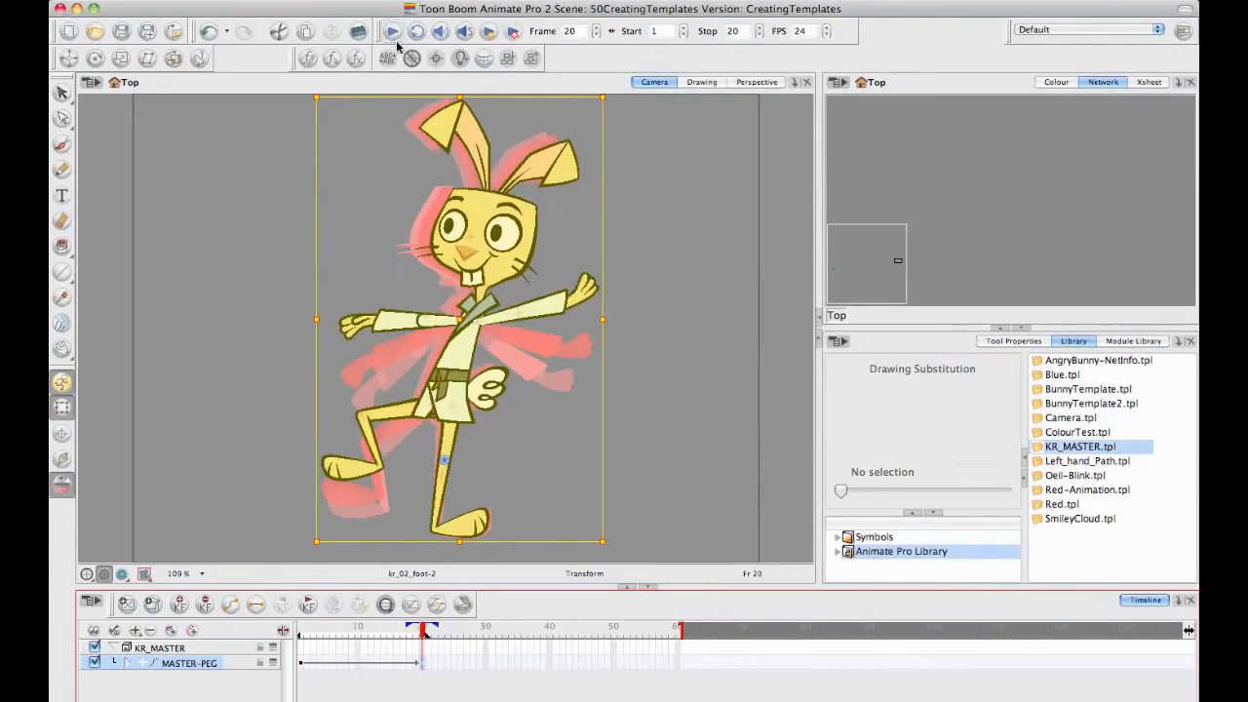
{"action": "left_click", "coordinate": [642, 205]}
{"action": "left_click_drag", "start_coordinate": [418, 635], "coordinate": [302, 629]}
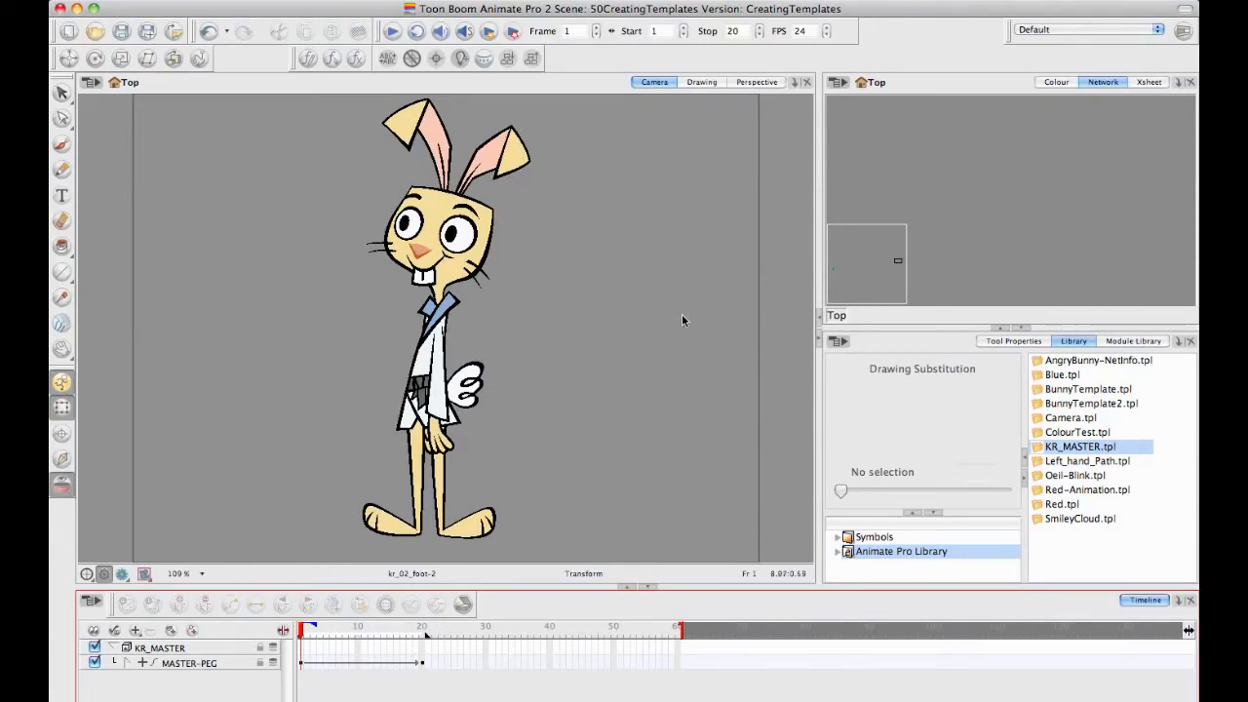
Enlarge the Library view by widening it and collapsing the Network view, and check MASTER-PEG's keyframes at frames 1 and 20
{"action": "left_click_drag", "start_coordinate": [814, 400], "coordinate": [764, 398]}
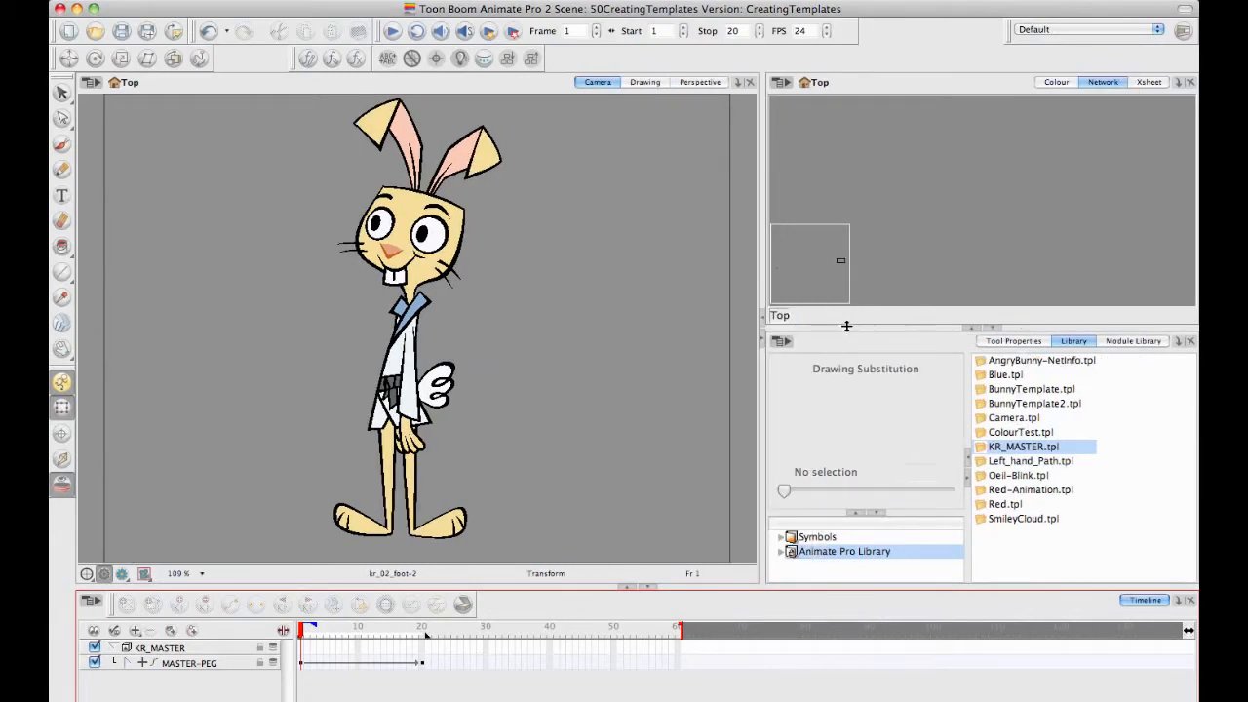
{"action": "left_click", "coordinate": [970, 326]}
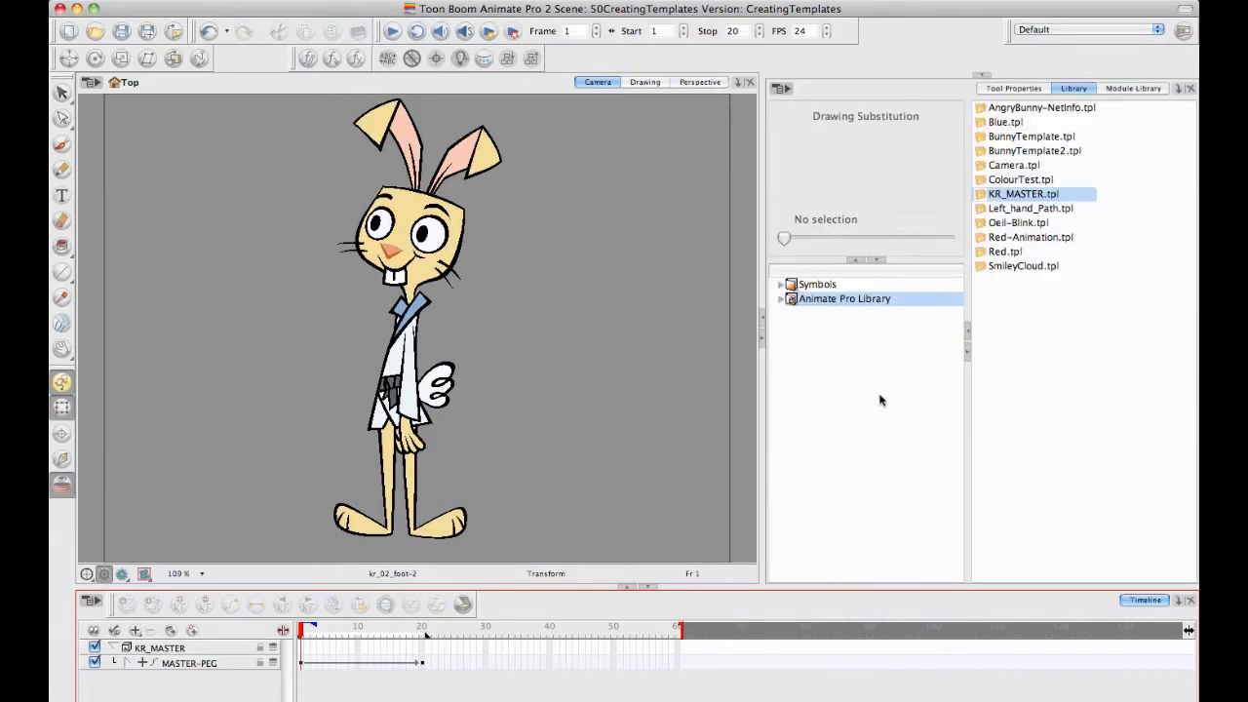
{"action": "left_click", "coordinate": [300, 666]}
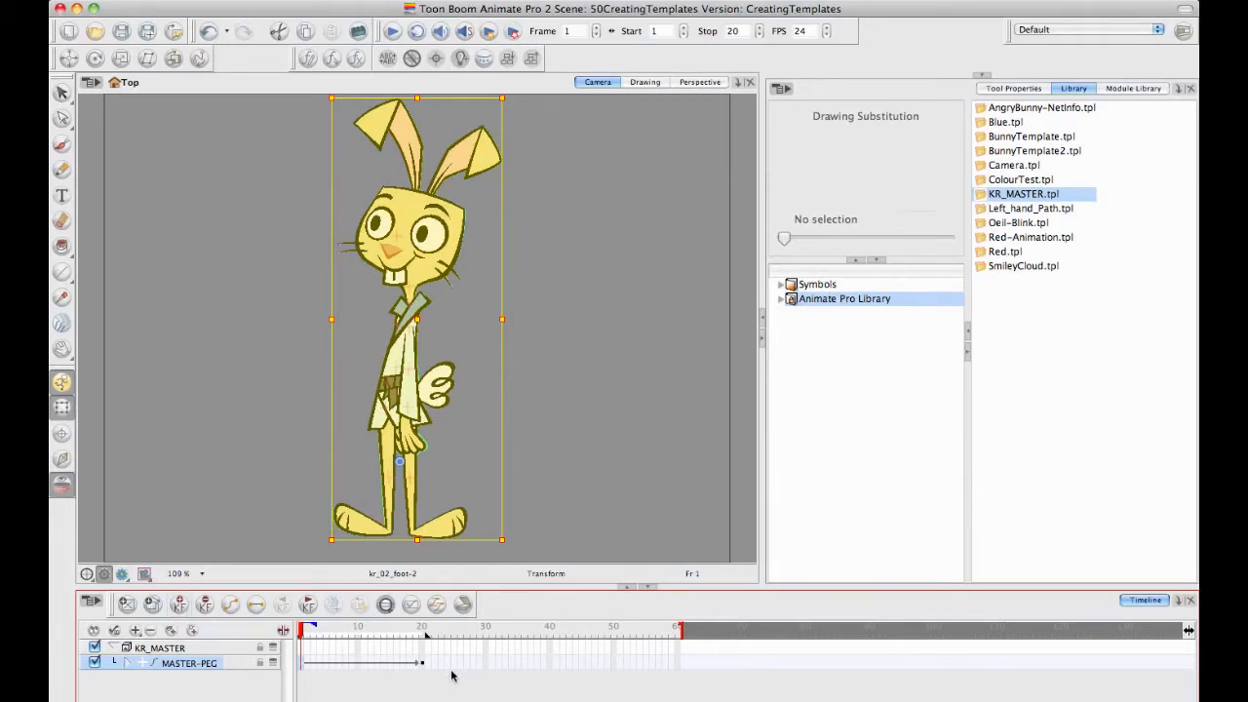
{"action": "left_click", "coordinate": [419, 667]}
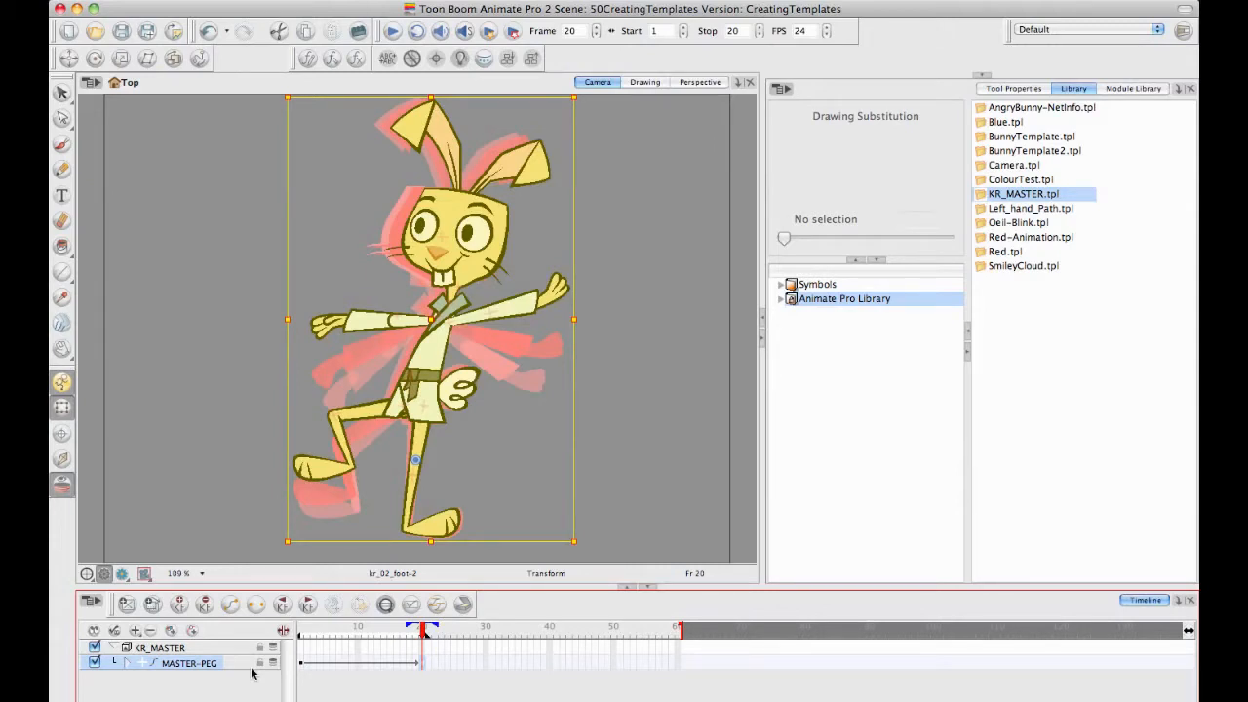
Expand MASTER-PEG in an enlarged timeline to examine its child layers' keyframes, then collapse it and deselect the layer
{"action": "left_click", "coordinate": [129, 663]}
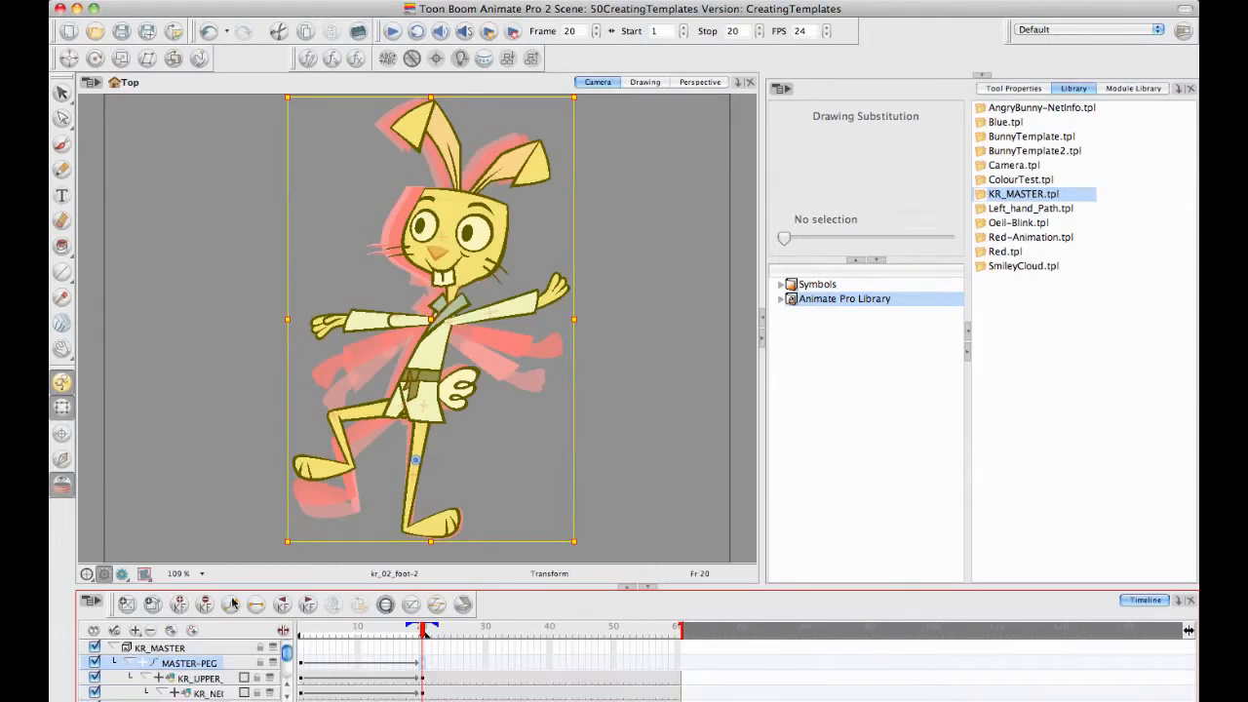
{"action": "left_click_drag", "start_coordinate": [221, 586], "coordinate": [224, 447]}
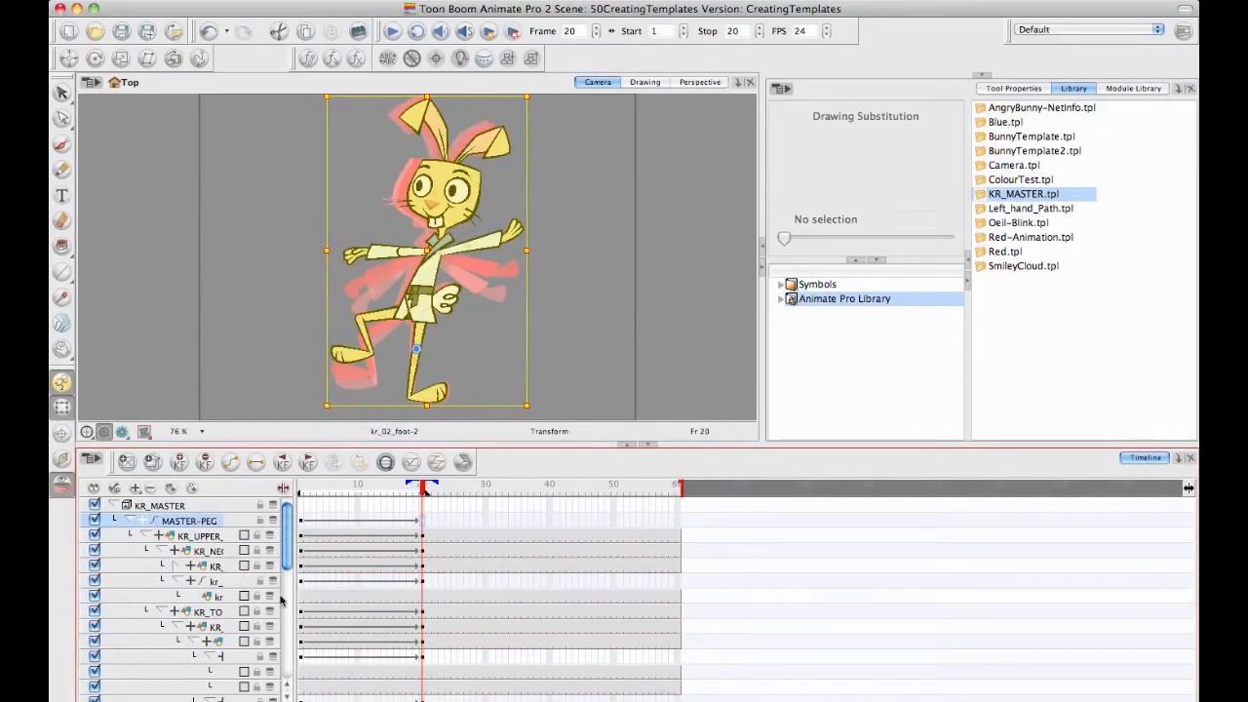
{"action": "left_click_drag", "start_coordinate": [295, 564], "coordinate": [341, 565]}
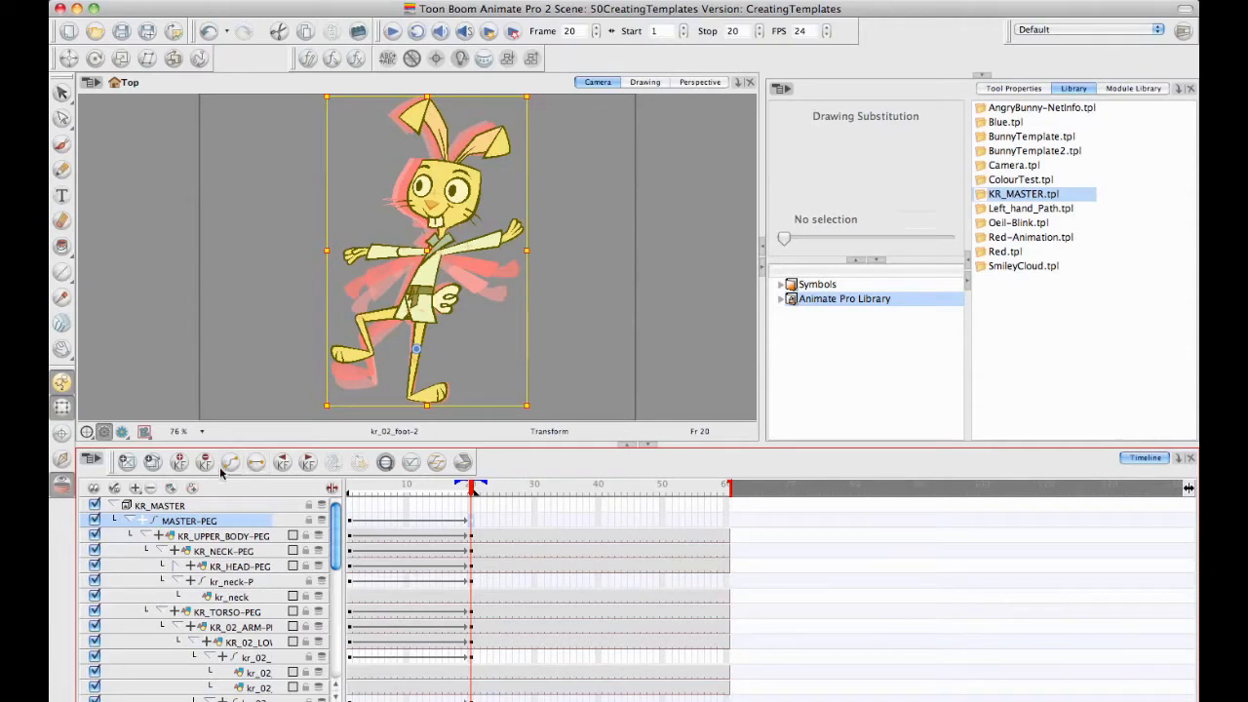
{"action": "left_click", "coordinate": [131, 521]}
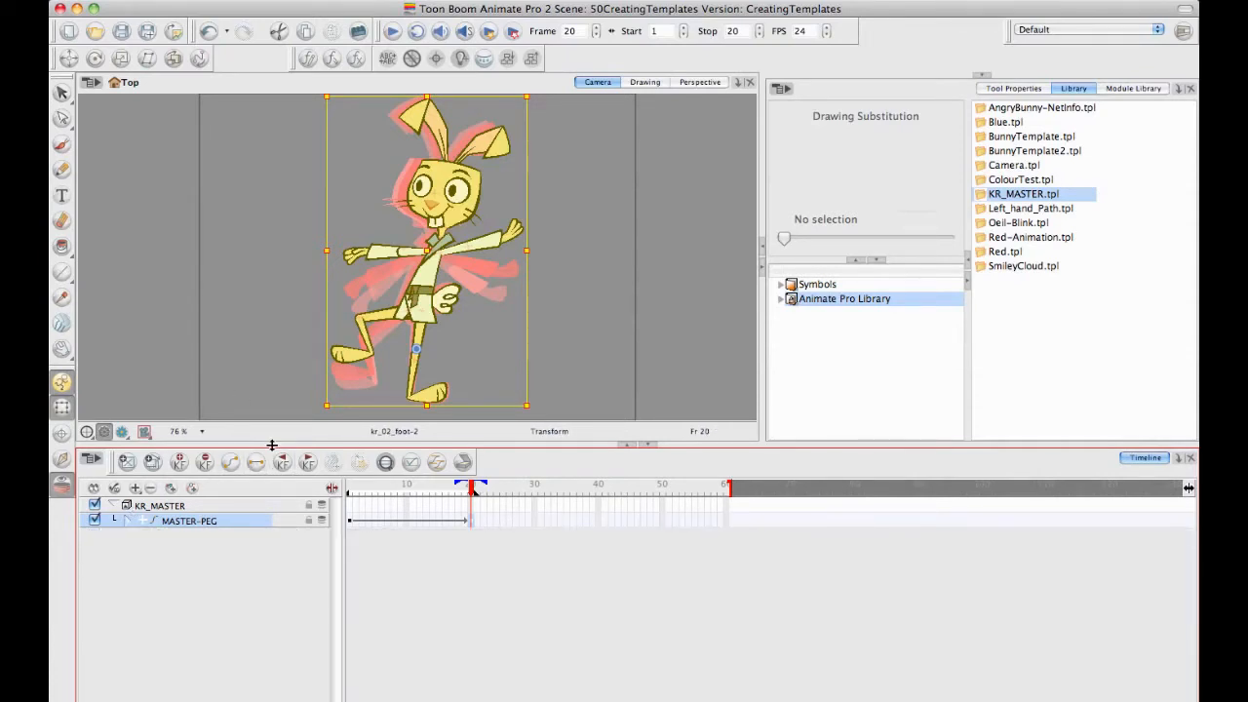
{"action": "left_click_drag", "start_coordinate": [273, 446], "coordinate": [271, 492]}
{"action": "left_click", "coordinate": [426, 614]}
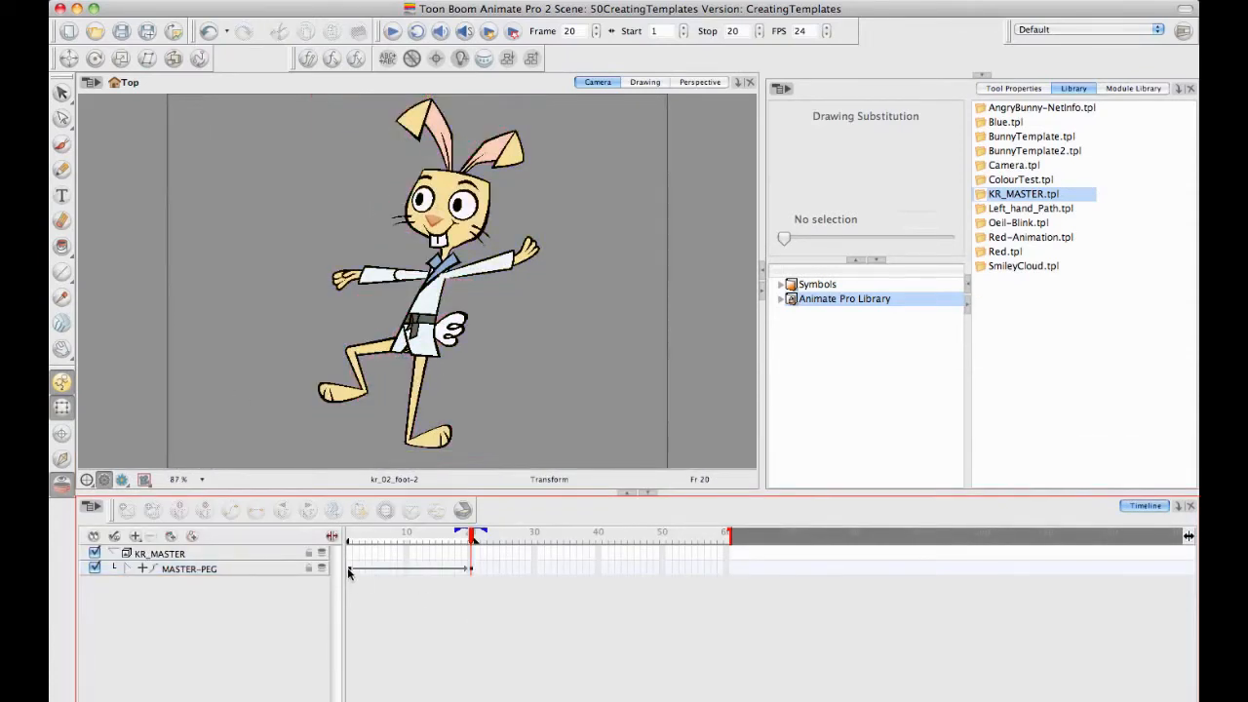
Select MASTER-PEG's frames 1 to 20 and get modification rights for the Animate Pro Library
{"action": "left_click_drag", "start_coordinate": [349, 573], "coordinate": [472, 573]}
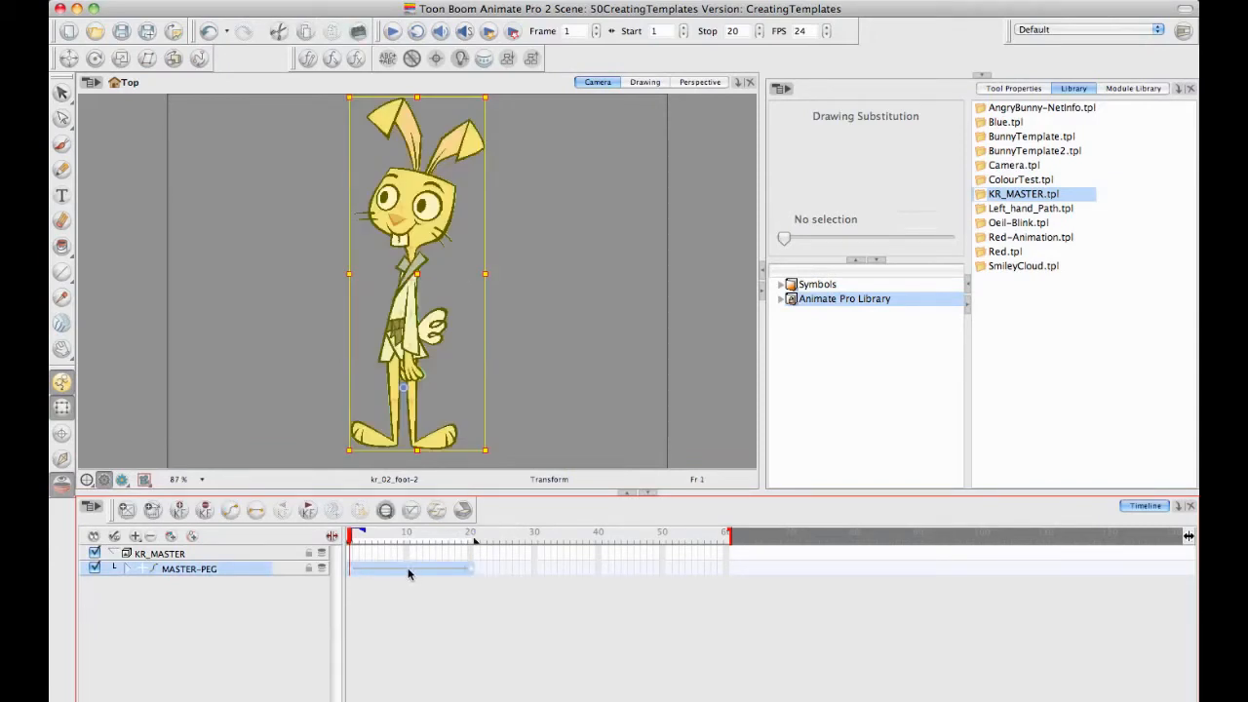
{"action": "left_click_drag", "start_coordinate": [685, 497], "coordinate": [797, 304]}
{"action": "right_click", "coordinate": [798, 303]}
{"action": "left_click", "coordinate": [817, 313]}
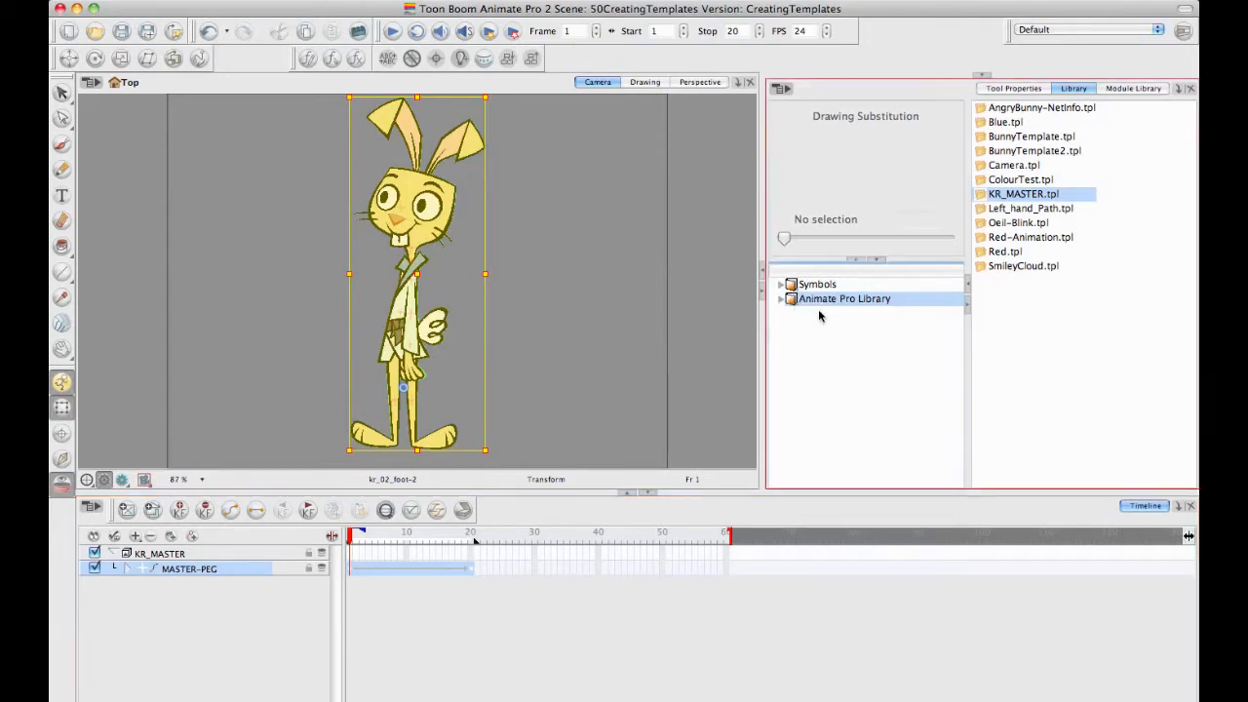
Add the selected MASTER-PEG frames to the Animate Pro Library as a template named KR_ACTION_WindUp.tpl
{"action": "left_click", "coordinate": [407, 568]}
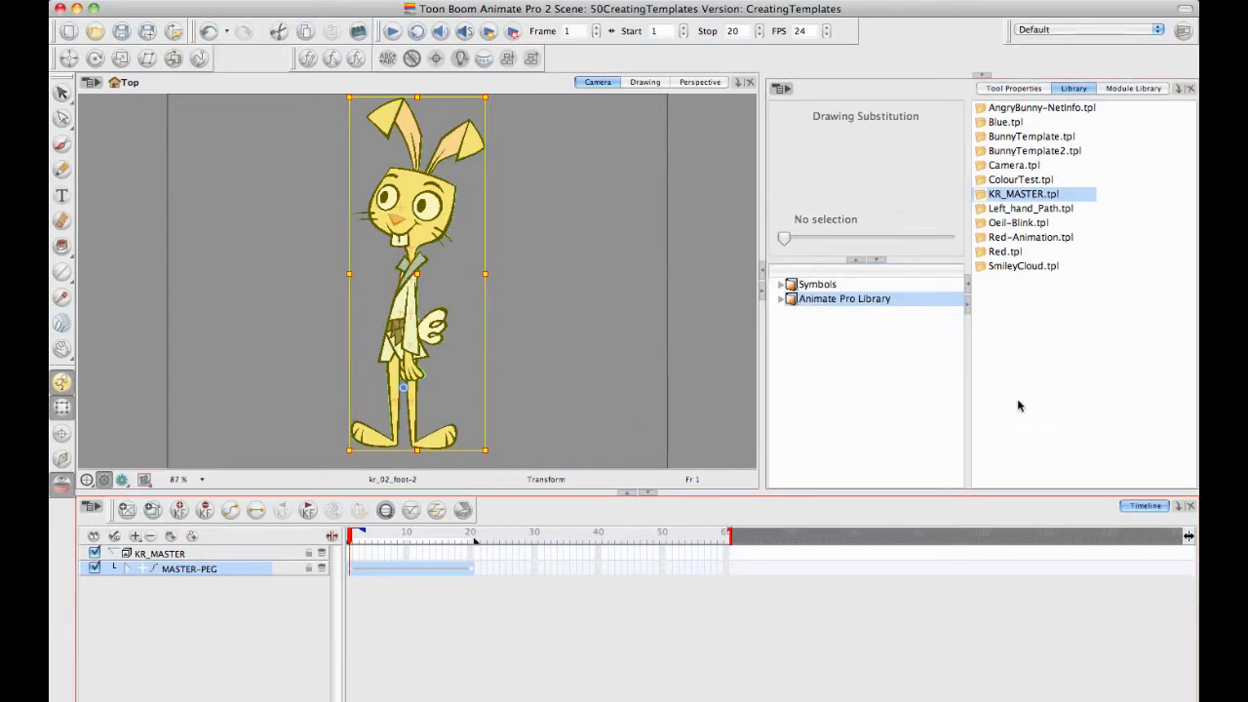
{"action": "left_click_drag", "start_coordinate": [1018, 406], "coordinate": [1018, 406]}
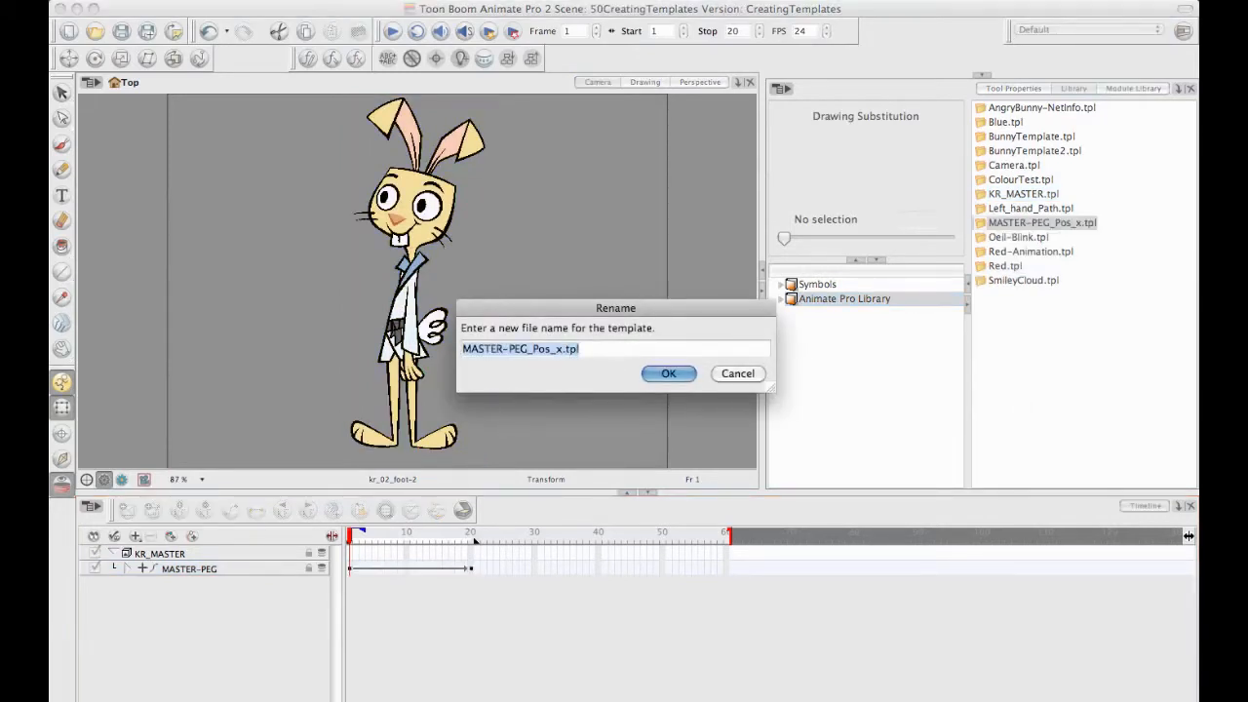
{"action": "left_click", "coordinate": [564, 348]}
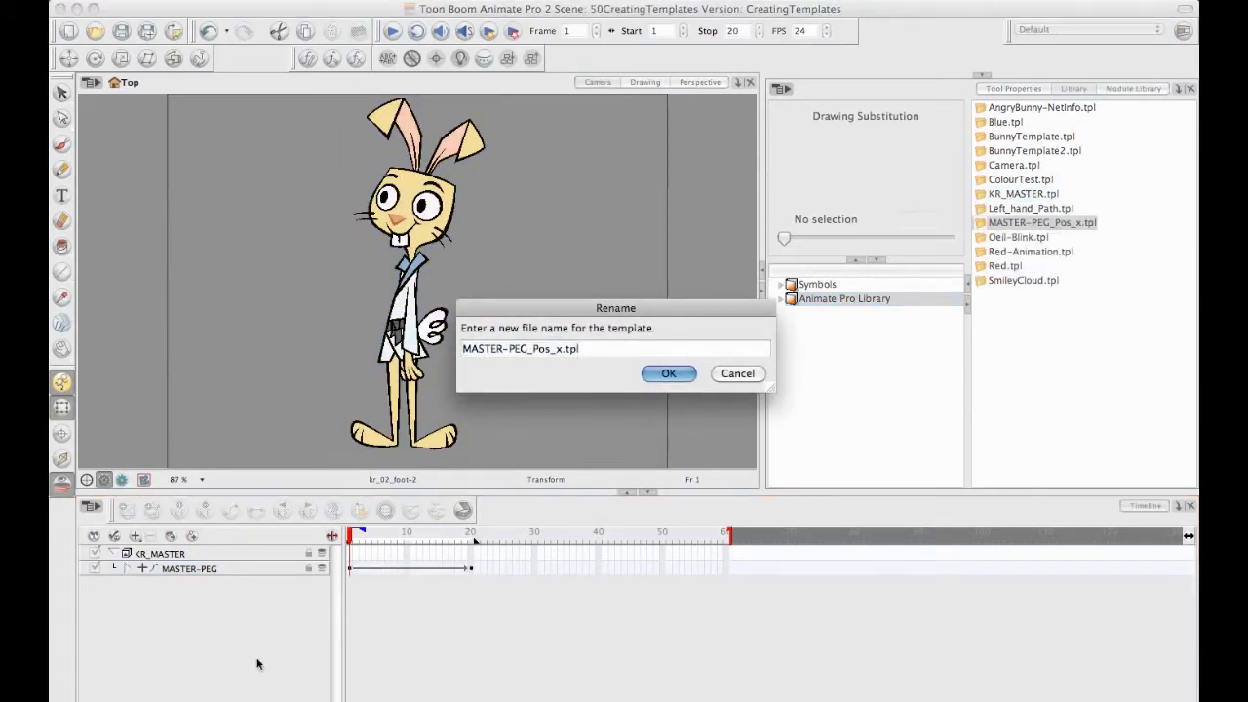
{"action": "key", "text": "BackSpace"}
{"action": "key", "text": "BackSpace"}
{"action": "key", "text": "BackSpace"}
{"action": "key", "text": "BackSpace"}
{"action": "key", "text": "BackSpace"}
{"action": "key", "text": "BackSpace"}
{"action": "key", "text": "BackSpace"}
{"action": "key", "text": "BackSpace"}
{"action": "key", "text": "BackSpace"}
{"action": "key", "text": "BackSpace"}
{"action": "key", "text": "BackSpace"}
{"action": "key", "text": "BackSpace"}
{"action": "key", "text": "BackSpace"}
{"action": "key", "text": "BackSpace"}
{"action": "key", "text": "BackSpace"}
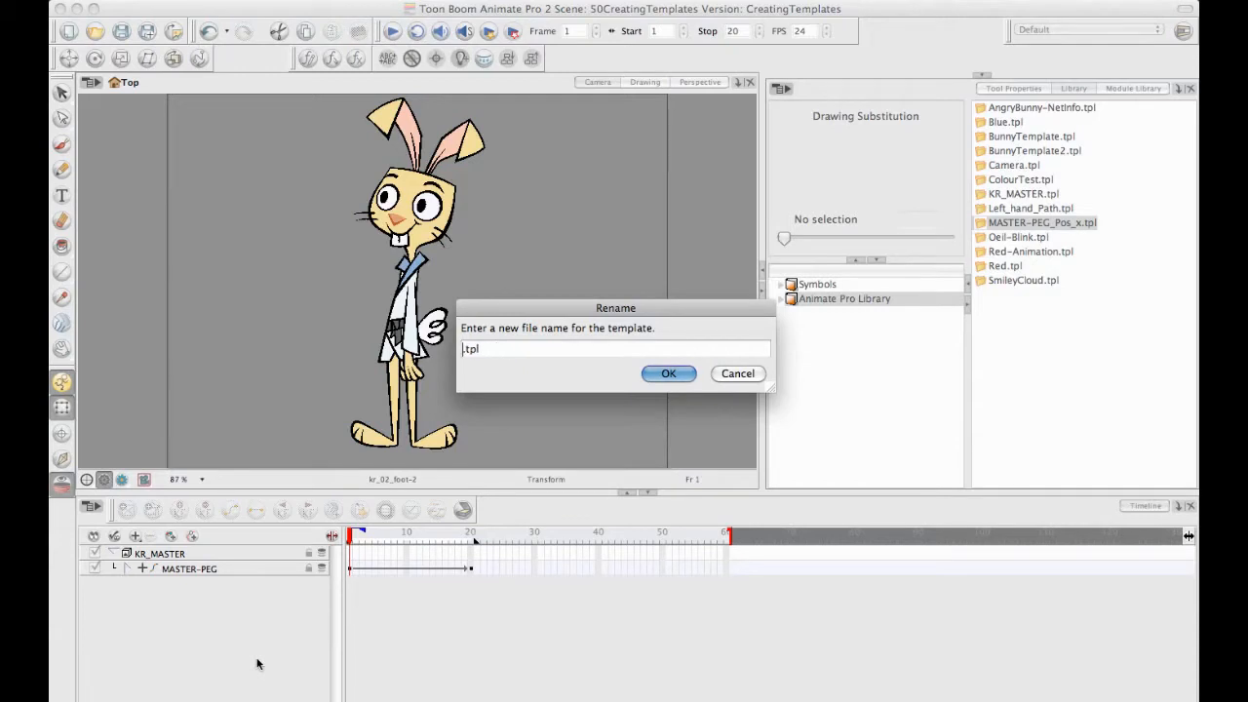
{"action": "type", "text": "KR_ACTION_WindUp"}
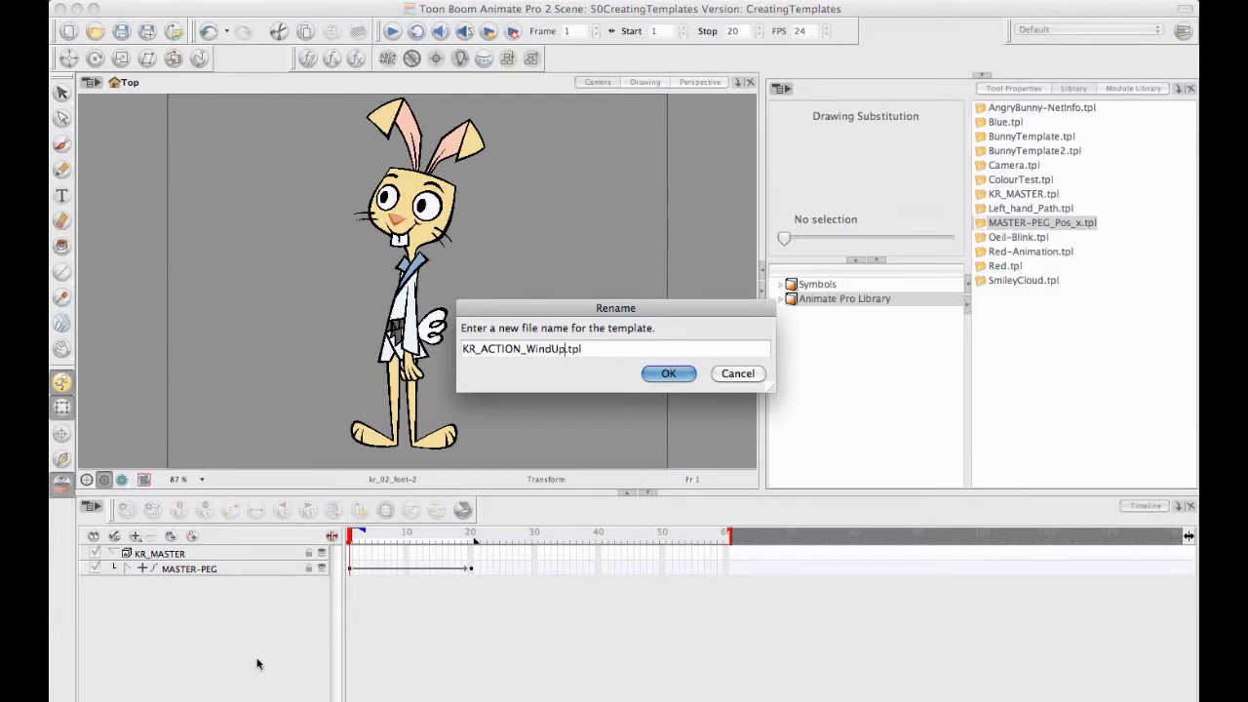
{"action": "key", "text": "Return"}
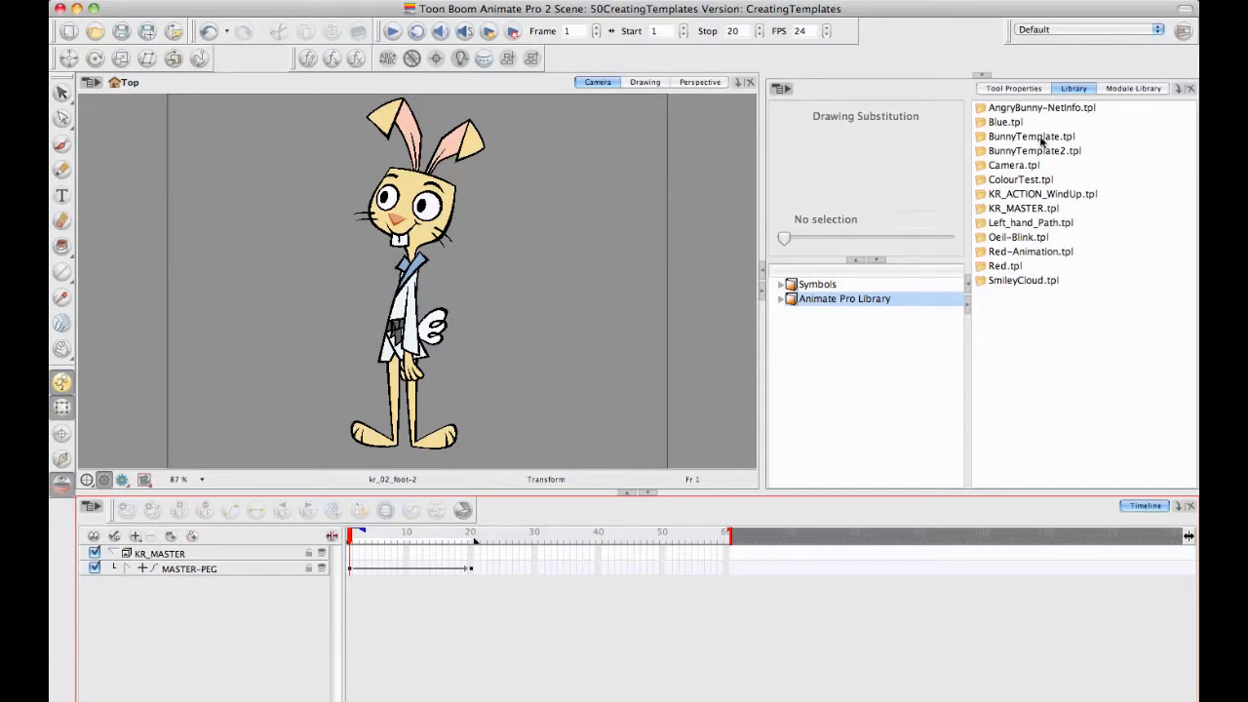
Place the KR_ACTION_WindUp.tpl template on MASTER-PEG starting at frame 30 and scrub back to frame 20
{"action": "left_click", "coordinate": [1012, 197]}
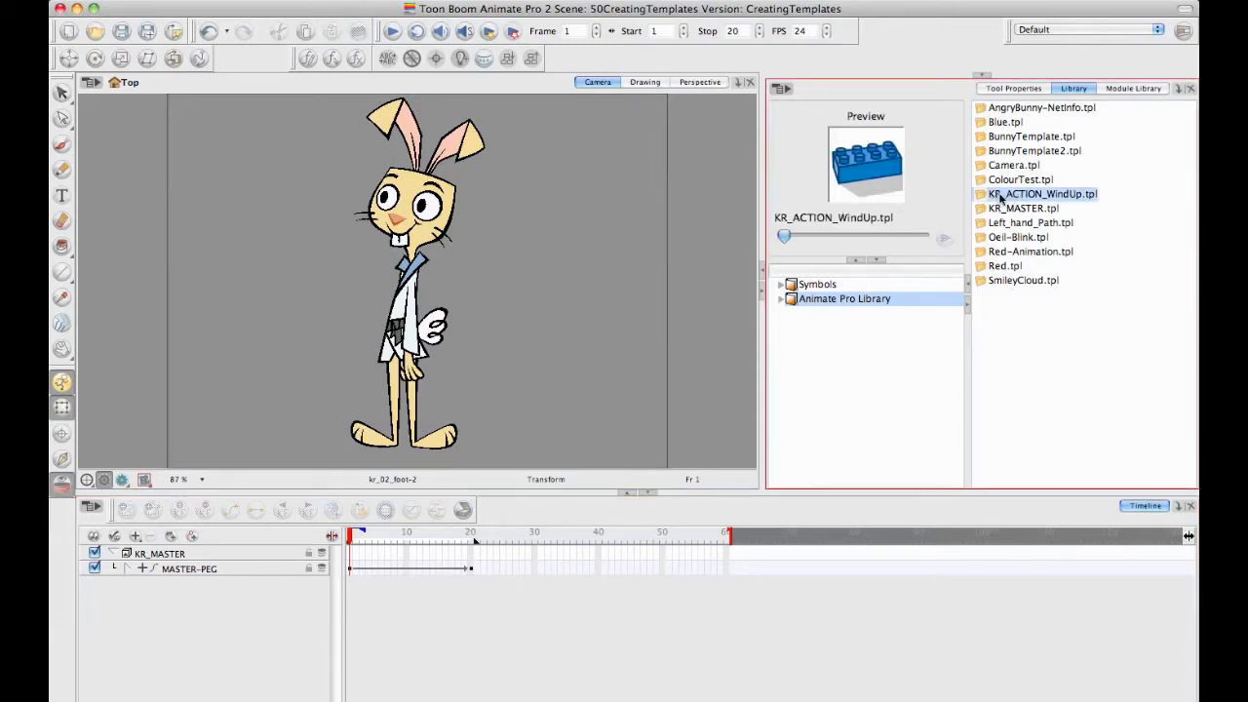
{"action": "left_click_drag", "start_coordinate": [1000, 198], "coordinate": [544, 577]}
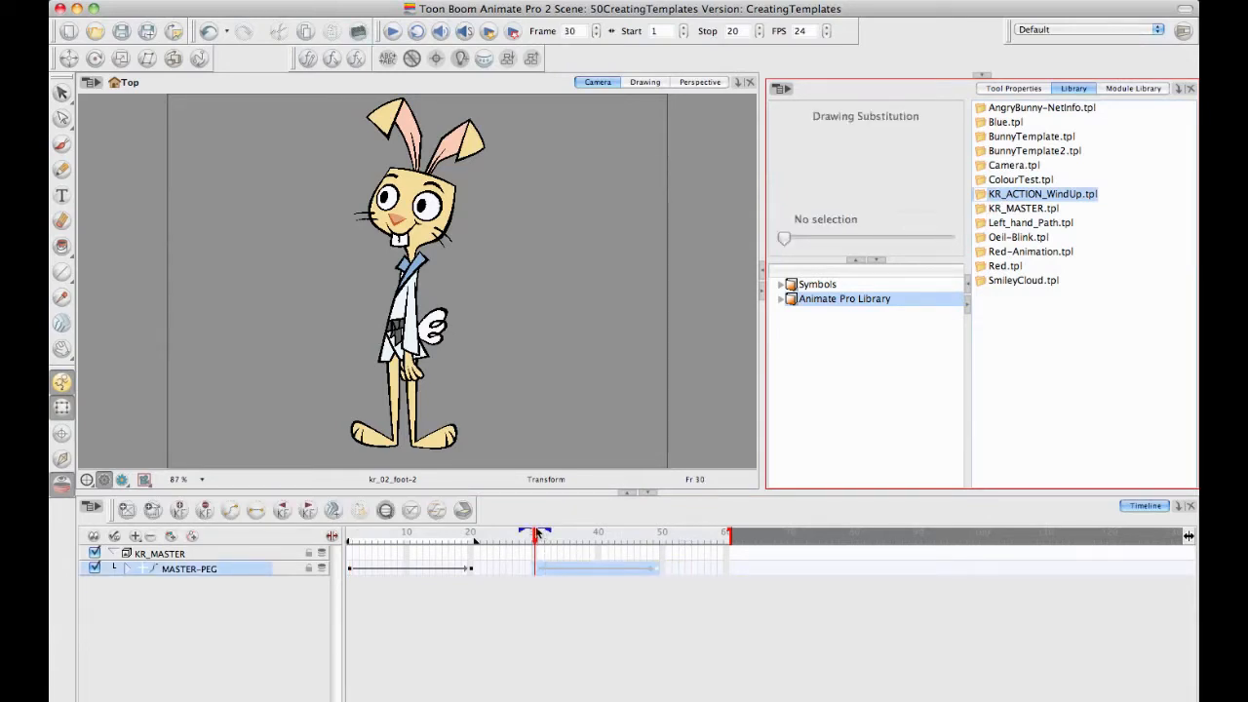
{"action": "left_click_drag", "start_coordinate": [535, 535], "coordinate": [473, 569]}
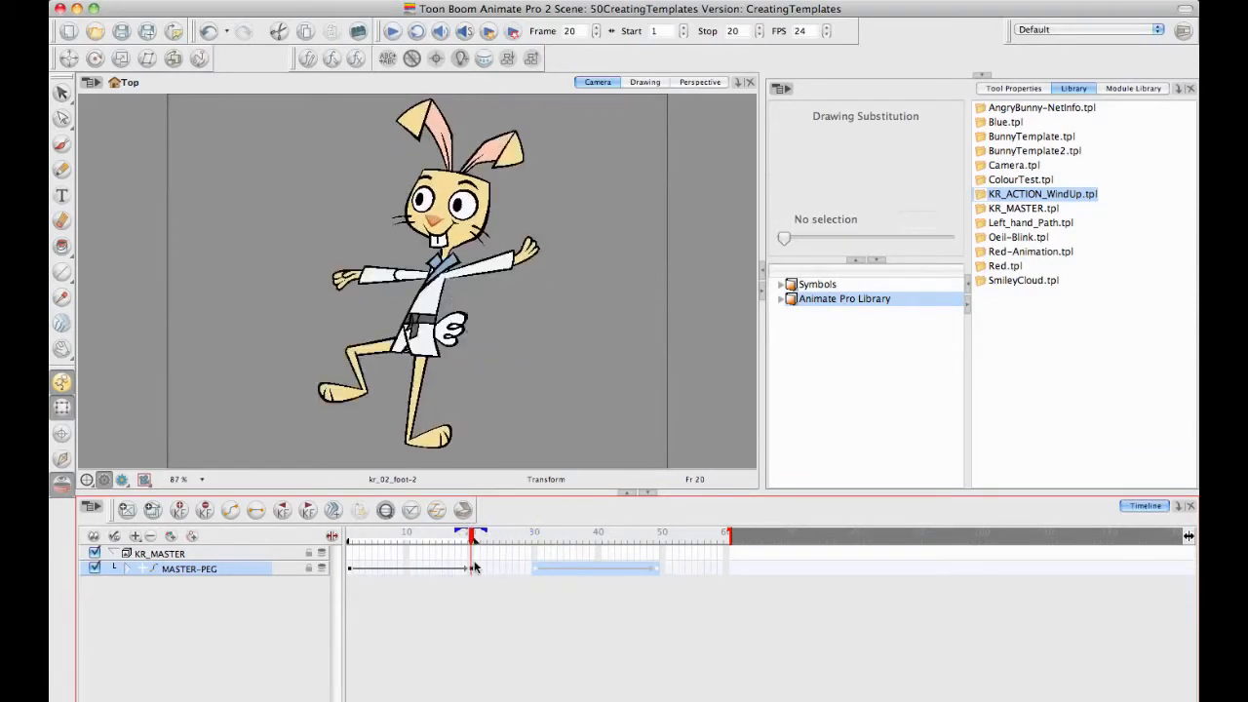
Convert MASTER-PEG's keyframe at frame 20 to a motion keyframe, scrub back to frame 1 and deselect the layer
{"action": "left_click", "coordinate": [473, 569]}
{"action": "left_click", "coordinate": [234, 509]}
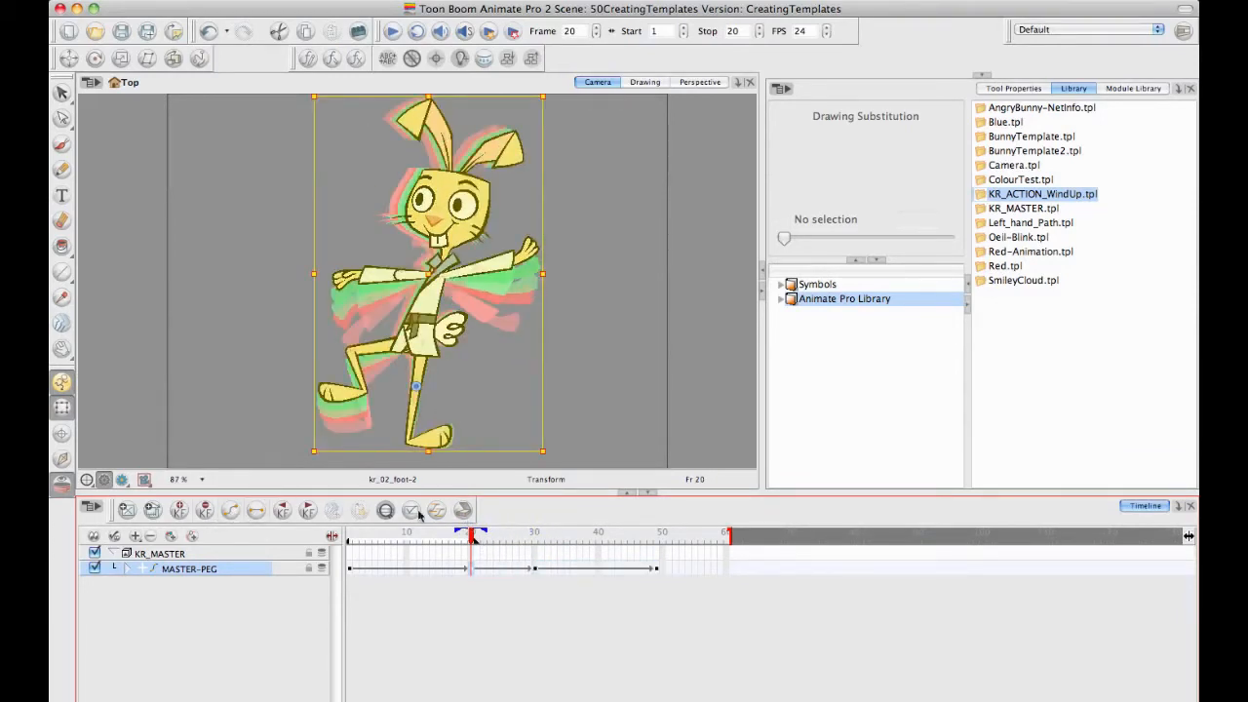
{"action": "left_click_drag", "start_coordinate": [469, 534], "coordinate": [311, 536]}
{"action": "left_click", "coordinate": [565, 450]}
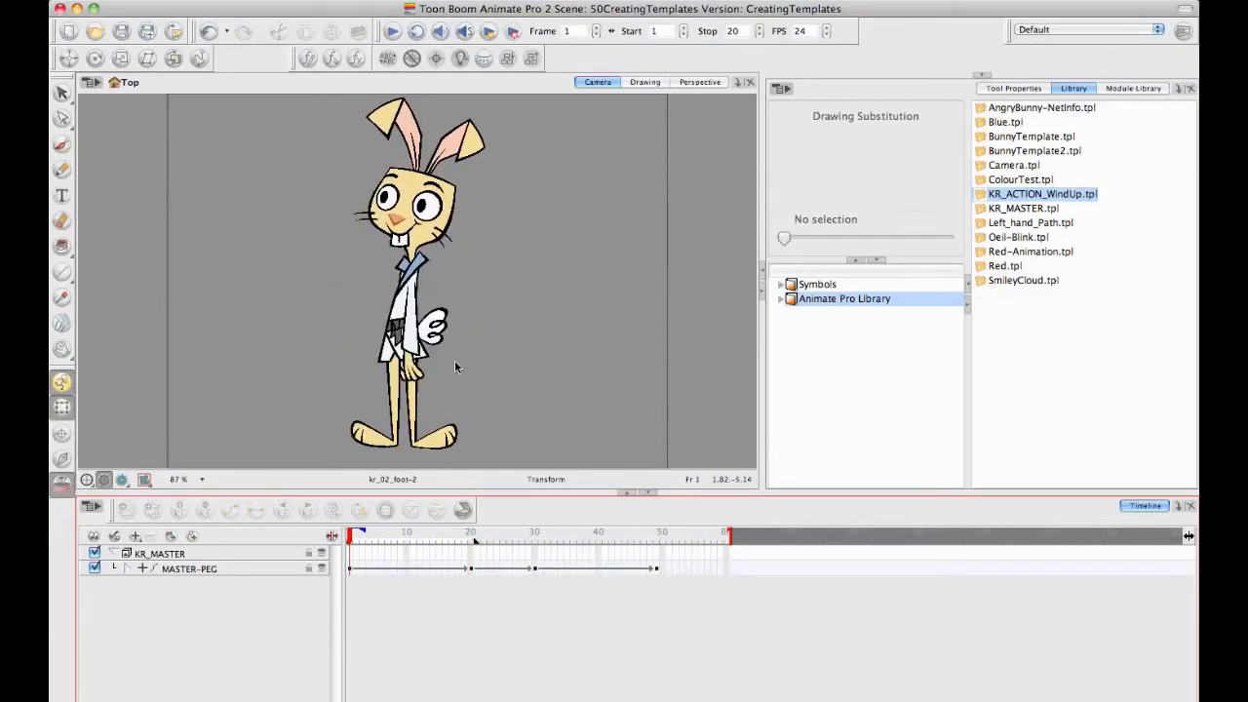
Collapse KR_MASTER in the timeline and hide it
{"action": "left_click", "coordinate": [114, 553]}
{"action": "left_click", "coordinate": [94, 553]}
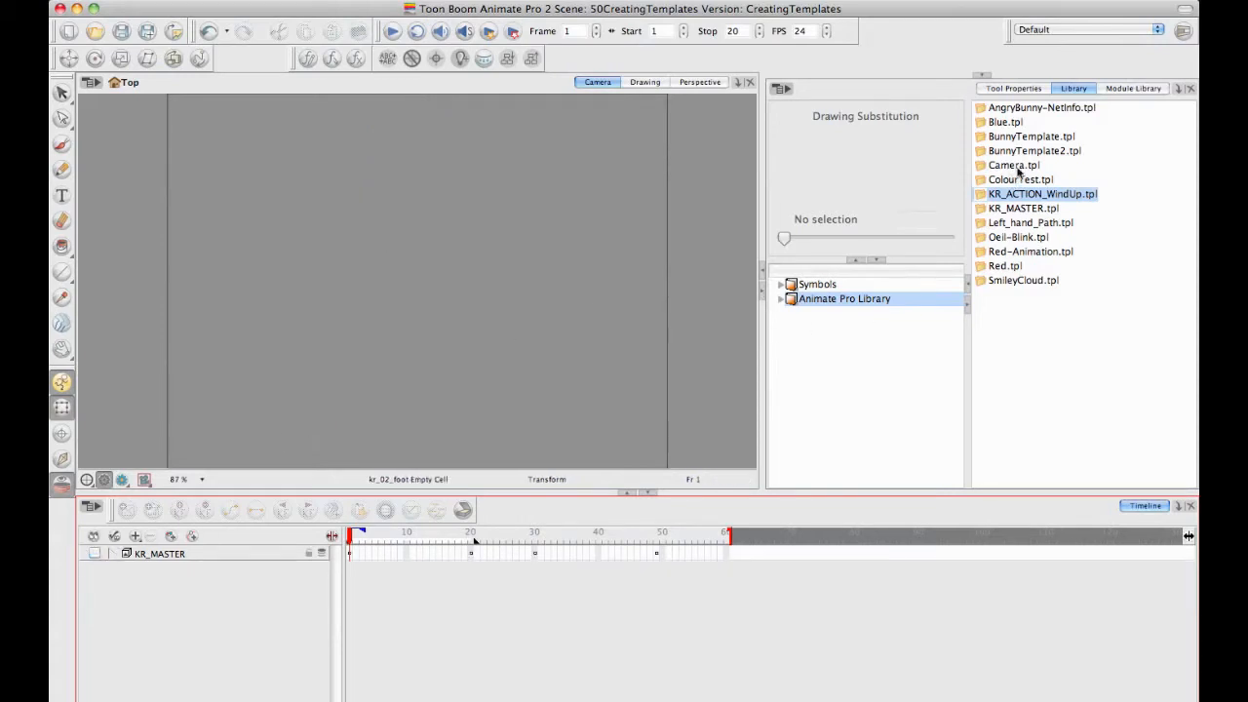
Add the KR_MASTER.tpl template to the camera view and reduce its layer to the frame 9 pose, moved to frame 1
{"action": "left_click", "coordinate": [1036, 211]}
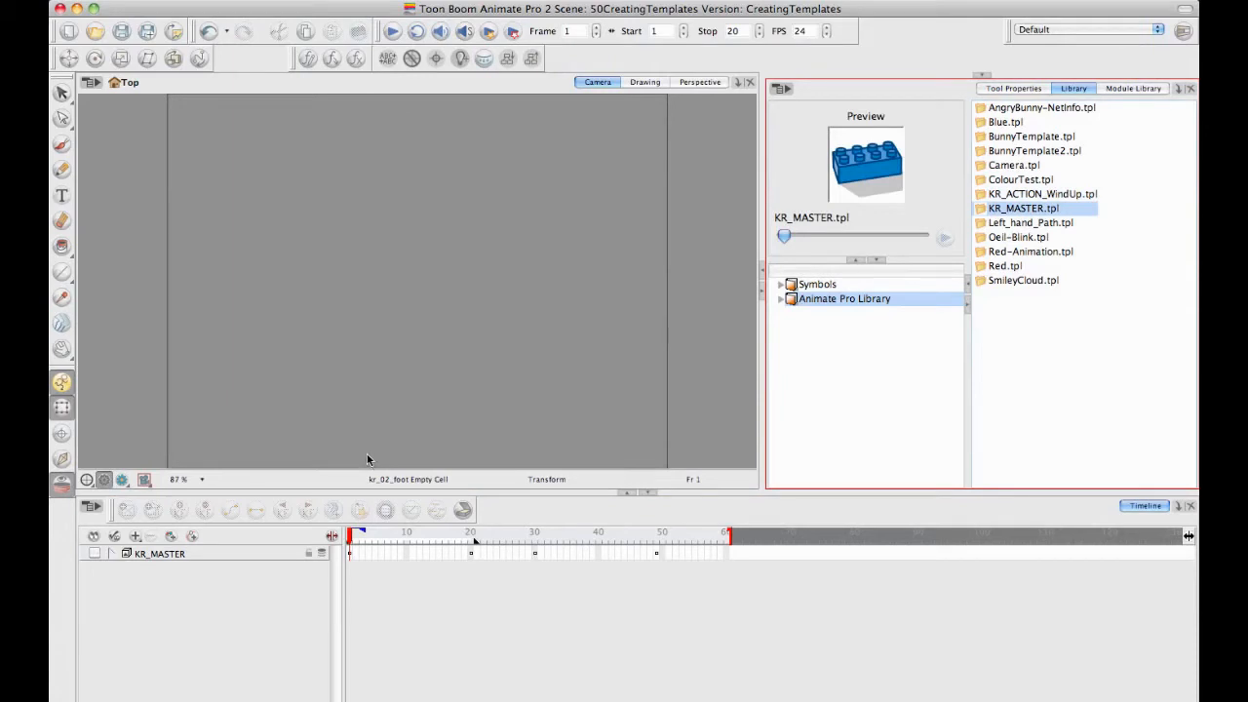
{"action": "left_click_drag", "start_coordinate": [366, 460], "coordinate": [365, 446]}
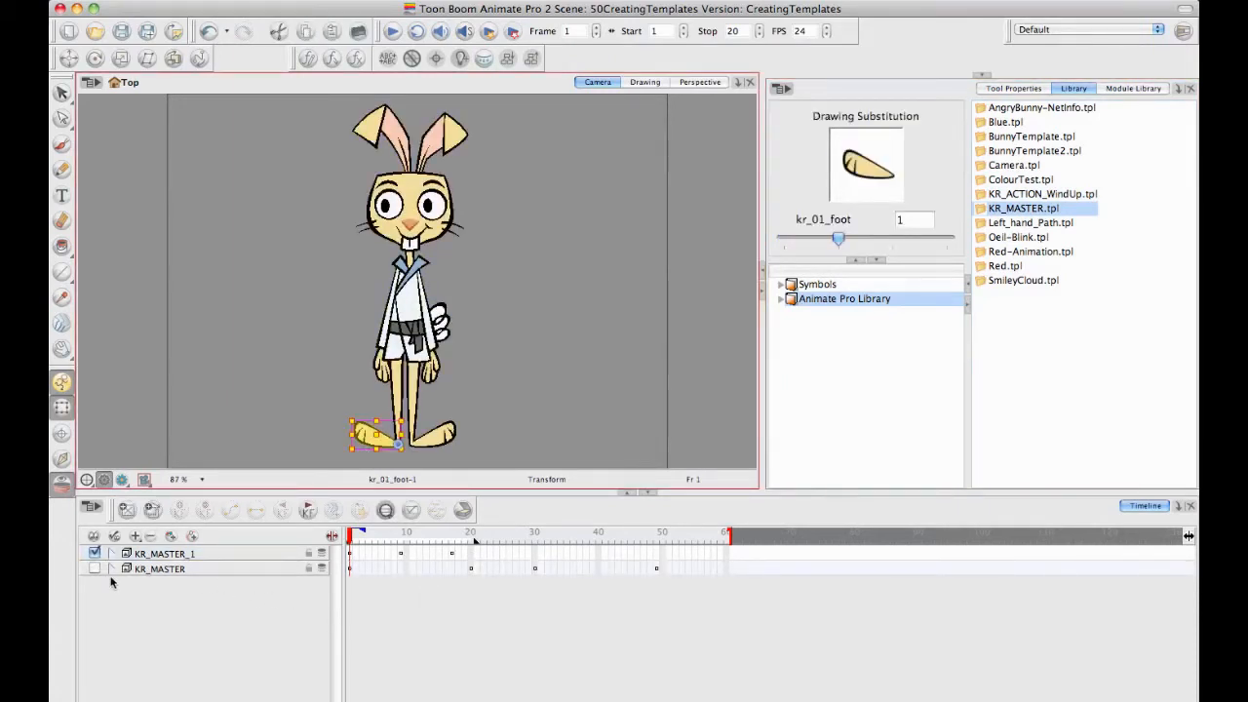
{"action": "left_click", "coordinate": [400, 554]}
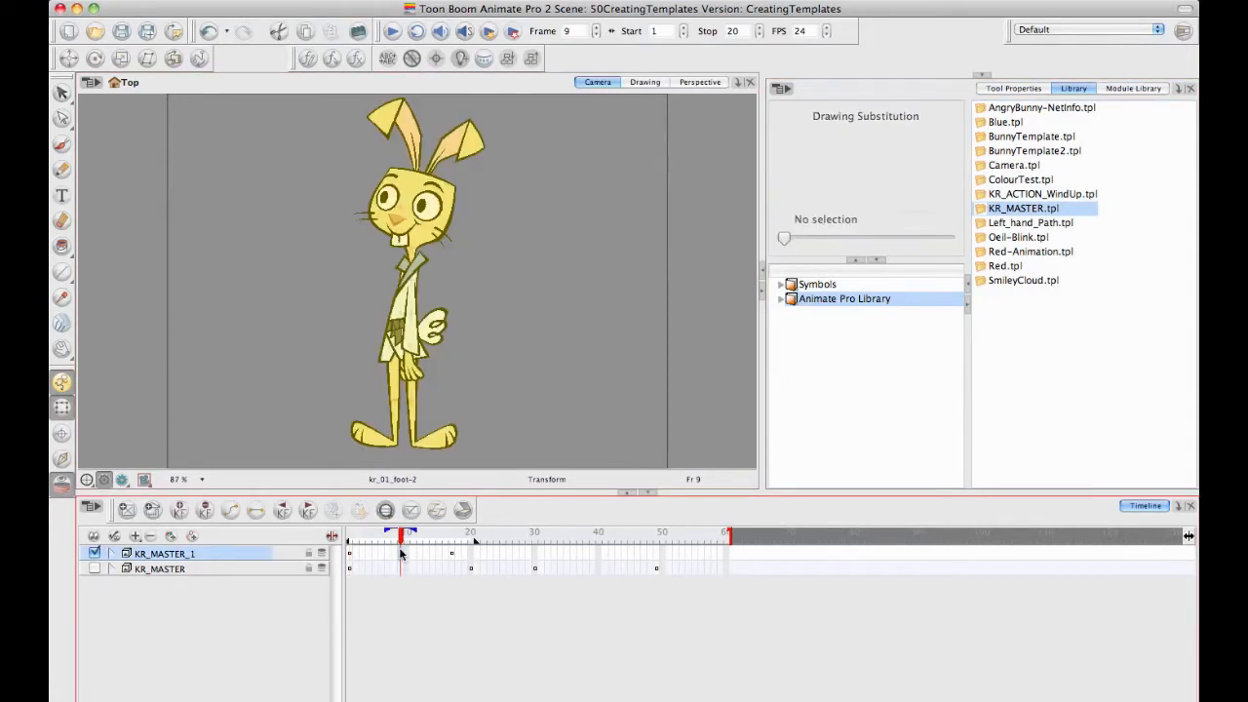
{"action": "left_click", "coordinate": [349, 554]}
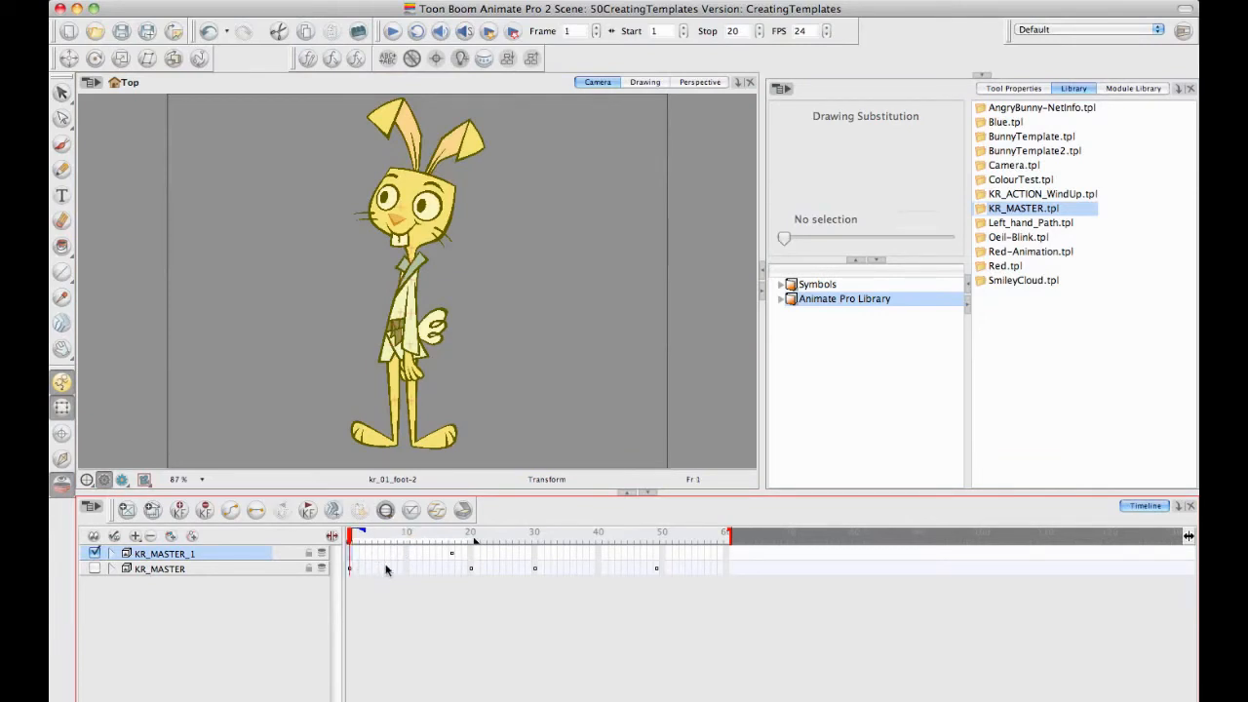
{"action": "left_click", "coordinate": [651, 553], "text": "shift"}
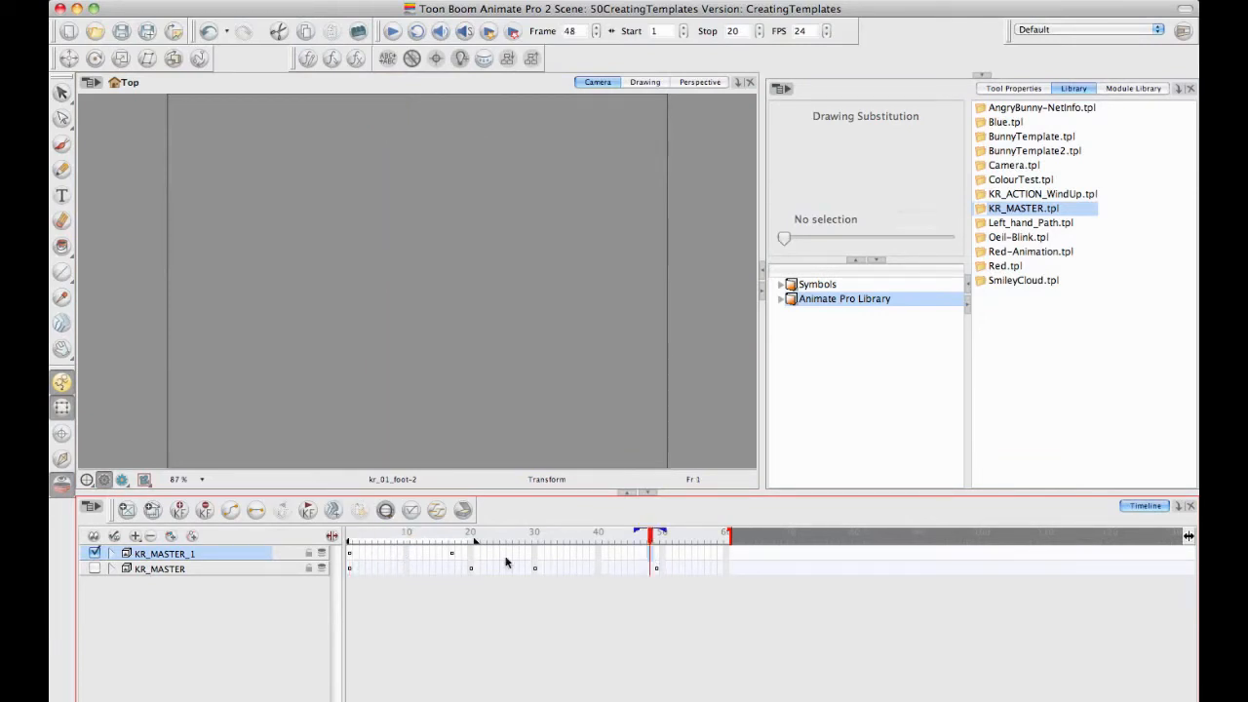
{"action": "left_click", "coordinate": [369, 539]}
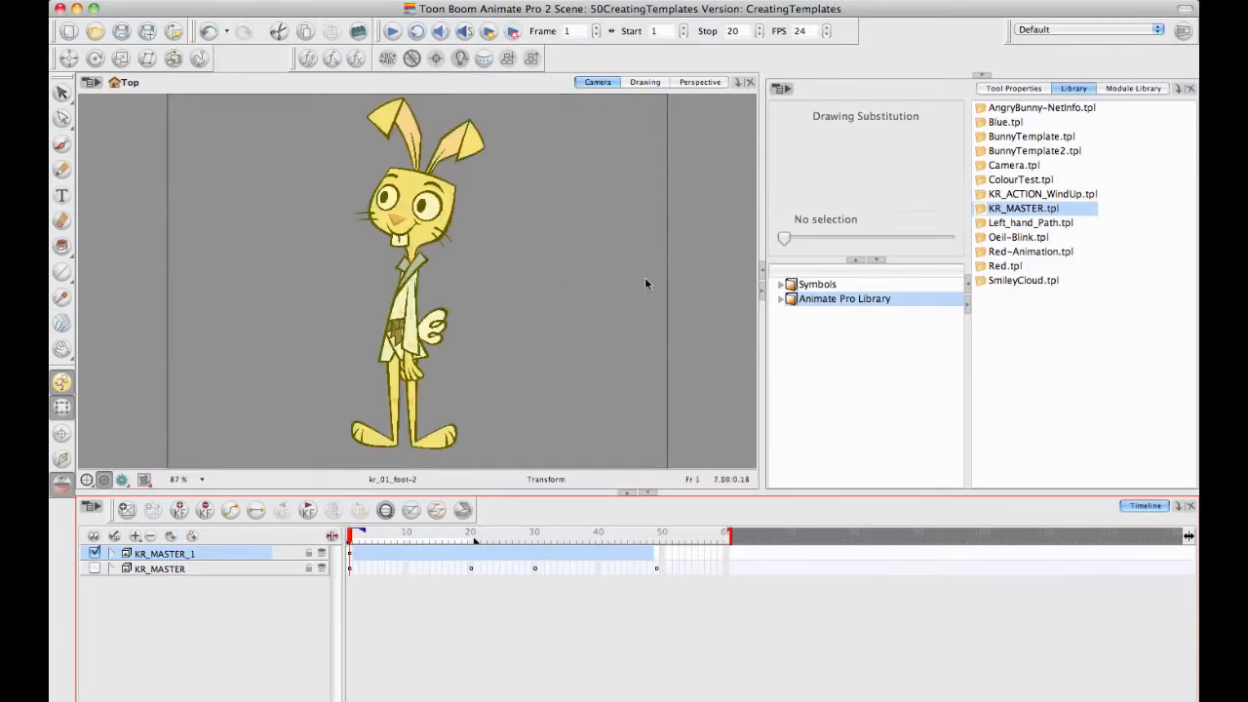
Try to place the KR_ACTION_WindUp.tpl template directly on the collapsed KR_MASTER_1 layer at frame 1
{"action": "left_click_drag", "start_coordinate": [985, 194], "coordinate": [425, 520]}
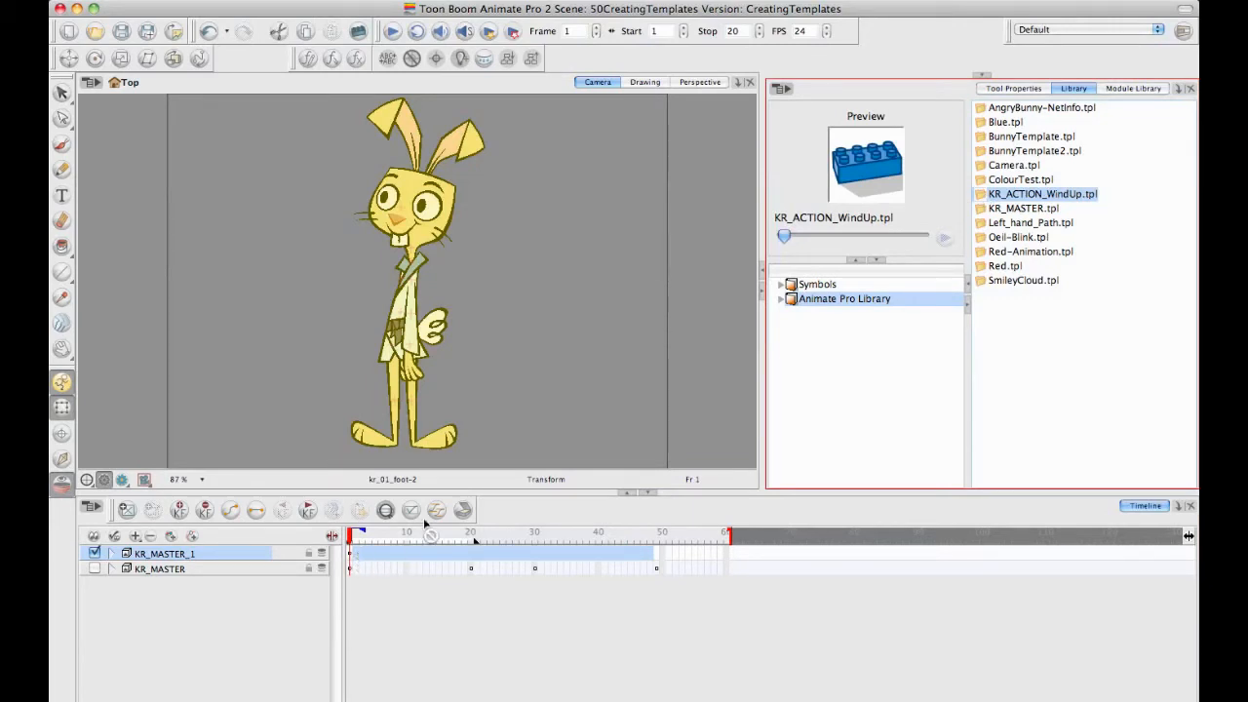
{"action": "left_click_drag", "start_coordinate": [356, 554], "coordinate": [354, 562]}
{"action": "left_click", "coordinate": [362, 565]}
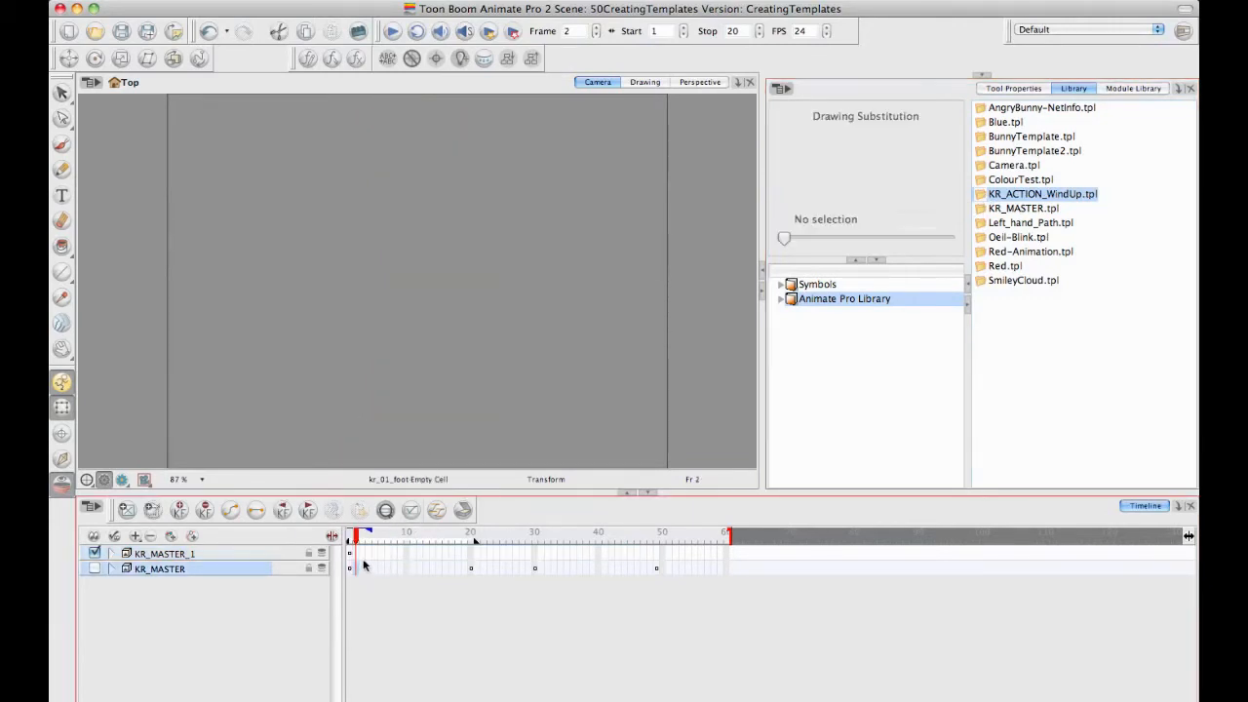
Expand KR_MASTER_1 and place the KR_ACTION_WindUp.tpl template on its MASTER-PEG layer starting at frame 1
{"action": "left_click", "coordinate": [112, 553]}
{"action": "left_click", "coordinate": [130, 569]}
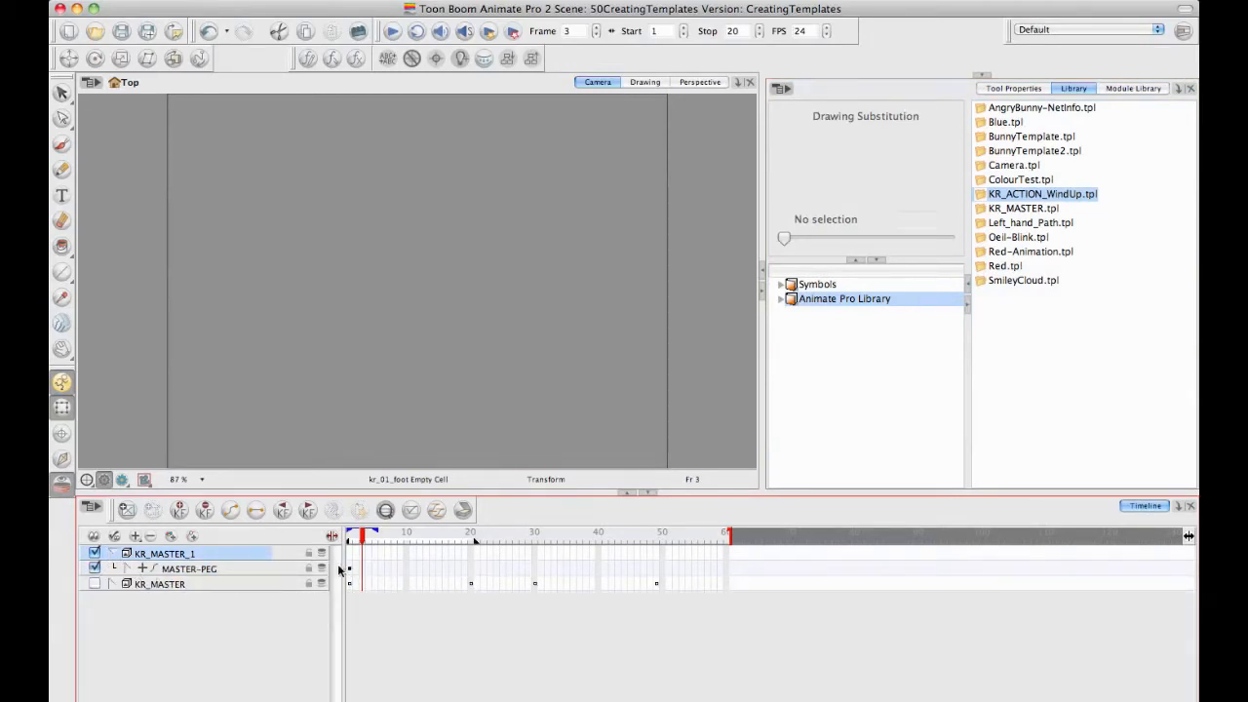
{"action": "left_click", "coordinate": [191, 570]}
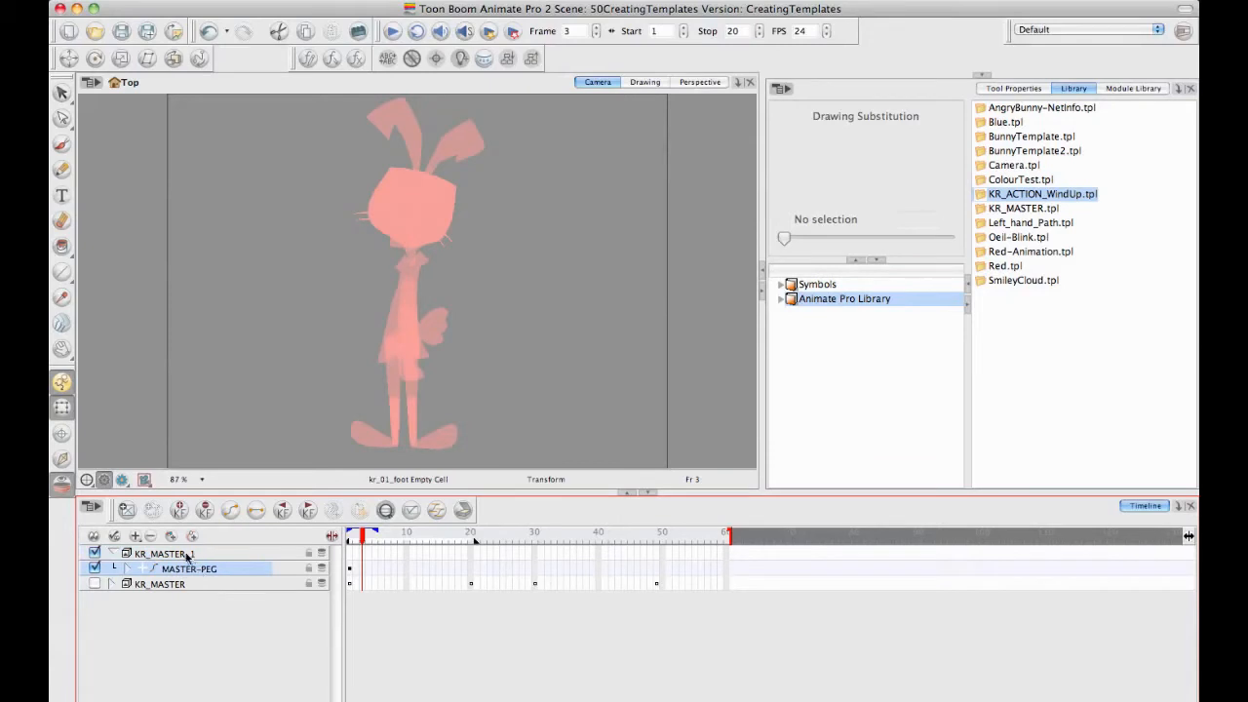
{"action": "left_click", "coordinate": [188, 555]}
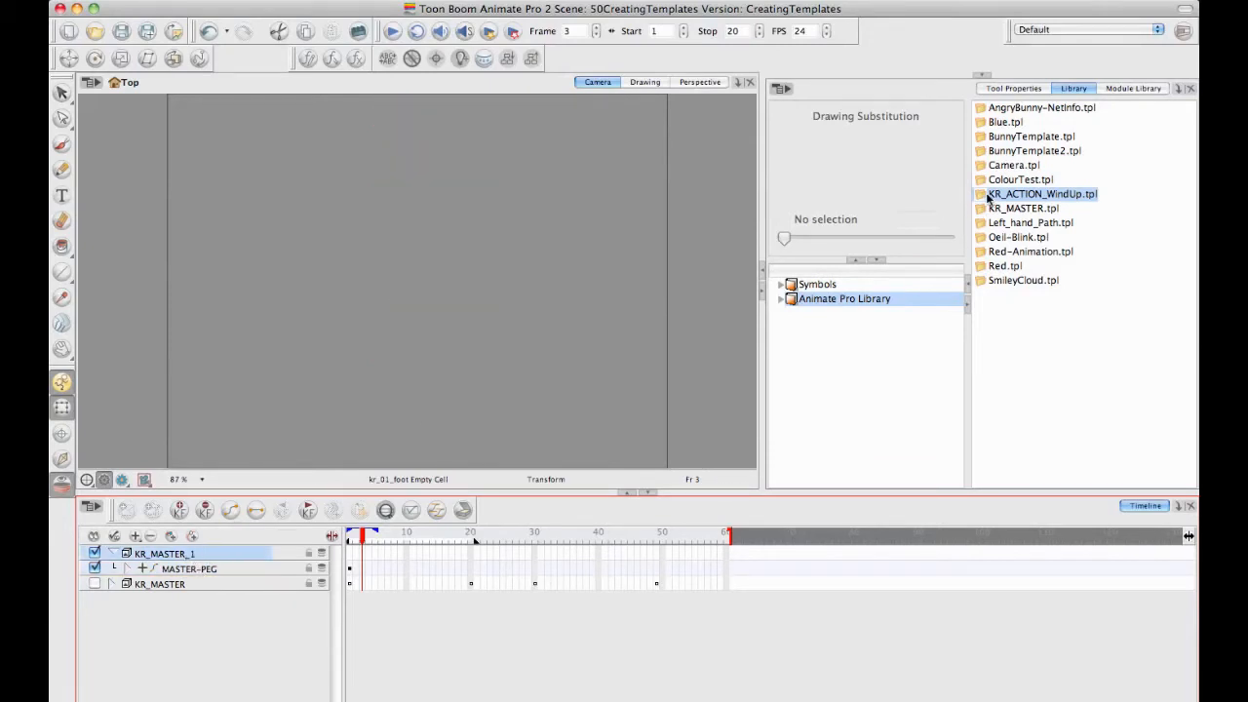
{"action": "left_click_drag", "start_coordinate": [988, 198], "coordinate": [353, 573]}
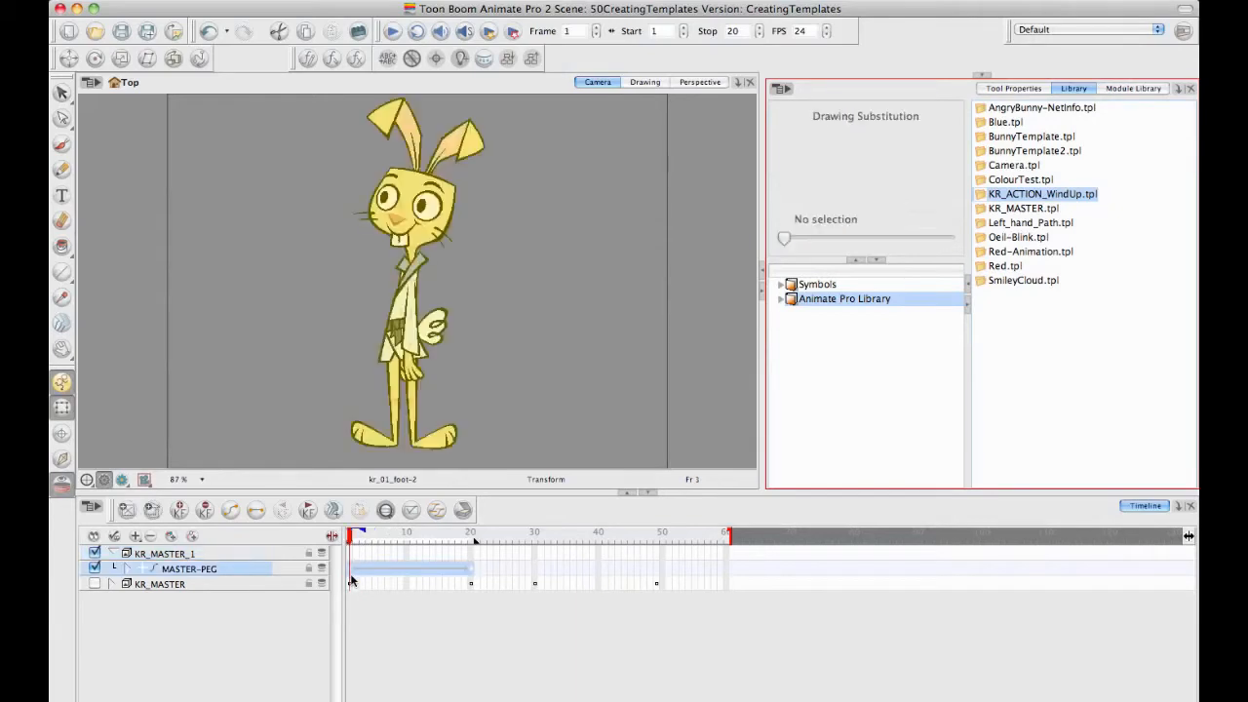
Play back the wind-up action applied to KR_MASTER_1
{"action": "left_click", "coordinate": [393, 32]}
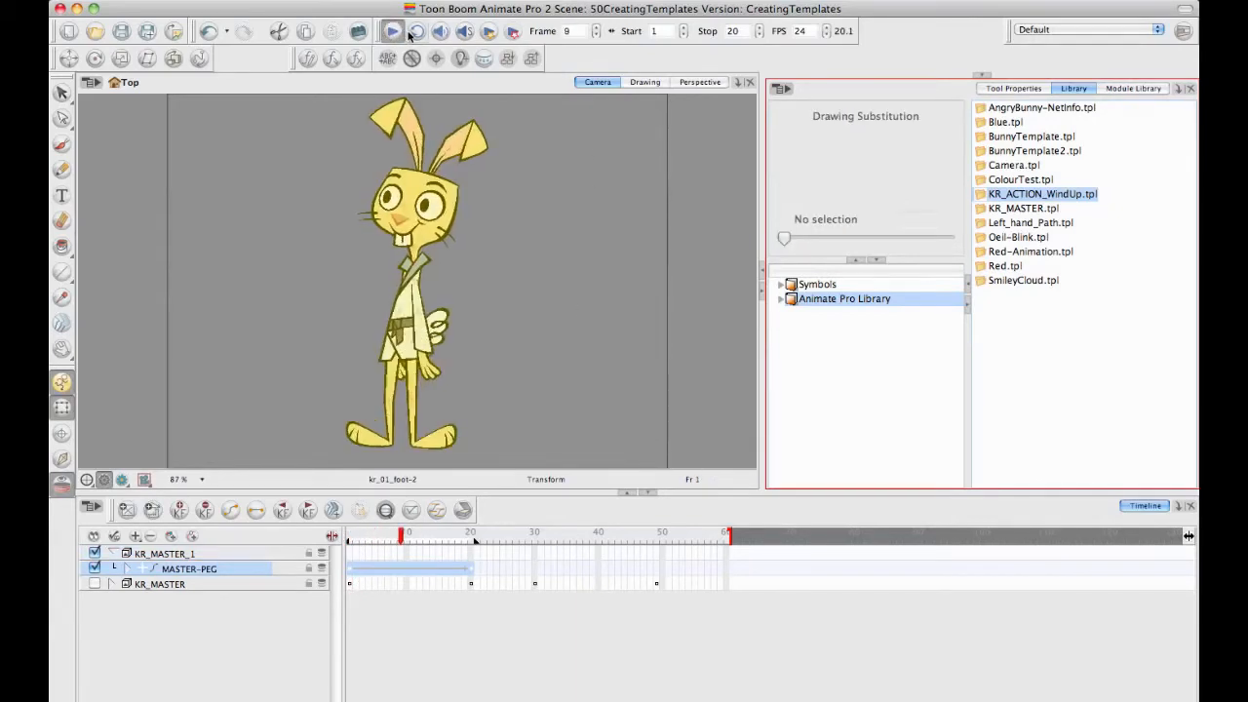
{"action": "left_click", "coordinate": [393, 32]}
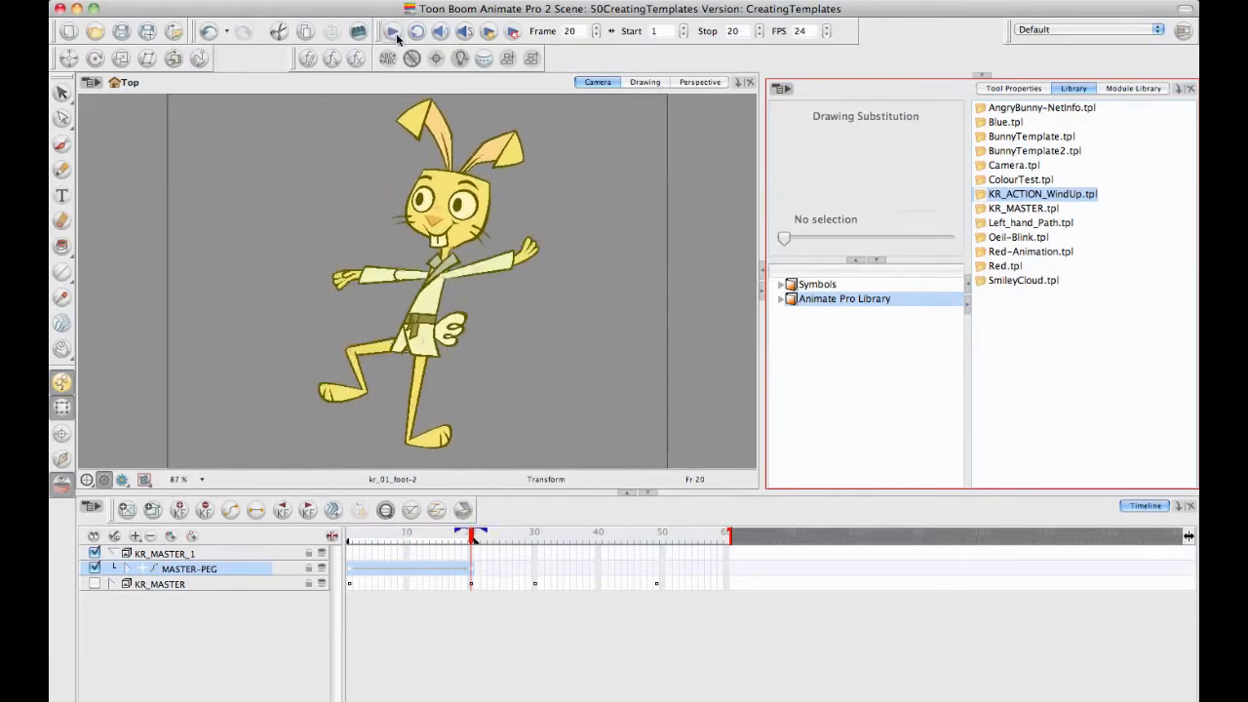
{"action": "left_click", "coordinate": [394, 33]}
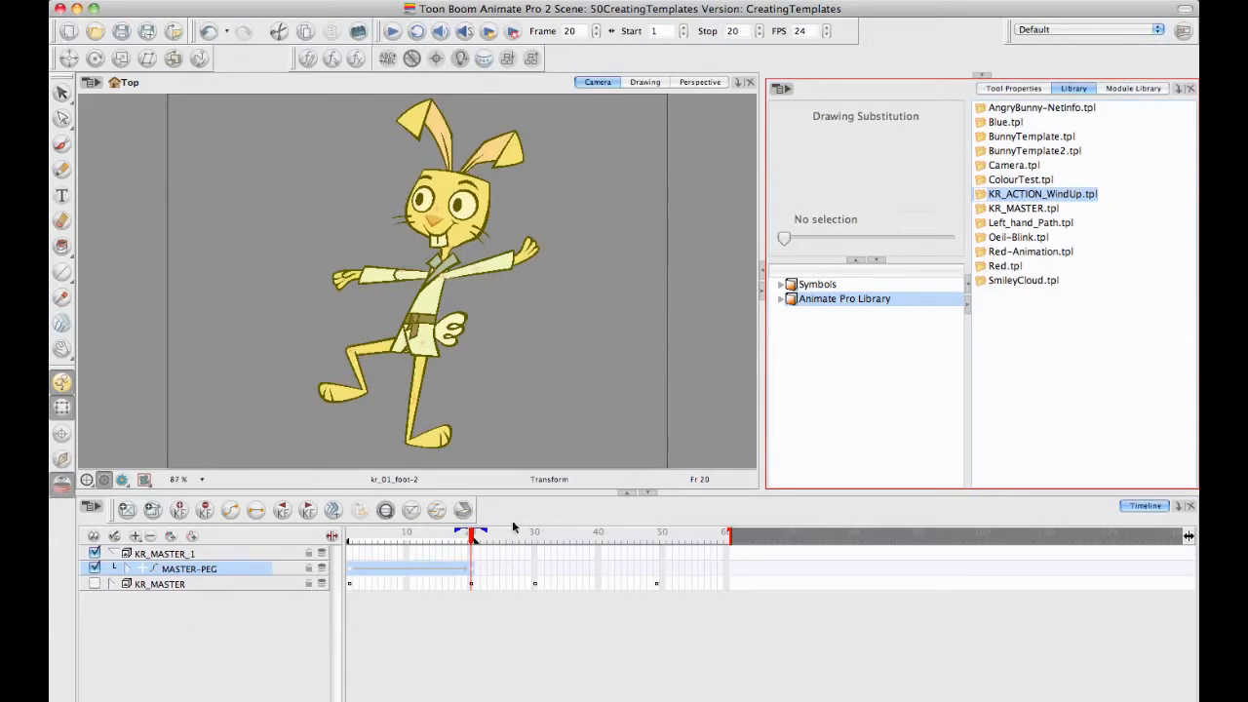
Collapse and hide KR_MASTER_1, and add the KR_ACTION_WindUp.tpl template directly to the camera view
{"action": "left_click", "coordinate": [114, 554]}
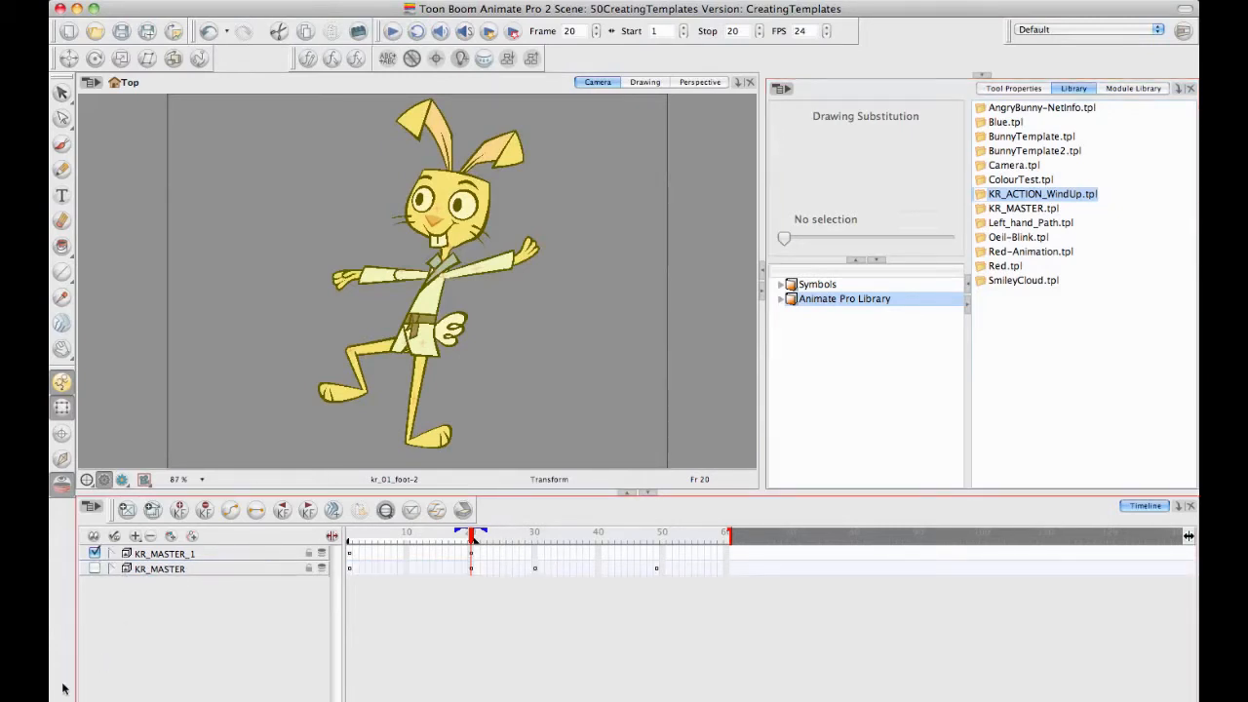
{"action": "left_click", "coordinate": [95, 553]}
{"action": "left_click", "coordinate": [984, 192]}
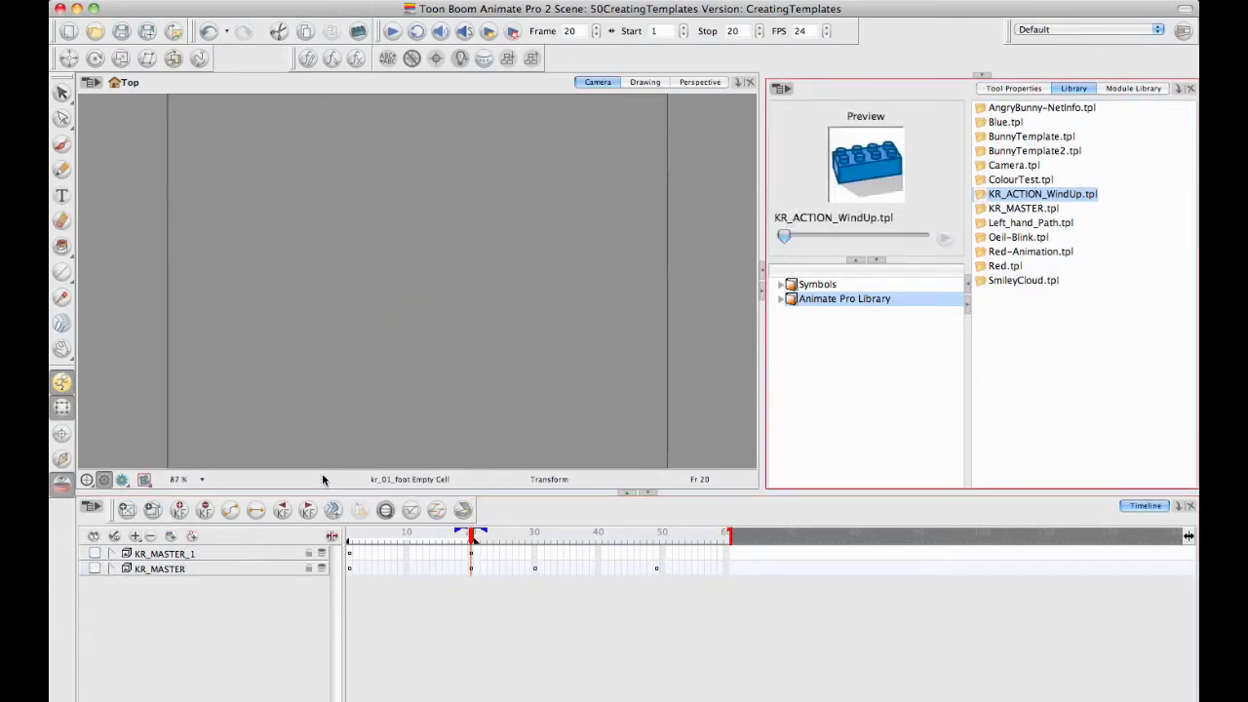
{"action": "left_click_drag", "start_coordinate": [321, 479], "coordinate": [321, 455]}
{"action": "left_click", "coordinate": [414, 454]}
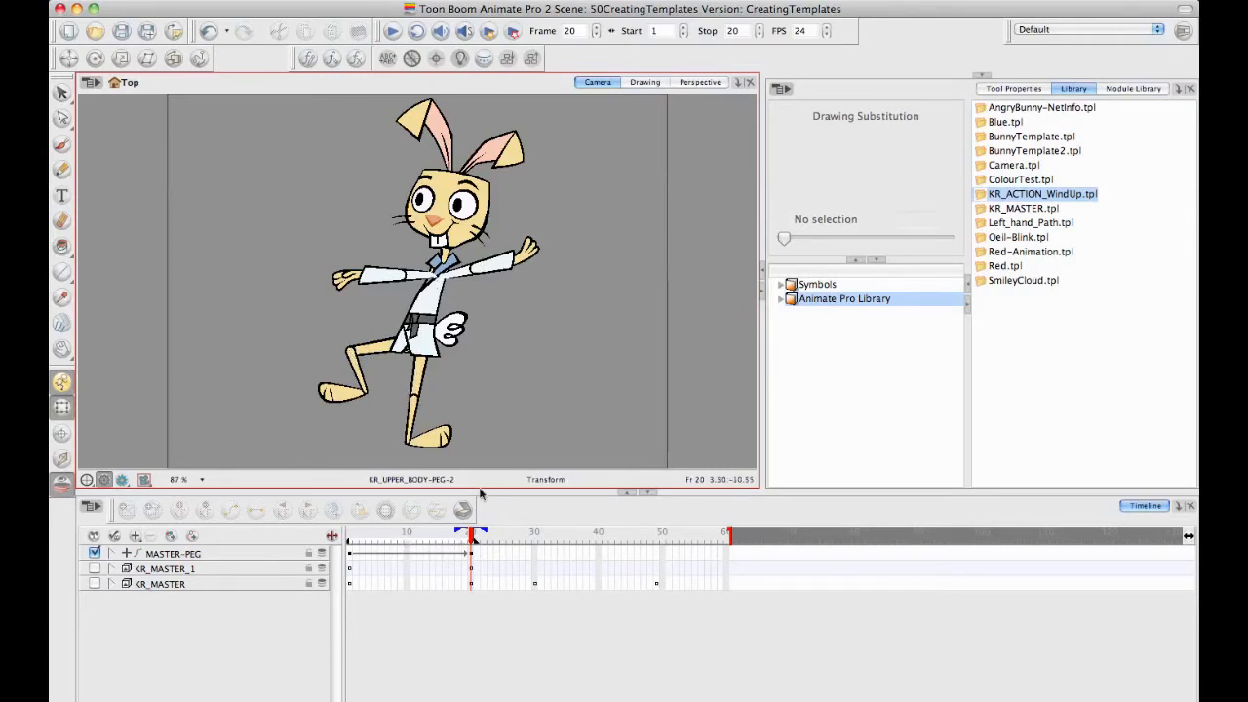
Scrub back to frame 1 and delete the top-level MASTER-PEG and KR_MASTER_1 layers along with their drawing files
{"action": "left_click", "coordinate": [464, 535]}
{"action": "left_click_drag", "start_coordinate": [470, 541], "coordinate": [318, 515]}
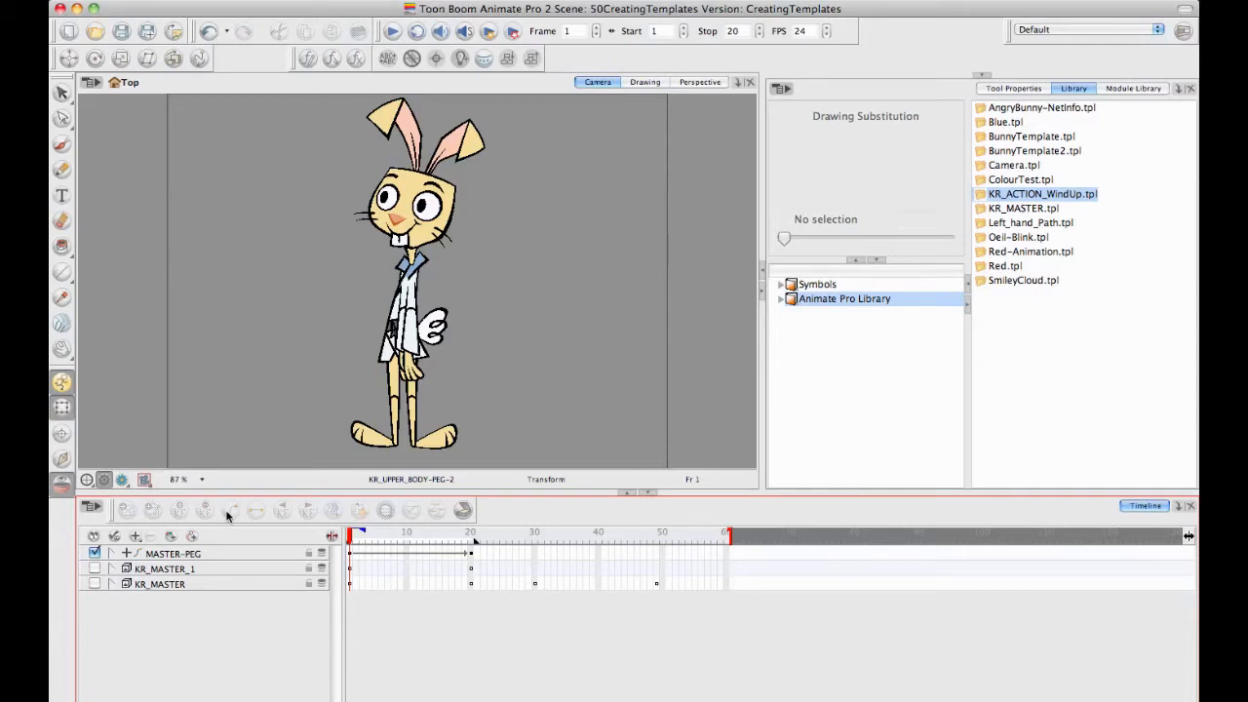
{"action": "left_click", "coordinate": [198, 555]}
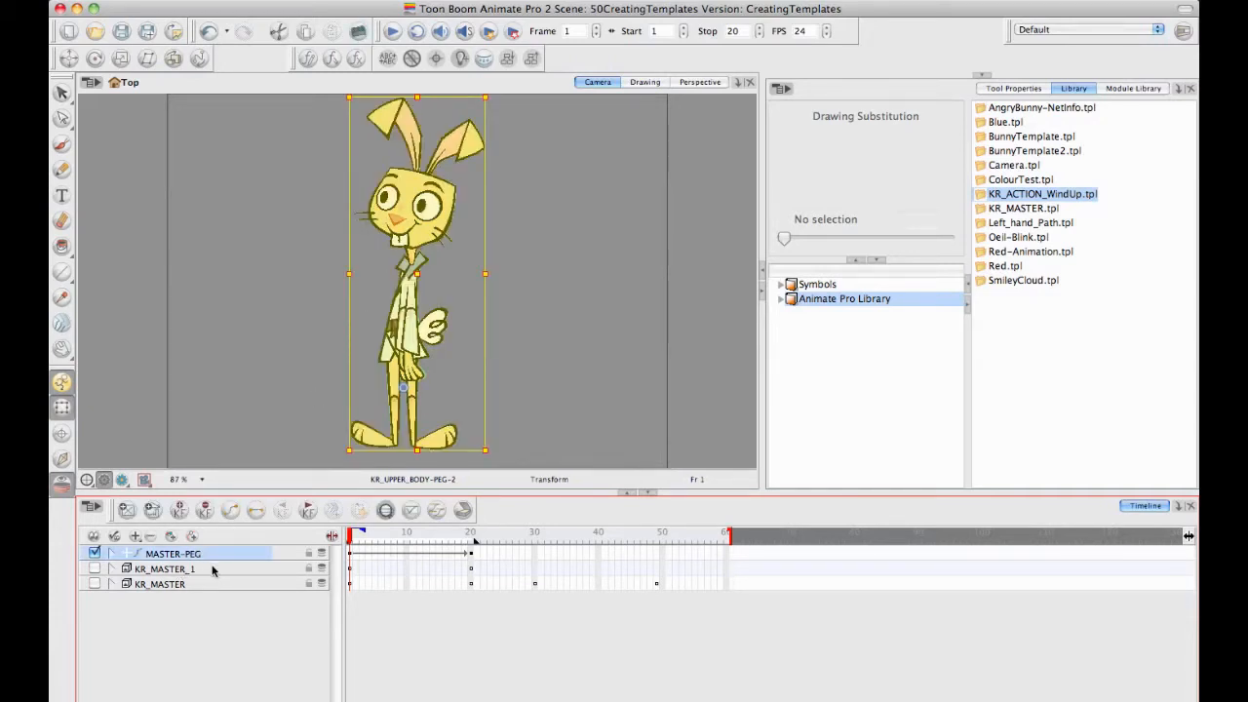
{"action": "left_click", "coordinate": [212, 570], "text": "shift"}
{"action": "left_click", "coordinate": [151, 536]}
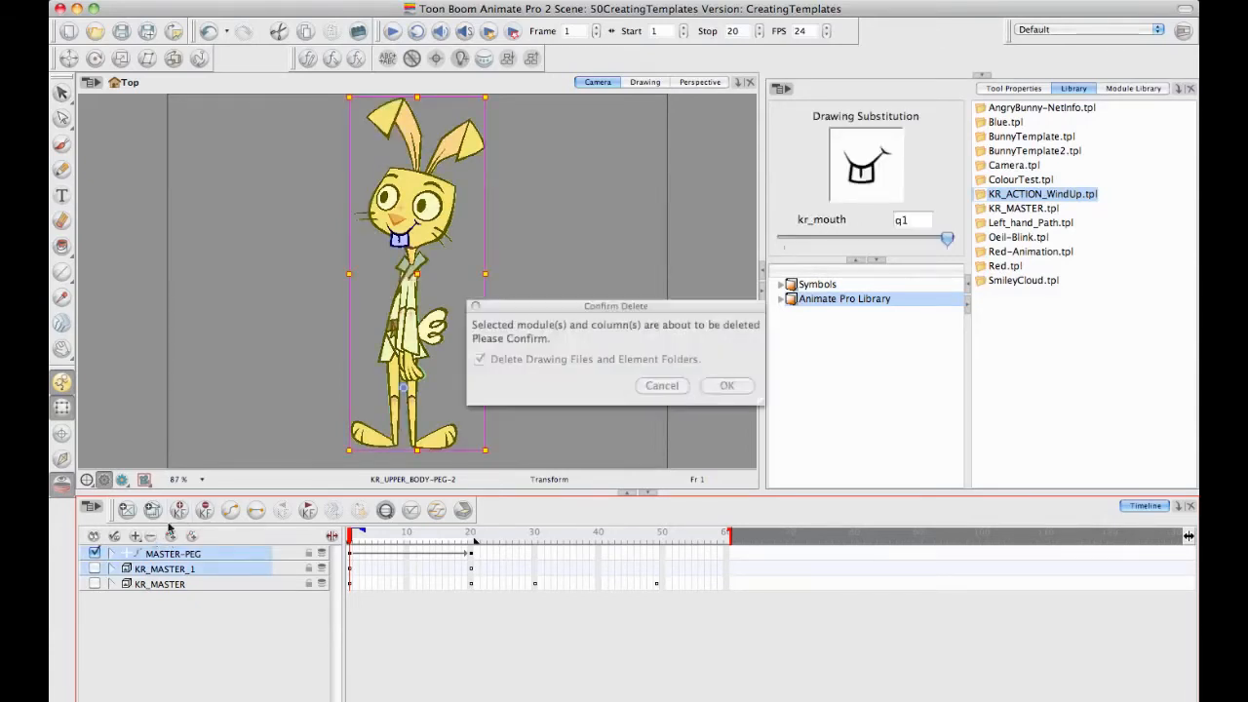
{"action": "left_click", "coordinate": [720, 386]}
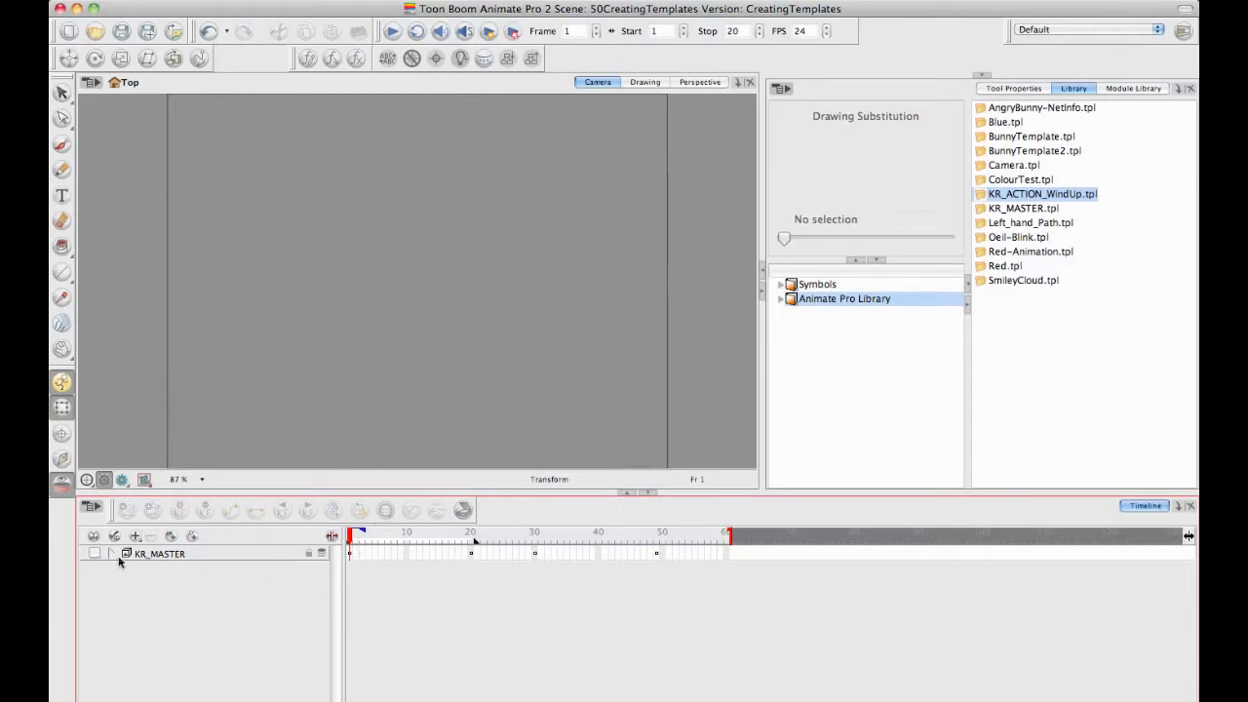
Show KR_MASTER at frame 30 and expand its hierarchy down through the MASTER-PEG layers
{"action": "left_click", "coordinate": [93, 553]}
{"action": "left_click_drag", "start_coordinate": [357, 536], "coordinate": [534, 523]}
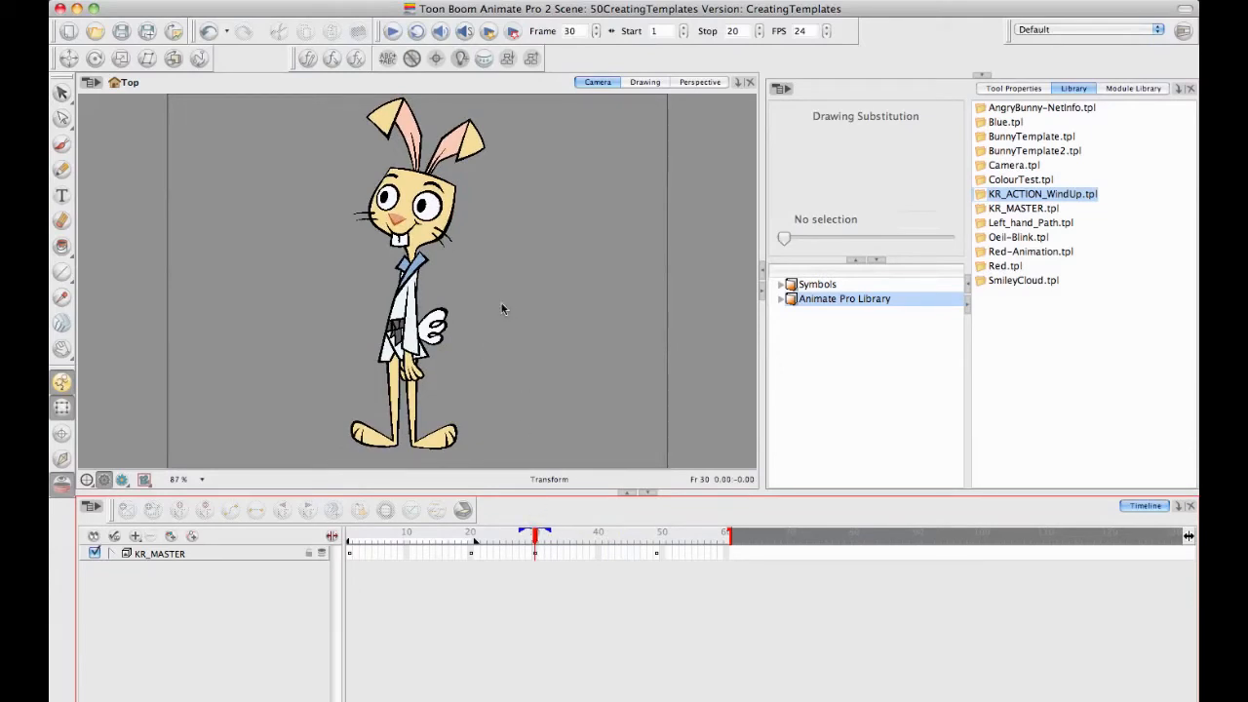
{"action": "left_click", "coordinate": [110, 553]}
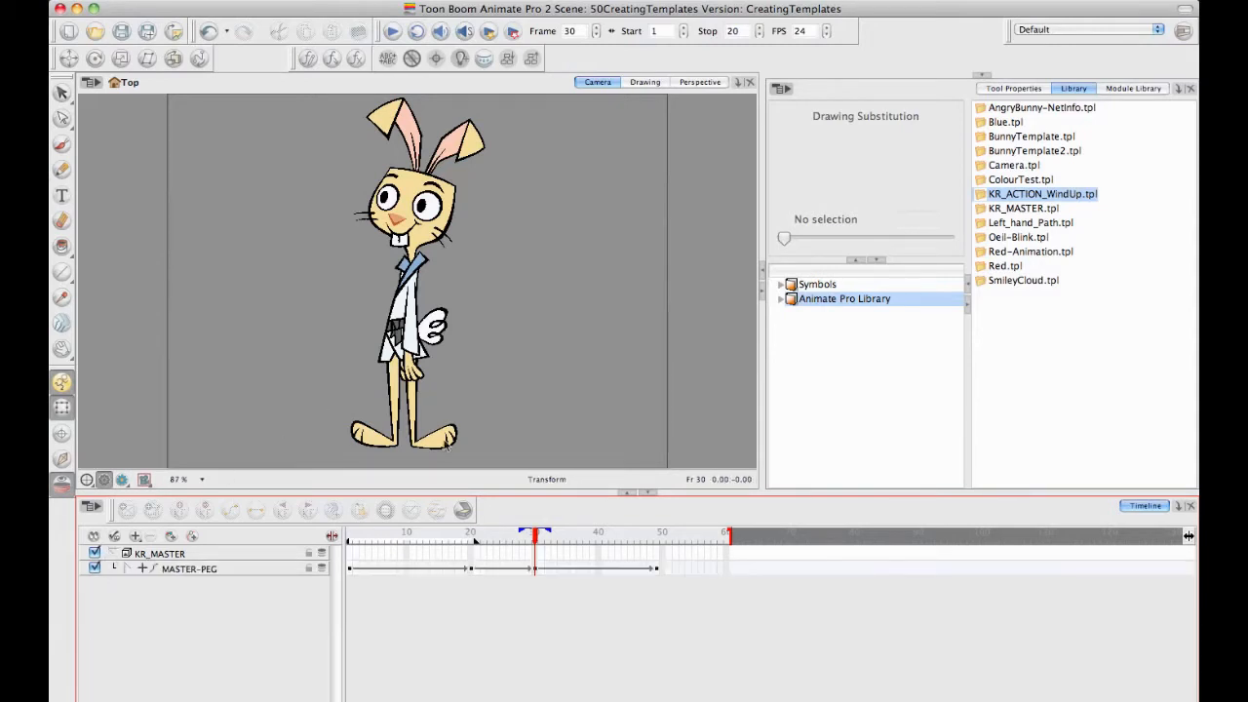
{"action": "left_click", "coordinate": [126, 570]}
Try swapping the kr_02_eyeball drawing to 3 at frame 30 and undo the swap
{"action": "left_click", "coordinate": [425, 206]}
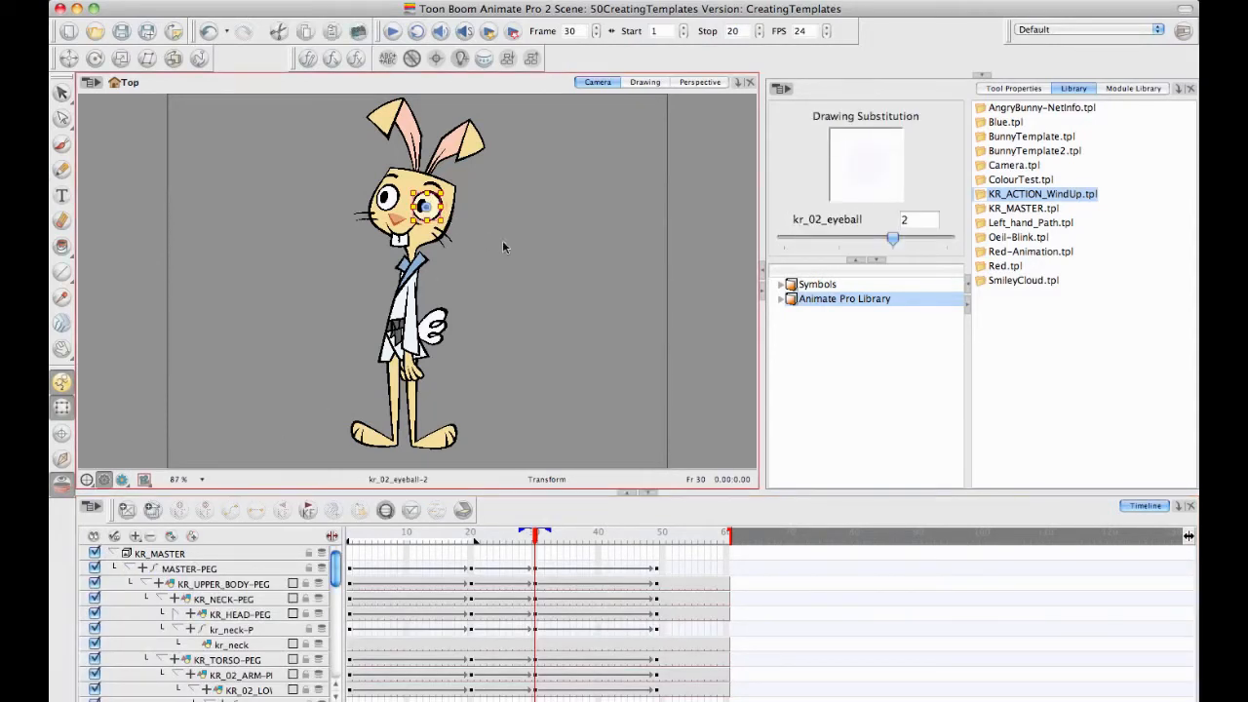
{"action": "mouse_move", "coordinate": [894, 239]}
{"action": "left_mouse_down"}
{"action": "mouse_move", "coordinate": [839, 239]}
{"action": "mouse_move", "coordinate": [948, 242]}
{"action": "left_mouse_up"}
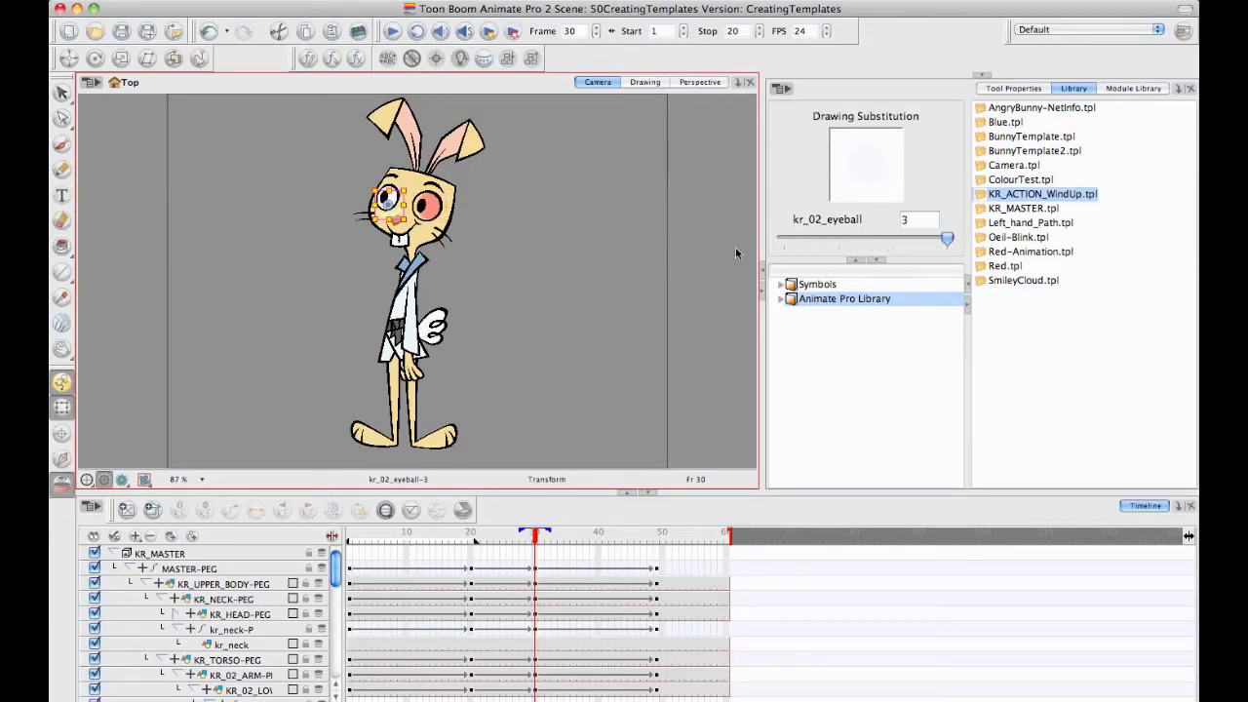
{"action": "left_click", "coordinate": [706, 252]}
{"action": "key", "text": "ctrl+z"}
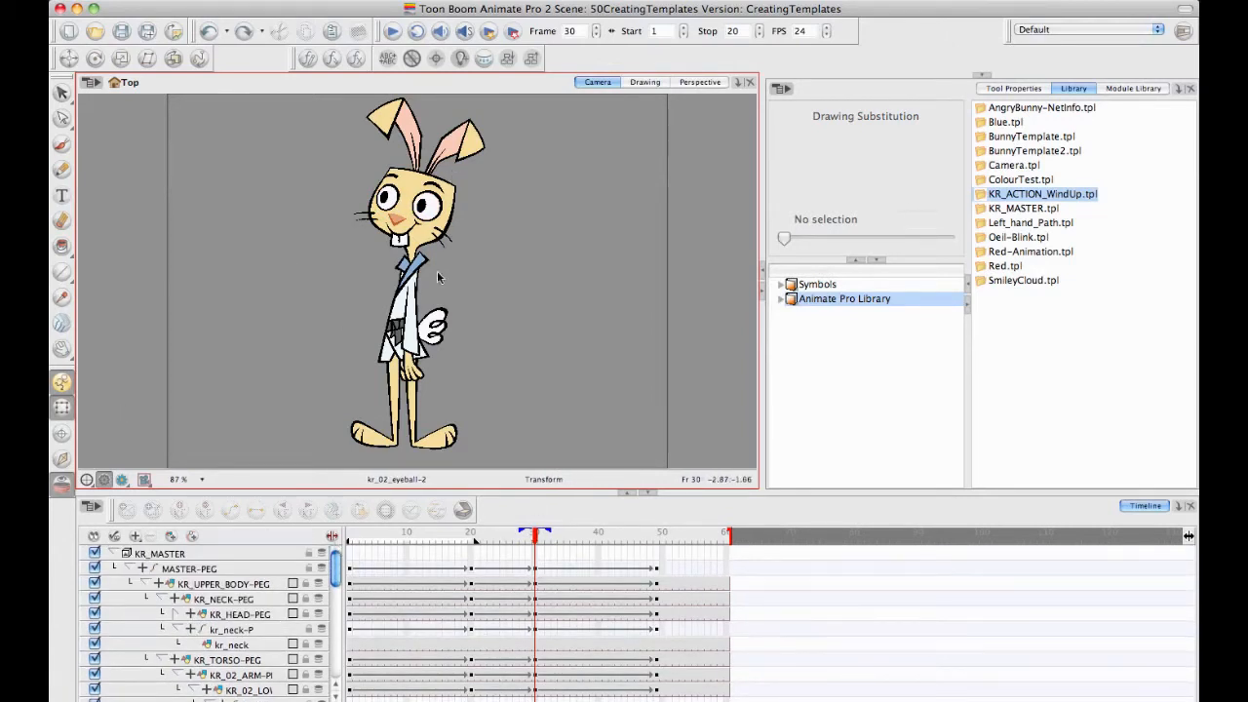
Locate the kr_02_eyeball layer in the timeline and widen the layer name area
{"action": "left_click", "coordinate": [432, 209]}
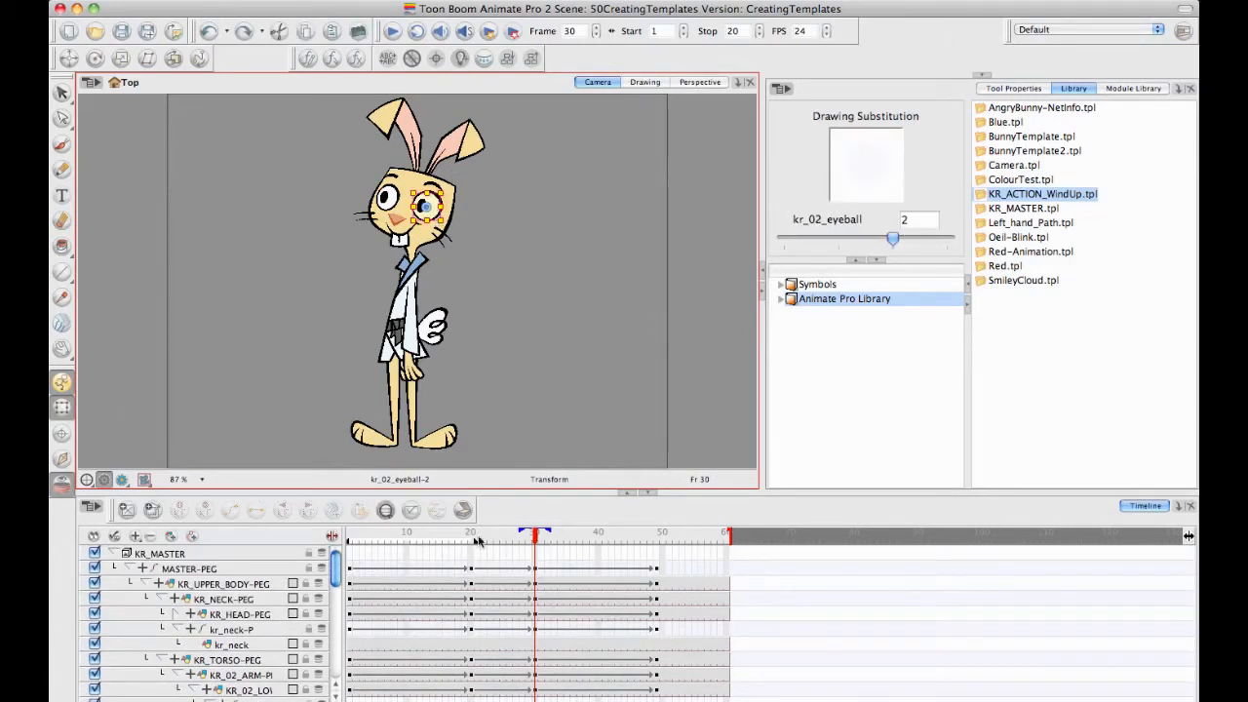
{"action": "left_click", "coordinate": [523, 512]}
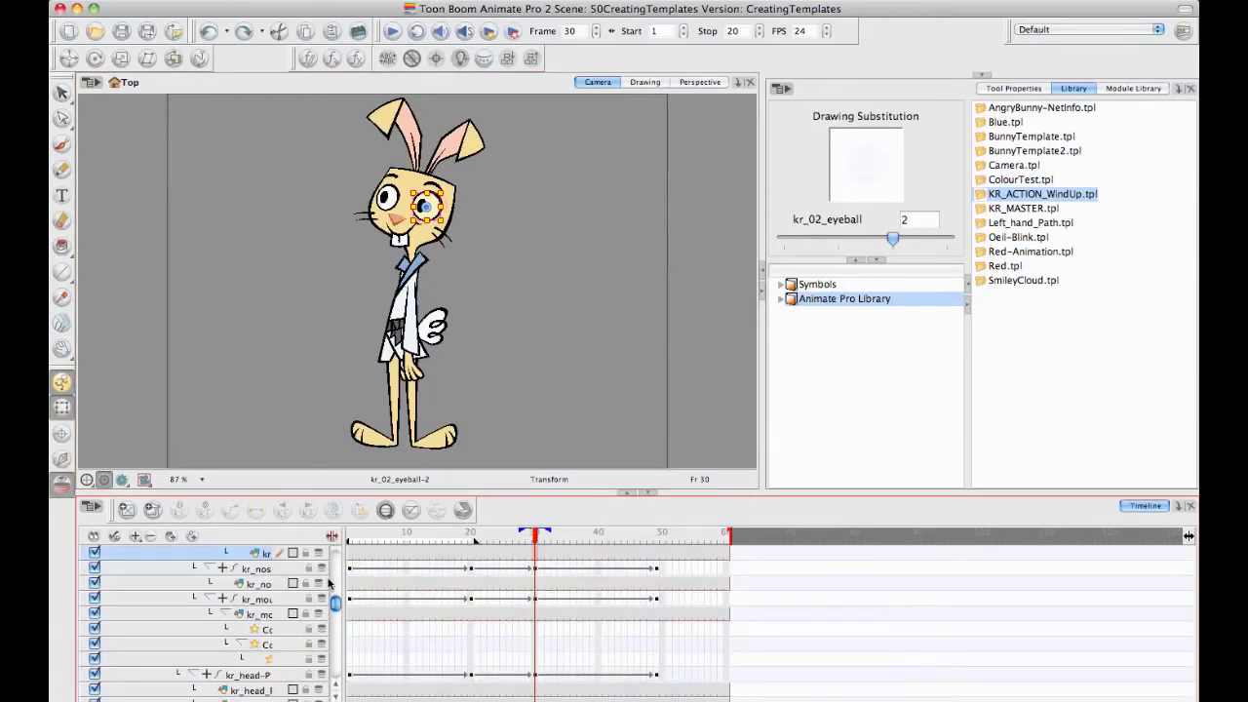
{"action": "left_click_drag", "start_coordinate": [336, 571], "coordinate": [410, 577]}
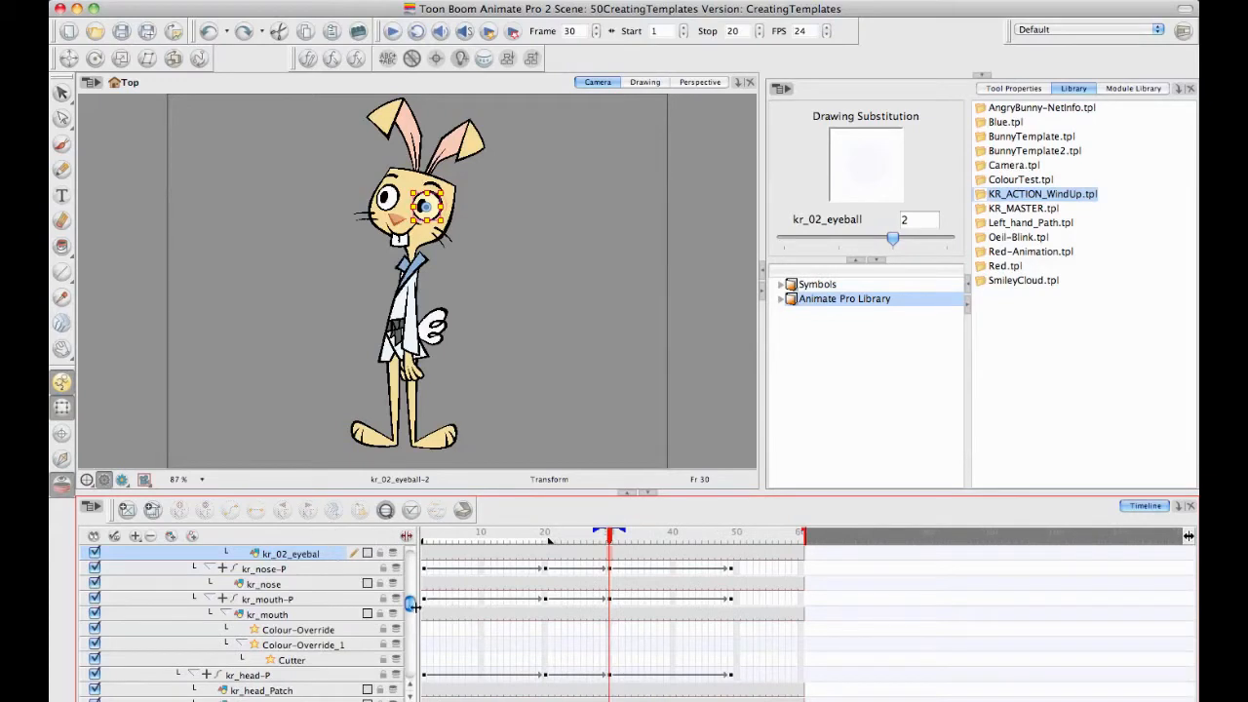
{"action": "scroll", "coordinate": [571, 613], "scroll_direction": "up", "scroll_amount": 3}
Set the kr_02_eyeball drawing substitution to 2 at frame 29
{"action": "left_click", "coordinate": [603, 617]}
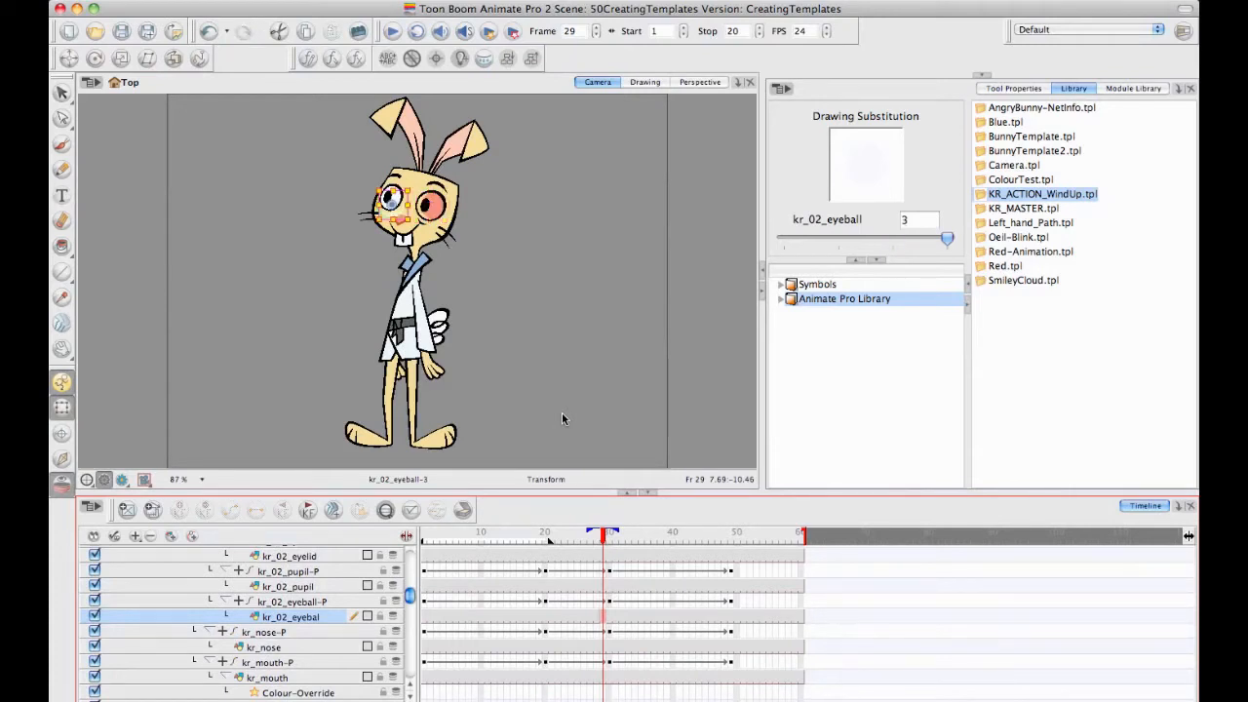
{"action": "key", "text": "bracketleft"}
{"action": "key", "text": "bracketright"}
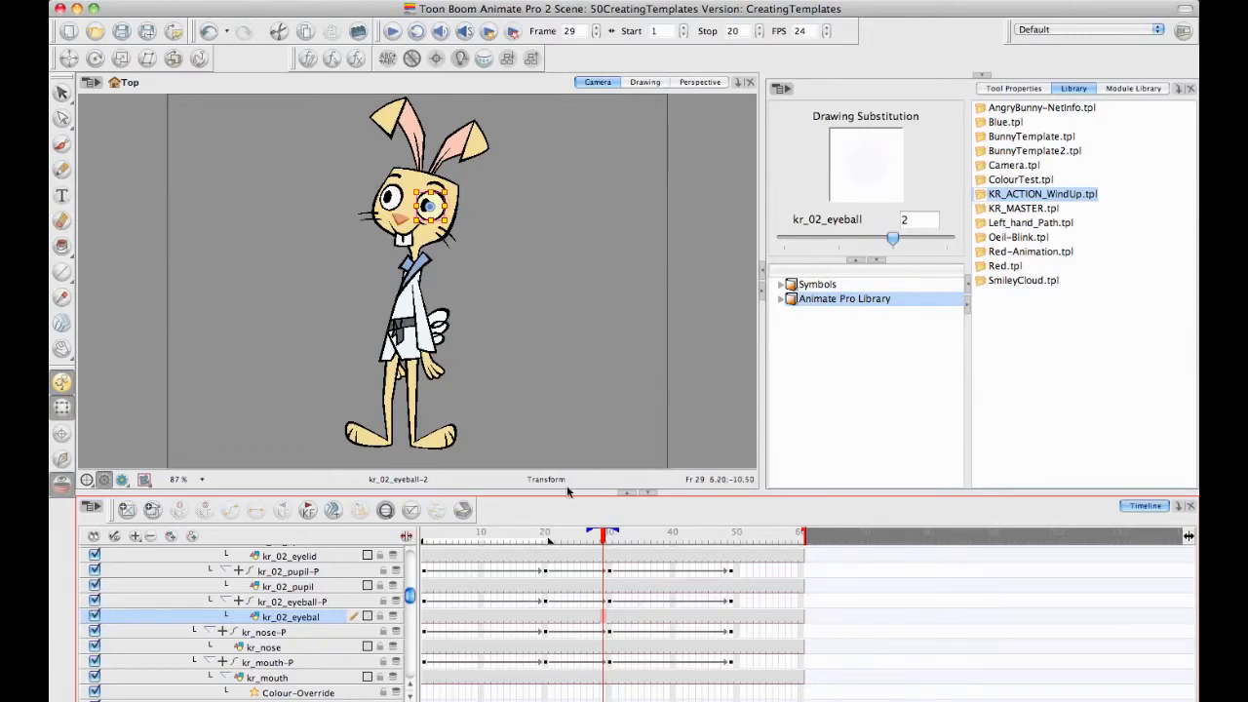
Inspect the kr_02_eyeball drawing at frame 29 up close in the Drawing view with the grid shown
{"action": "scroll", "coordinate": [467, 244], "scroll_direction": "up", "scroll_amount": 4}
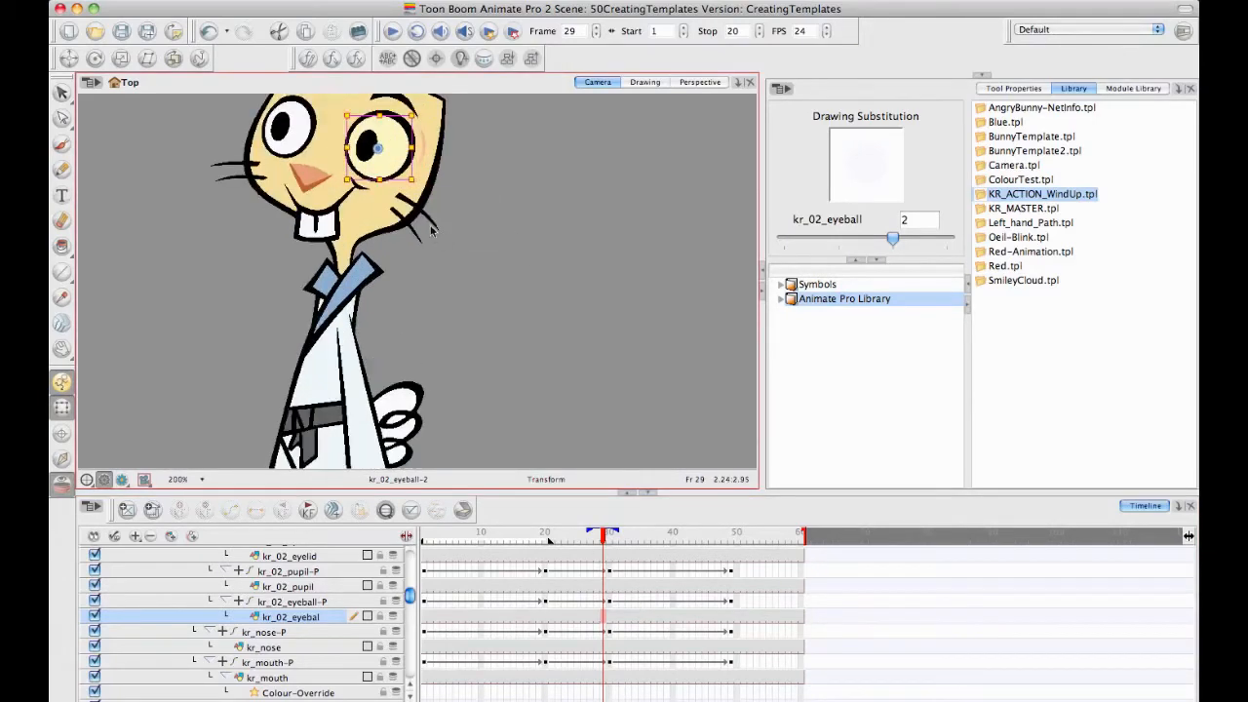
{"action": "scroll", "coordinate": [518, 342], "scroll_direction": "up", "scroll_amount": 3}
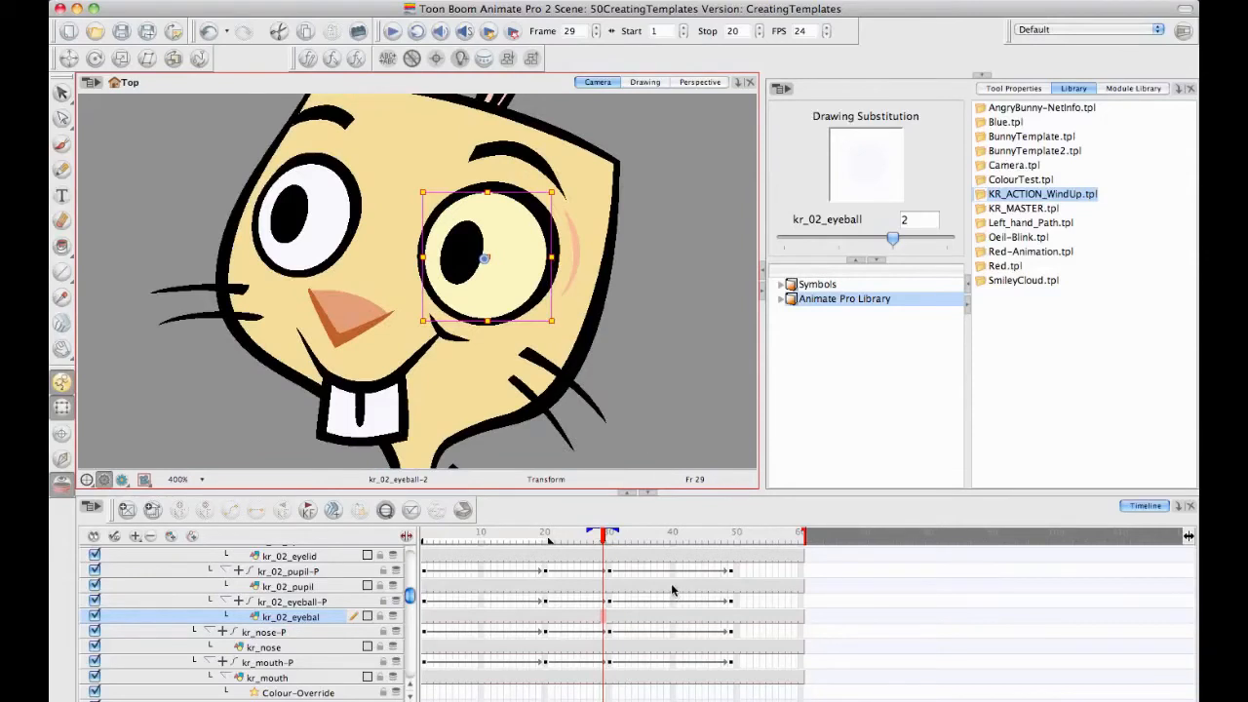
{"action": "left_click", "coordinate": [645, 82]}
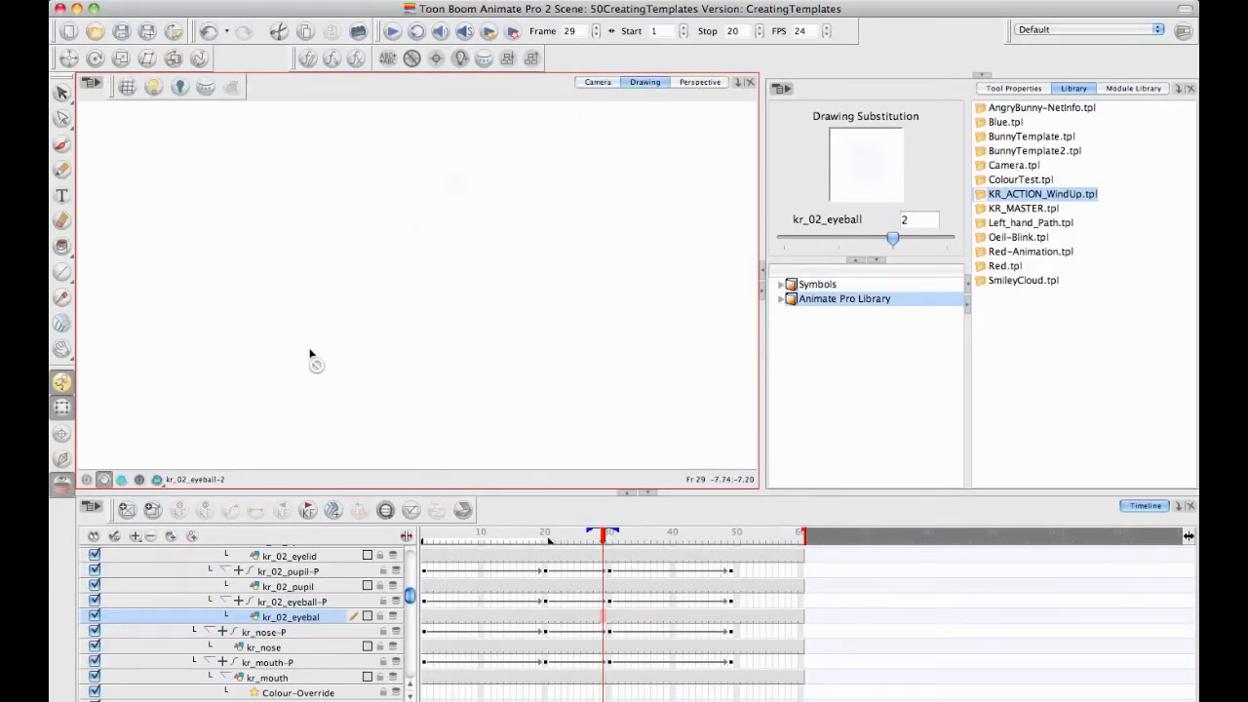
{"action": "key", "text": "space"}
{"action": "left_click", "coordinate": [126, 87]}
{"action": "scroll", "coordinate": [412, 240], "scroll_direction": "up", "scroll_amount": 5}
{"action": "scroll", "coordinate": [429, 361], "scroll_direction": "up", "scroll_amount": 10}
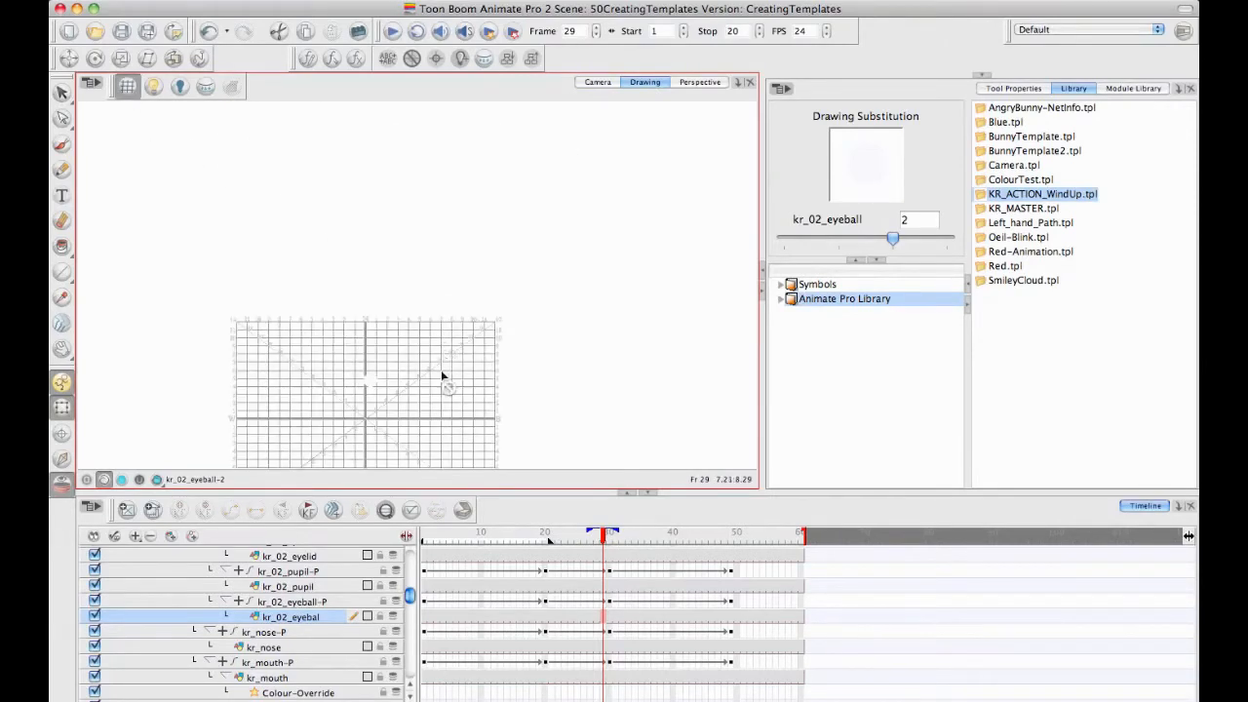
{"action": "scroll", "coordinate": [471, 303], "scroll_direction": "up", "scroll_amount": 6}
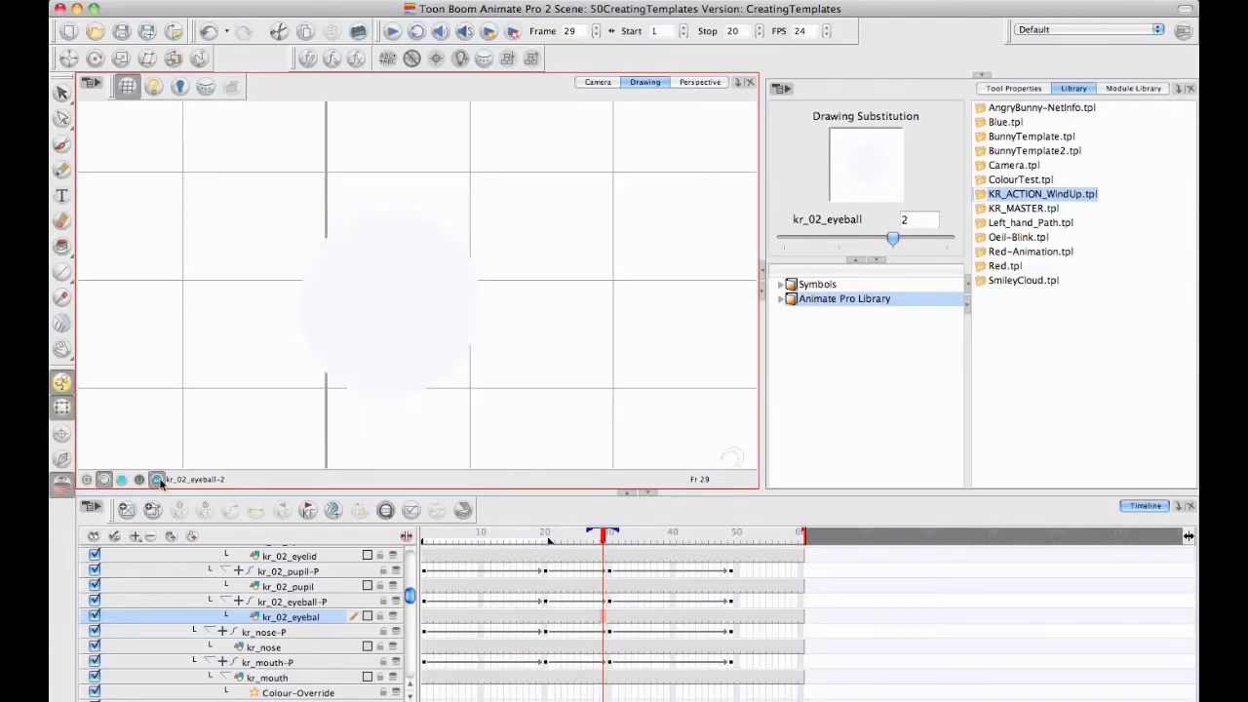
{"action": "left_click", "coordinate": [103, 479]}
Compare the kr_02_eyelid, kr_02_pupil and kr_02_eyeball drawings at frame 29, ending with kr_02_eyelid selected
{"action": "scroll", "coordinate": [406, 597], "scroll_direction": "up", "scroll_amount": 3}
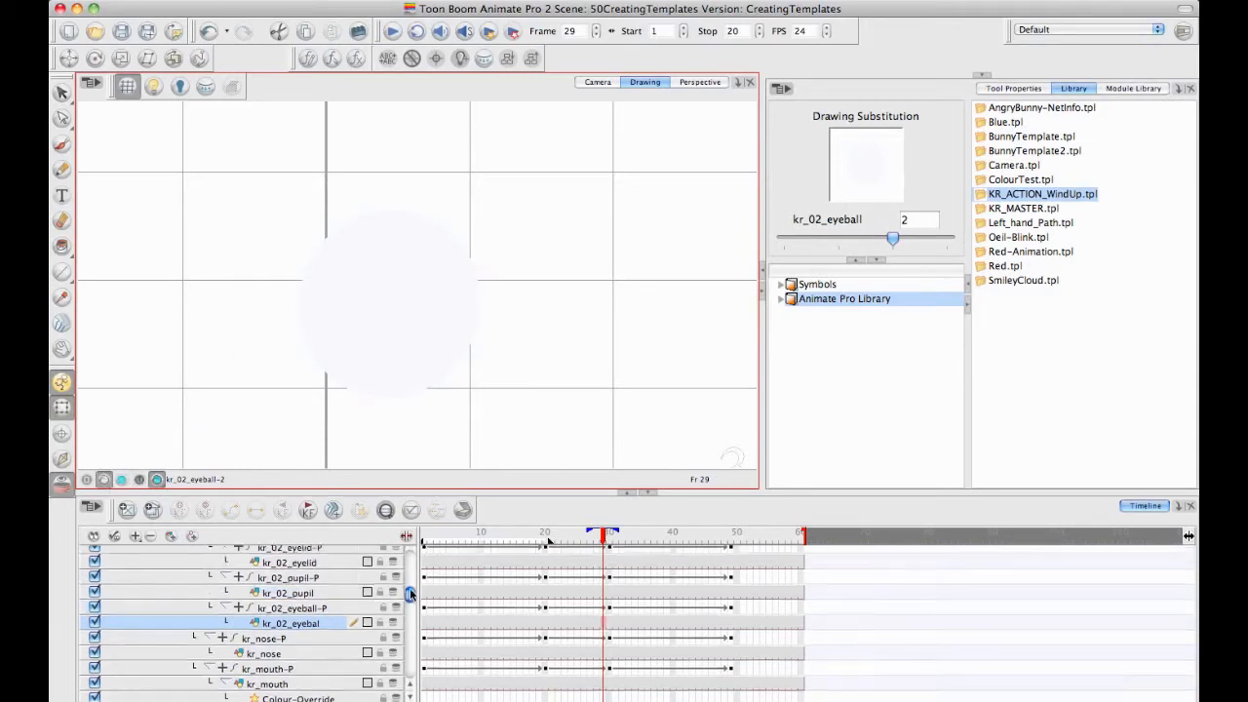
{"action": "left_click", "coordinate": [605, 602]}
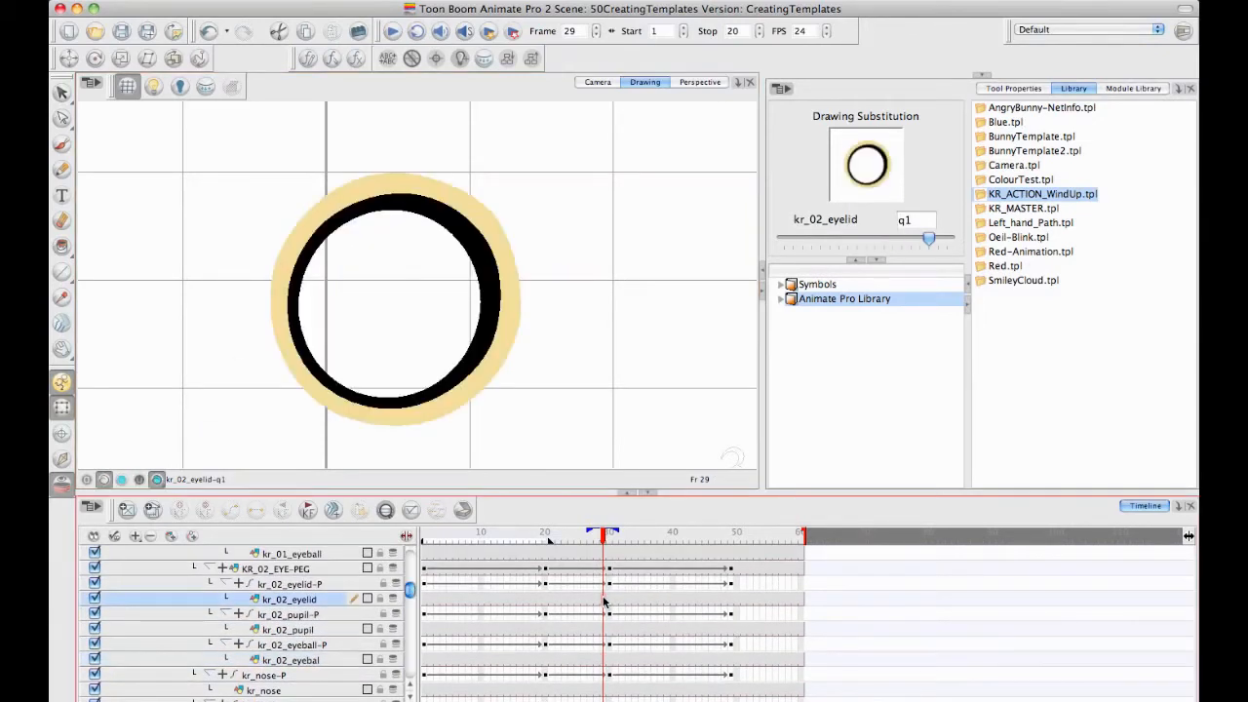
{"action": "left_click", "coordinate": [604, 630]}
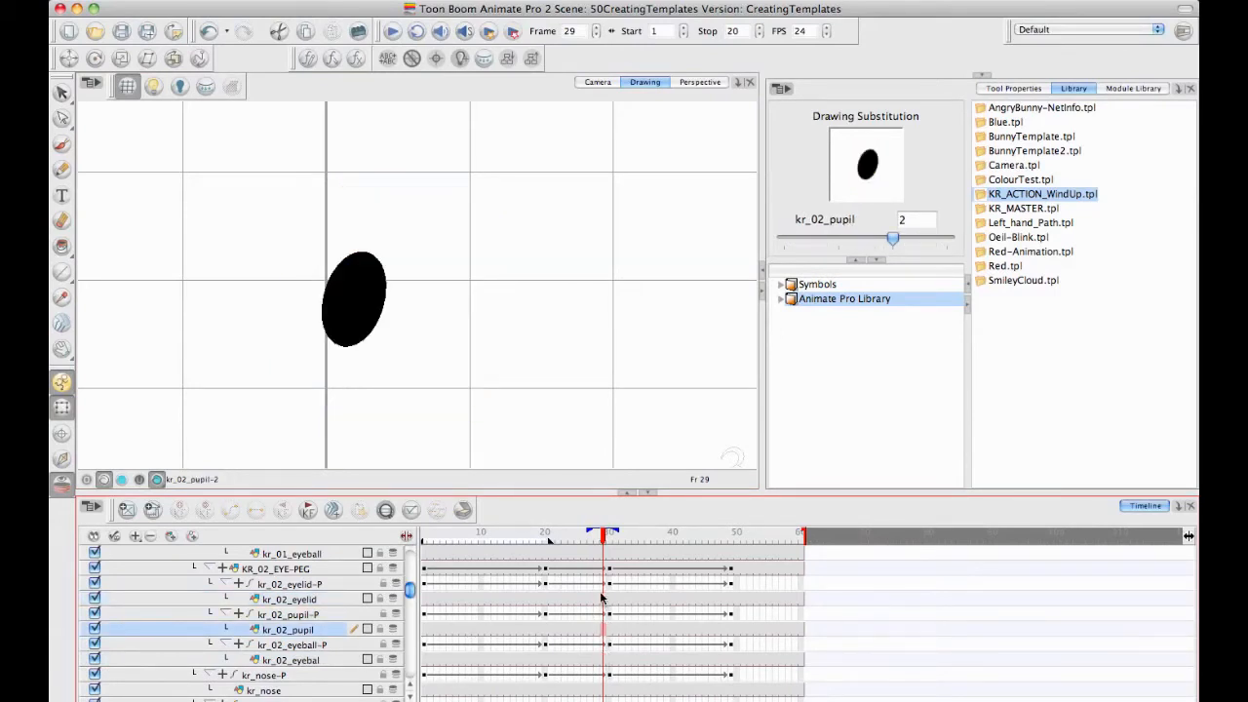
{"action": "left_click", "coordinate": [604, 661]}
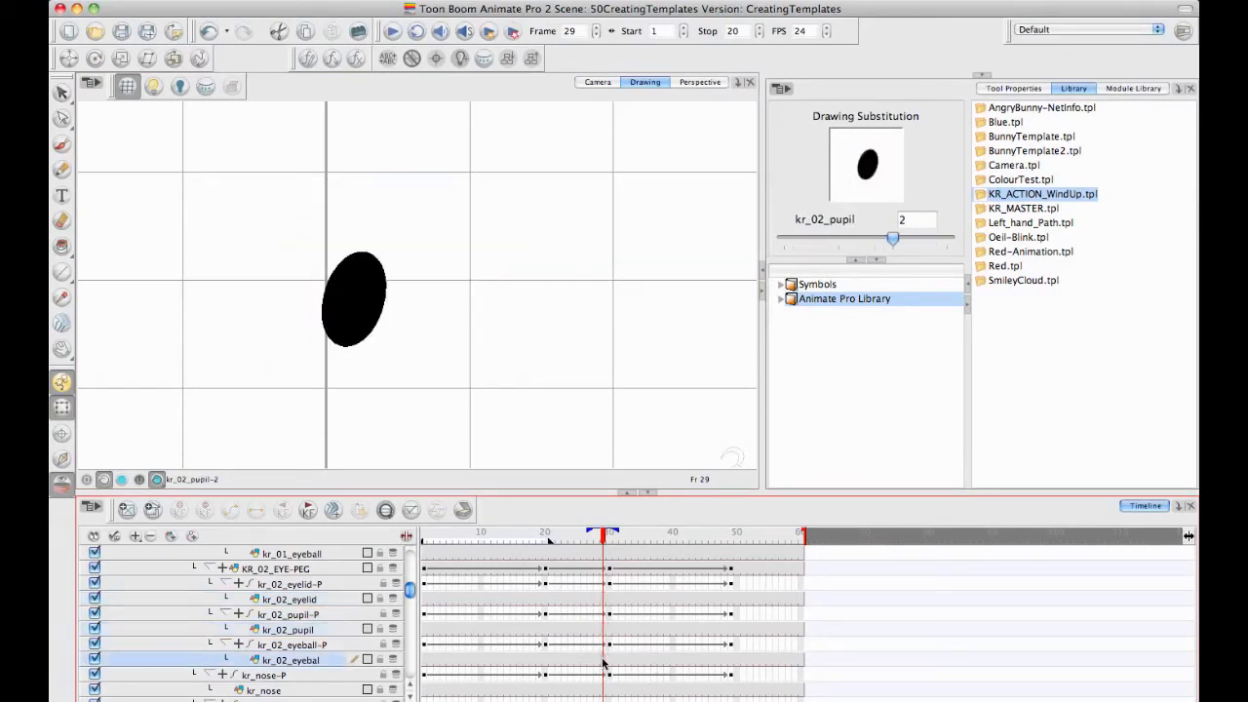
{"action": "left_click", "coordinate": [605, 599]}
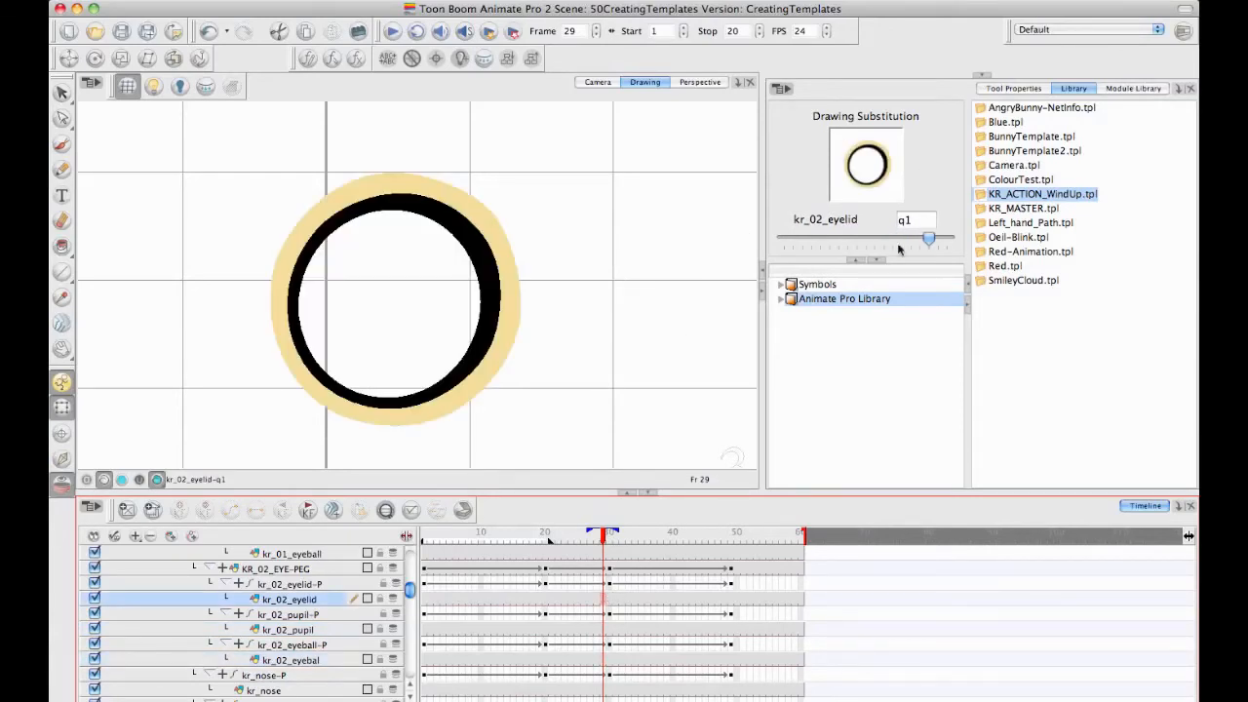
{"action": "mouse_move", "coordinate": [934, 240]}
{"action": "left_mouse_down"}
{"action": "mouse_move", "coordinate": [950, 240]}
{"action": "mouse_move", "coordinate": [928, 237]}
{"action": "left_mouse_up"}
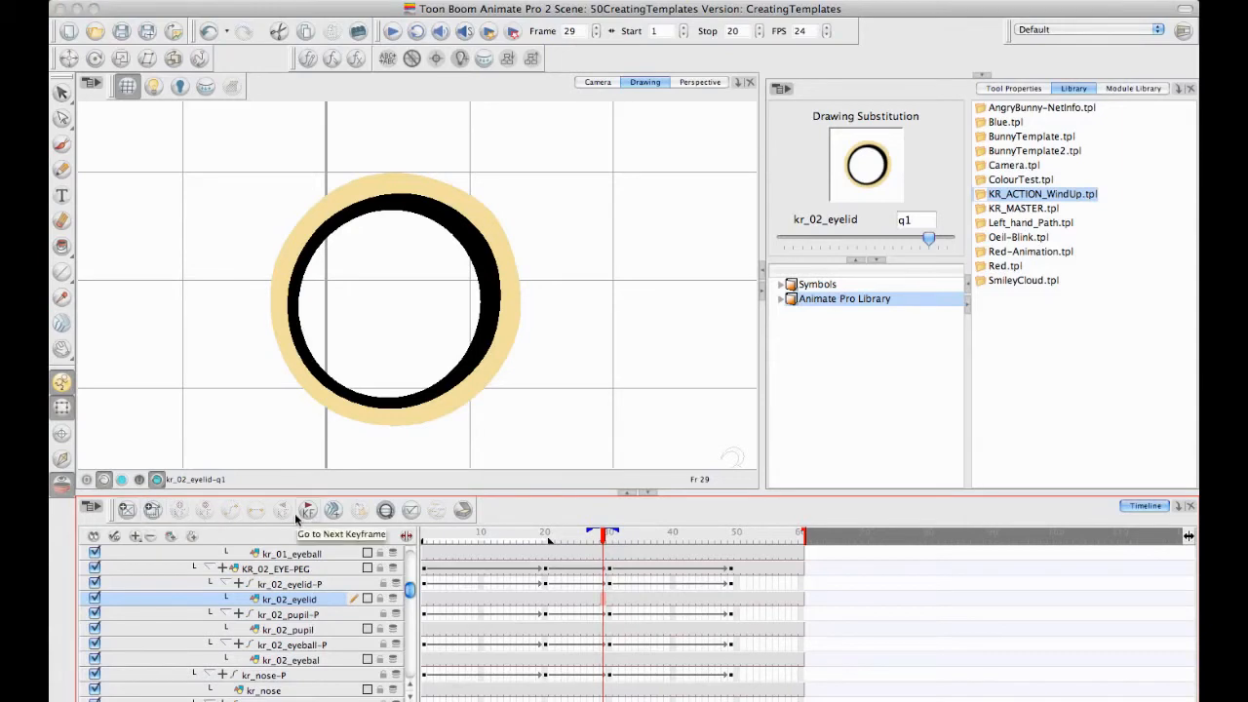
Check in the list of toolbars whether the Timeline View toolbar is enabled
{"action": "left_click", "coordinate": [561, 0]}
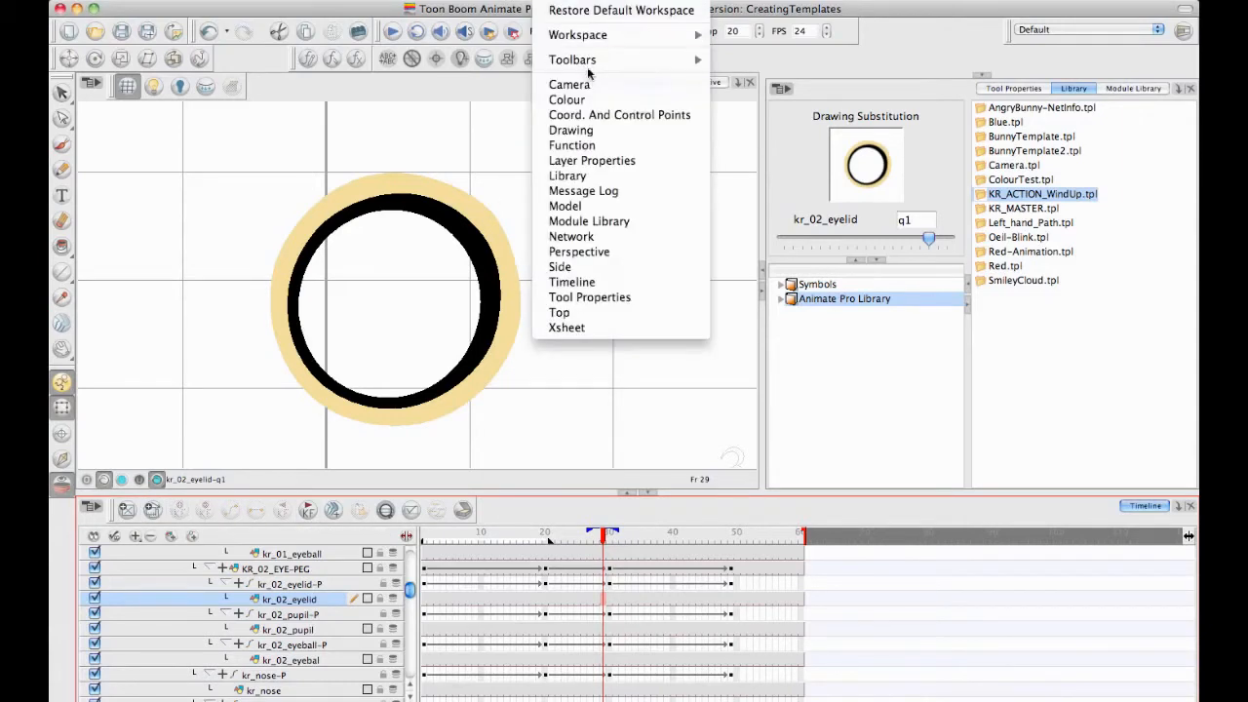
{"action": "mouse_move", "coordinate": [624, 59]}
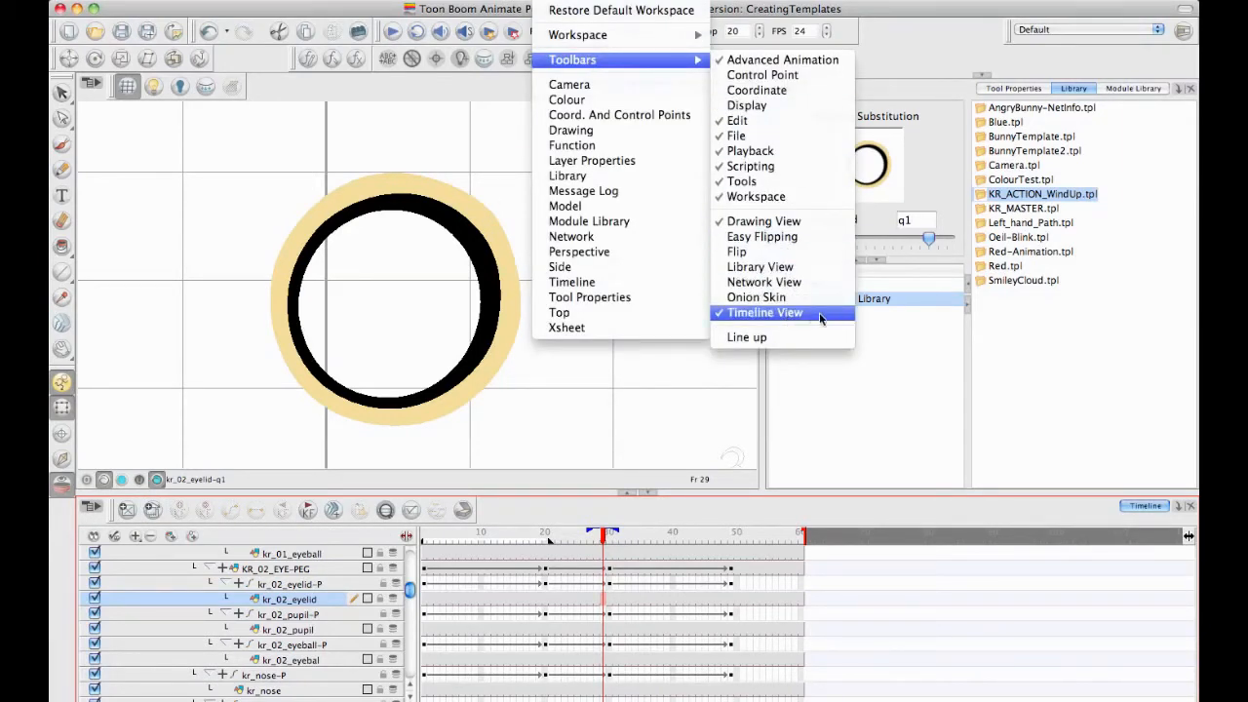
{"action": "left_click", "coordinate": [874, 430]}
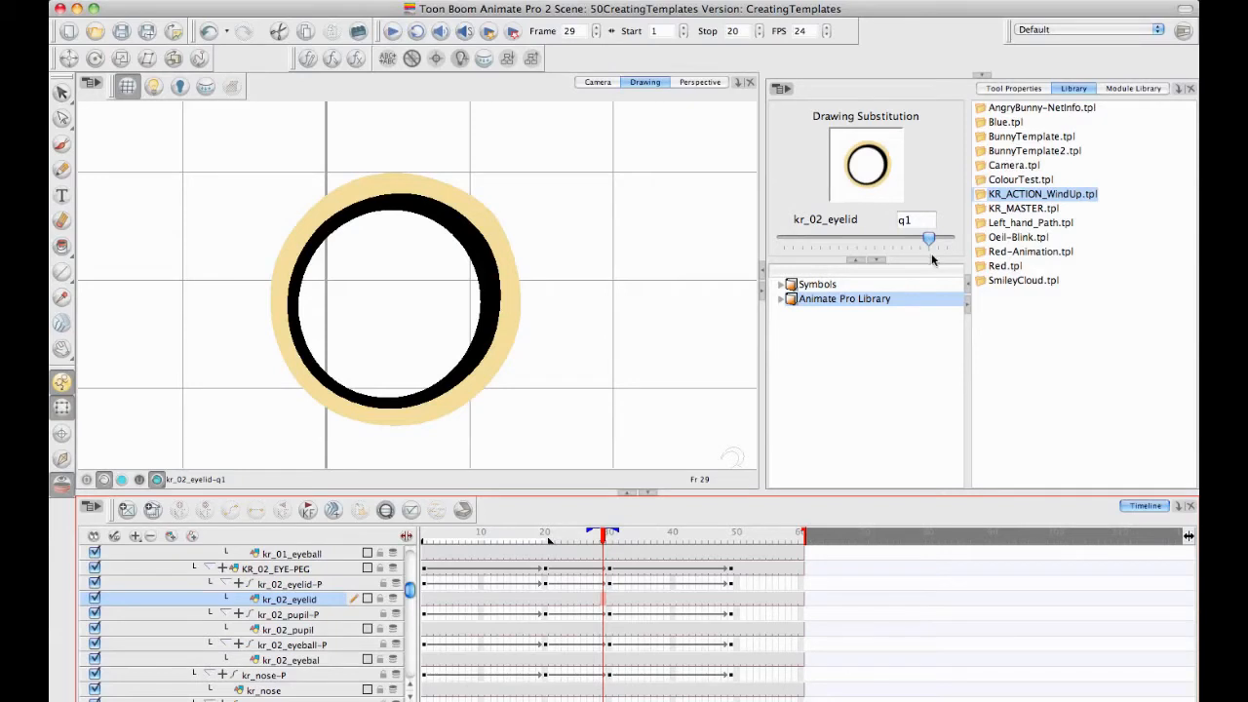
Create a blink on kr_02_eyelid by substituting drawing q2 at frame 29, q3 at frame 30, q2 at frame 32 and q1 at frame 33
{"action": "left_click_drag", "start_coordinate": [931, 239], "coordinate": [939, 238]}
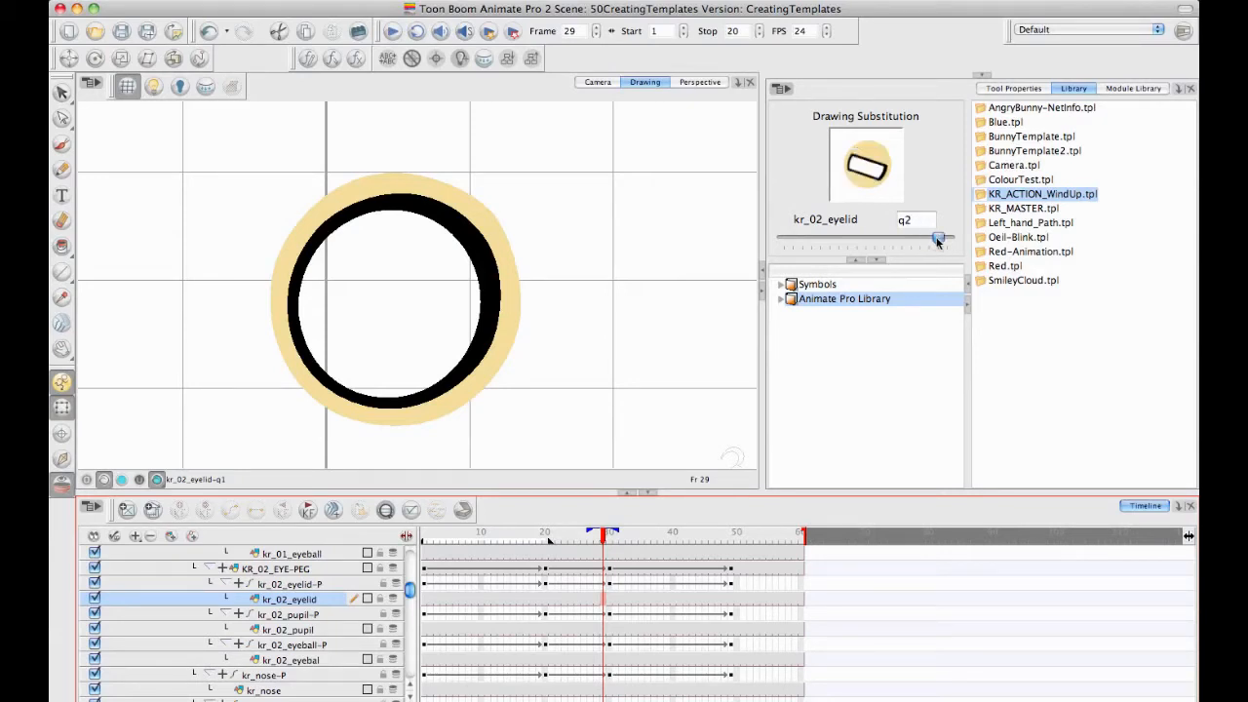
{"action": "left_click_drag", "start_coordinate": [604, 536], "coordinate": [610, 536]}
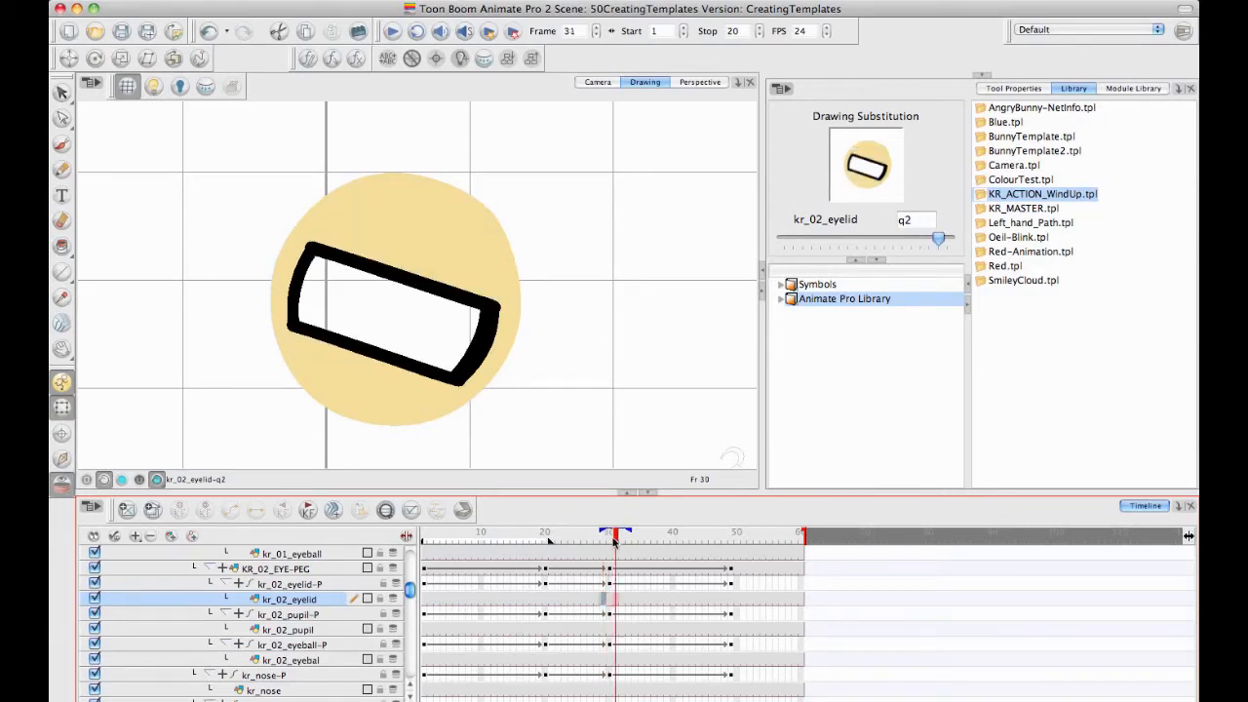
{"action": "left_click_drag", "start_coordinate": [941, 239], "coordinate": [947, 239]}
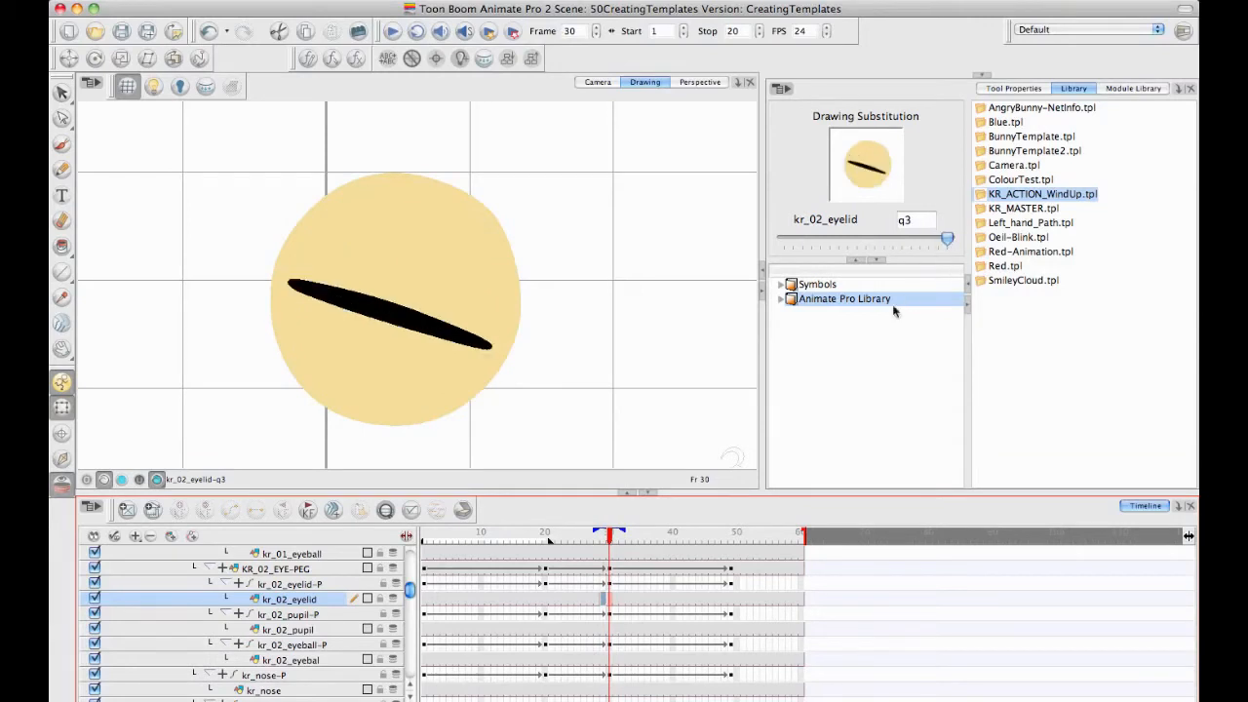
{"action": "mouse_move", "coordinate": [614, 535]}
{"action": "left_mouse_down"}
{"action": "mouse_move", "coordinate": [658, 542]}
{"action": "mouse_move", "coordinate": [622, 547]}
{"action": "left_mouse_up"}
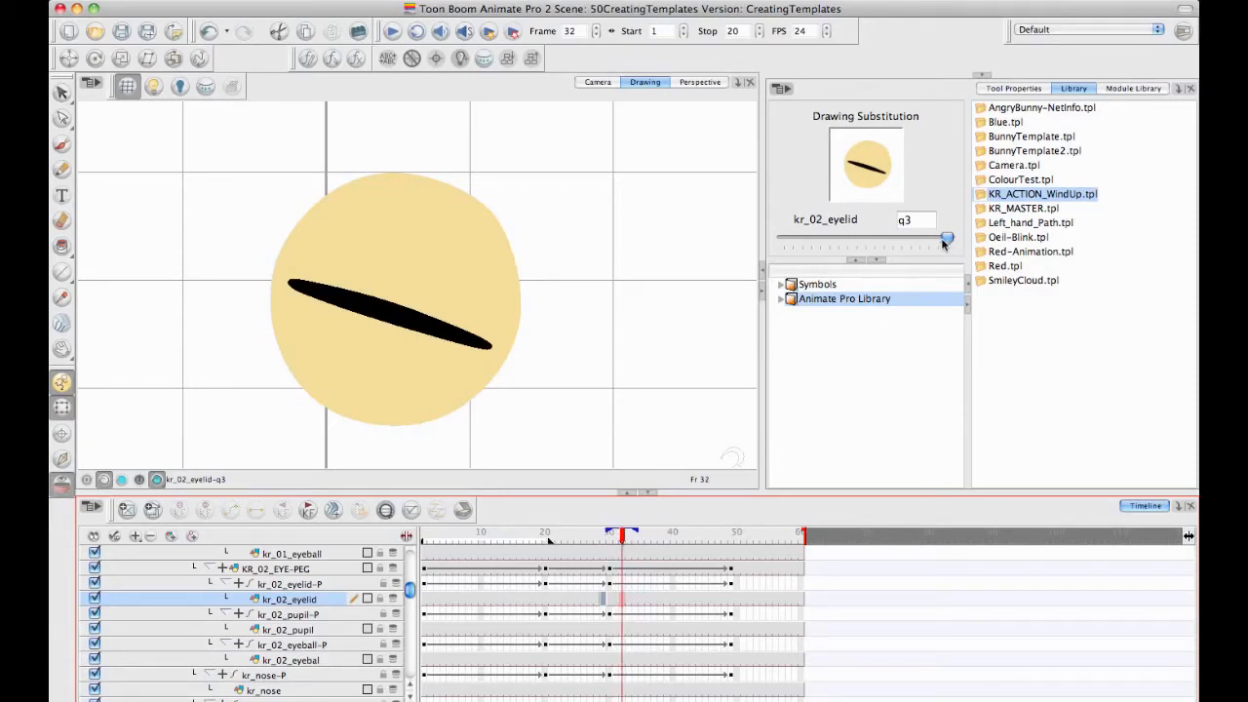
{"action": "left_click_drag", "start_coordinate": [944, 243], "coordinate": [939, 243]}
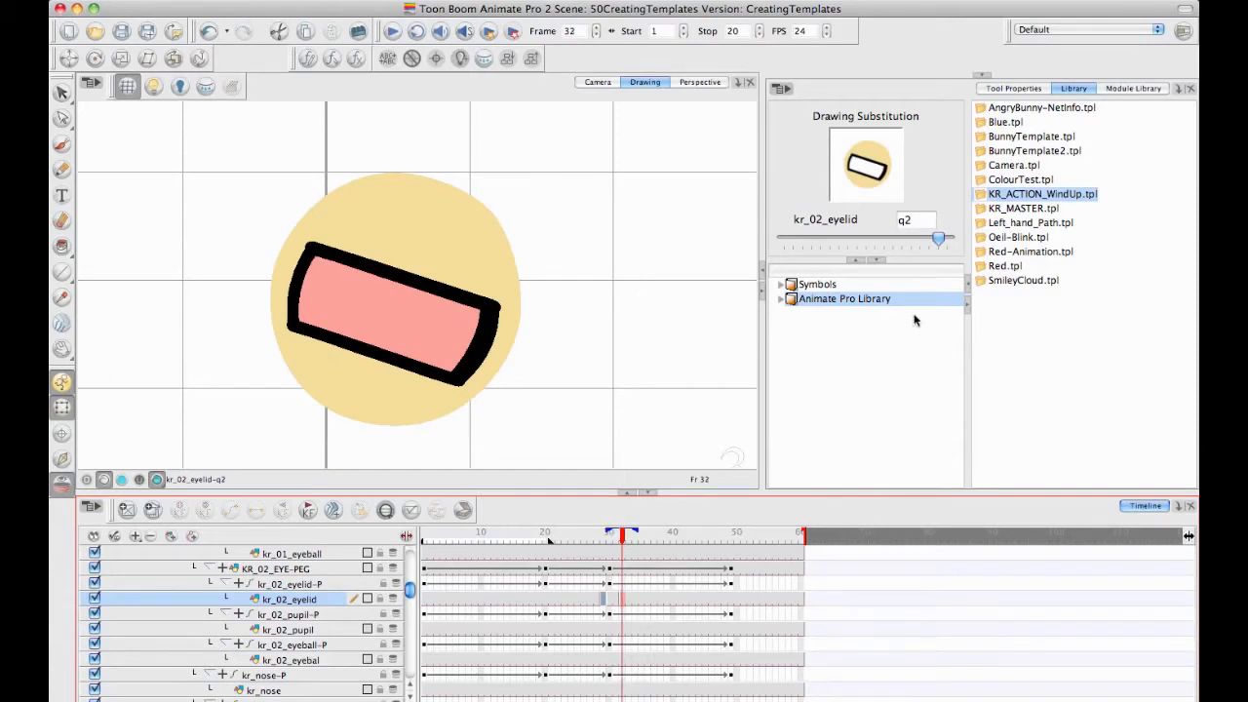
{"action": "key", "text": "period"}
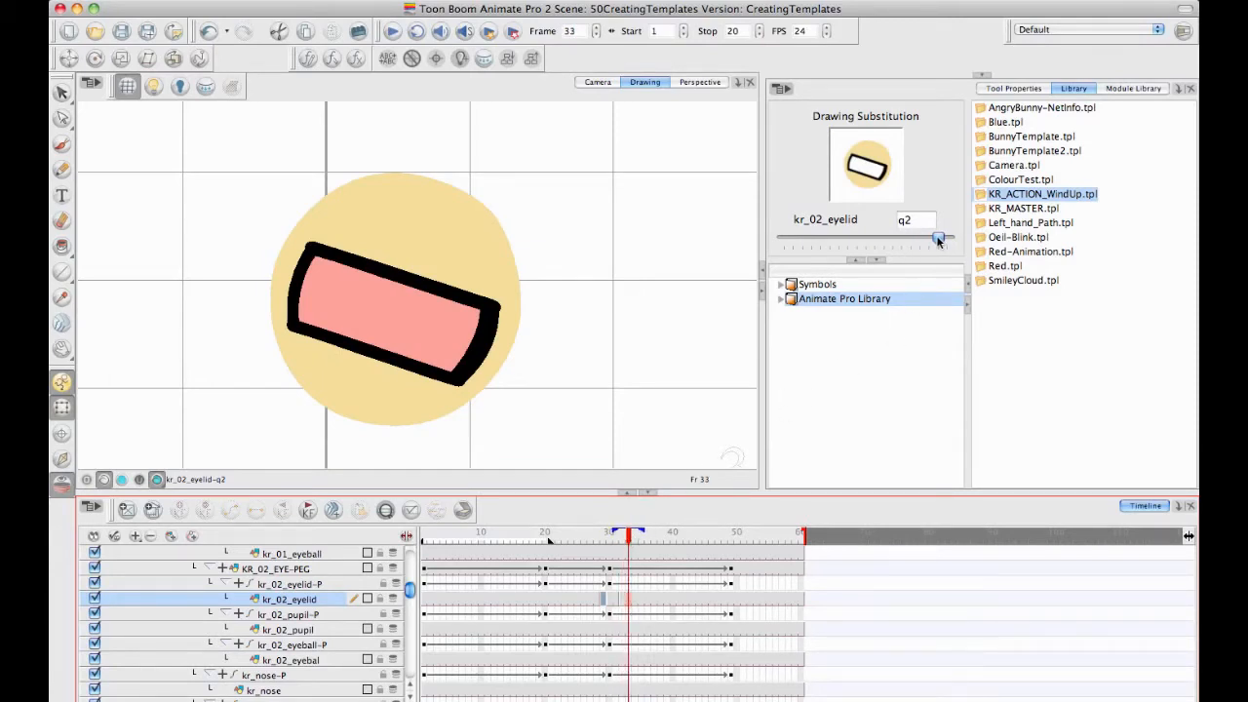
{"action": "left_click_drag", "start_coordinate": [938, 243], "coordinate": [930, 240]}
Preview the kr_02_eyelid blink in the Camera view by scrubbing from frame 33 back to frame 28
{"action": "left_click", "coordinate": [598, 81]}
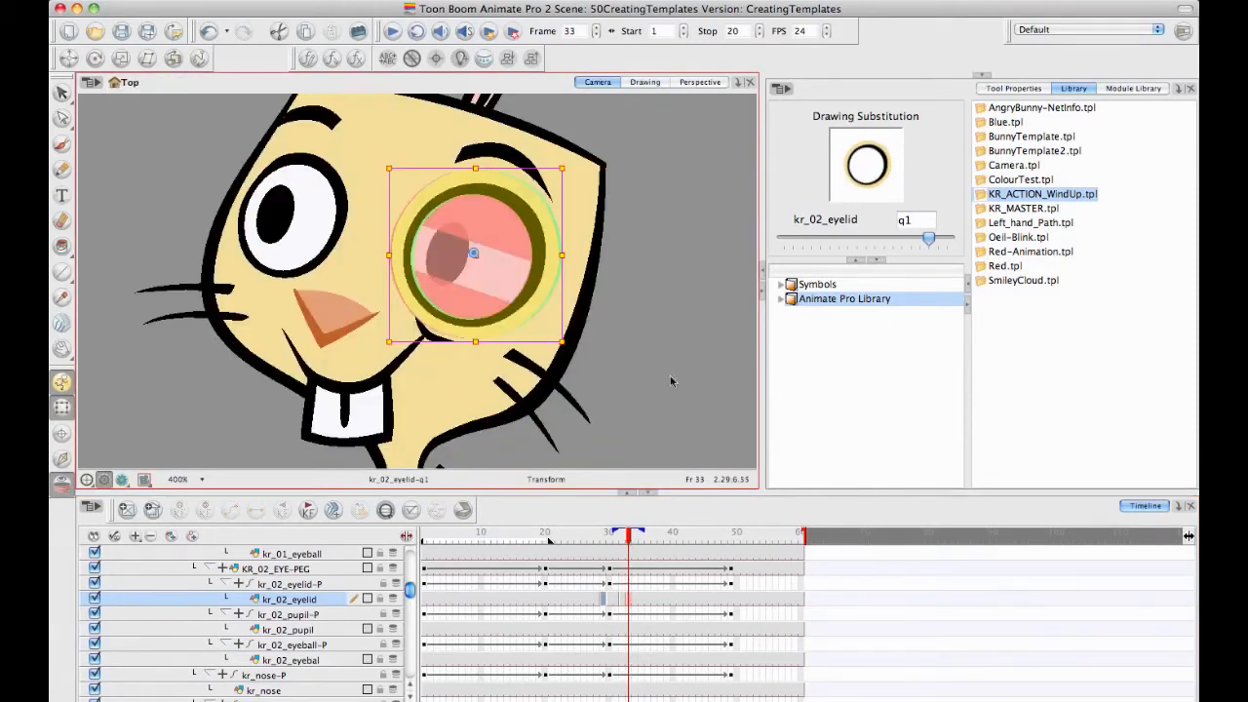
{"action": "left_click", "coordinate": [635, 393]}
{"action": "left_click", "coordinate": [620, 538]}
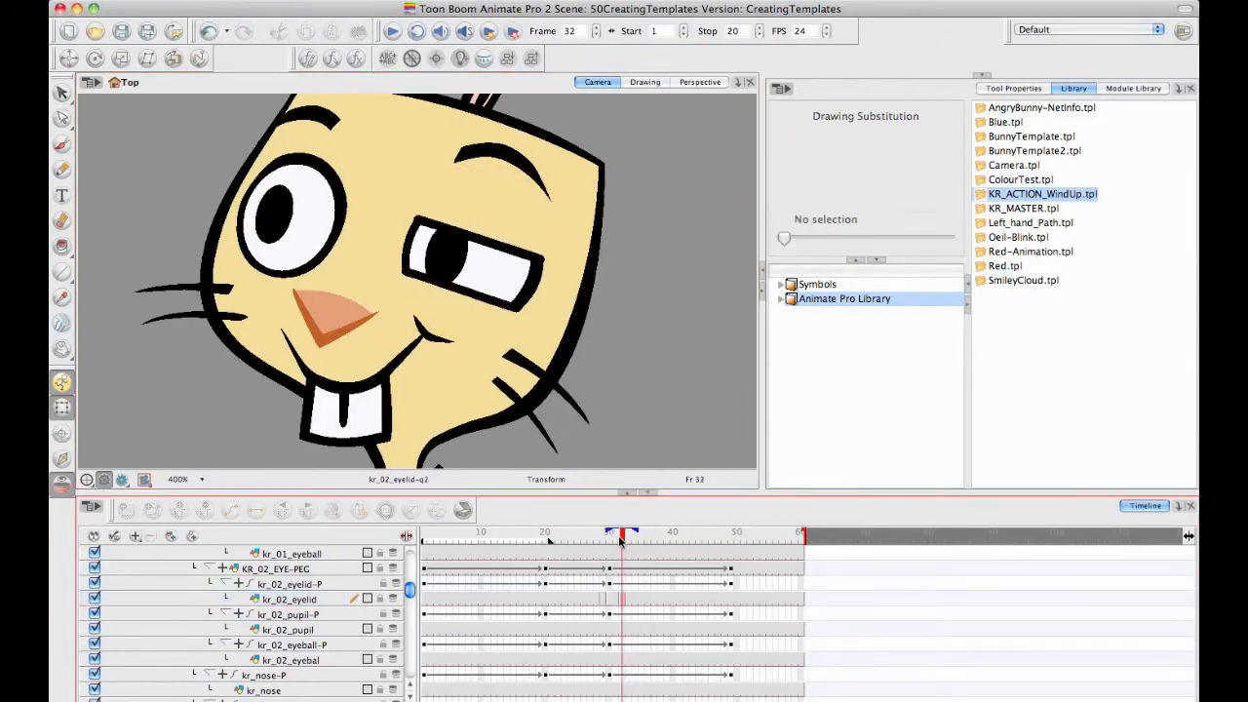
{"action": "left_click_drag", "start_coordinate": [620, 538], "coordinate": [595, 563]}
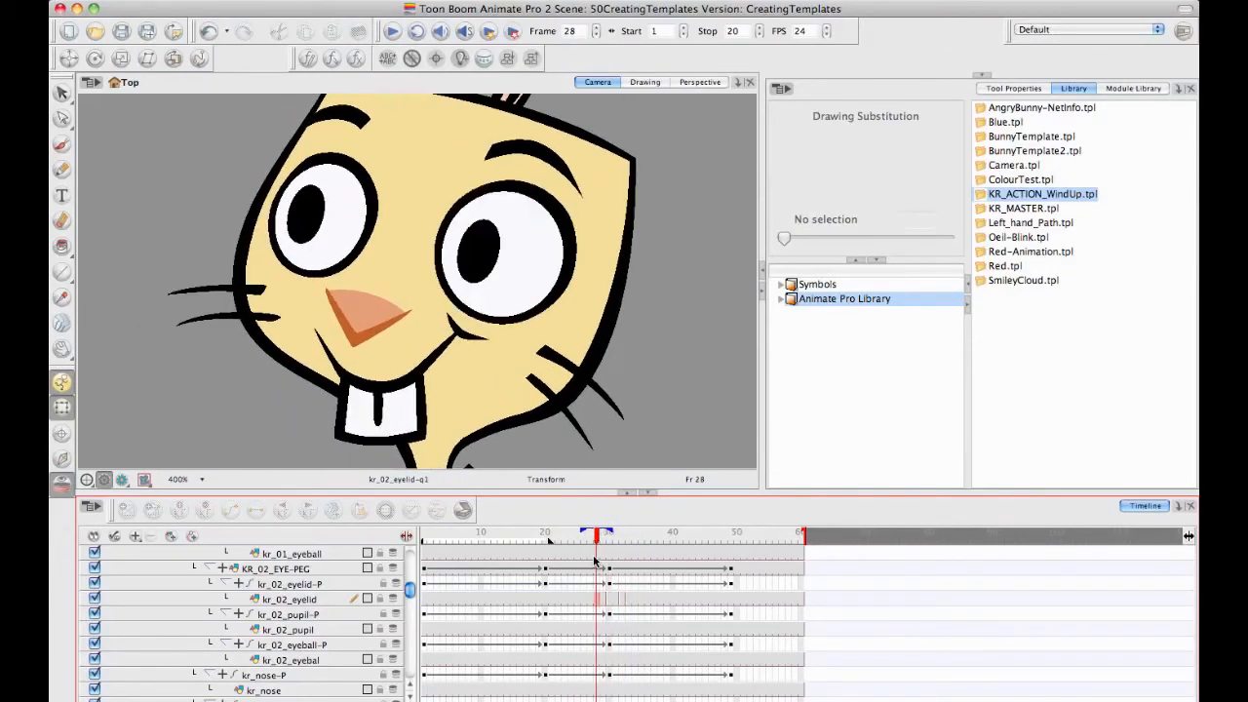
Copy the kr_02_eyelid drawings from frames 28 to 33 and paste them onto kr_01_eyelid starting at frame 28
{"action": "scroll", "coordinate": [409, 591], "scroll_direction": "up", "scroll_amount": 3}
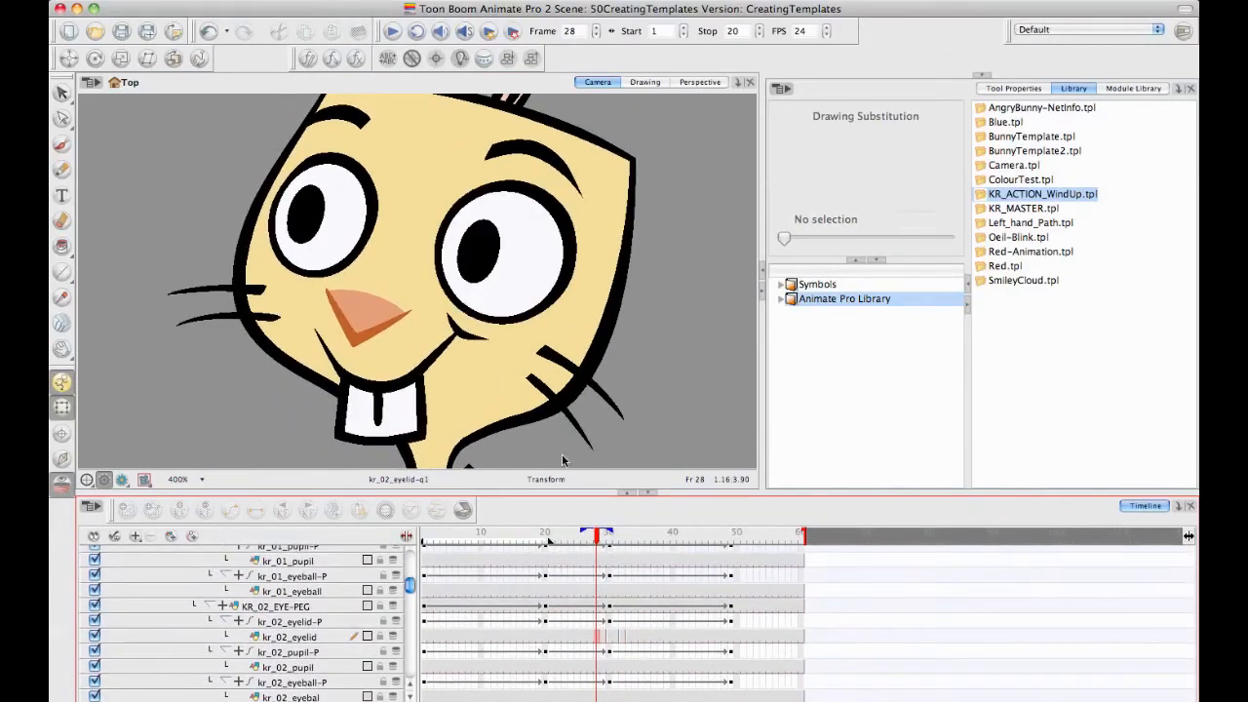
{"action": "scroll", "coordinate": [410, 584], "scroll_direction": "up", "scroll_amount": 3}
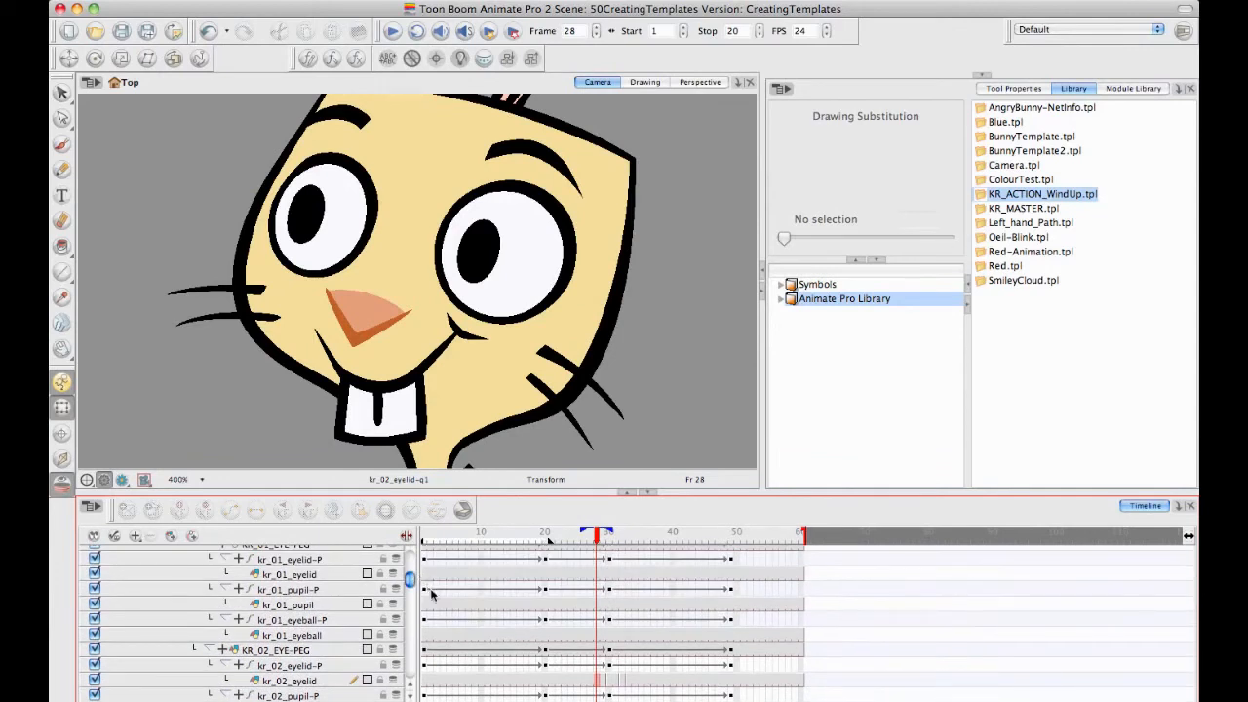
{"action": "left_click", "coordinate": [603, 680]}
{"action": "left_click", "coordinate": [597, 680]}
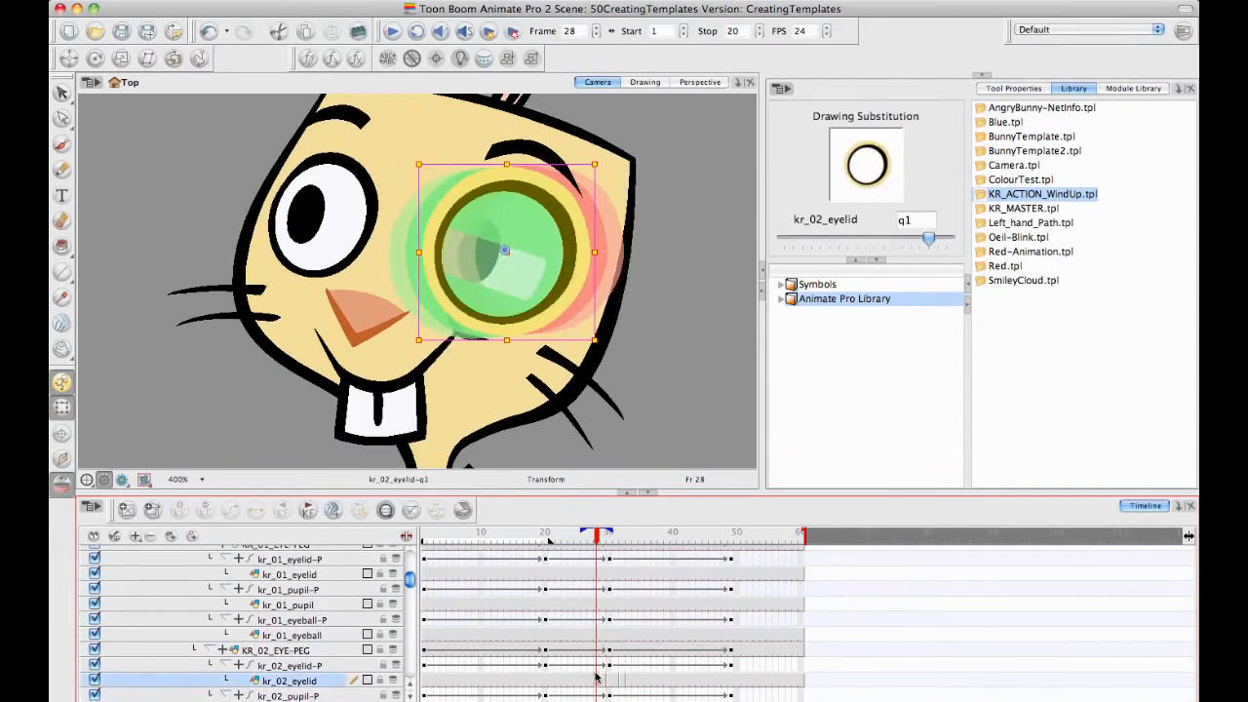
{"action": "left_click", "coordinate": [593, 576]}
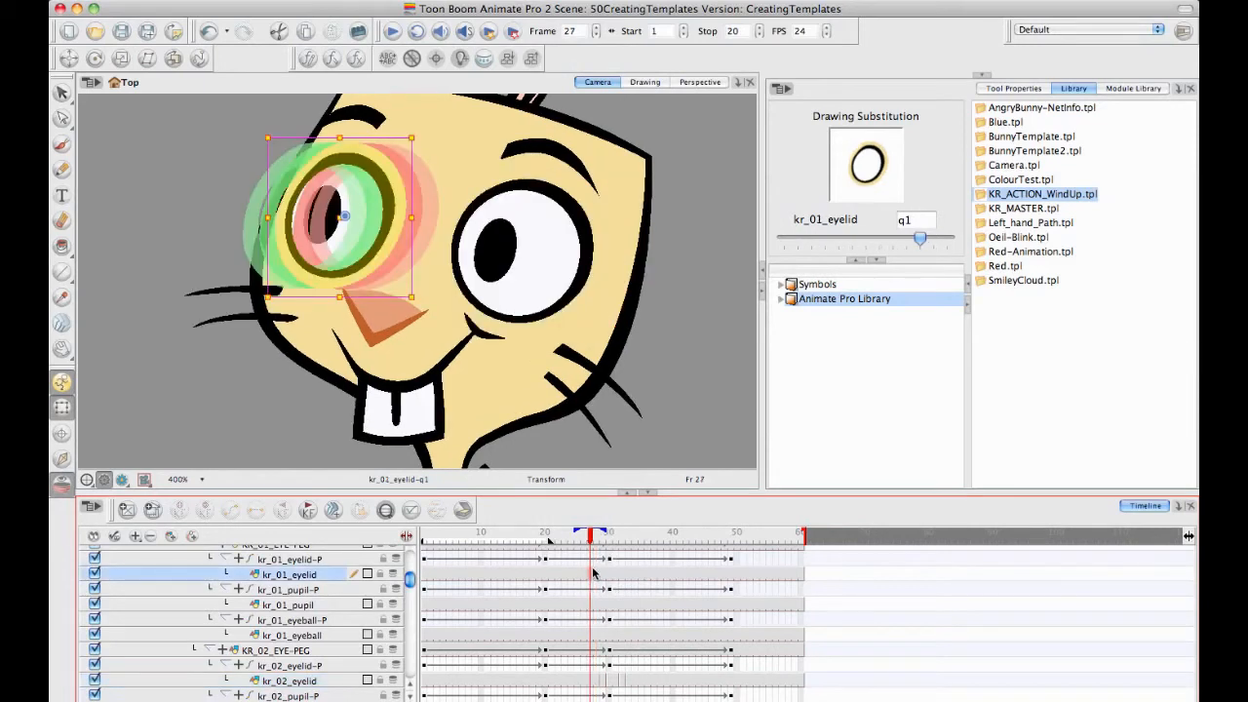
{"action": "left_click", "coordinate": [599, 576]}
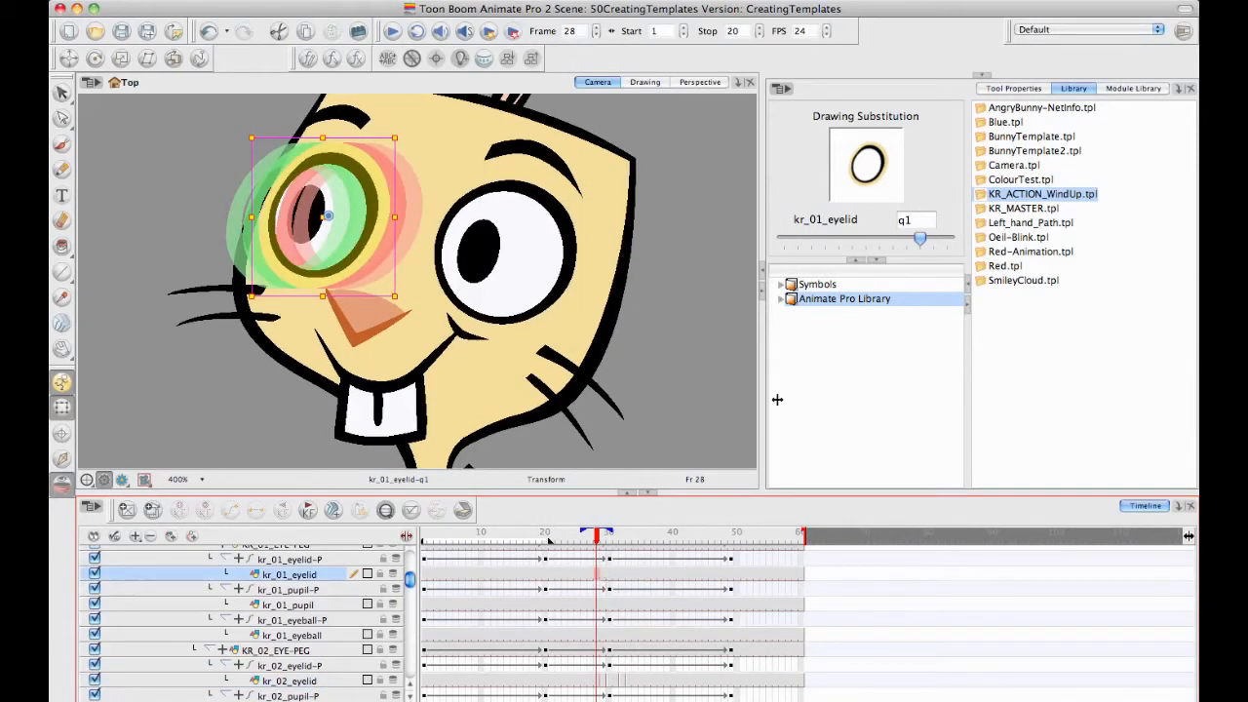
{"action": "mouse_move", "coordinate": [920, 238]}
{"action": "left_mouse_down"}
{"action": "mouse_move", "coordinate": [942, 238]}
{"action": "mouse_move", "coordinate": [924, 240]}
{"action": "left_mouse_up"}
{"action": "left_click", "coordinate": [599, 681]}
{"action": "left_click_drag", "start_coordinate": [618, 682], "coordinate": [627, 684]}
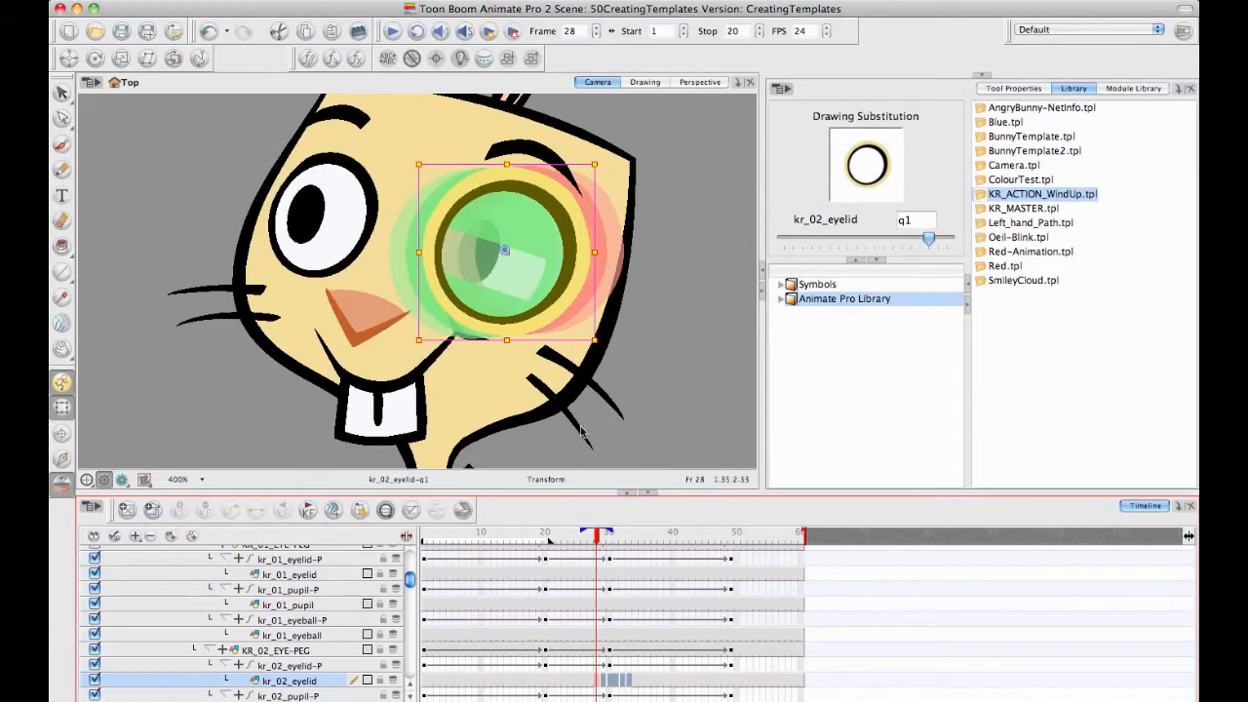
{"action": "left_click", "coordinate": [598, 575]}
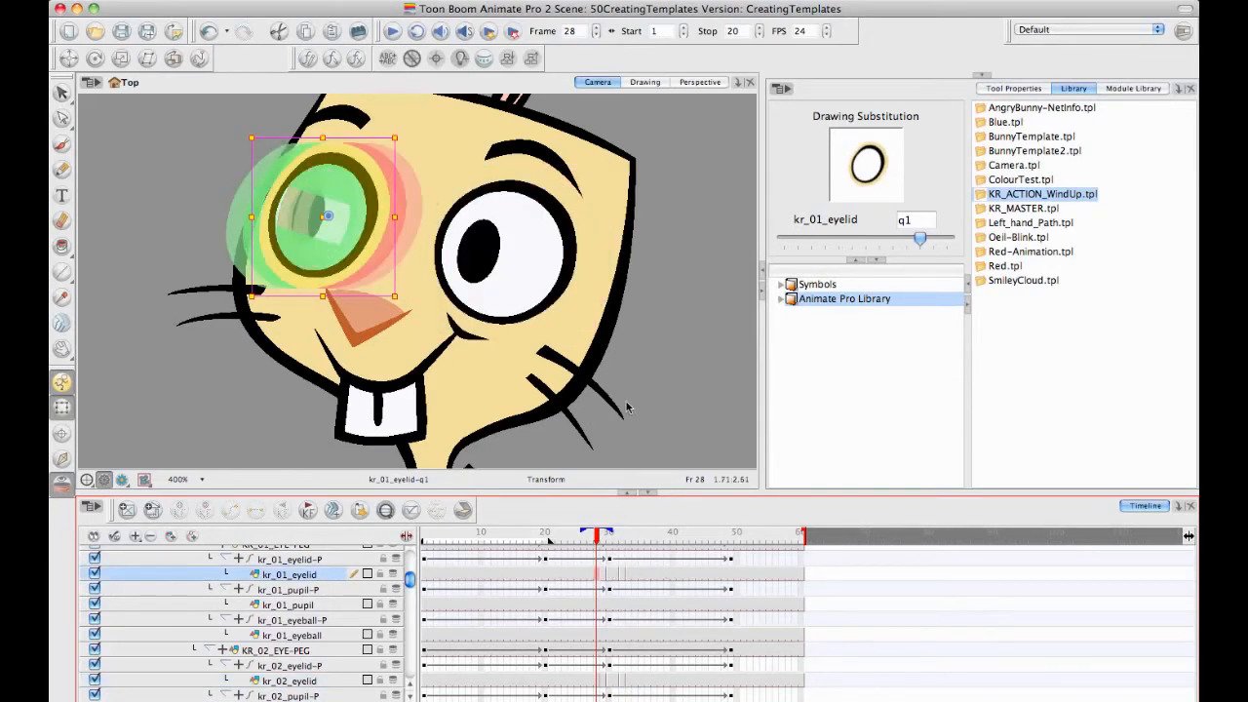
Scrub through the blink on both eyes and examine the kr_01_eyelid drawing exposures around frame 29 in the Xsheet
{"action": "left_click", "coordinate": [603, 534]}
{"action": "mouse_move", "coordinate": [603, 539]}
{"action": "left_mouse_down"}
{"action": "mouse_move", "coordinate": [634, 540]}
{"action": "mouse_move", "coordinate": [586, 539]}
{"action": "left_mouse_up"}
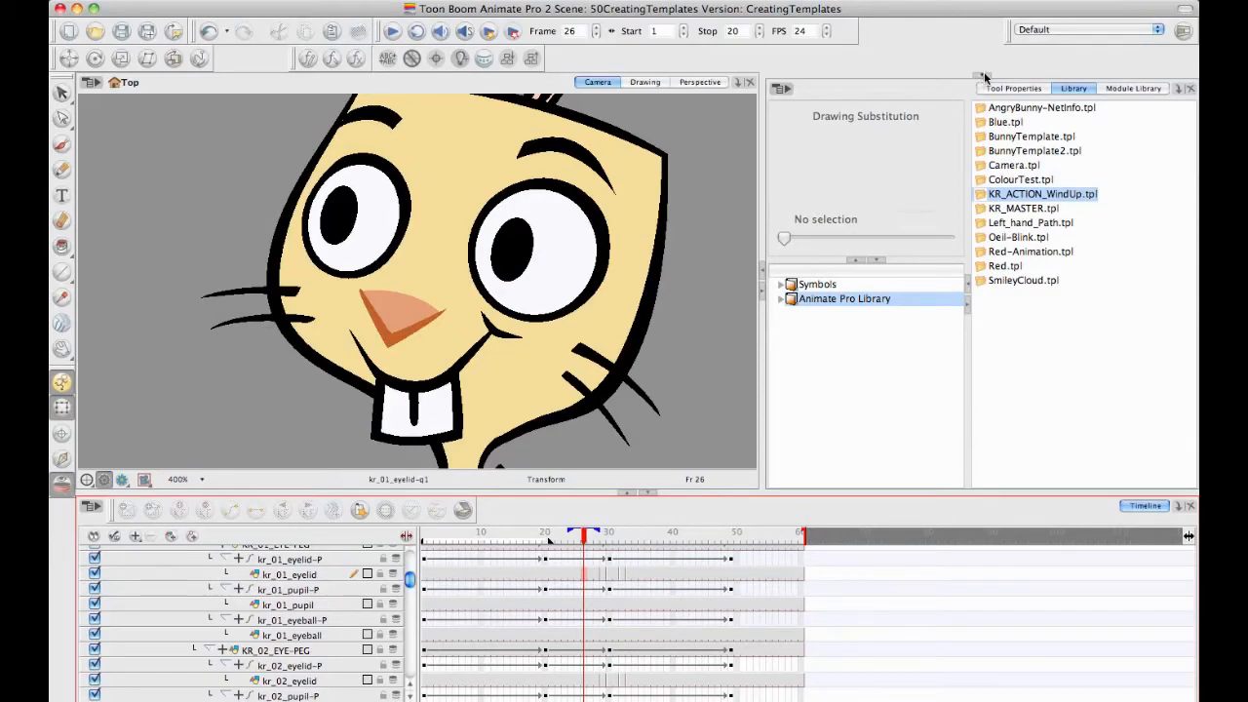
{"action": "left_click_drag", "start_coordinate": [985, 78], "coordinate": [985, 246]}
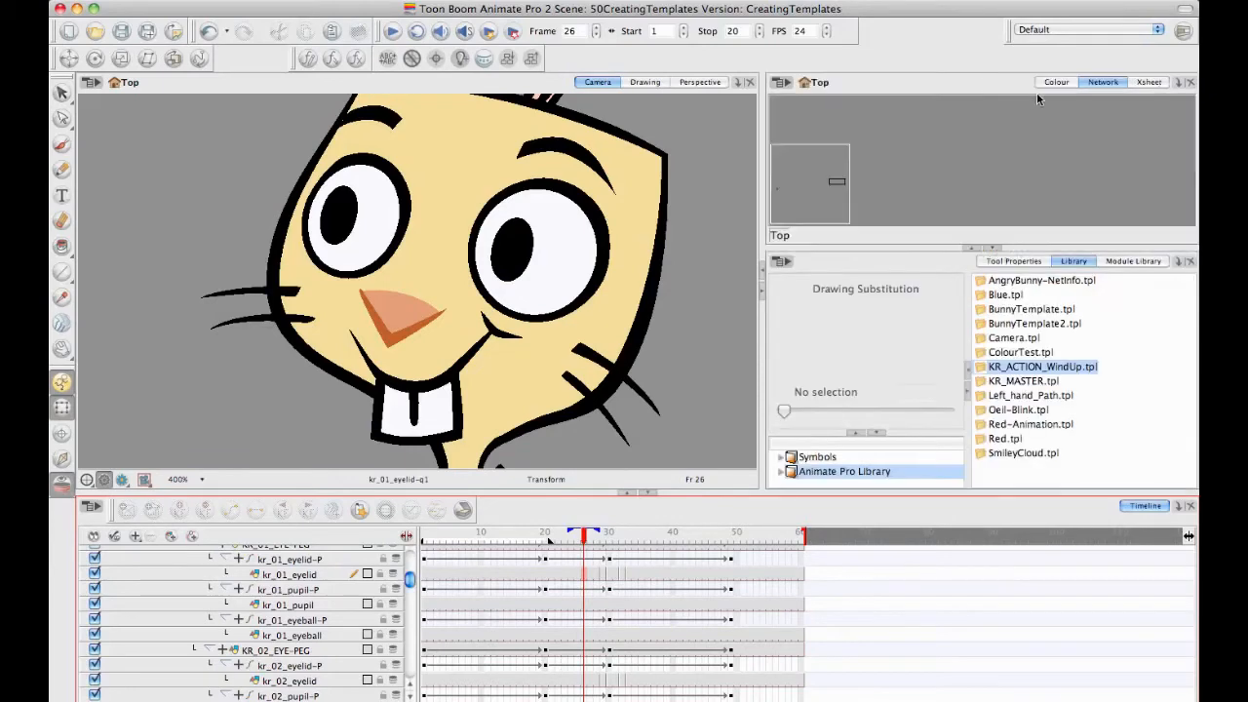
{"action": "left_click", "coordinate": [987, 248]}
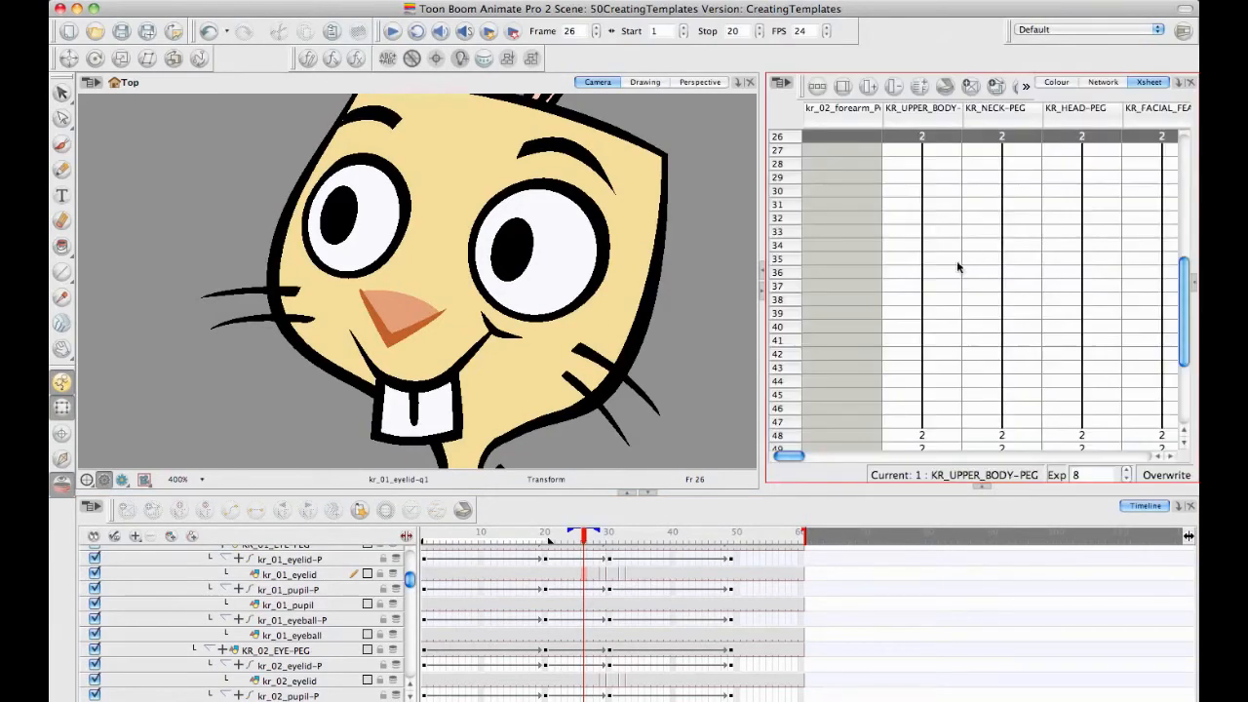
{"action": "left_click", "coordinate": [603, 574]}
{"action": "left_click_drag", "start_coordinate": [1188, 285], "coordinate": [1196, 254]}
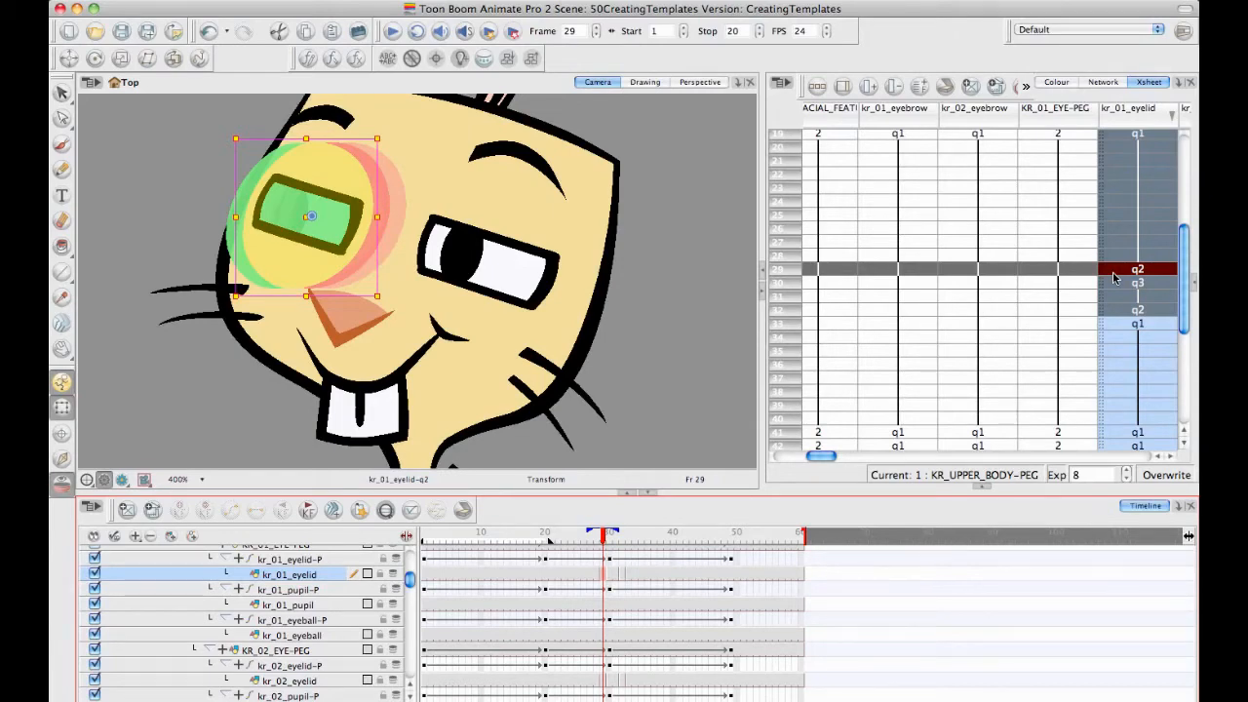
{"action": "left_click", "coordinate": [636, 431]}
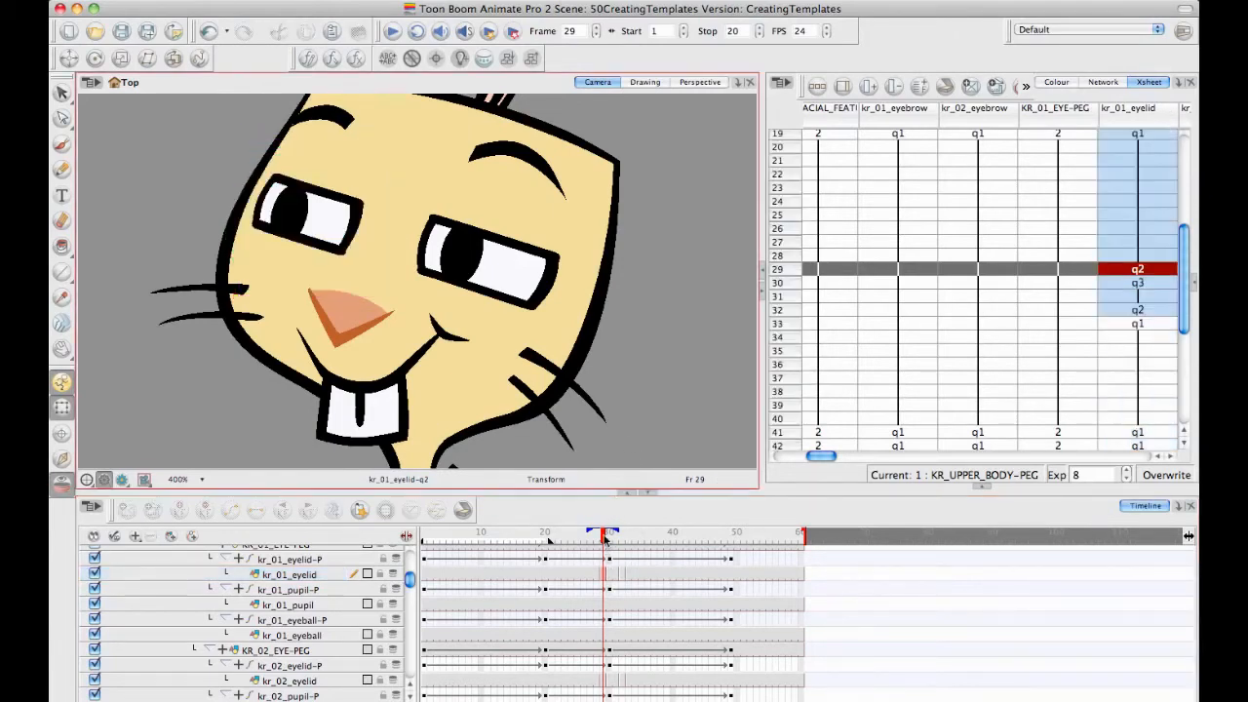
Move to frame 27, display the template Library and give the timeline more height
{"action": "mouse_move", "coordinate": [605, 538]}
{"action": "left_mouse_down"}
{"action": "mouse_move", "coordinate": [592, 539]}
{"action": "mouse_move", "coordinate": [633, 552]}
{"action": "mouse_move", "coordinate": [590, 552]}
{"action": "left_mouse_up"}
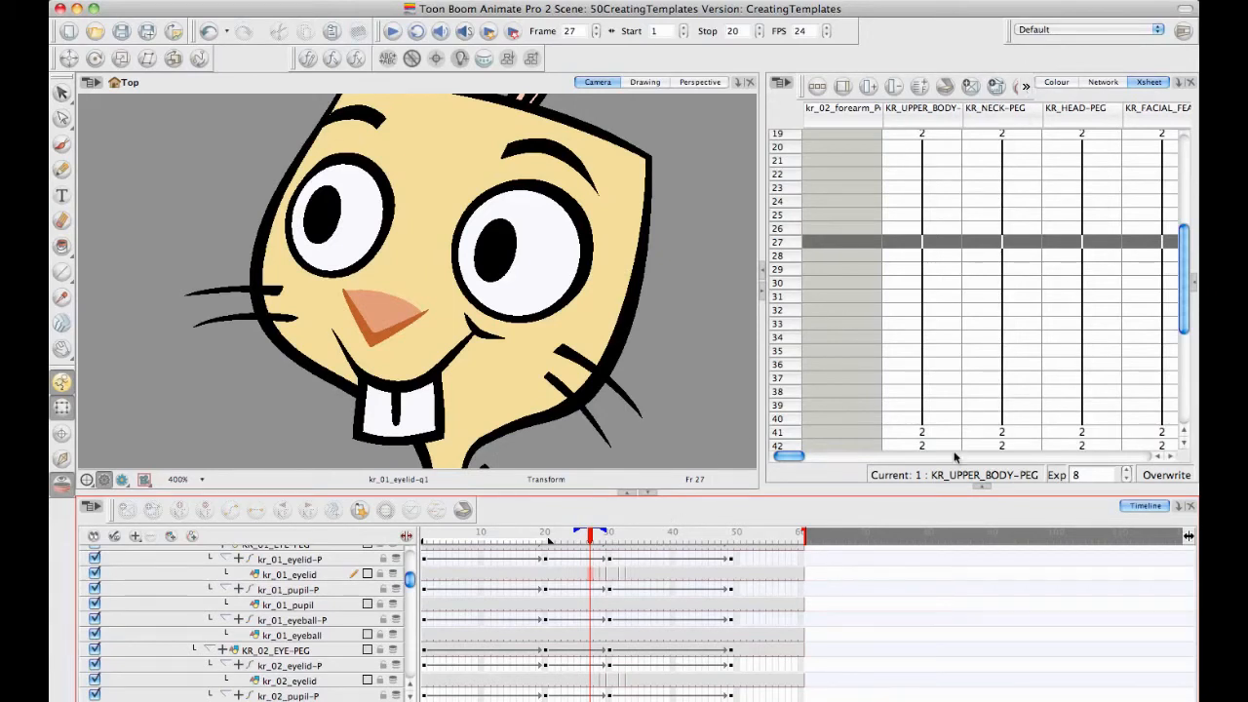
{"action": "left_click", "coordinate": [983, 487]}
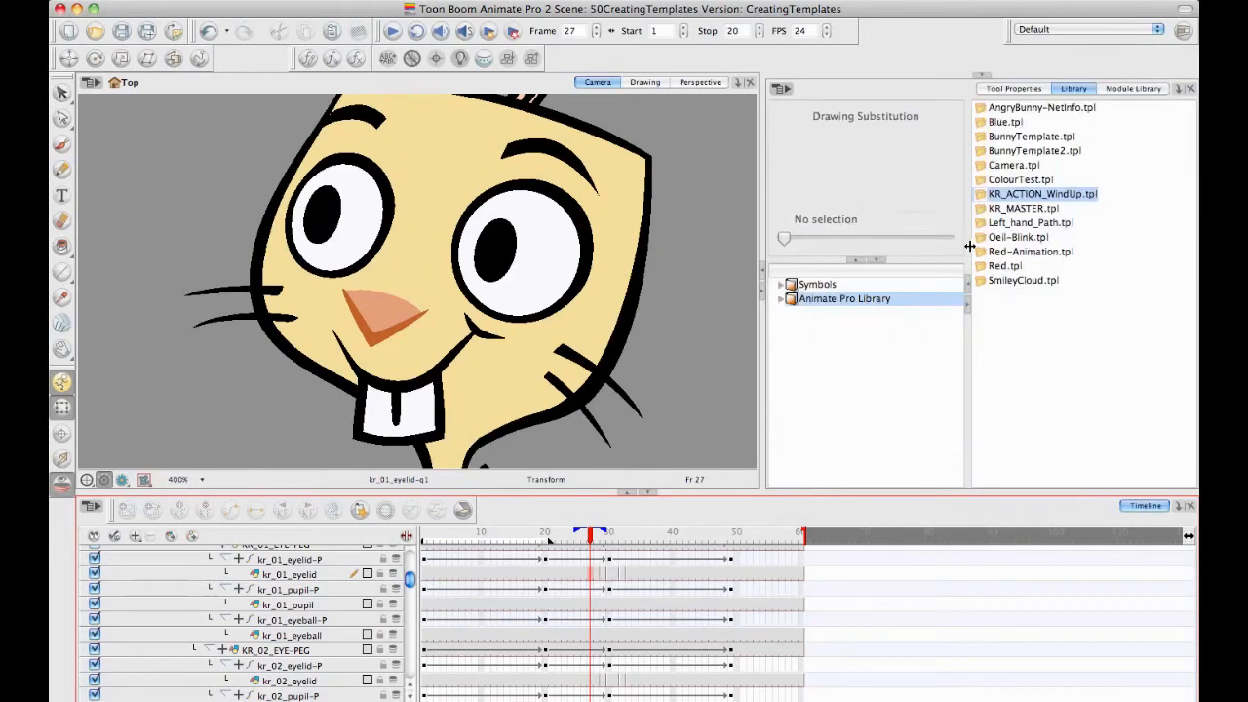
{"action": "left_click", "coordinate": [1021, 408]}
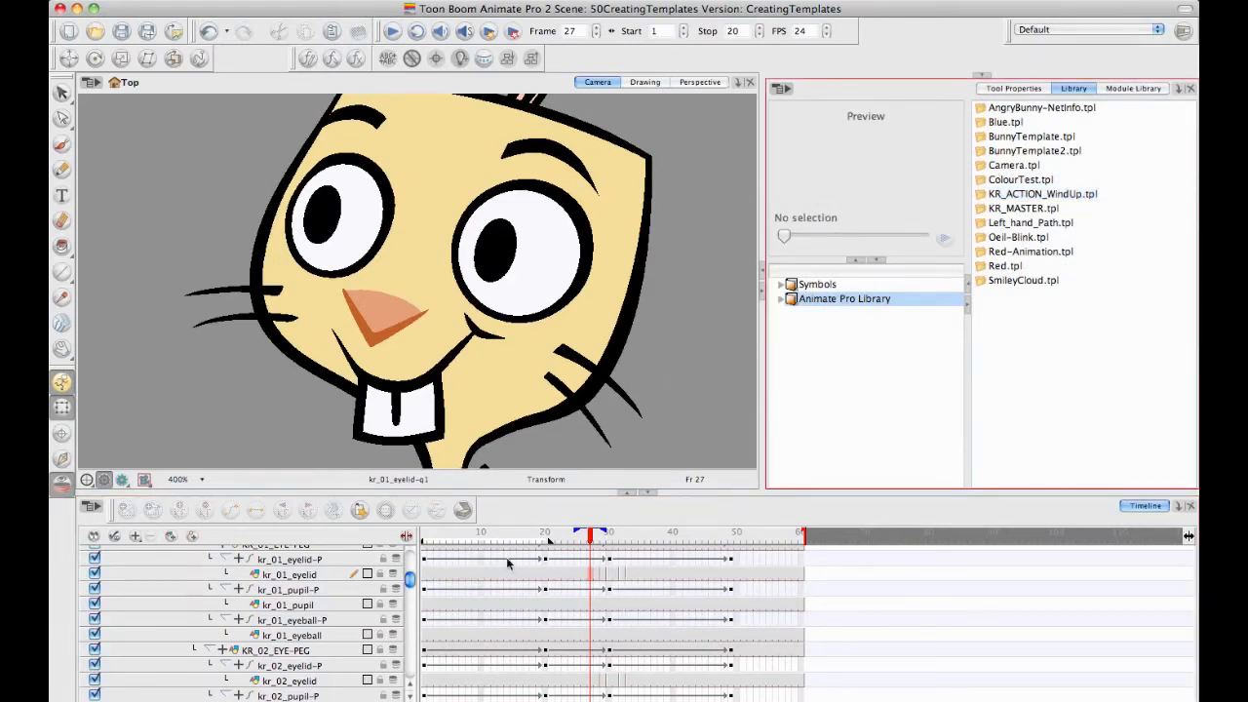
{"action": "left_click_drag", "start_coordinate": [500, 491], "coordinate": [500, 455]}
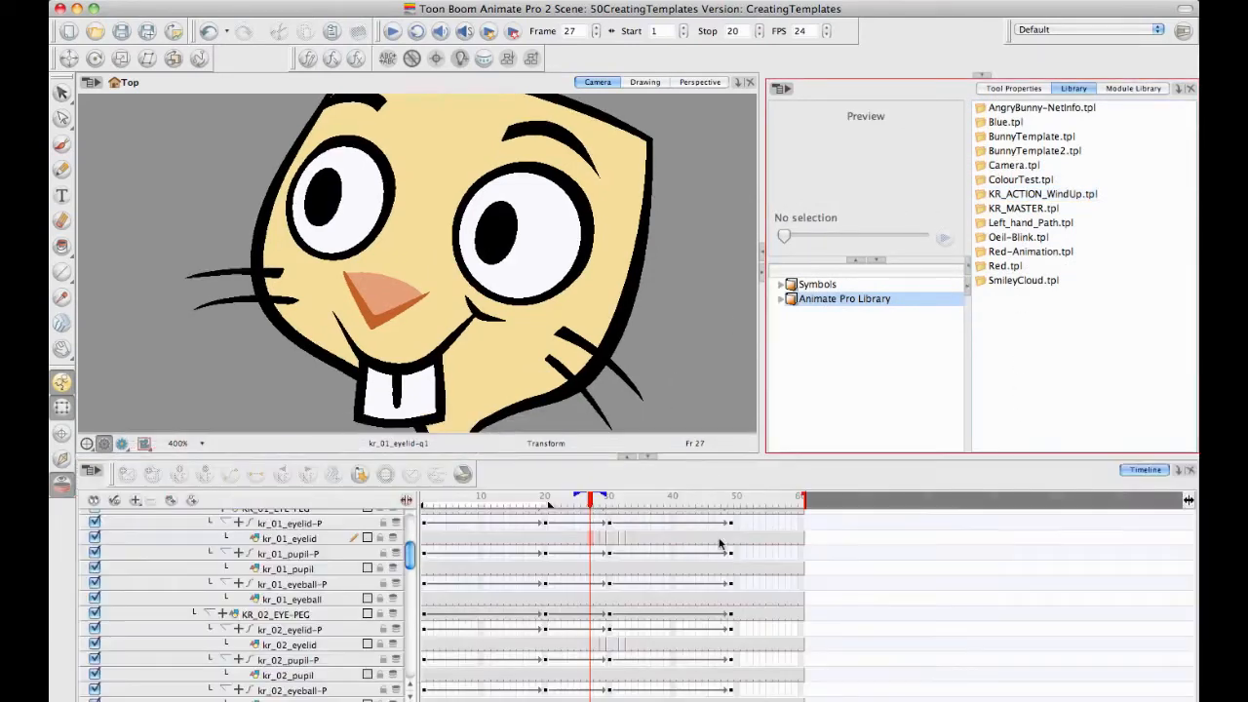
Collapse the KR_01_EYE-PEG and KR_02_EYE-PEG layer groups in the timeline
{"action": "left_click_drag", "start_coordinate": [411, 556], "coordinate": [410, 552]}
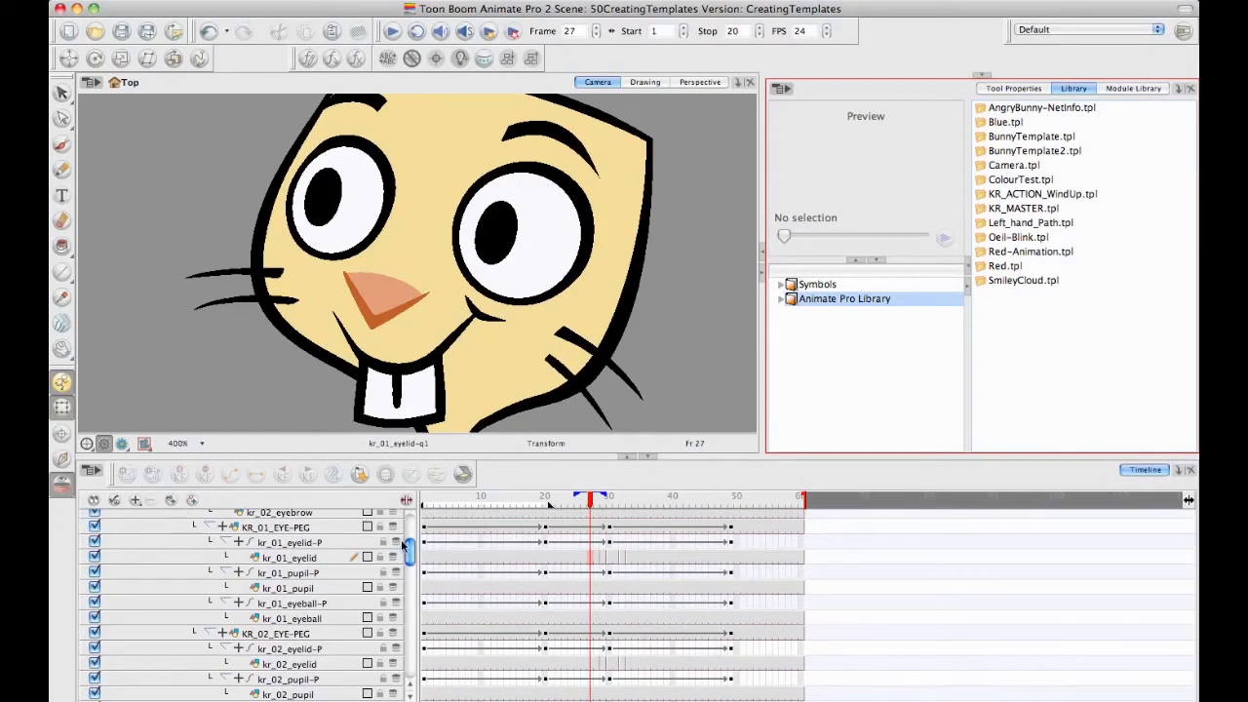
{"action": "scroll", "coordinate": [409, 546], "scroll_direction": "up", "scroll_amount": 2}
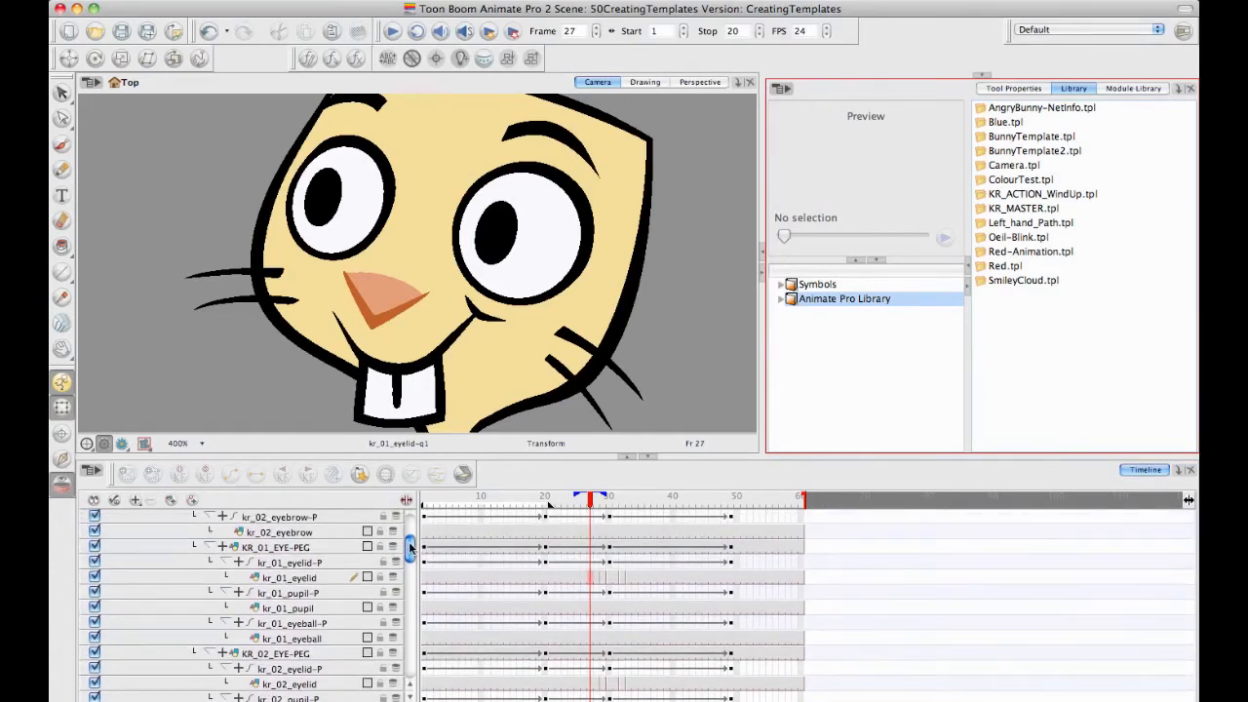
{"action": "left_click", "coordinate": [210, 547]}
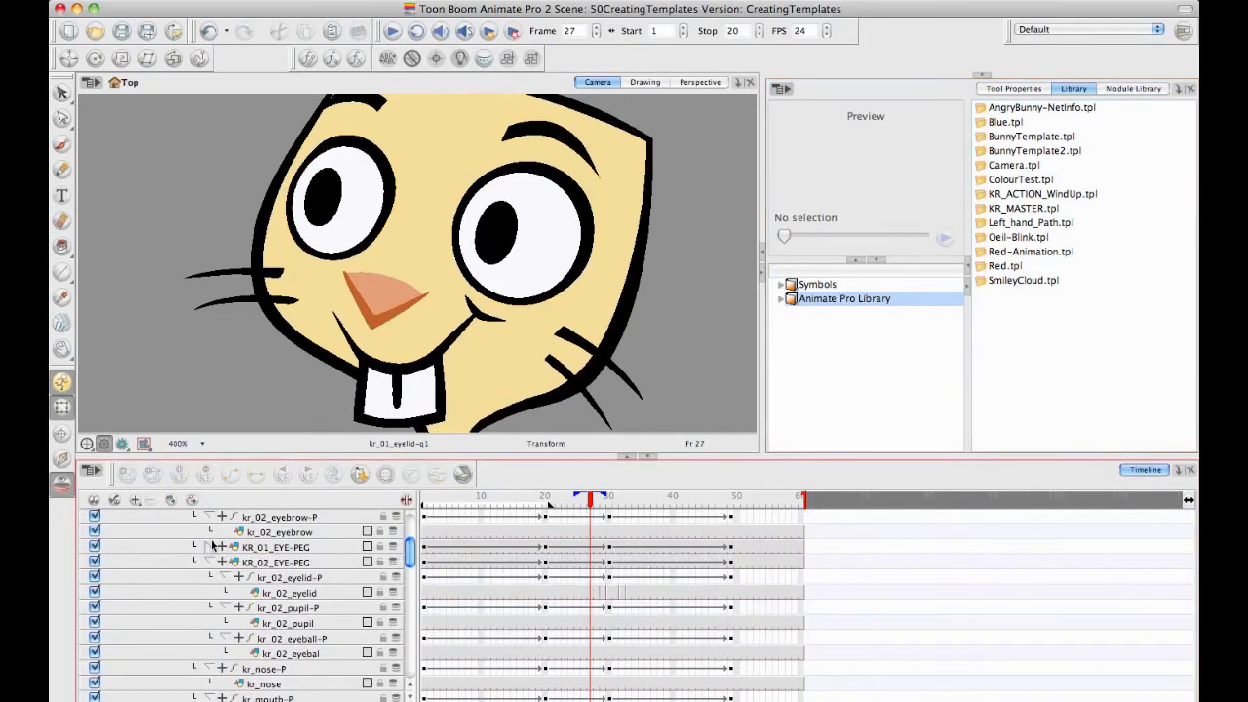
{"action": "left_click", "coordinate": [211, 563]}
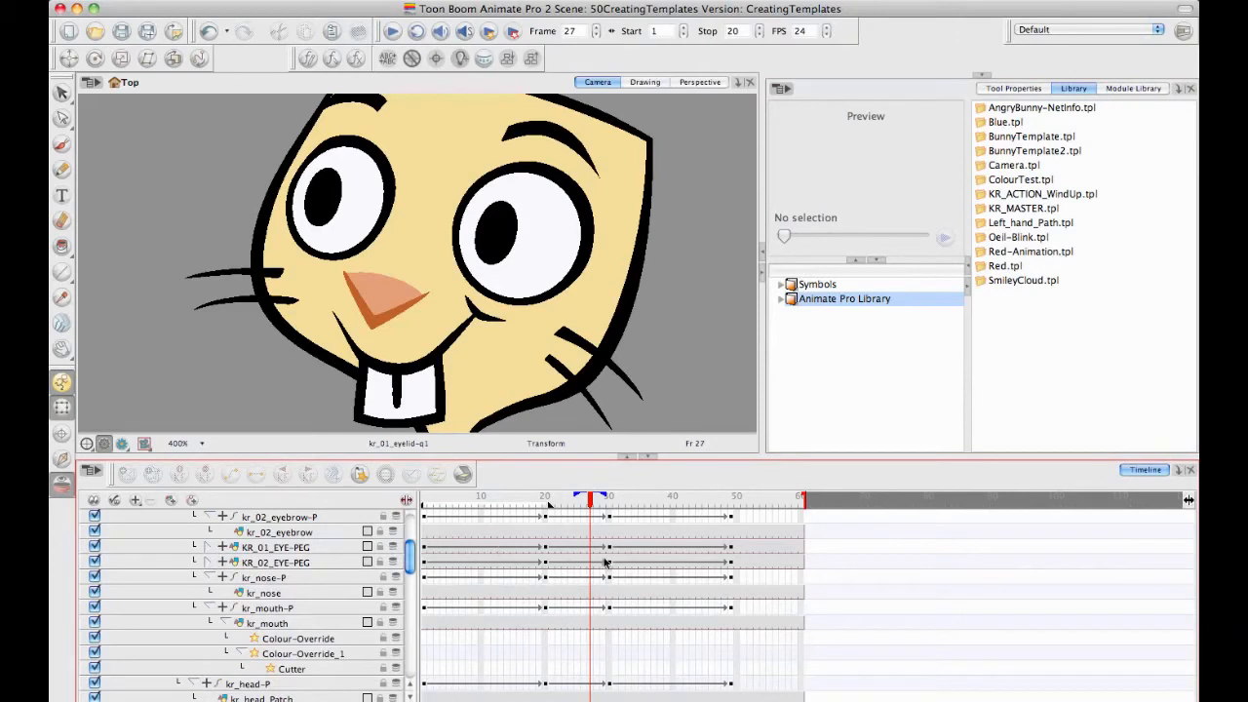
Locate the start of the blink on kr_01_eyelid, stop at frame 28 and leave KR_01_EYE-PEG collapsed
{"action": "left_click", "coordinate": [209, 548]}
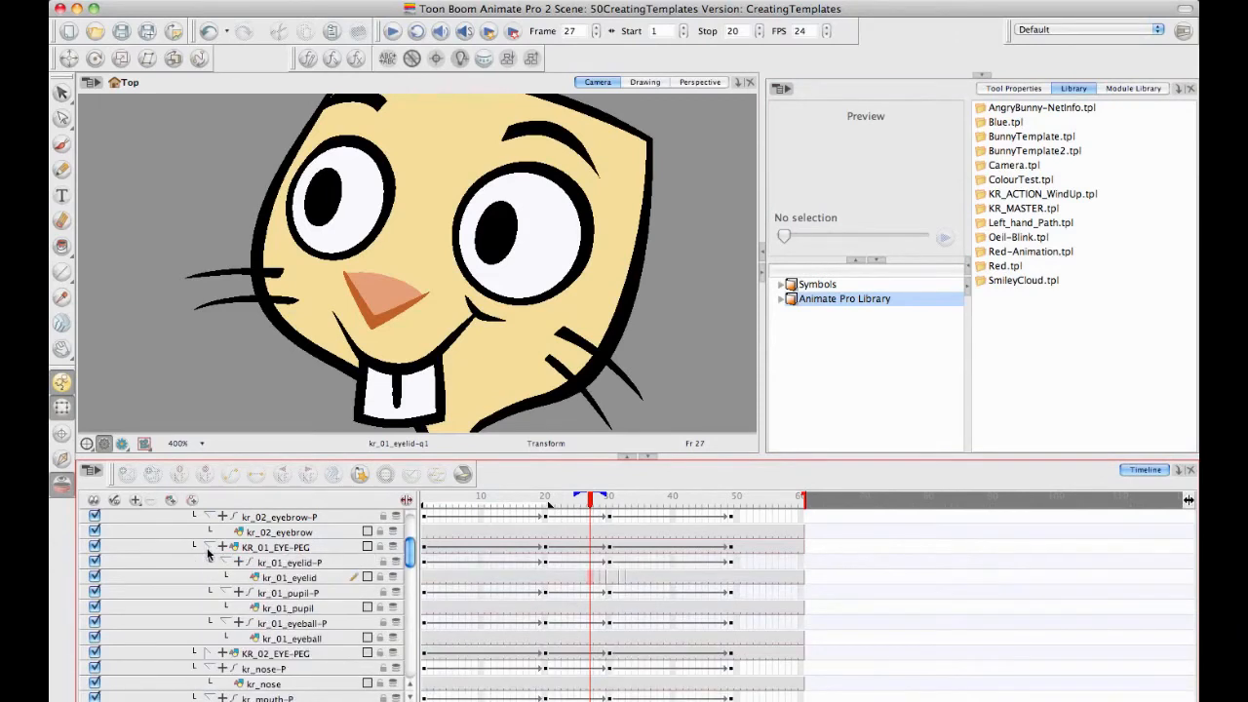
{"action": "left_click", "coordinate": [206, 548]}
{"action": "left_click", "coordinate": [206, 547]}
{"action": "left_click", "coordinate": [604, 499]}
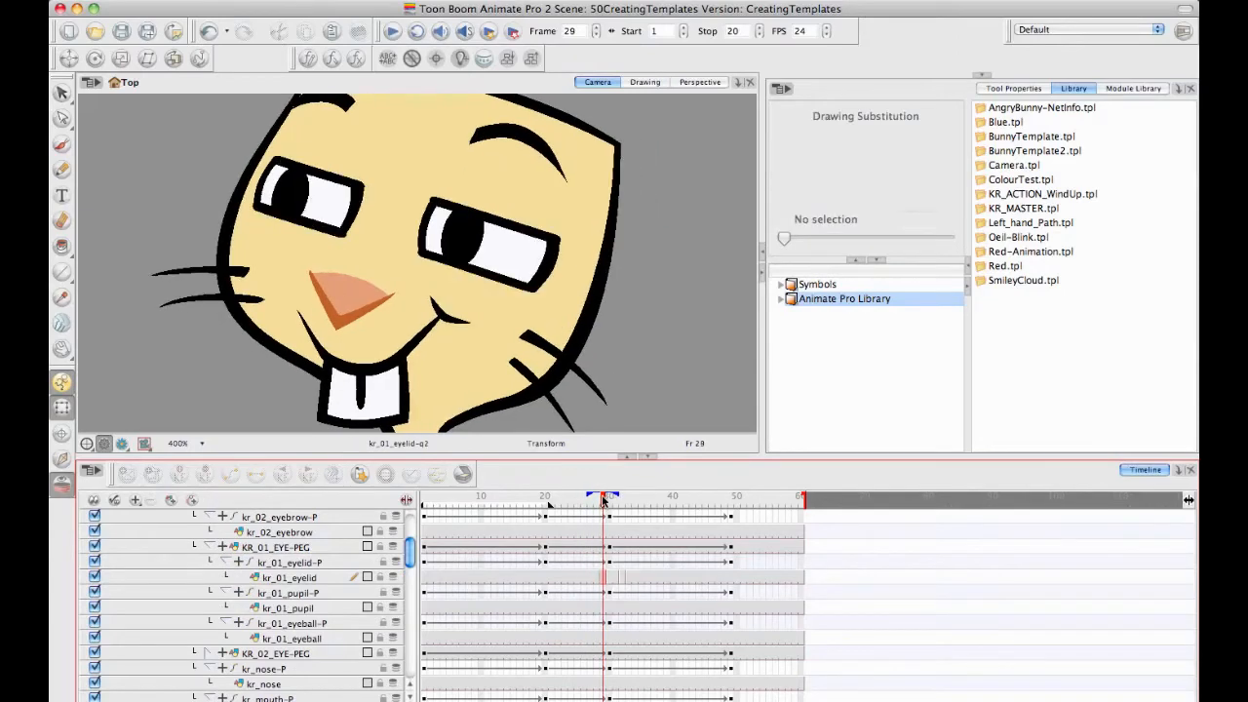
{"action": "mouse_move", "coordinate": [605, 499]}
{"action": "left_mouse_down"}
{"action": "mouse_move", "coordinate": [639, 501]}
{"action": "mouse_move", "coordinate": [595, 500]}
{"action": "left_mouse_up"}
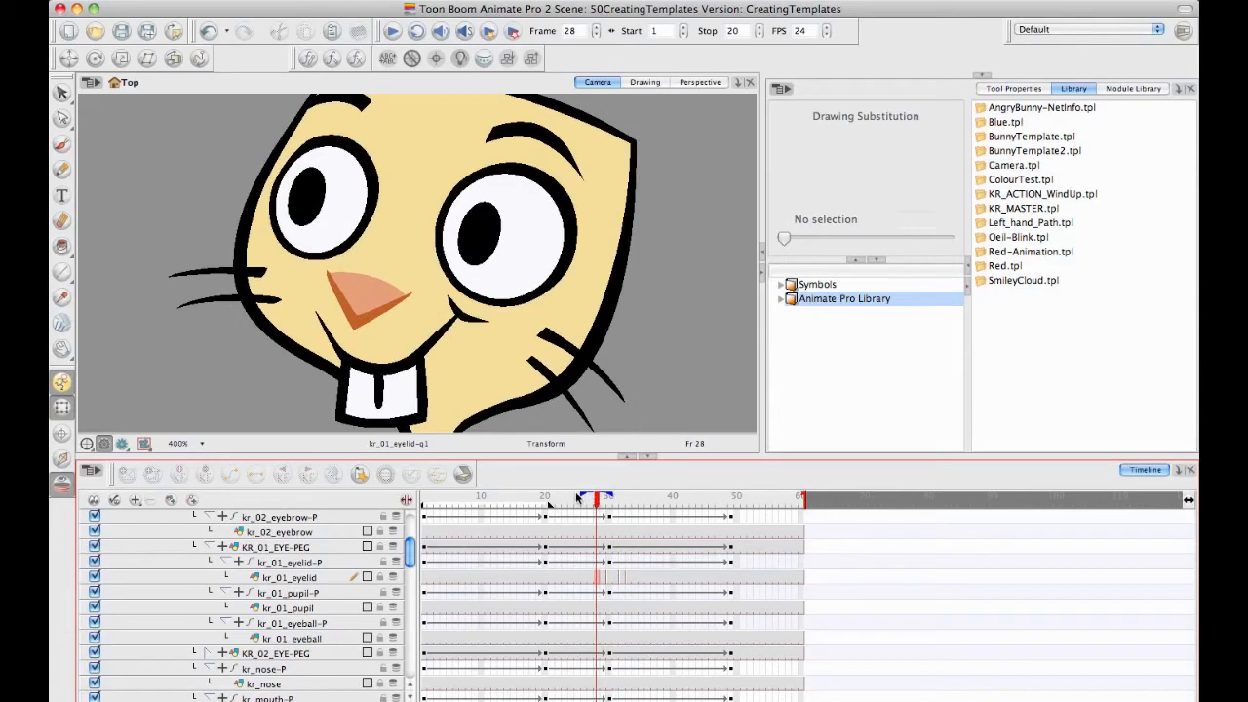
{"action": "left_click", "coordinate": [211, 548]}
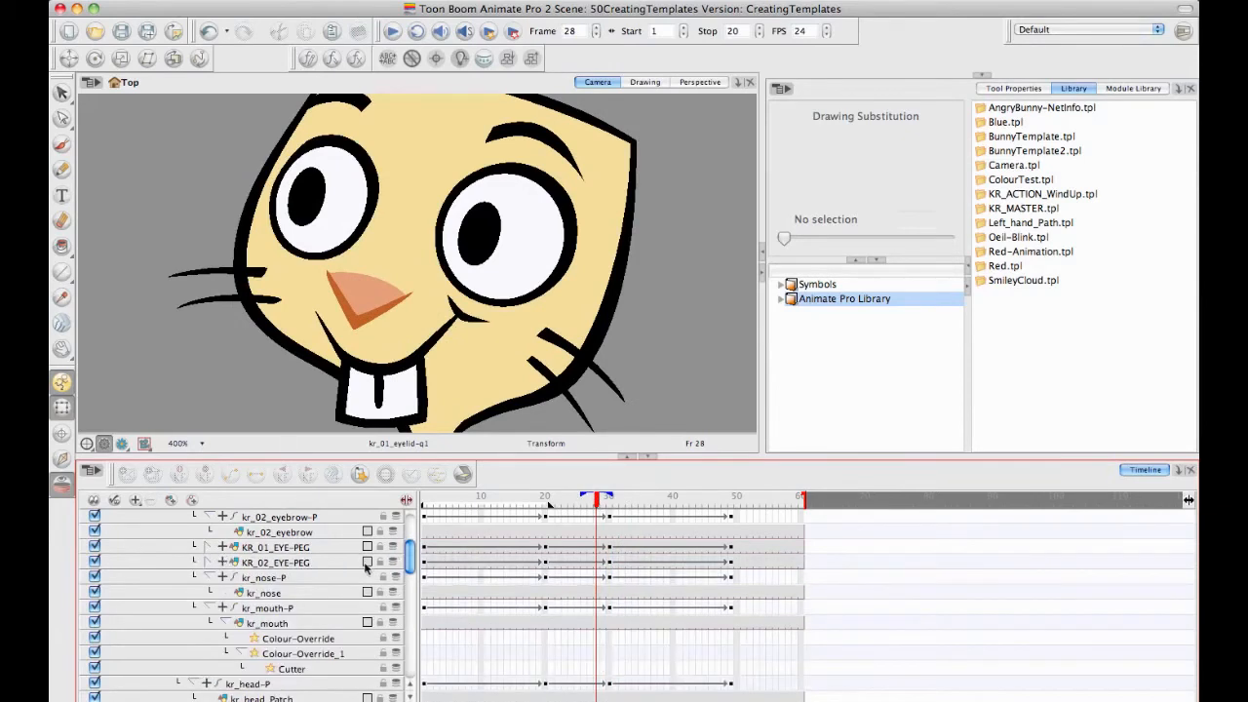
Save frames 28 to 32 of KR_01_EYE-PEG and KR_02_EYE-PEG as a library template named KR_ACTION_Blink
{"action": "left_click_drag", "start_coordinate": [597, 549], "coordinate": [625, 562]}
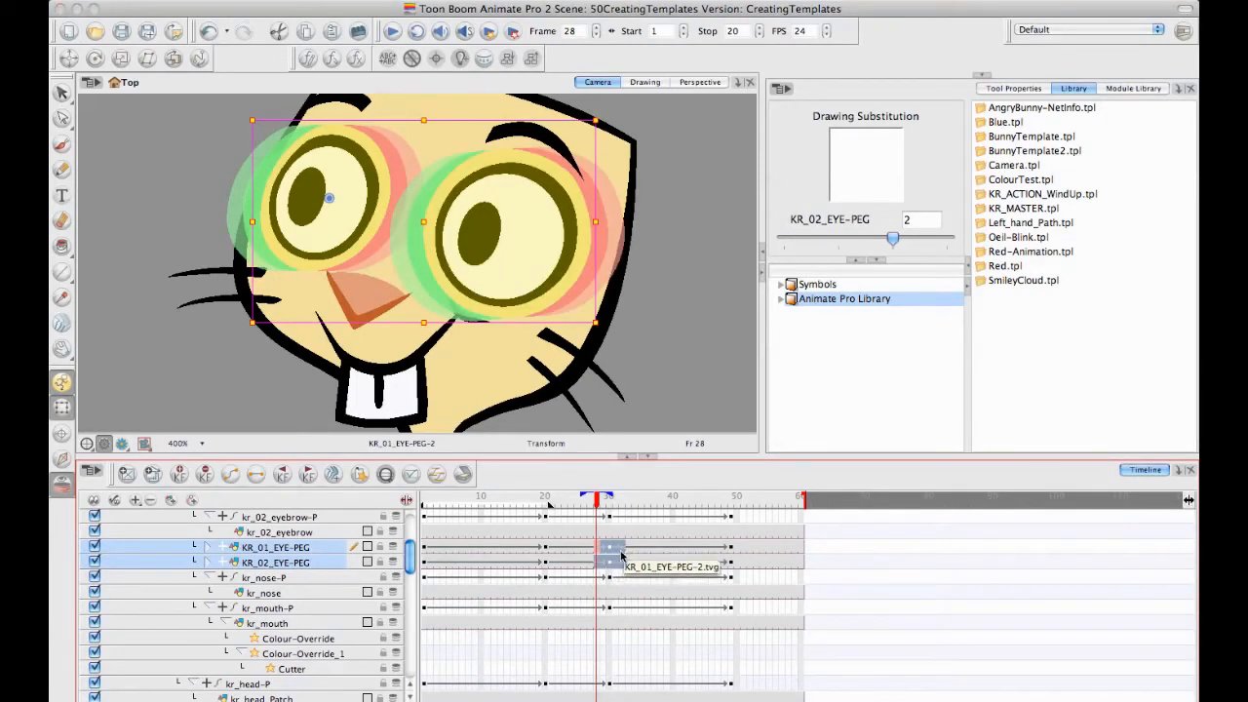
{"action": "left_click_drag", "start_coordinate": [622, 551], "coordinate": [1055, 380]}
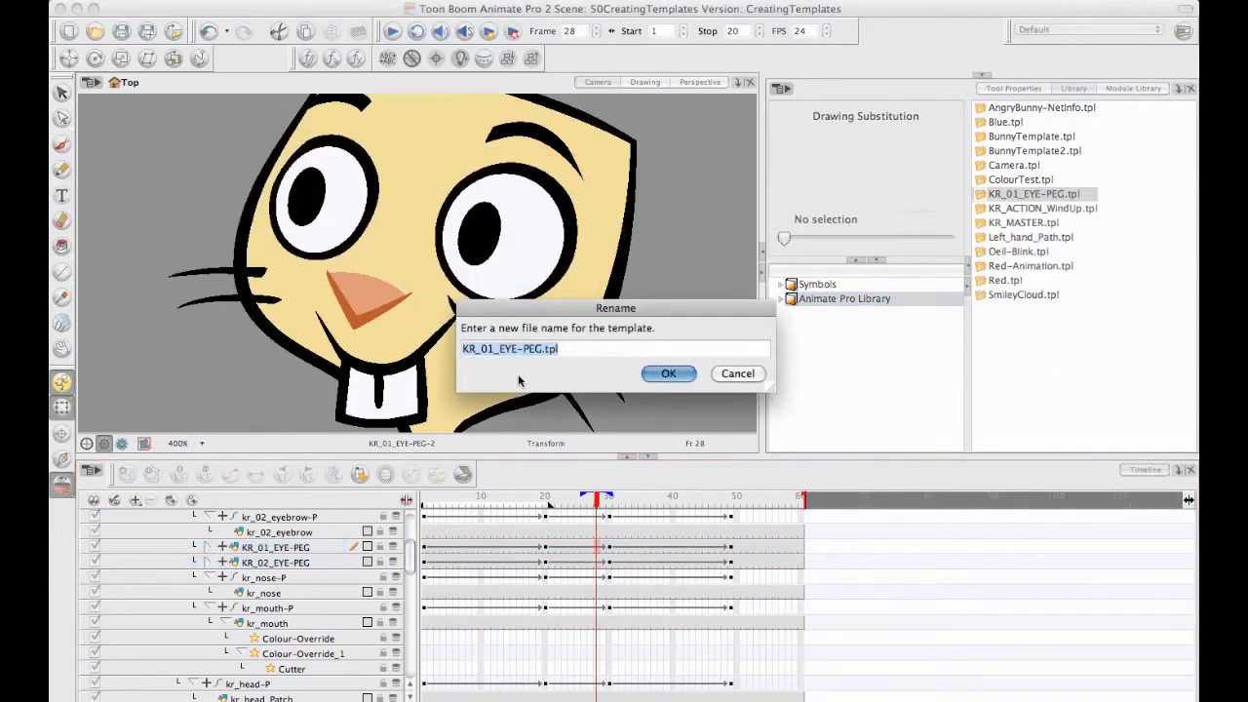
{"action": "left_click_drag", "start_coordinate": [543, 349], "coordinate": [191, 669]}
{"action": "type", "text": "KR_Ac"}
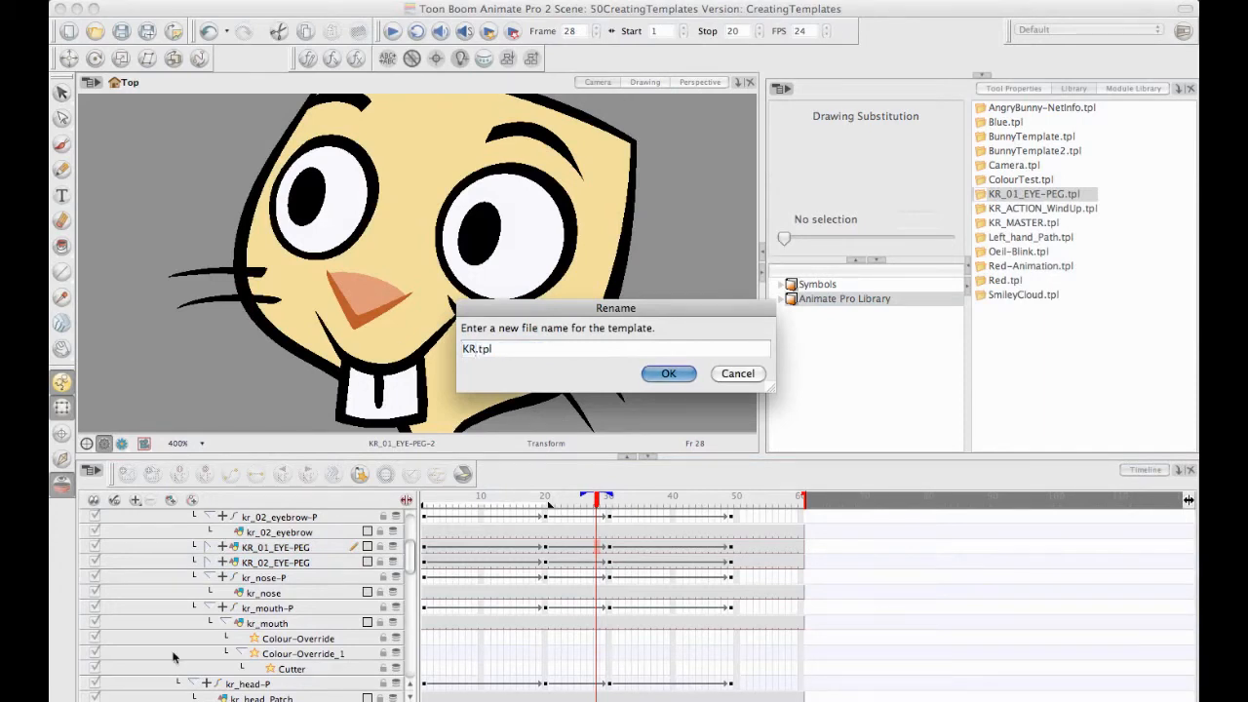
{"action": "key", "text": "BackSpace"}
{"action": "type", "text": "CTION_Blink"}
{"action": "key", "text": "Return"}
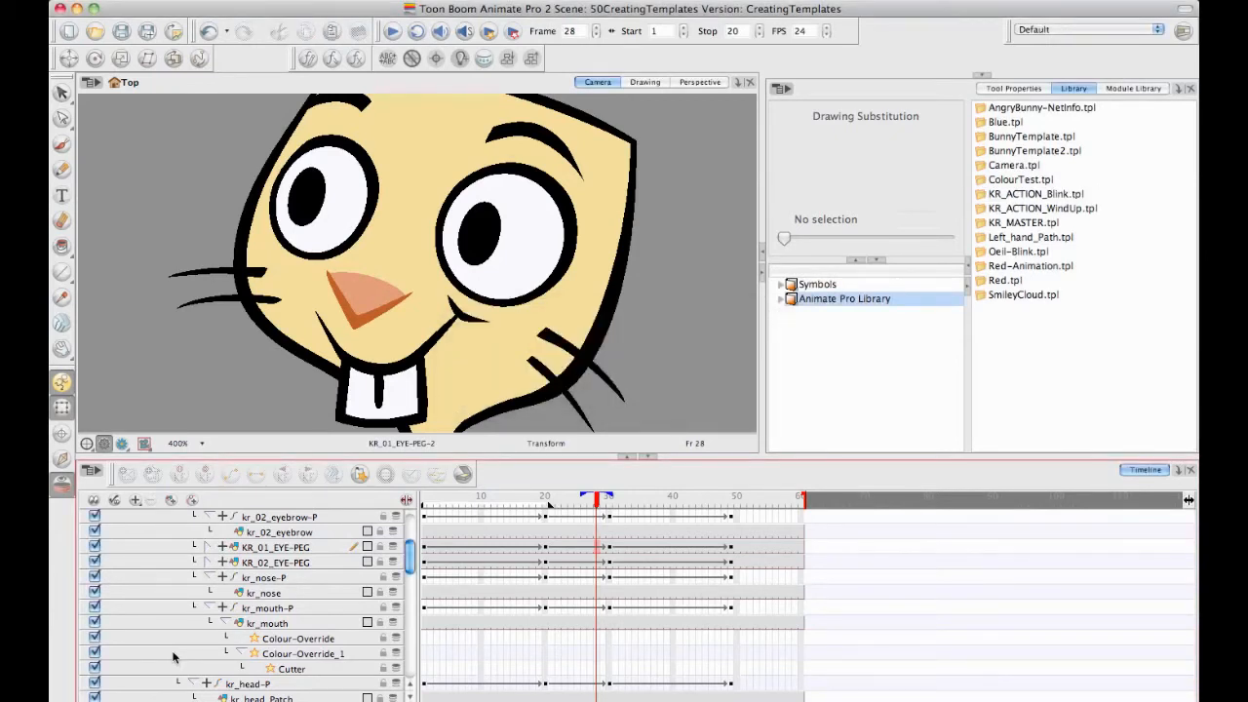
Review the bunny's animation at 200% in the Camera view by scrubbing to frame 53 and back to frame 1
{"action": "left_click", "coordinate": [1022, 194]}
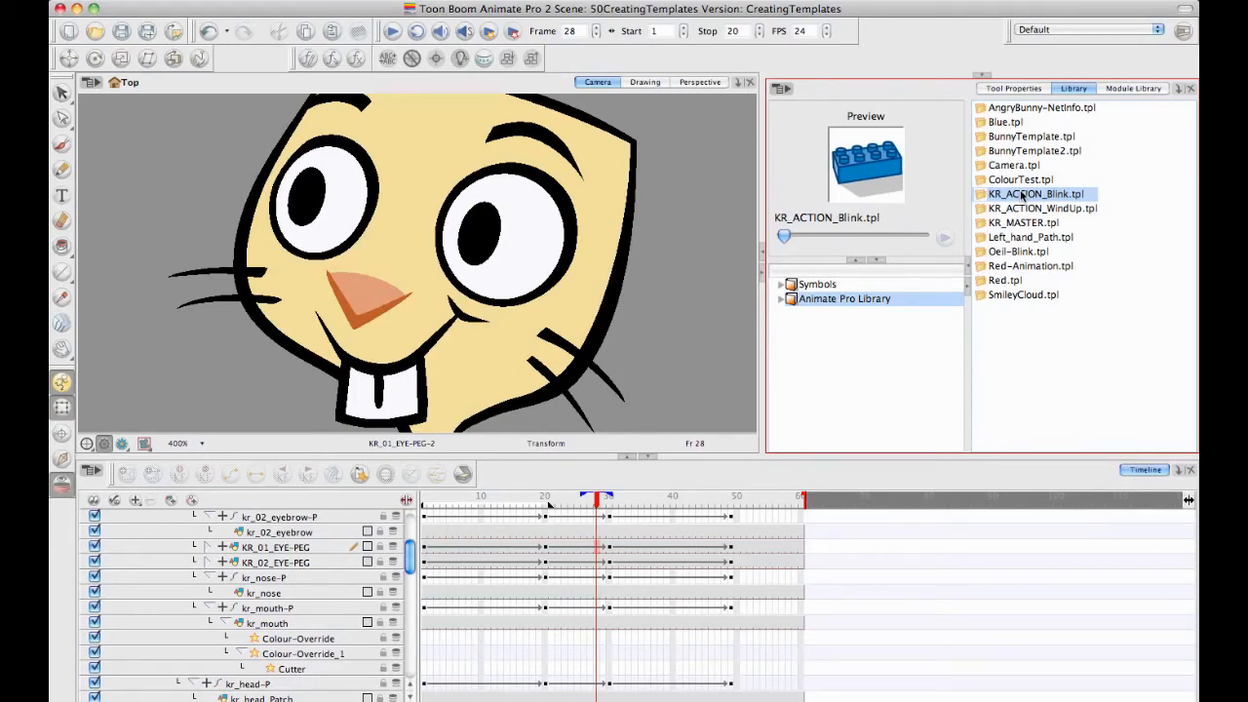
{"action": "key", "text": "2"}
{"action": "key", "text": "2"}
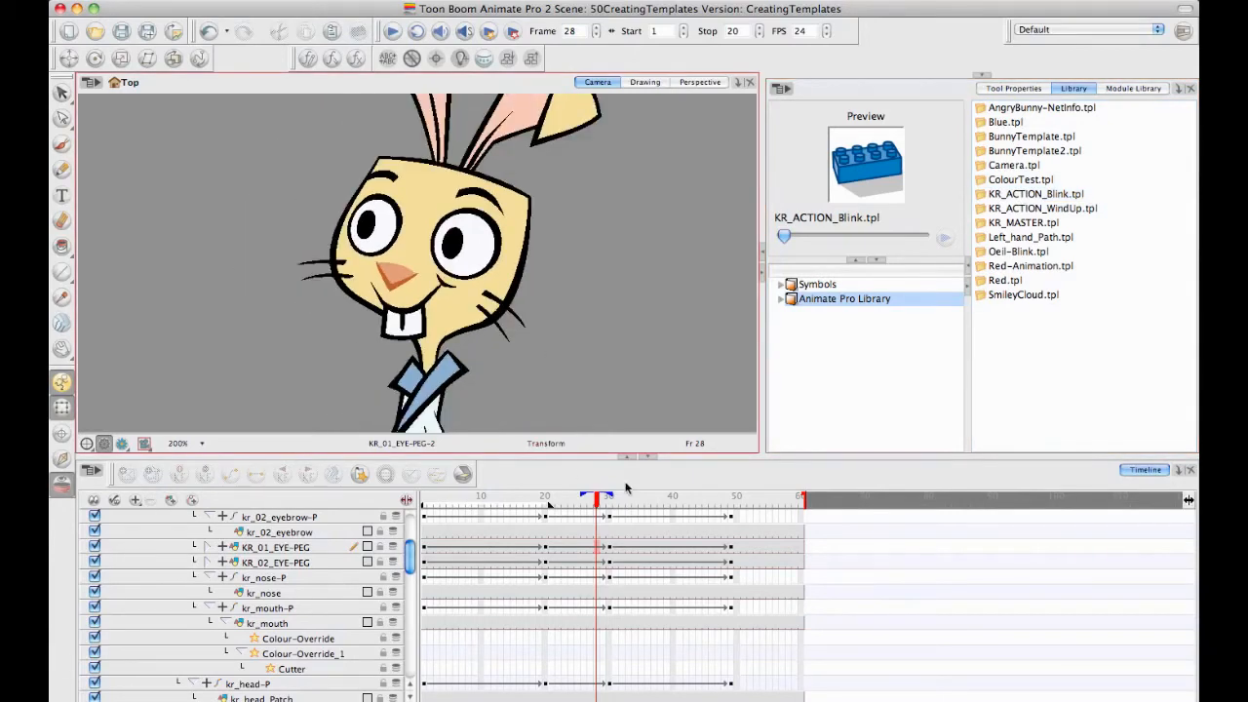
{"action": "mouse_move", "coordinate": [597, 500]}
{"action": "left_mouse_down"}
{"action": "mouse_move", "coordinate": [492, 499]}
{"action": "mouse_move", "coordinate": [756, 500]}
{"action": "left_mouse_up"}
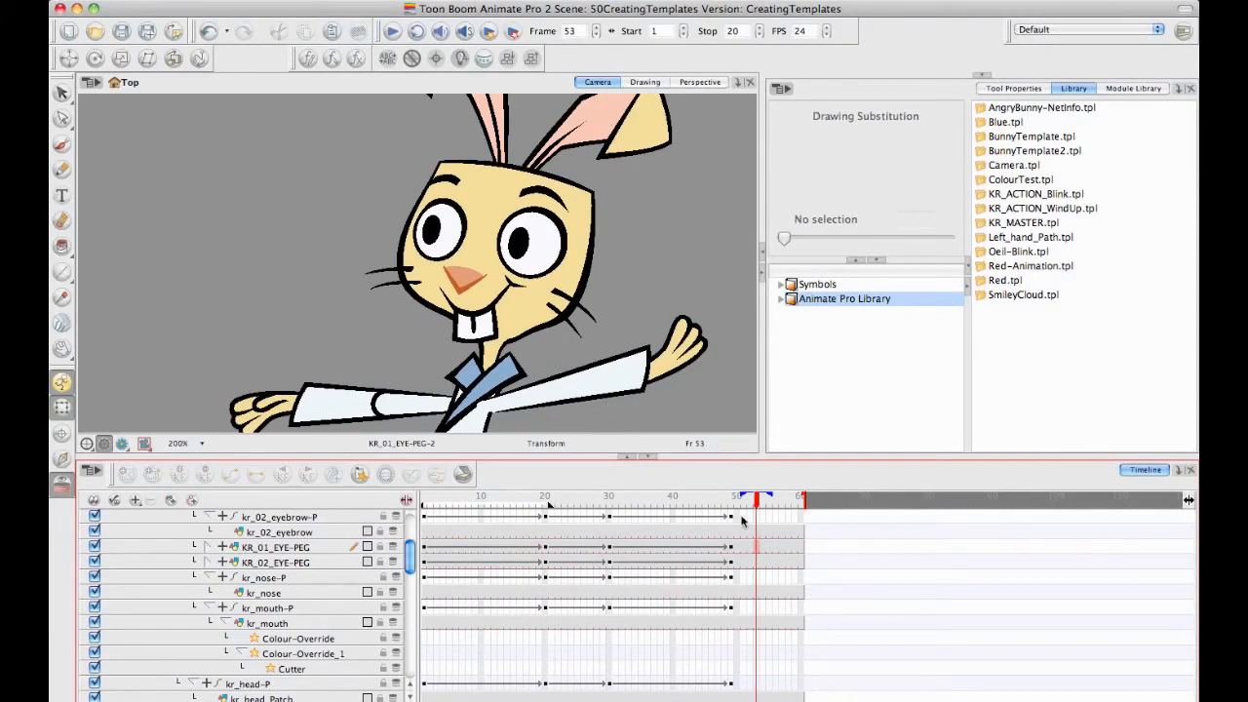
{"action": "left_click_drag", "start_coordinate": [757, 500], "coordinate": [430, 499]}
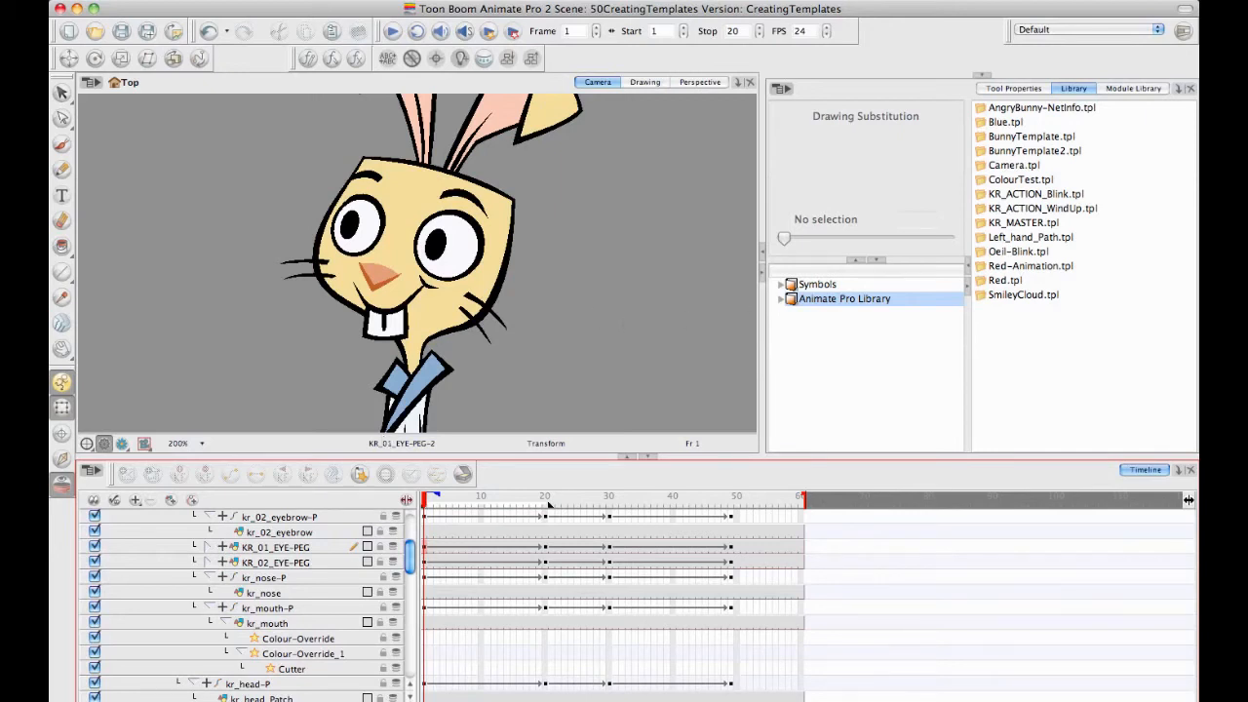
Try applying the KR_ACTION_Blink template to both eye pegs at frame 5 and inspect the eyes after the blink
{"action": "left_click", "coordinate": [979, 196]}
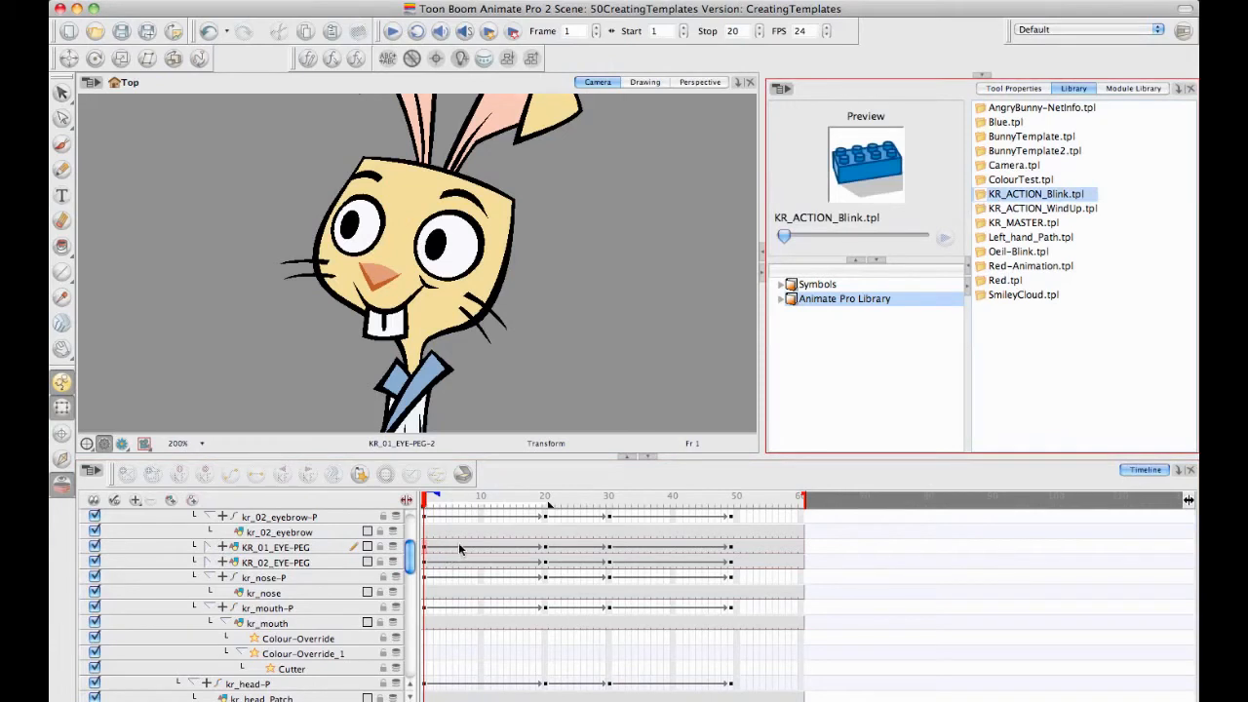
{"action": "left_click_drag", "start_coordinate": [985, 195], "coordinate": [449, 552]}
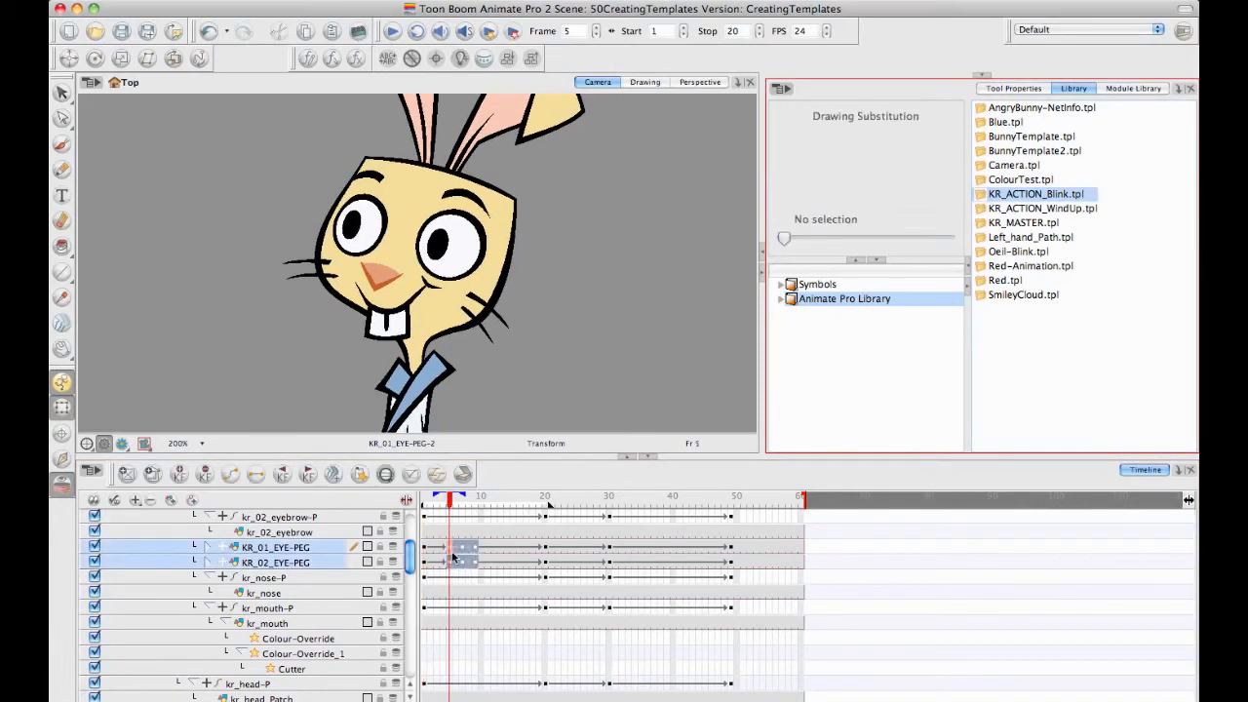
{"action": "left_click", "coordinate": [502, 547]}
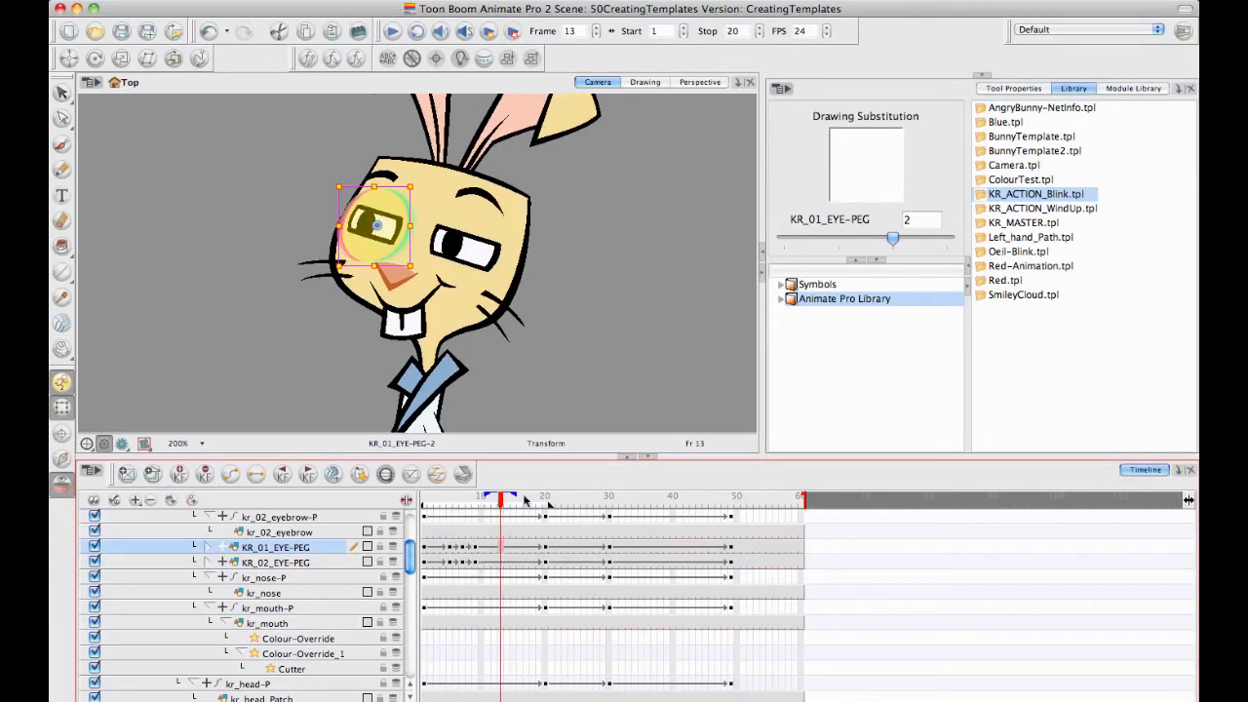
{"action": "mouse_move", "coordinate": [502, 499]}
{"action": "left_mouse_down"}
{"action": "mouse_move", "coordinate": [446, 503]}
{"action": "mouse_move", "coordinate": [517, 517]}
{"action": "mouse_move", "coordinate": [529, 505]}
{"action": "mouse_move", "coordinate": [444, 509]}
{"action": "mouse_move", "coordinate": [491, 520]}
{"action": "mouse_move", "coordinate": [436, 509]}
{"action": "mouse_move", "coordinate": [532, 505]}
{"action": "mouse_move", "coordinate": [479, 500]}
{"action": "left_mouse_up"}
{"action": "left_click", "coordinate": [587, 431]}
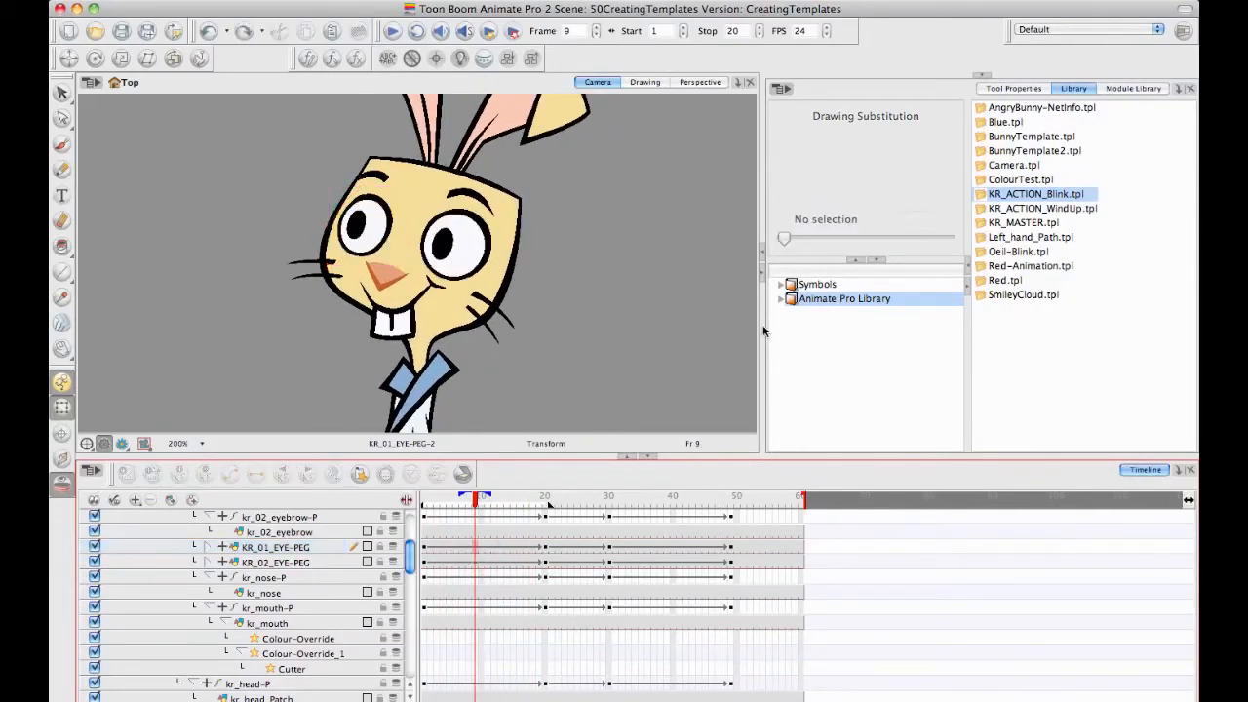
Open the KR_ACTION_Blink library template for editing
{"action": "left_click", "coordinate": [1024, 208]}
{"action": "left_click", "coordinate": [1026, 197]}
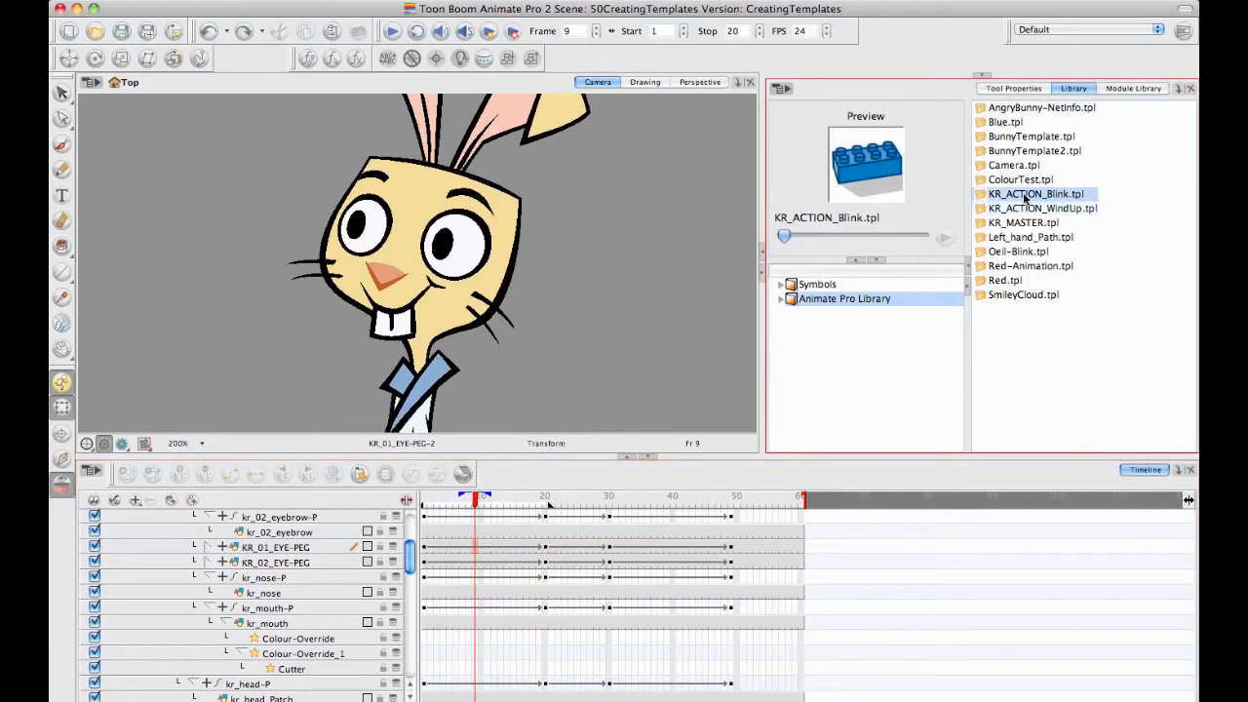
{"action": "right_click", "coordinate": [1025, 196]}
{"action": "left_click", "coordinate": [1066, 290]}
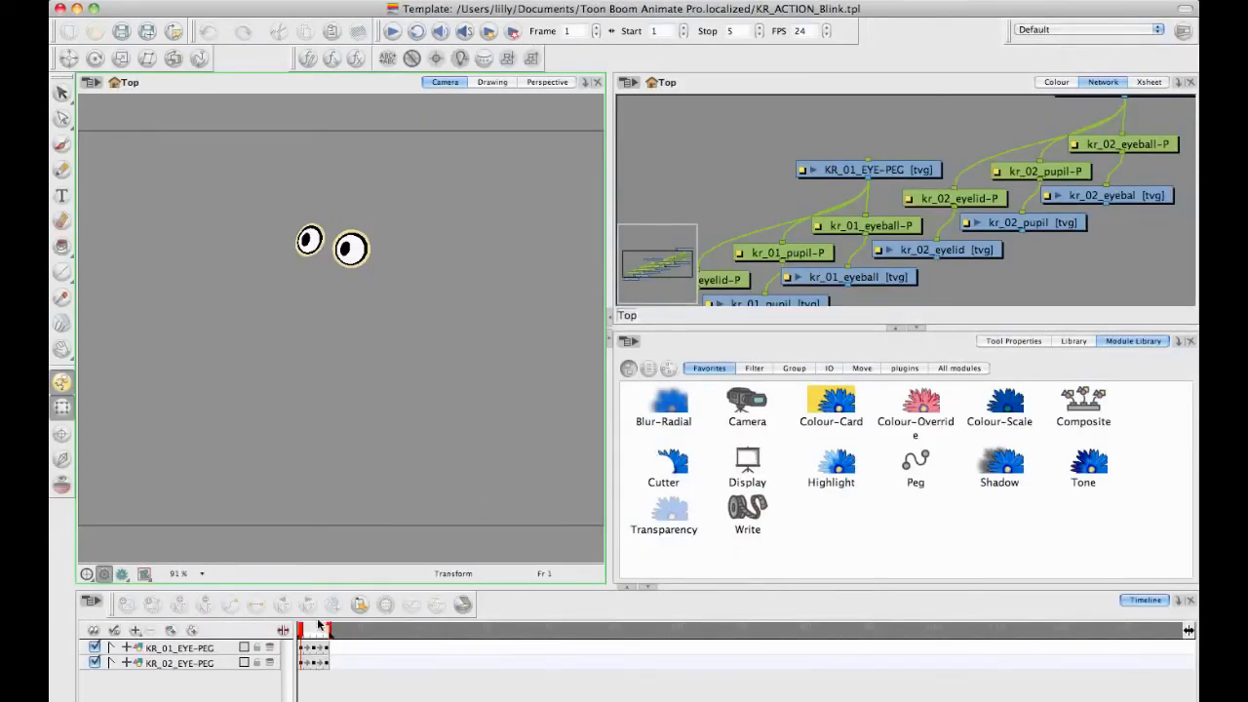
Extend the exposure of KR_01_EYE-PEG and KR_02_EYE-PEG to frame 6 and expand both layer groups in an enlarged timeline
{"action": "mouse_move", "coordinate": [322, 633]}
{"action": "left_mouse_down"}
{"action": "mouse_move", "coordinate": [300, 633]}
{"action": "mouse_move", "coordinate": [336, 630]}
{"action": "mouse_move", "coordinate": [333, 663]}
{"action": "left_mouse_up"}
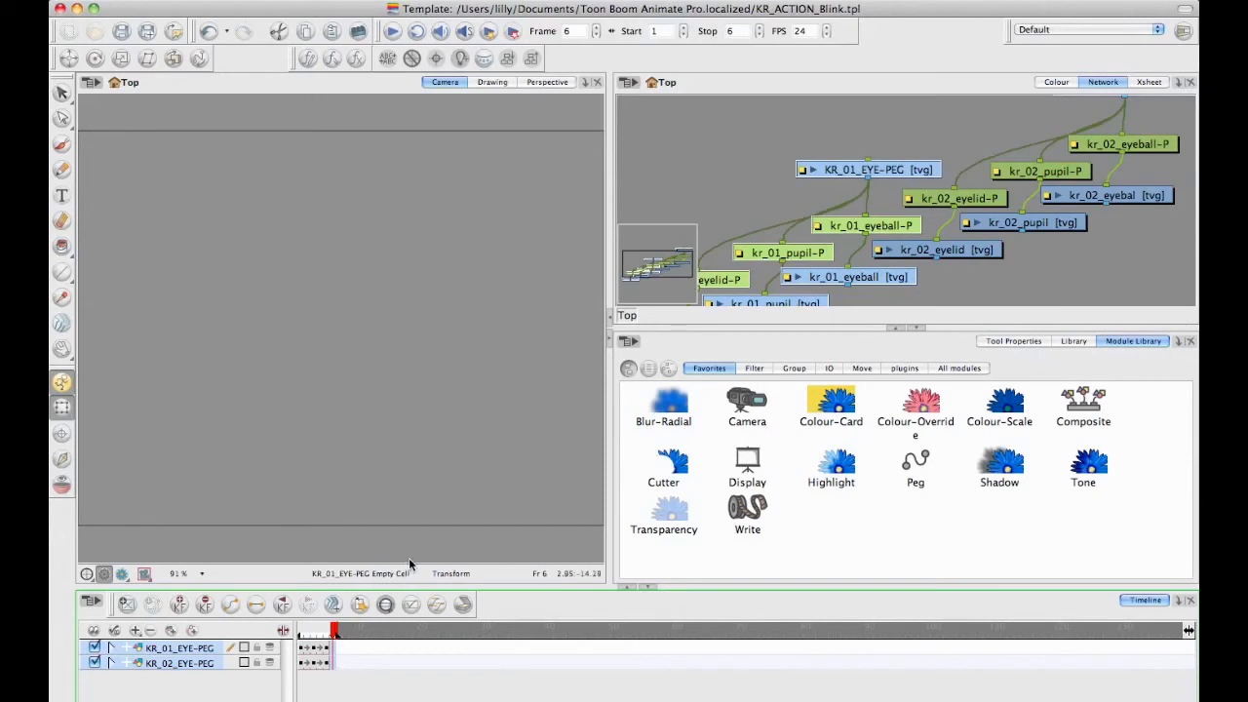
{"action": "key", "text": "F5"}
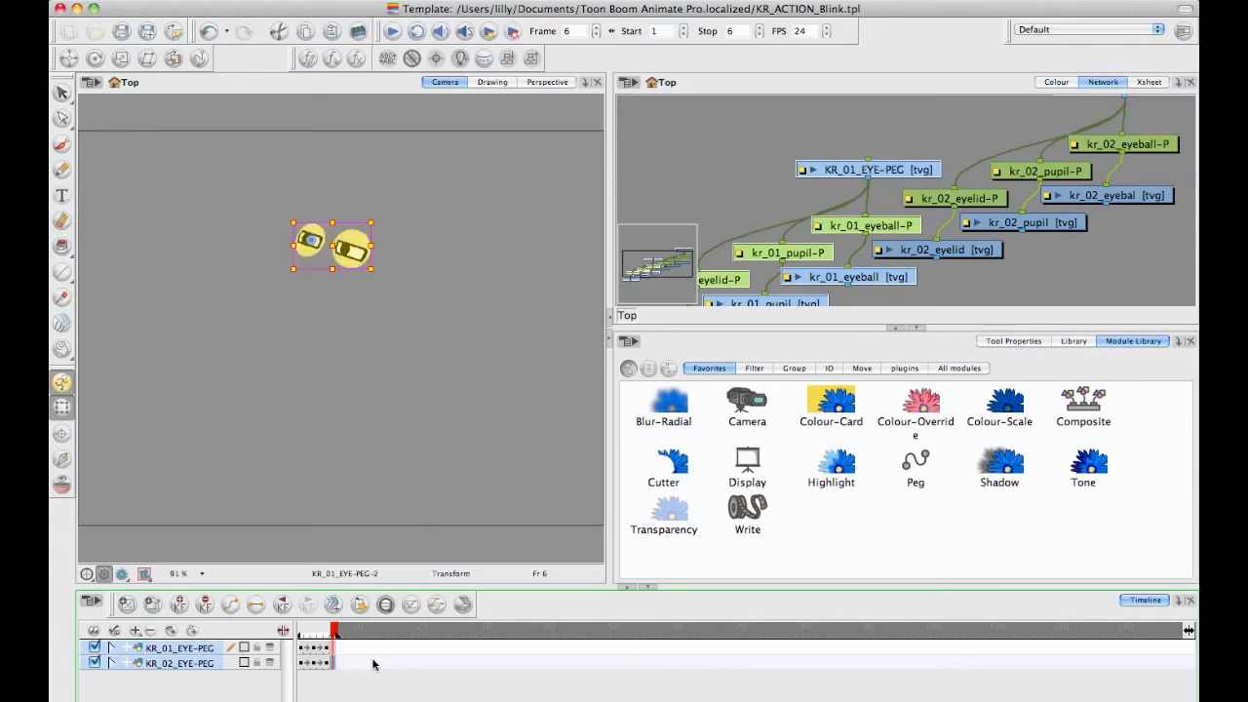
{"action": "left_click", "coordinate": [112, 649]}
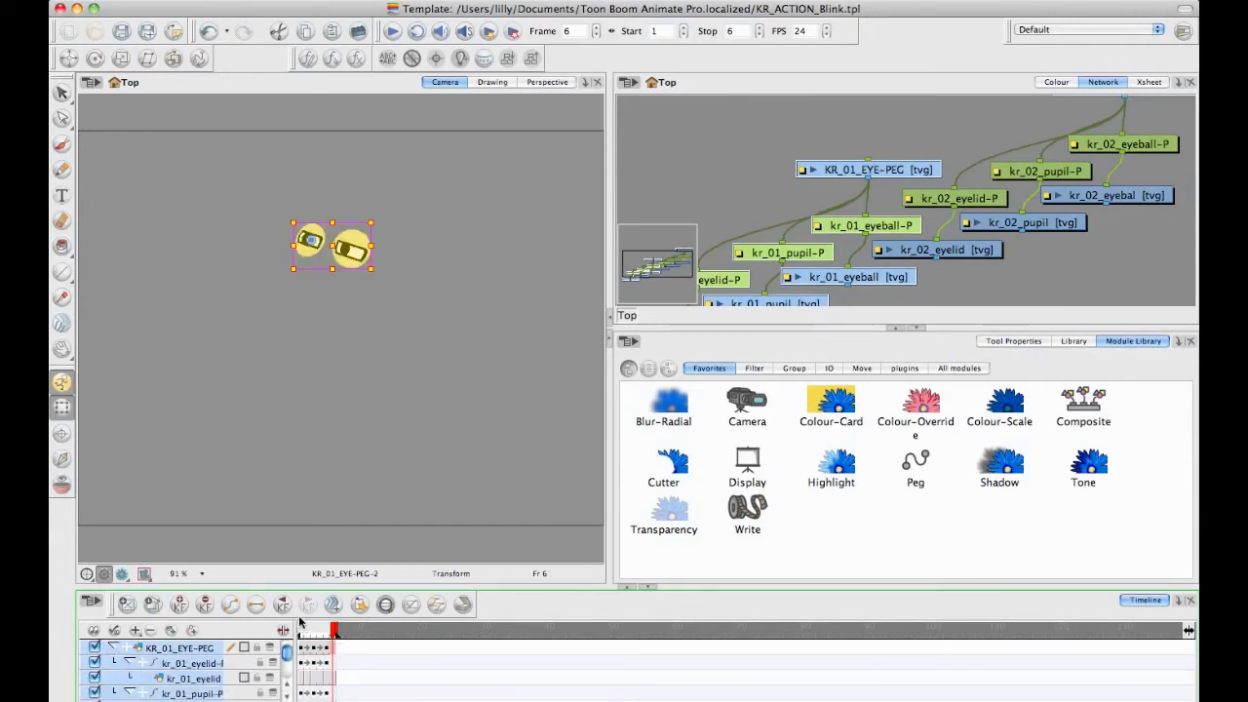
{"action": "left_click_drag", "start_coordinate": [300, 587], "coordinate": [319, 402]}
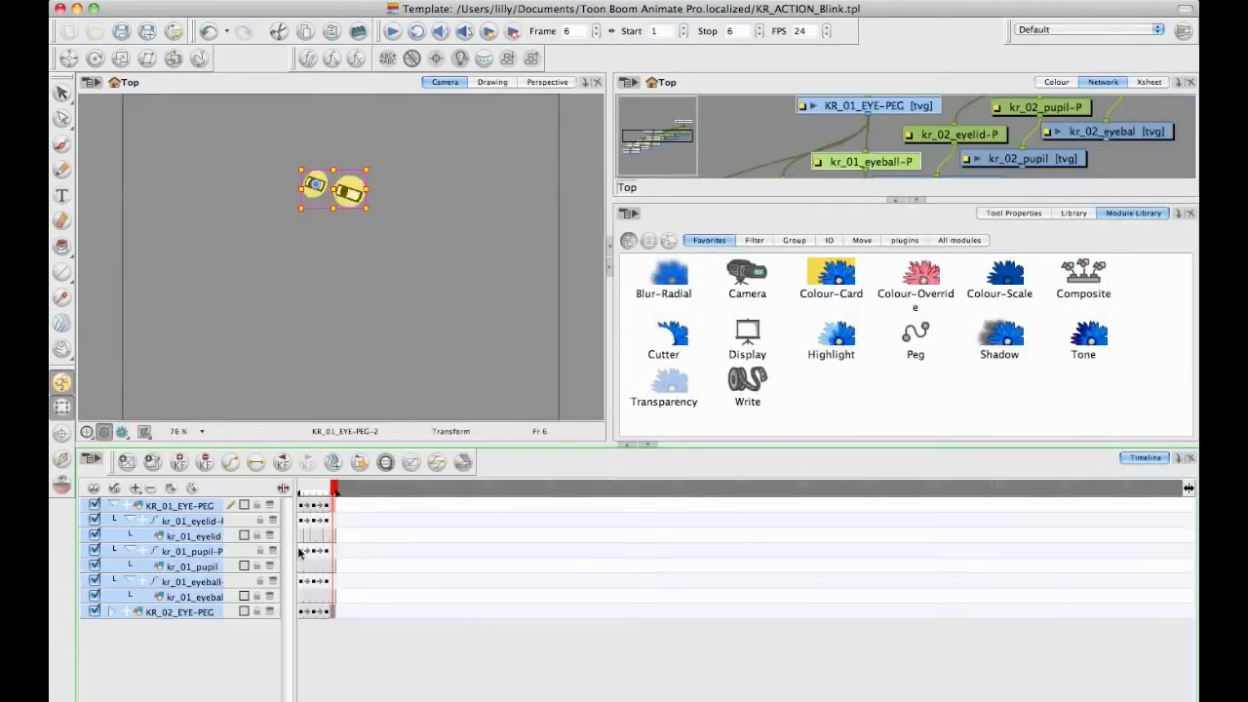
{"action": "left_click", "coordinate": [111, 611]}
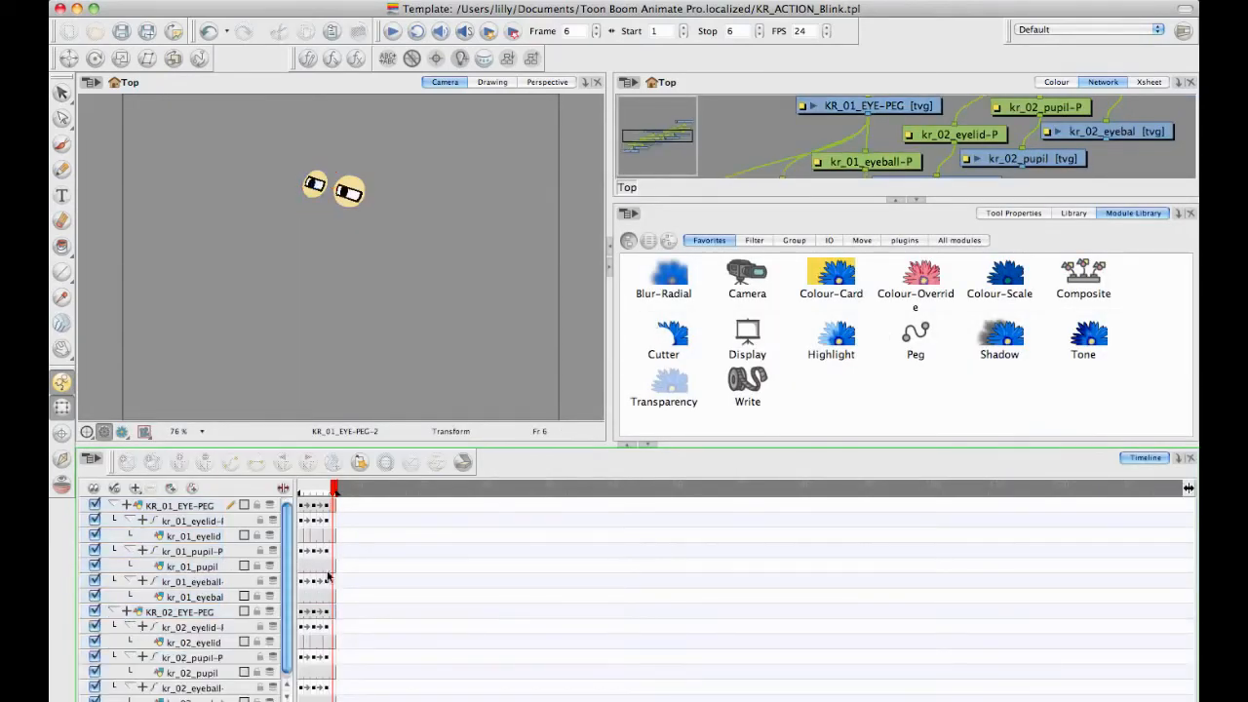
Substitute drawing q1 on kr_01_eyelid and kr_02_eyelid at frame 6 and collapse KR_01_EYE-PEG
{"action": "left_click", "coordinate": [336, 537]}
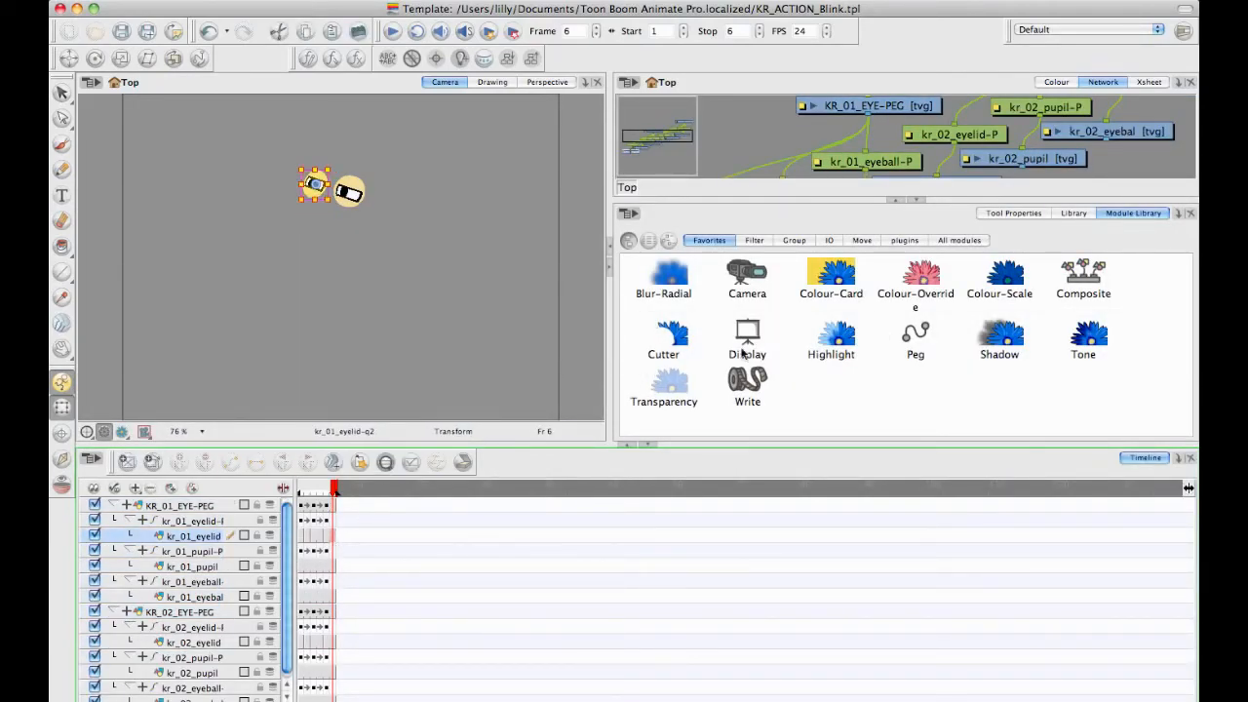
{"action": "key", "text": "plus"}
{"action": "key", "text": "minus"}
{"action": "key", "text": "minus"}
{"action": "left_click", "coordinate": [327, 643]}
{"action": "key", "text": "minus"}
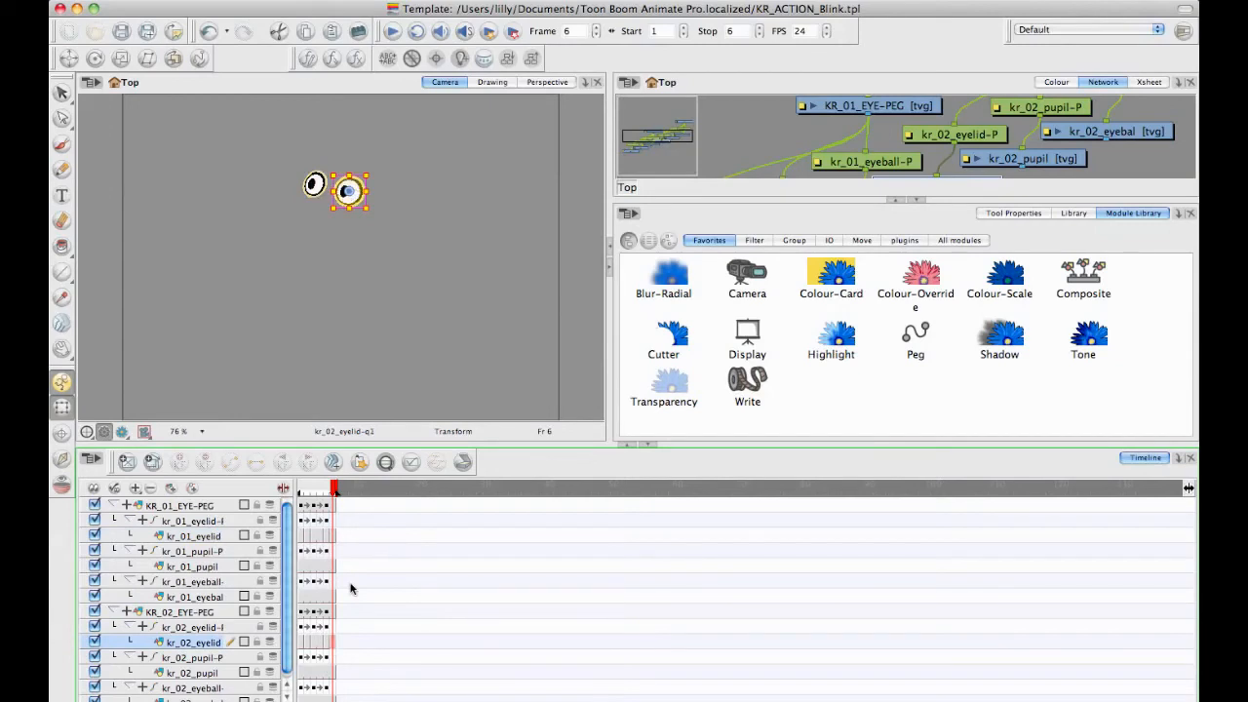
{"action": "left_click", "coordinate": [492, 312]}
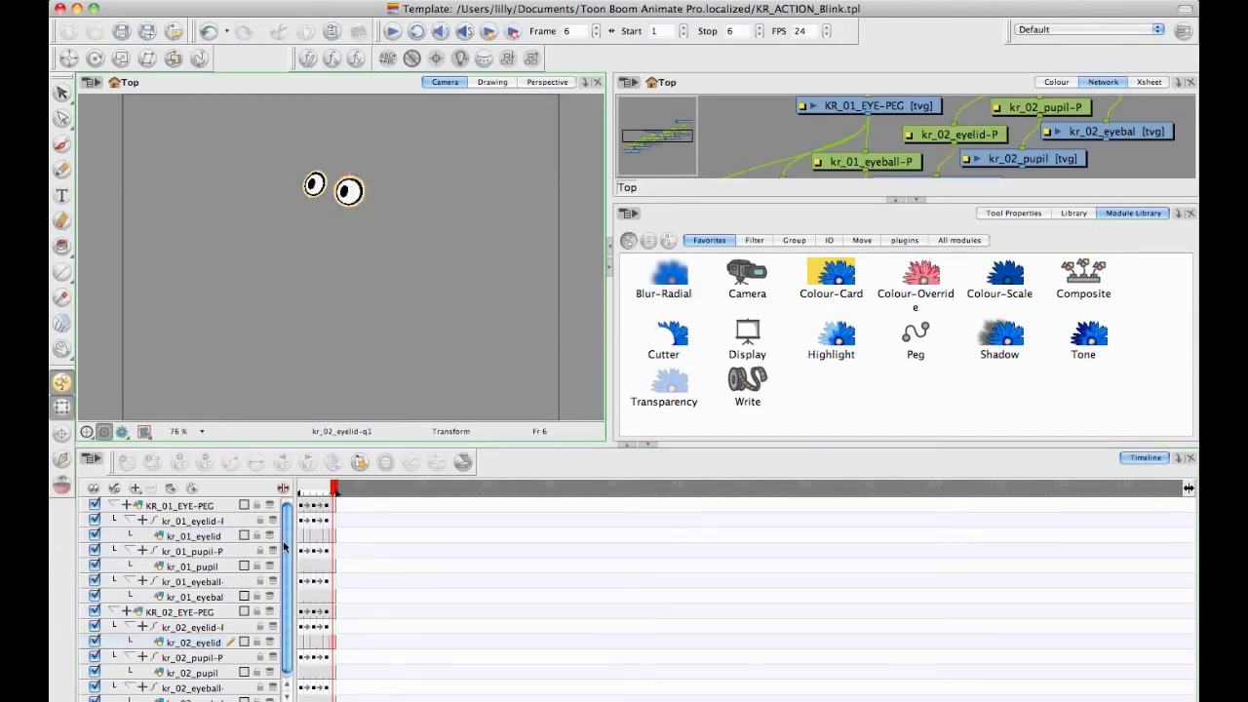
{"action": "left_click", "coordinate": [115, 506]}
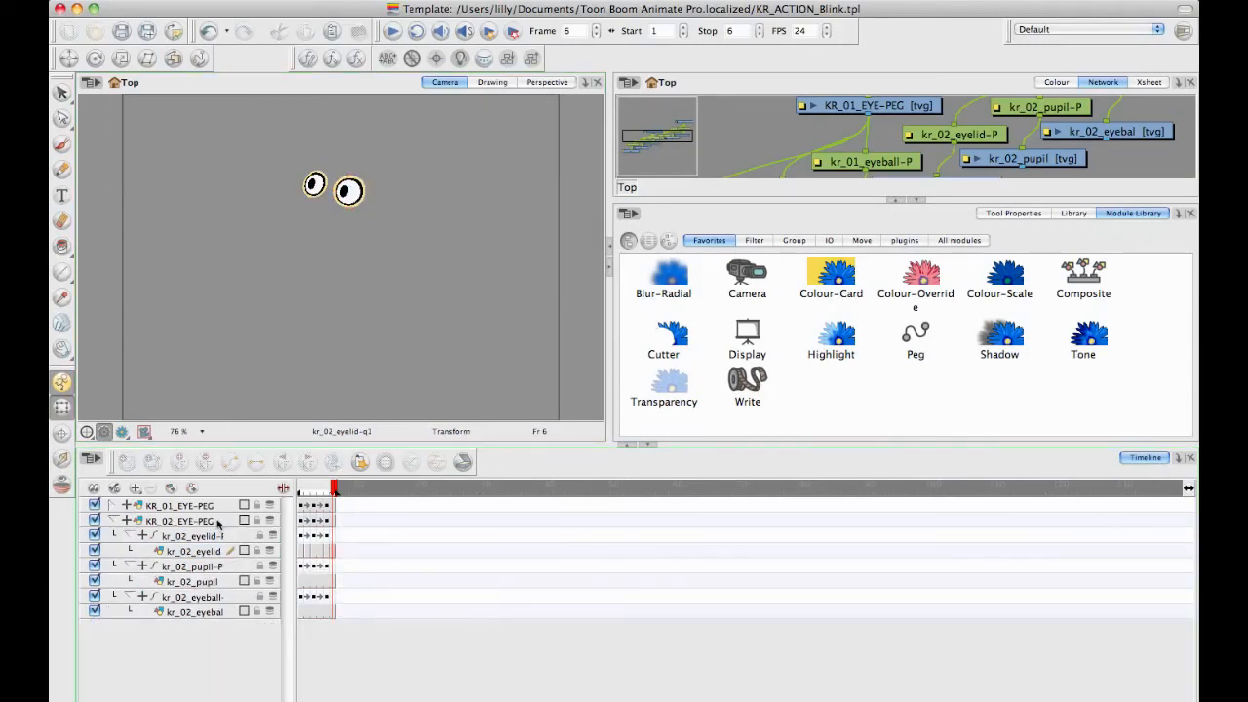
Delete all keyframes from frames 1 to 6 of KR_01_EYE-PEG and KR_02_EYE-PEG and save the KR_ACTION_Blink template
{"action": "left_click", "coordinate": [113, 521]}
{"action": "left_click_drag", "start_coordinate": [303, 506], "coordinate": [335, 525]}
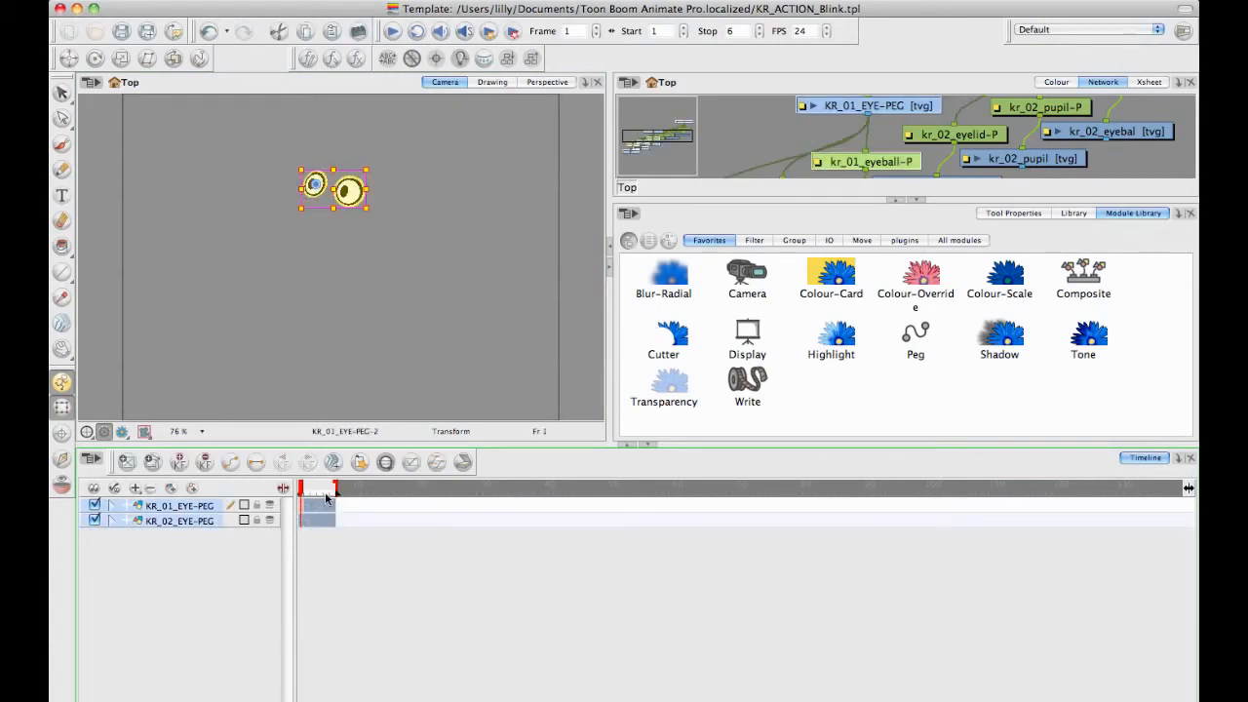
{"action": "left_click", "coordinate": [121, 552]}
{"action": "left_click", "coordinate": [112, 506]}
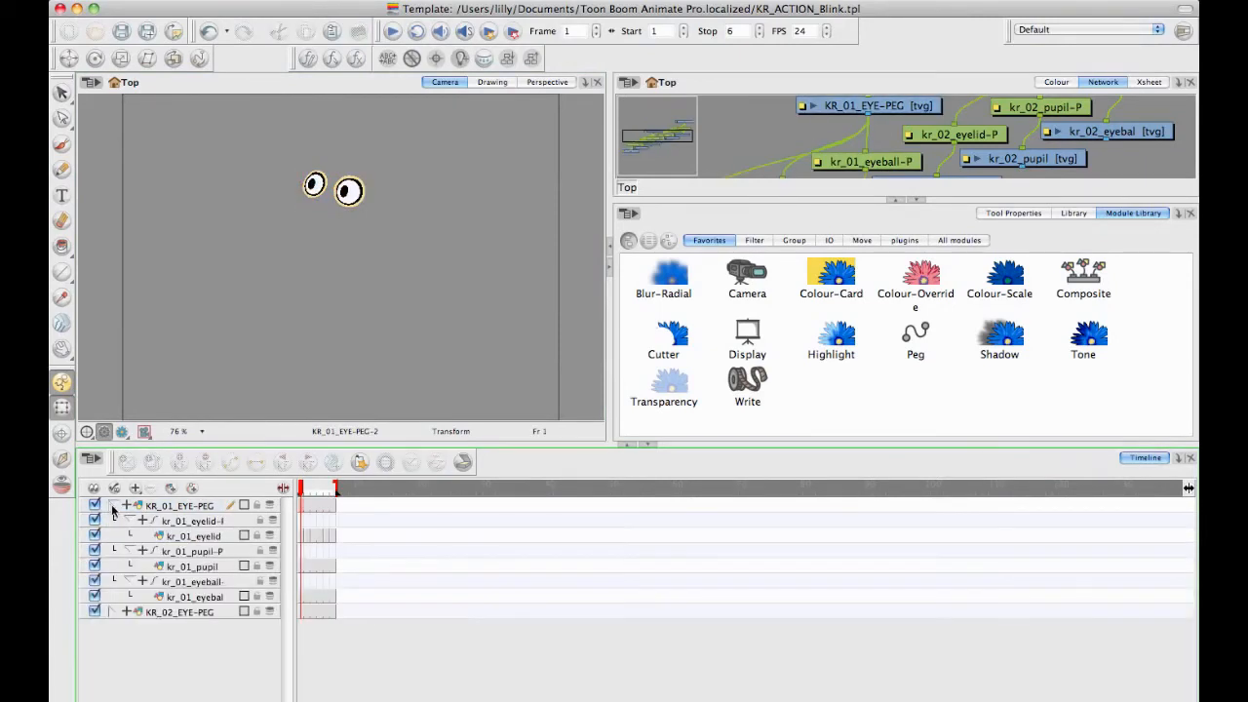
{"action": "left_click", "coordinate": [112, 506]}
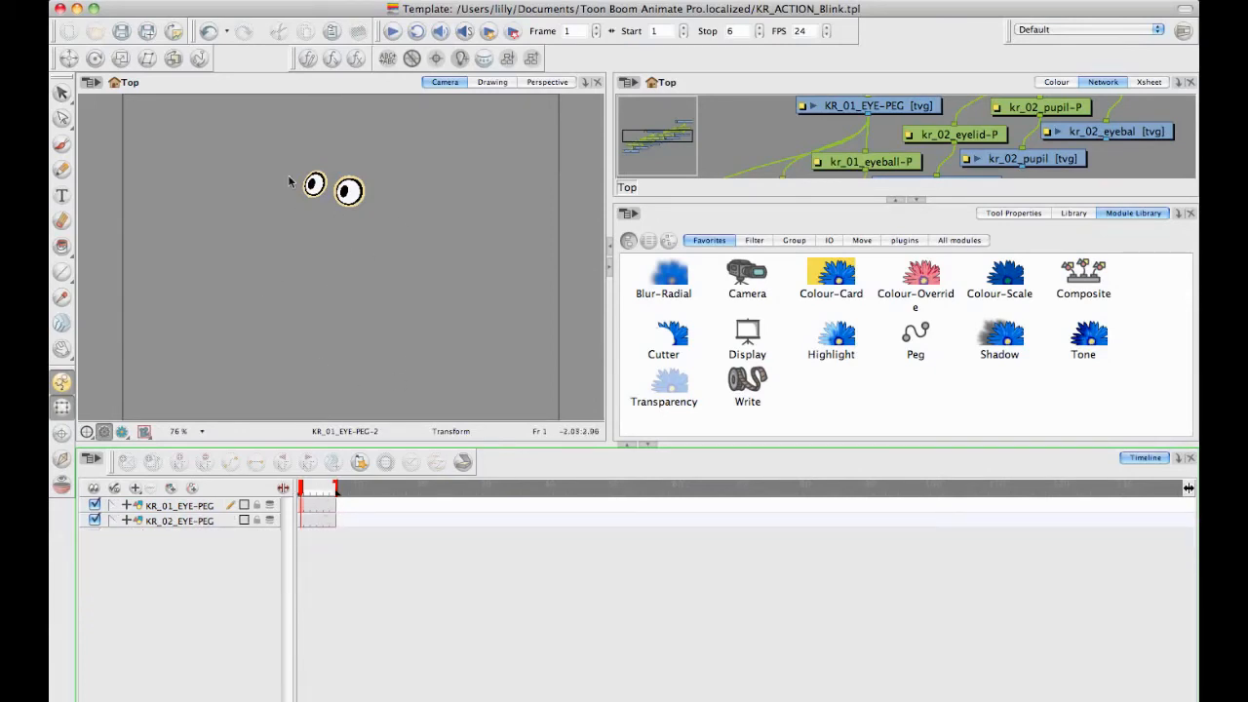
{"action": "left_click", "coordinate": [147, 32]}
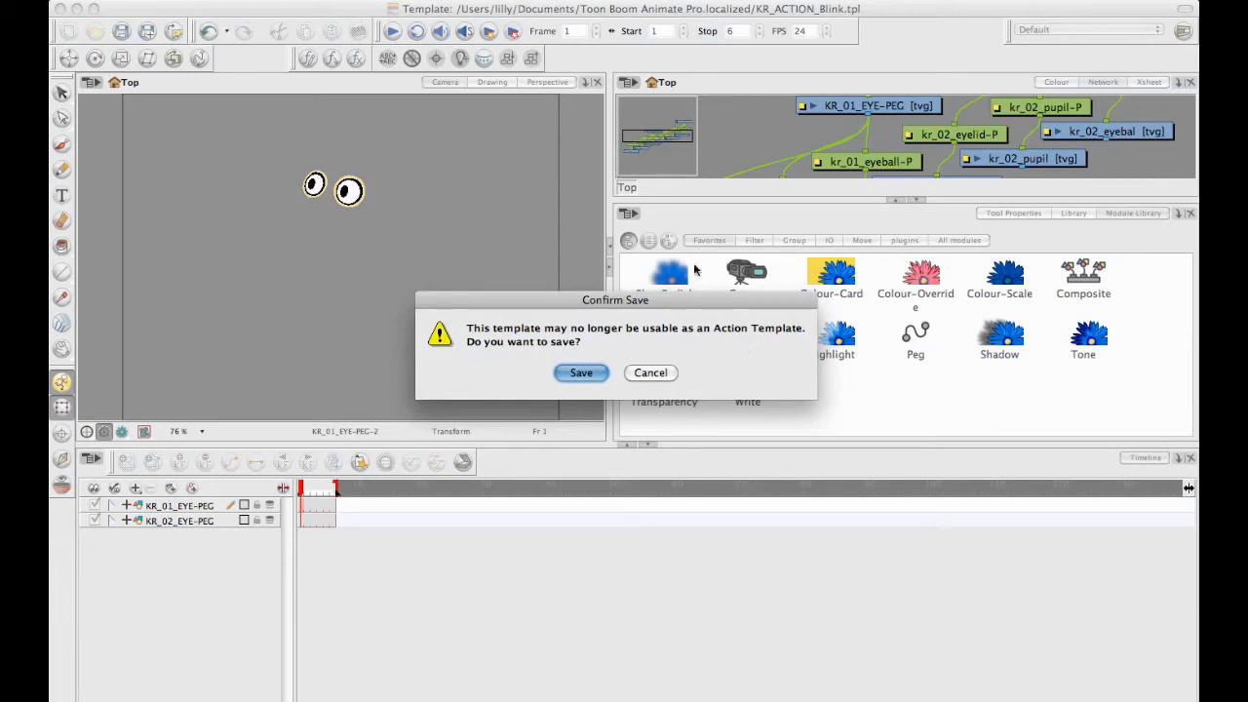
{"action": "left_click", "coordinate": [582, 373]}
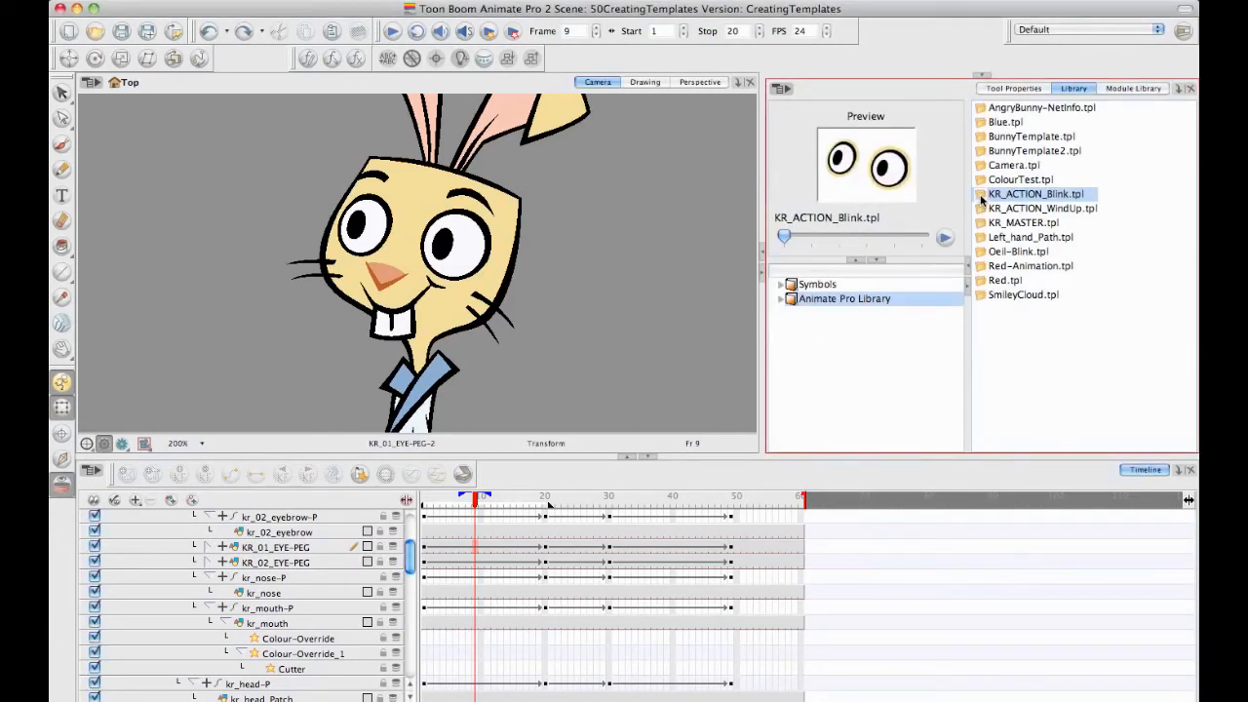
Apply the KR_ACTION_Blink template to both eye pegs at frame 2 in the CreatingTemplates scene and scrub the timeline through to frame 49
{"action": "left_click_drag", "start_coordinate": [984, 200], "coordinate": [435, 551]}
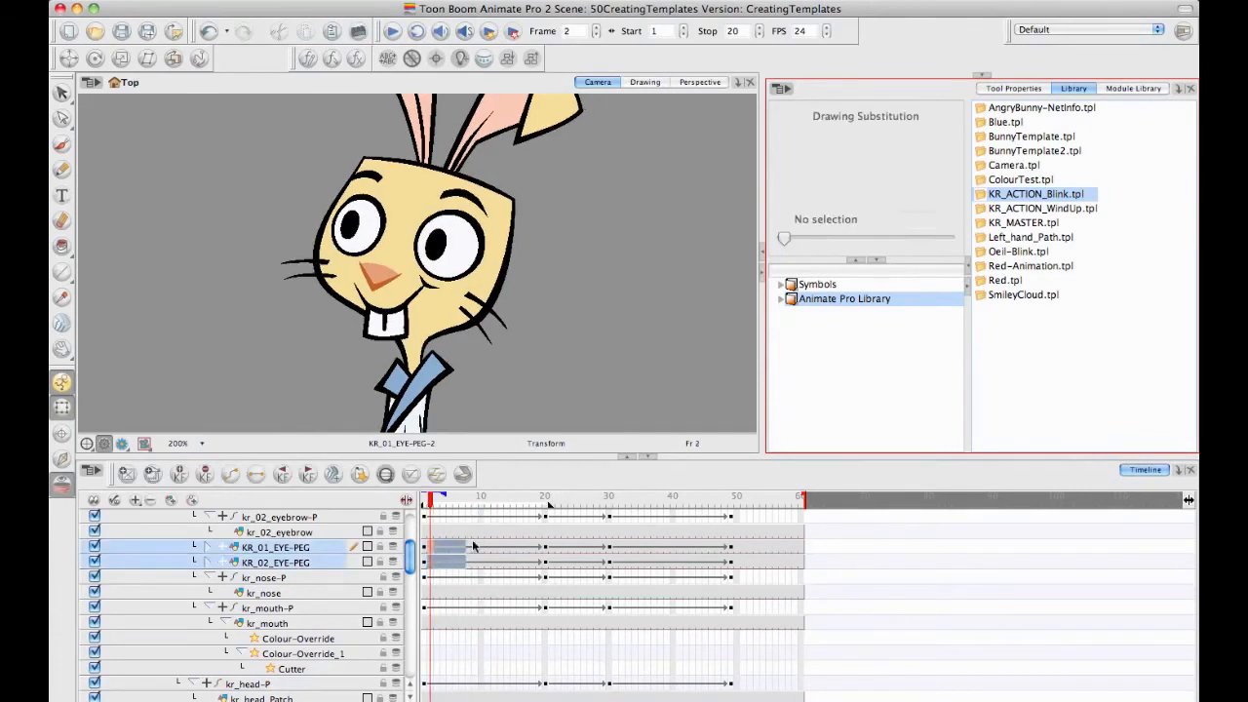
{"action": "left_click", "coordinate": [435, 503]}
{"action": "left_click_drag", "start_coordinate": [435, 503], "coordinate": [499, 517]}
{"action": "left_click", "coordinate": [481, 548]}
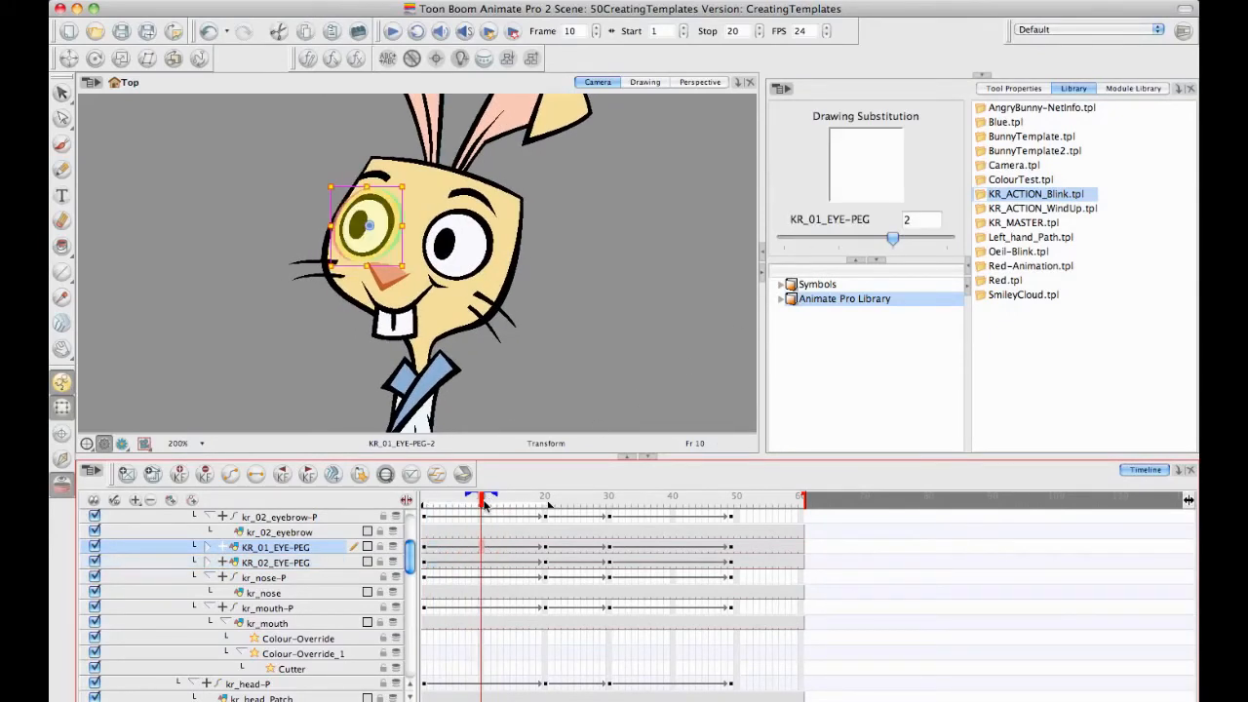
{"action": "left_click_drag", "start_coordinate": [484, 502], "coordinate": [734, 511]}
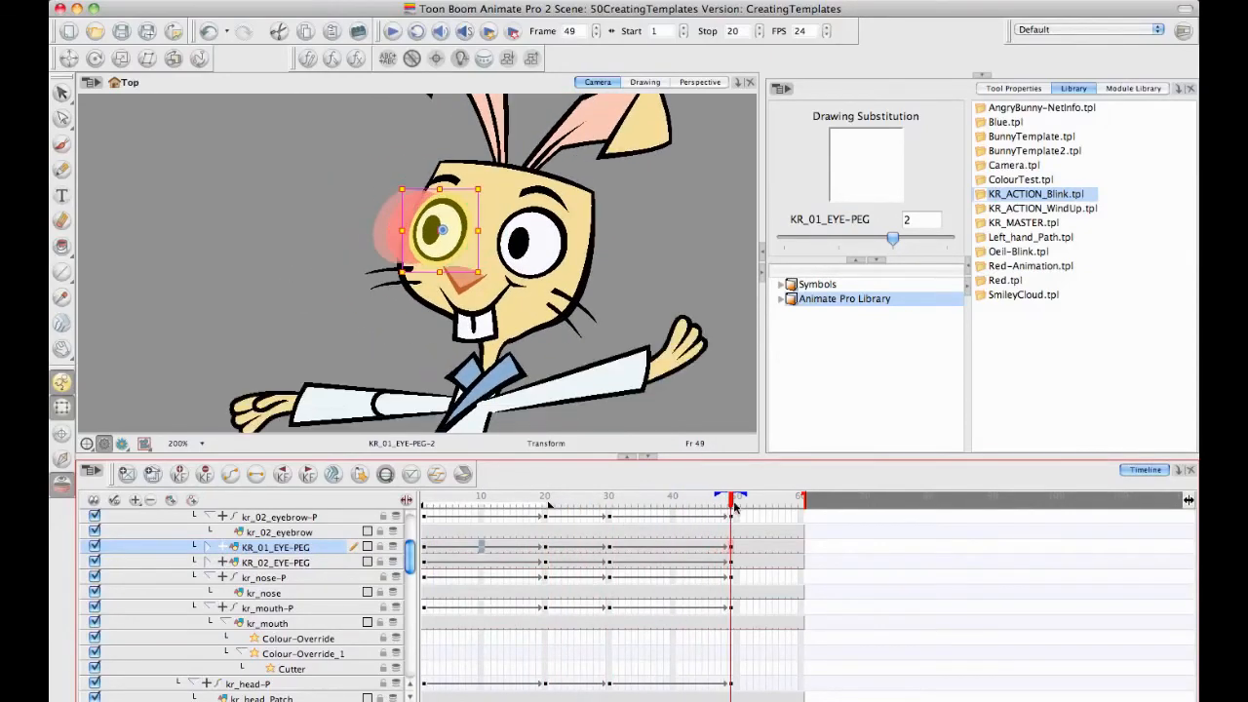
Start a Paste Special of KR_ACTION_Blink onto the eye pegs at frame 52 with the advanced Drawings option set to Add/Remove Exposure
{"action": "left_click", "coordinate": [984, 198]}
{"action": "left_click_drag", "start_coordinate": [985, 198], "coordinate": [763, 553]}
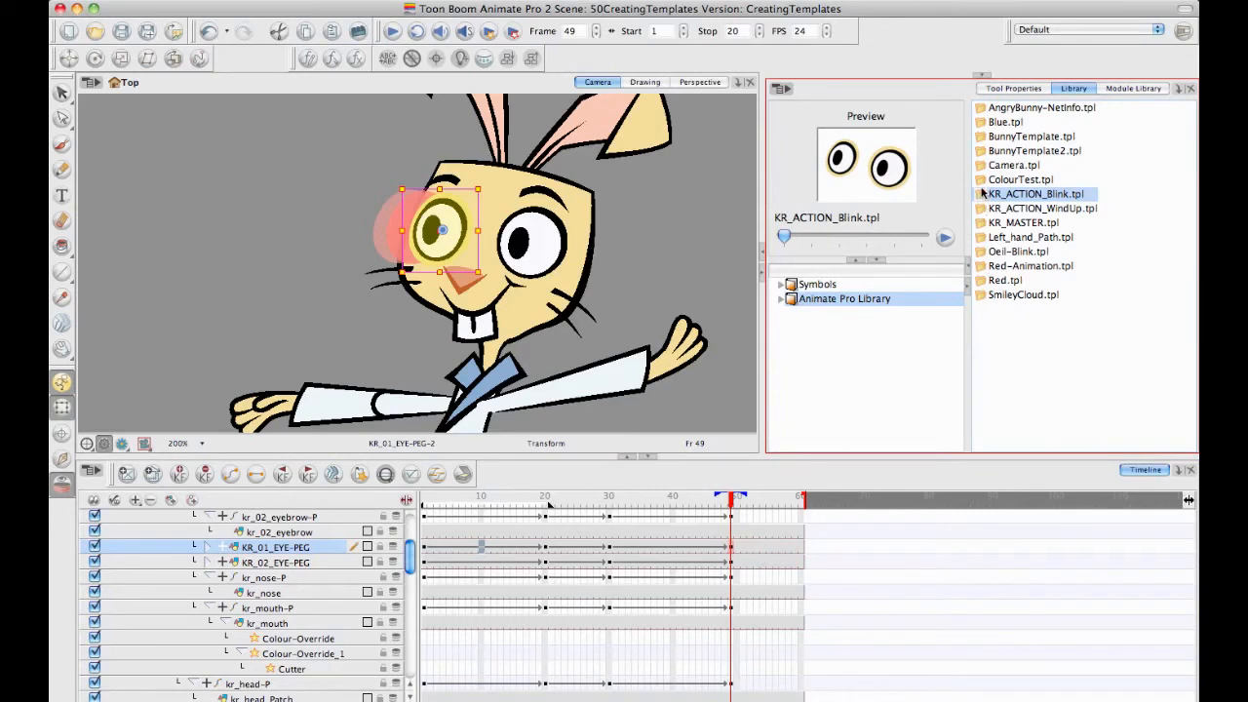
{"action": "left_click_drag", "start_coordinate": [983, 193], "coordinate": [757, 553]}
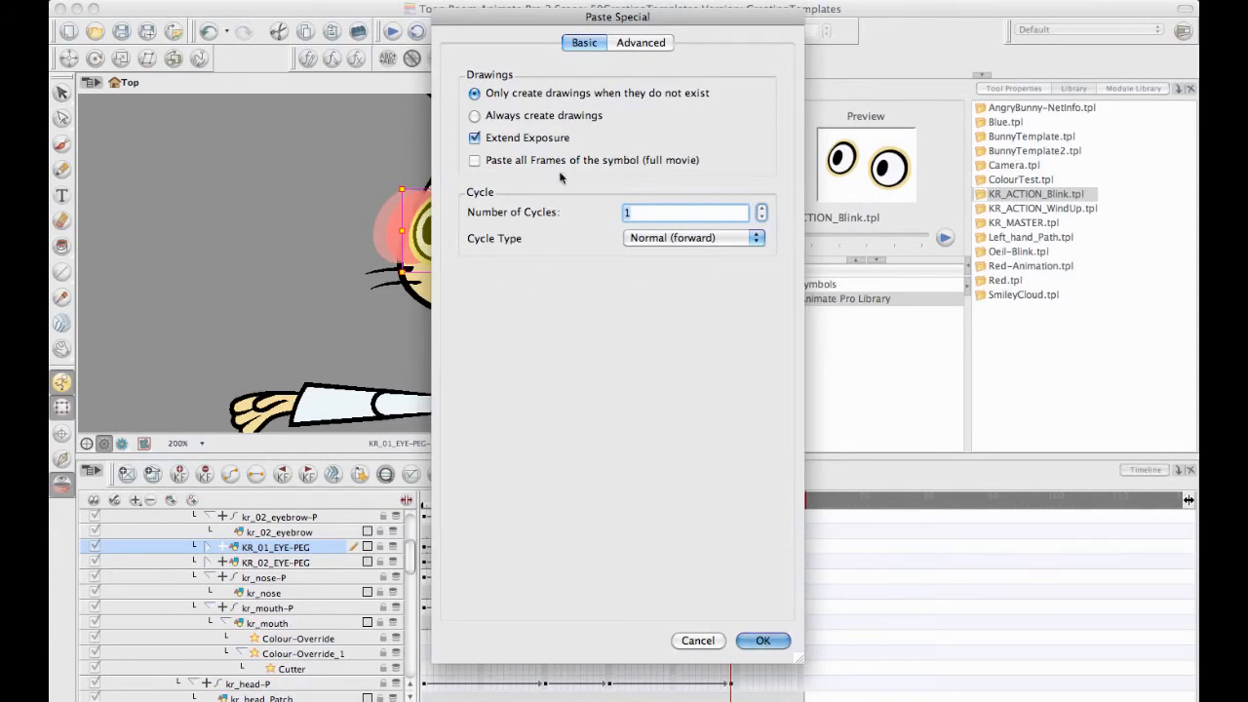
{"action": "left_click", "coordinate": [628, 43]}
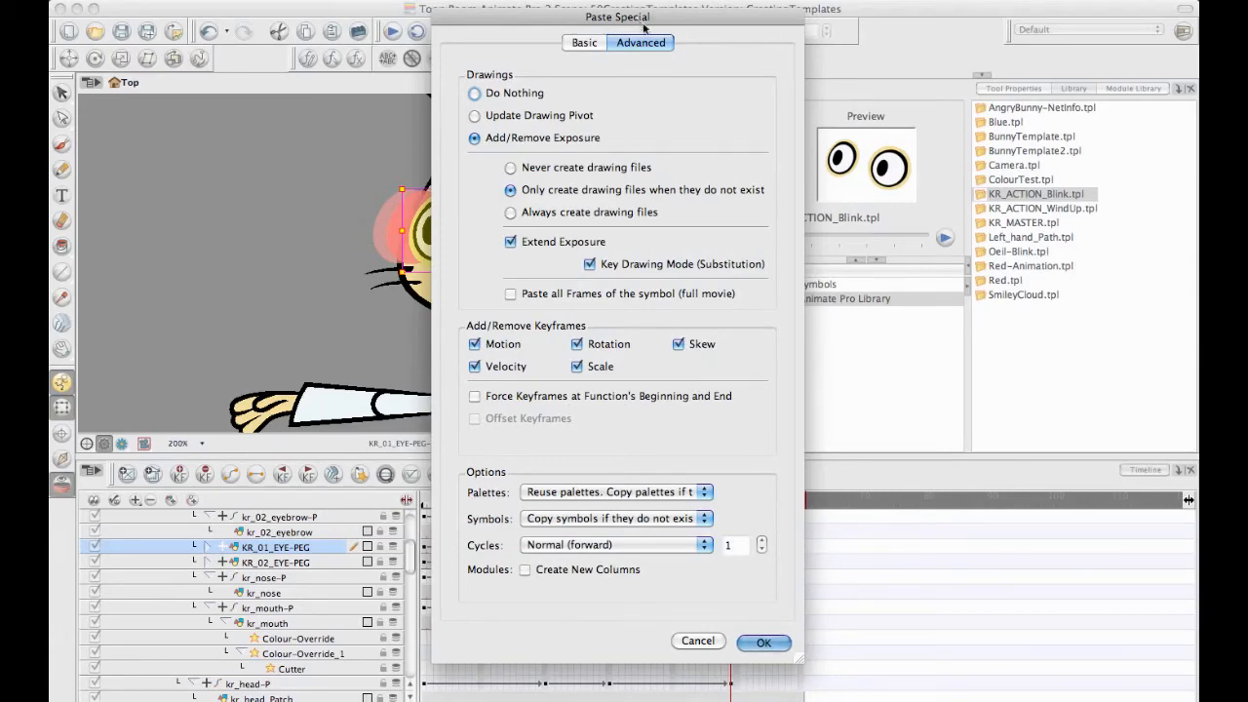
{"action": "left_click_drag", "start_coordinate": [648, 19], "coordinate": [930, 36]}
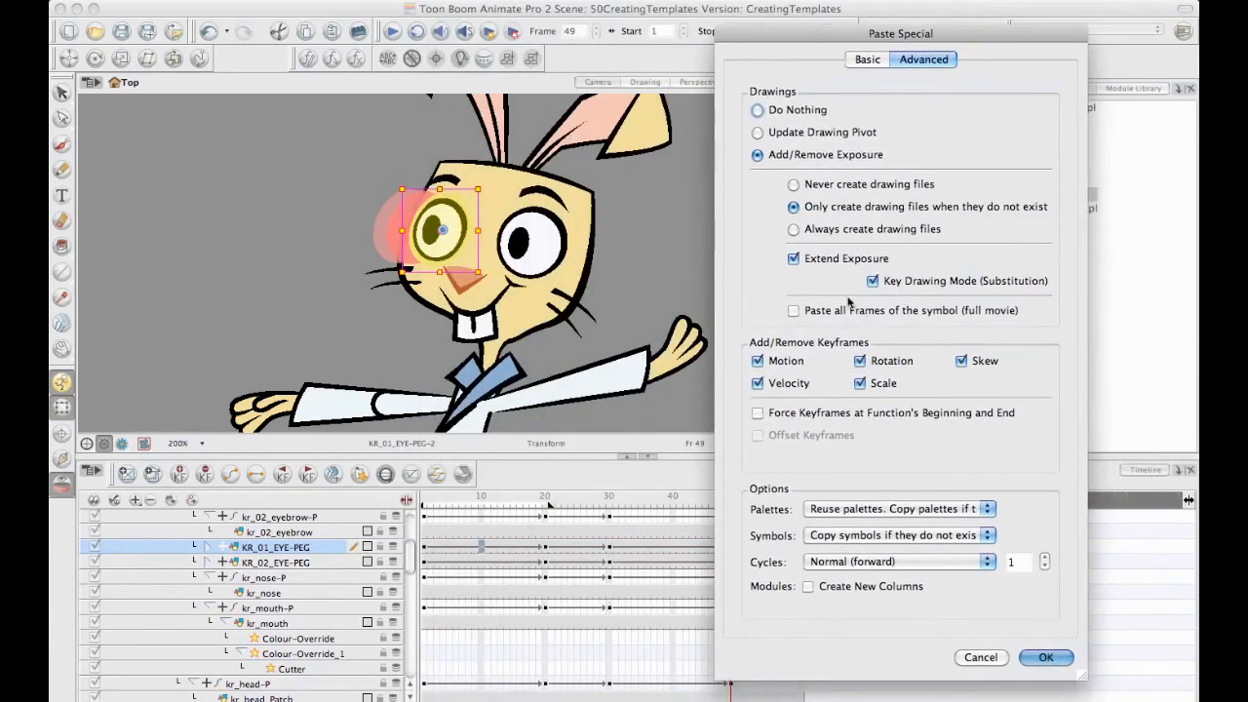
{"action": "left_click", "coordinate": [760, 110]}
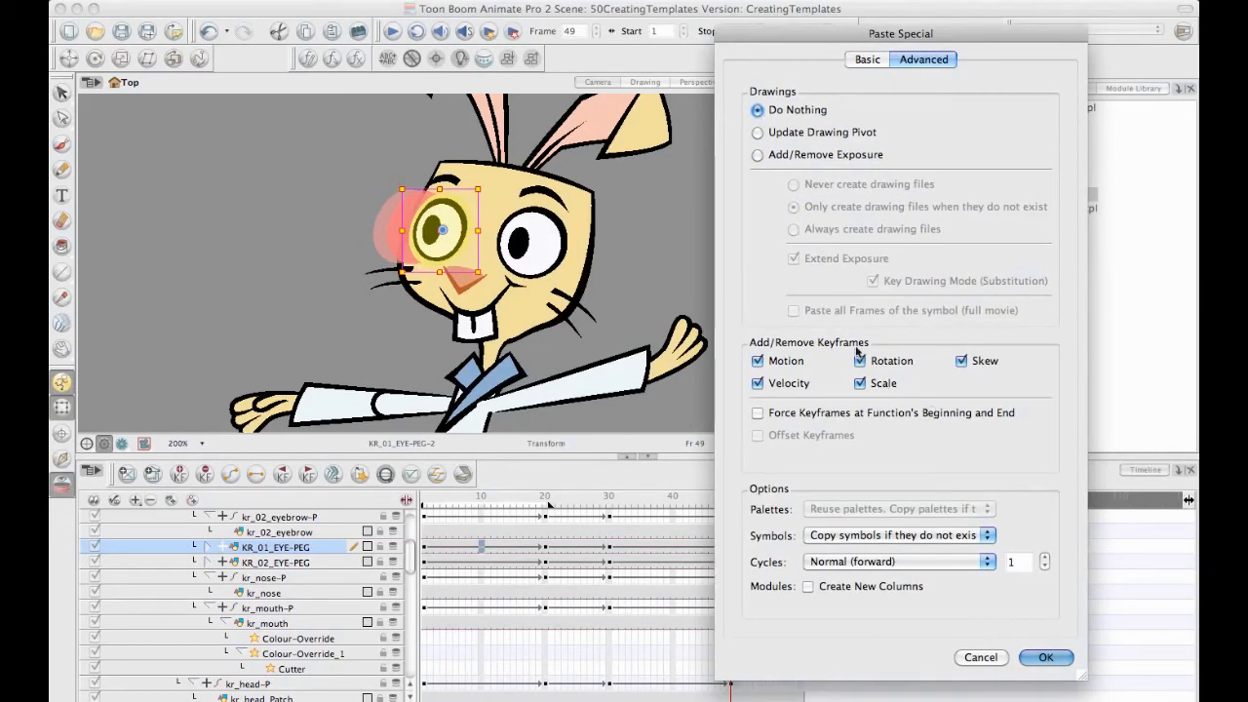
{"action": "left_click", "coordinate": [758, 155]}
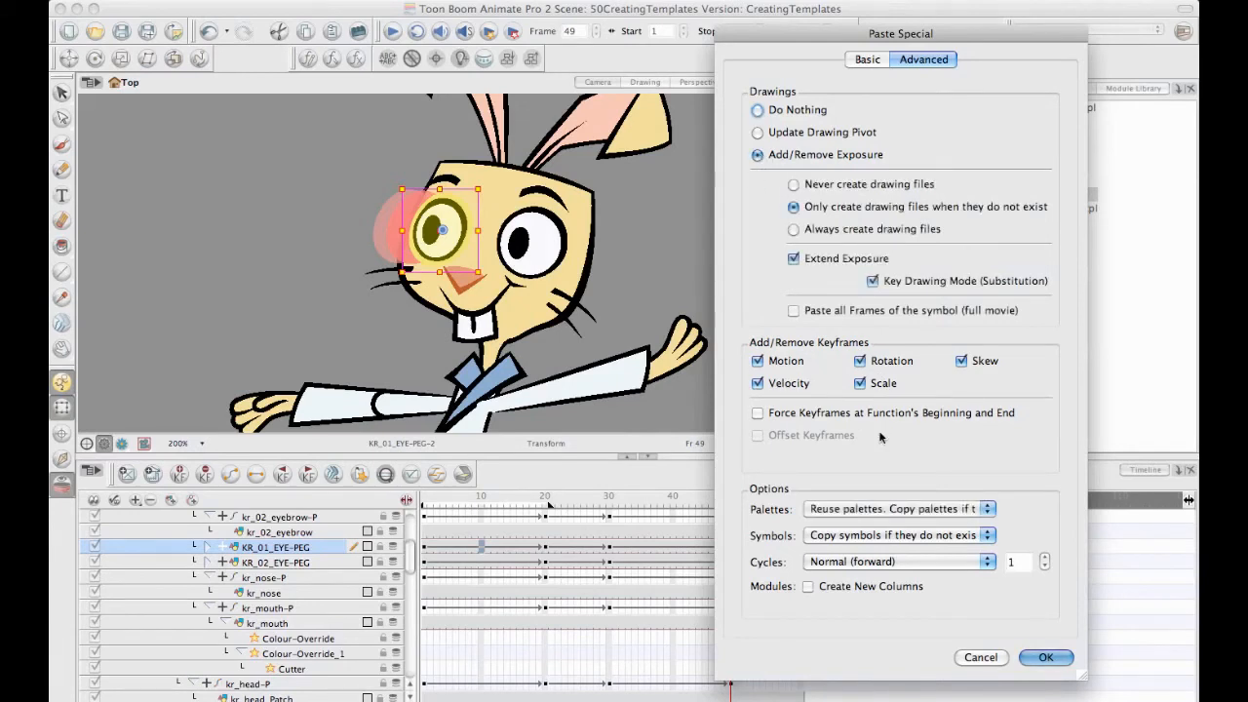
Exclude the Motion, Velocity, Rotation, Scale and Skew keyframes from the paste
{"action": "left_click", "coordinate": [758, 360]}
{"action": "left_click", "coordinate": [757, 384]}
{"action": "left_click", "coordinate": [860, 361]}
{"action": "left_click", "coordinate": [860, 383]}
{"action": "left_click", "coordinate": [962, 361]}
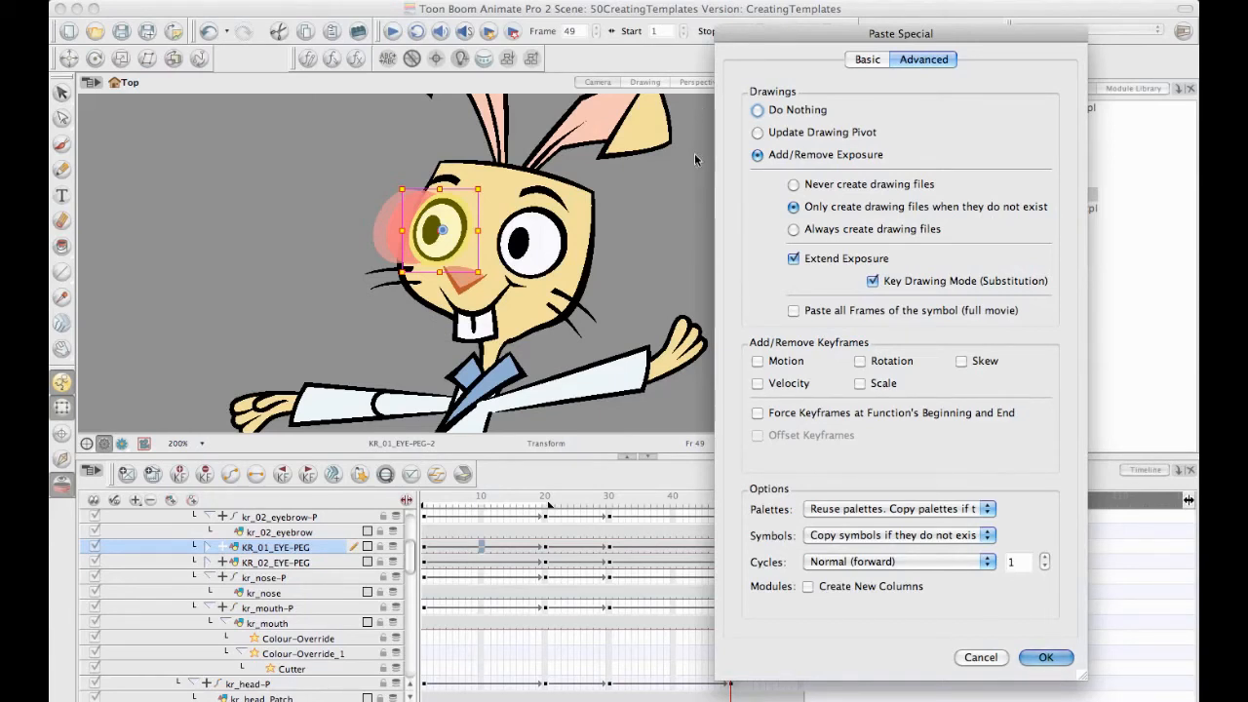
Set the paste to only create drawing files when they do not exist and apply it to the eye pegs
{"action": "left_click", "coordinate": [794, 229]}
{"action": "left_click", "coordinate": [794, 207]}
{"action": "left_click", "coordinate": [794, 230]}
{"action": "left_click", "coordinate": [794, 207]}
{"action": "left_click", "coordinate": [1039, 658]}
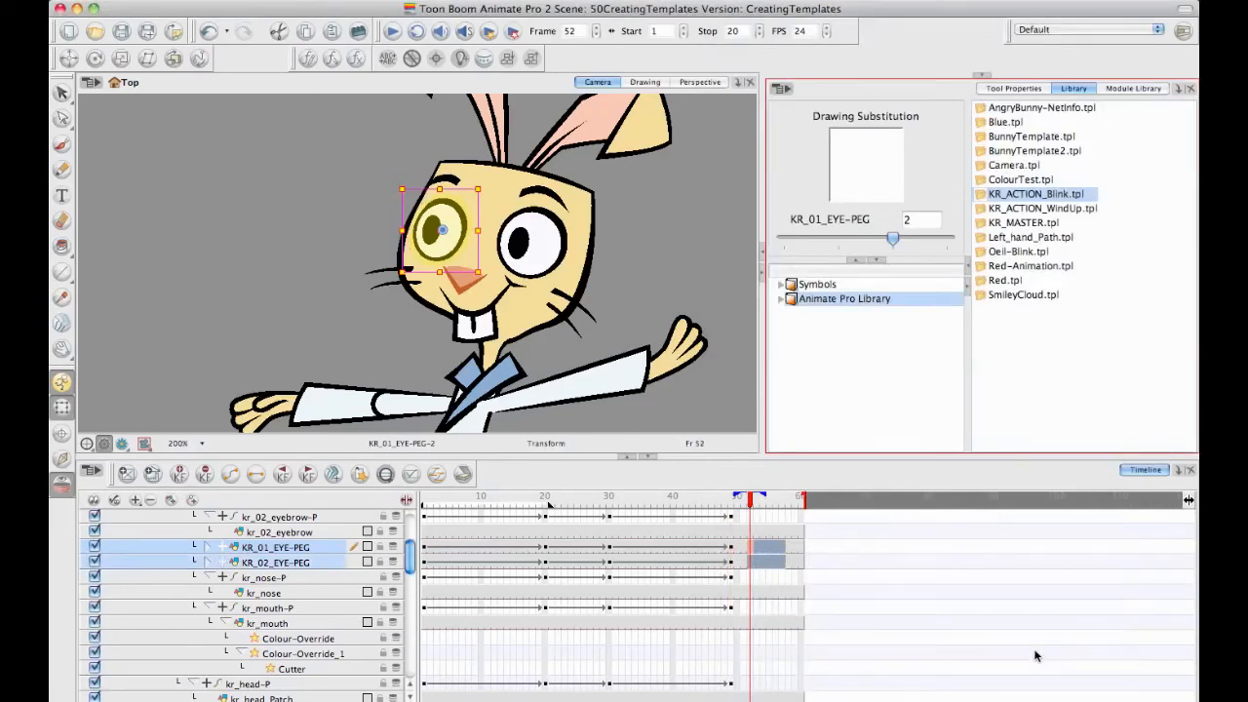
Return to frame 1 and review the advanced Paste Special options for another KR_ACTION_Blink drop on the eye pegs
{"action": "left_click_drag", "start_coordinate": [751, 501], "coordinate": [377, 488]}
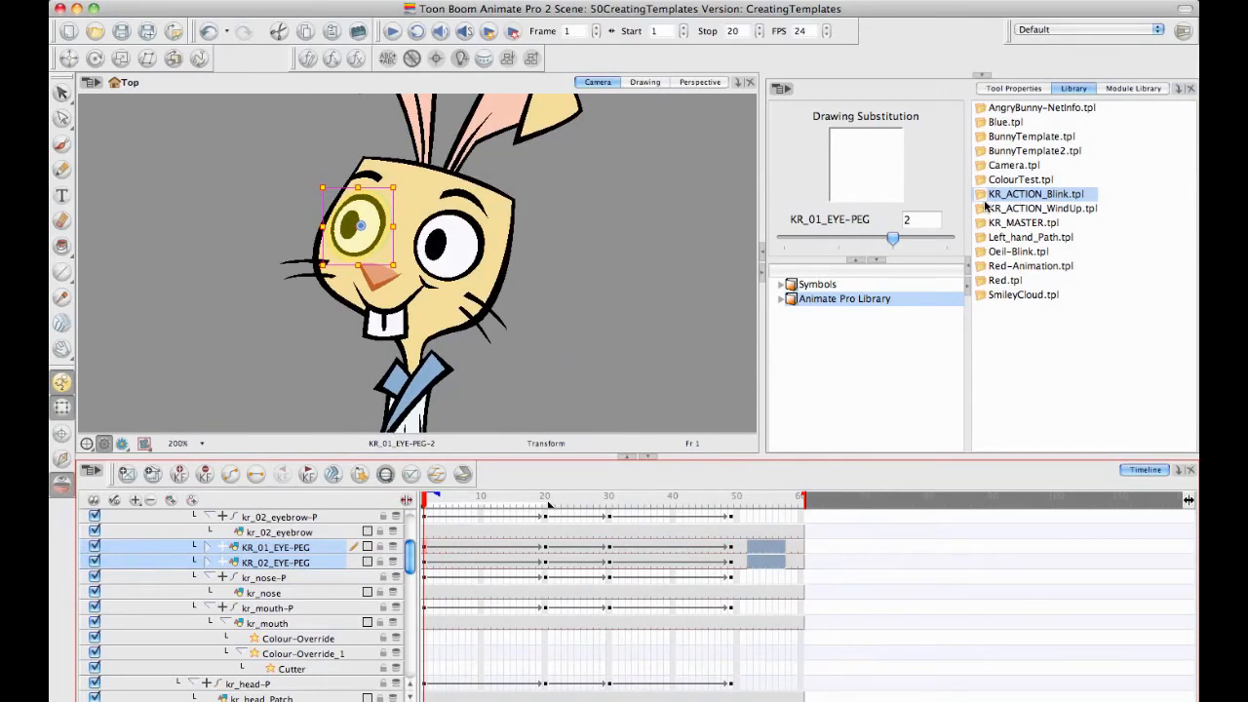
{"action": "left_click_drag", "start_coordinate": [987, 200], "coordinate": [693, 552]}
{"action": "left_click", "coordinate": [656, 45]}
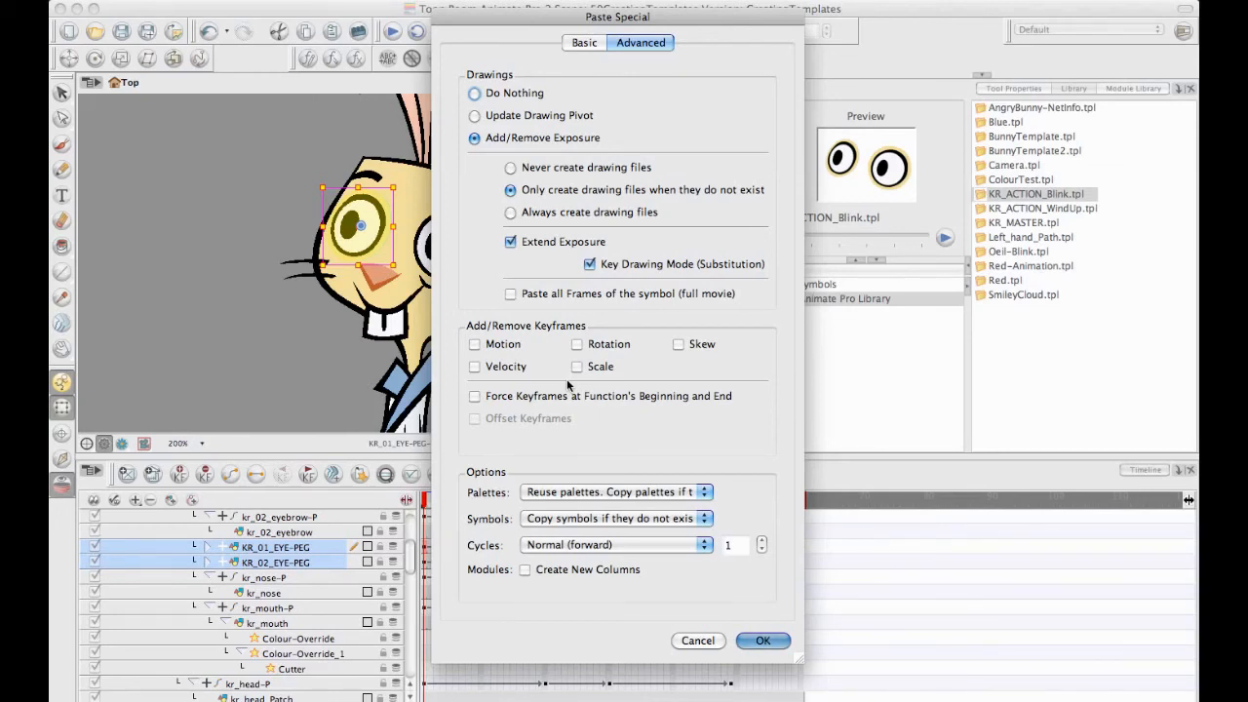
{"action": "left_click", "coordinate": [755, 641]}
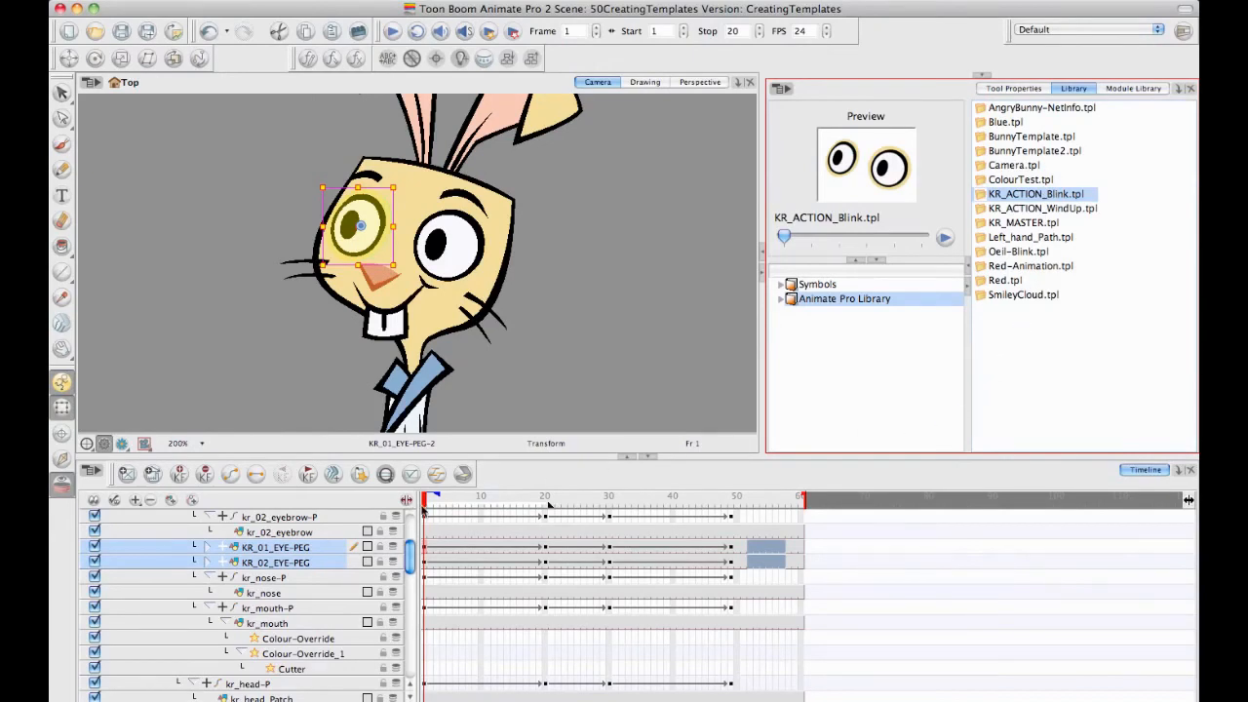
Select the bunny's kr_02_hand drawing and show it in the Drawing view
{"action": "scroll", "coordinate": [412, 551], "scroll_direction": "up", "scroll_amount": 5}
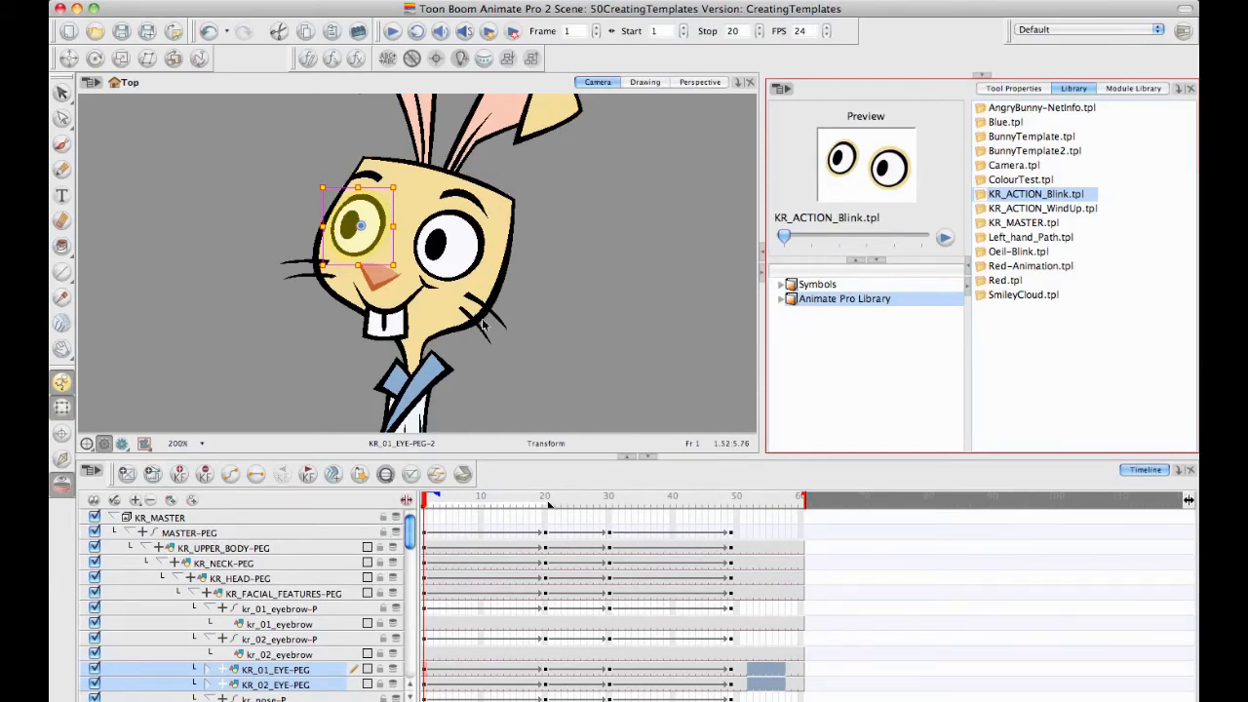
{"action": "scroll", "coordinate": [572, 236], "scroll_direction": "down", "scroll_amount": 10}
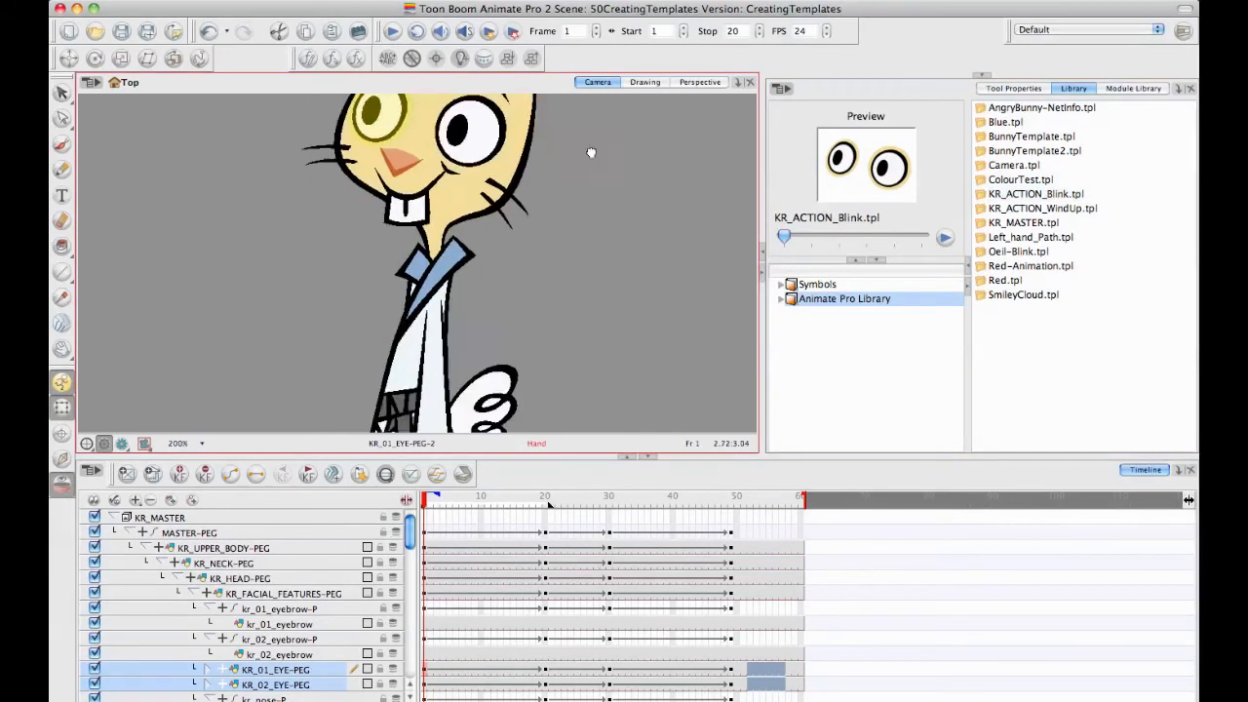
{"action": "left_click", "coordinate": [476, 291]}
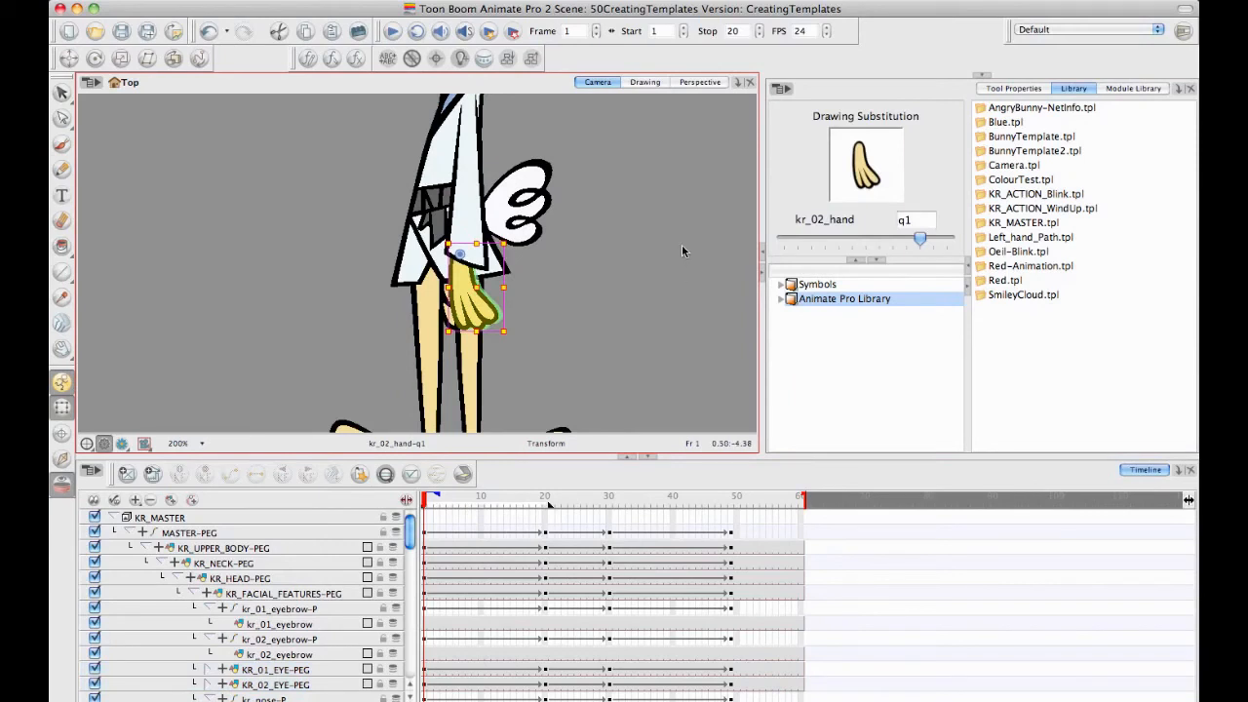
{"action": "left_click", "coordinate": [645, 82]}
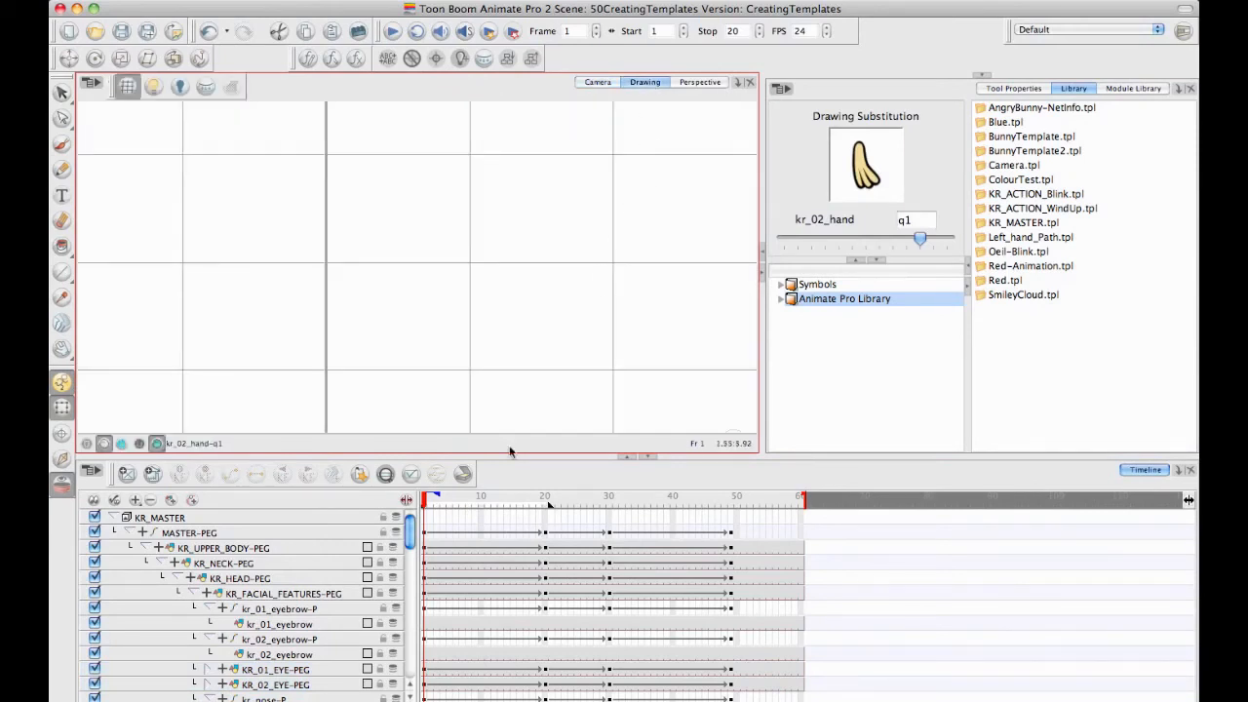
Duplicate the kr_02_hand drawing at frame 5 and centre the hand for editing
{"action": "left_click", "coordinate": [480, 491]}
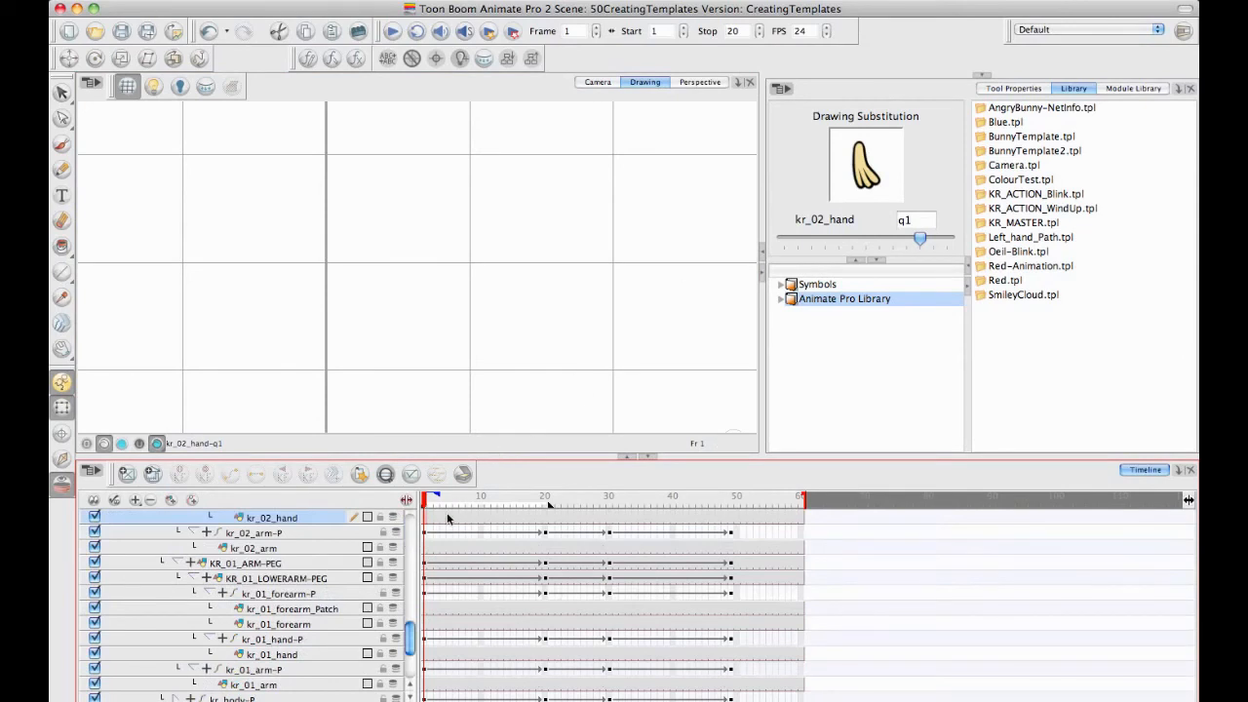
{"action": "left_click", "coordinate": [446, 525]}
{"action": "key", "text": "minus"}
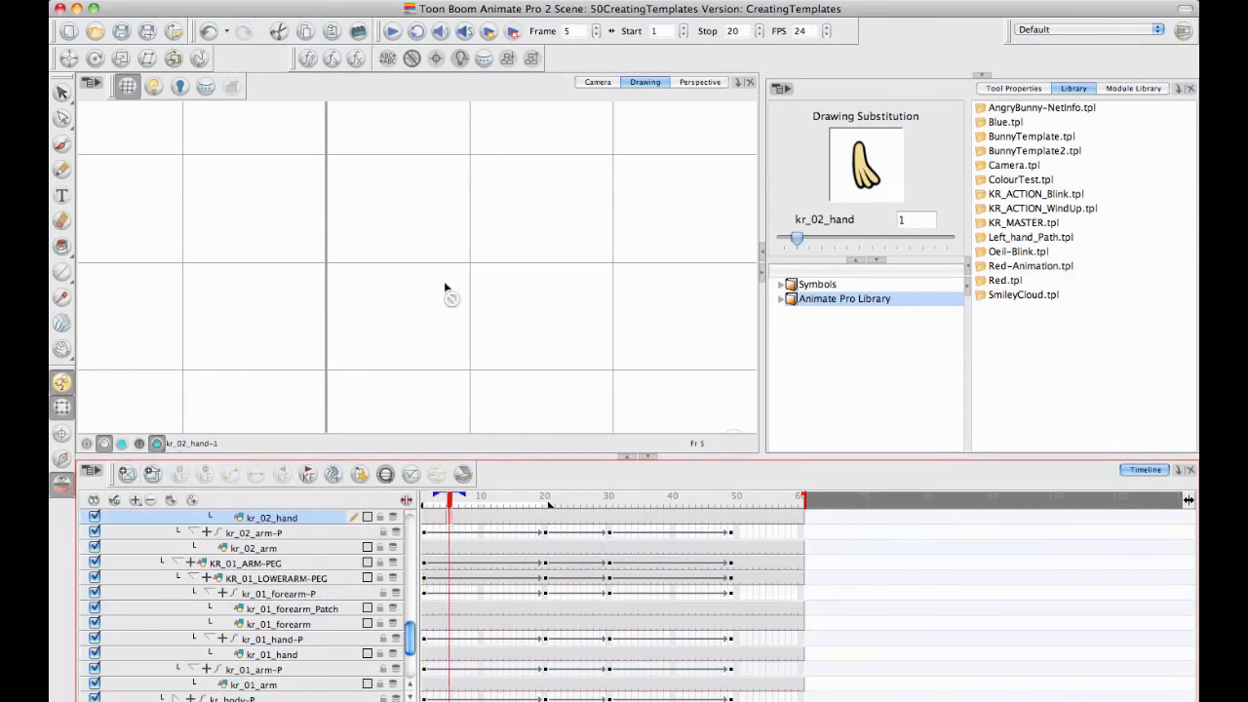
{"action": "left_click", "coordinate": [380, 348]}
{"action": "scroll", "coordinate": [396, 342], "scroll_direction": "down", "scroll_amount": 5}
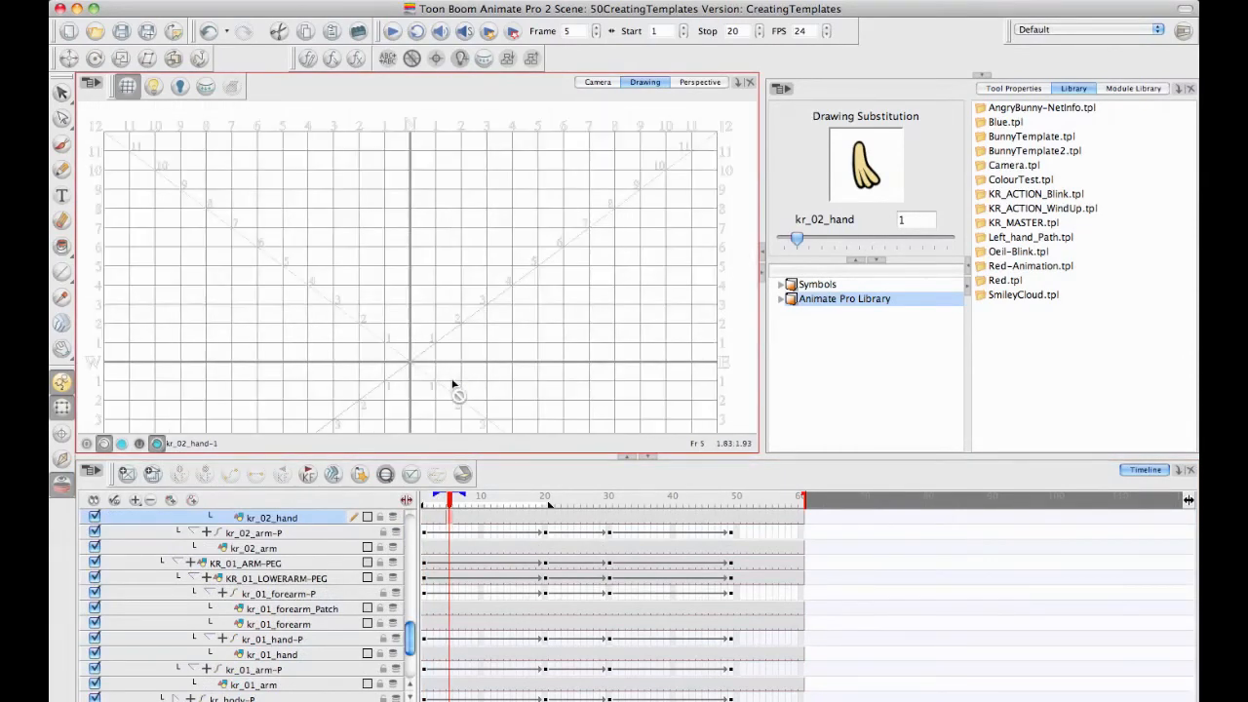
{"action": "scroll", "coordinate": [521, 306], "scroll_direction": "up", "scroll_amount": 6}
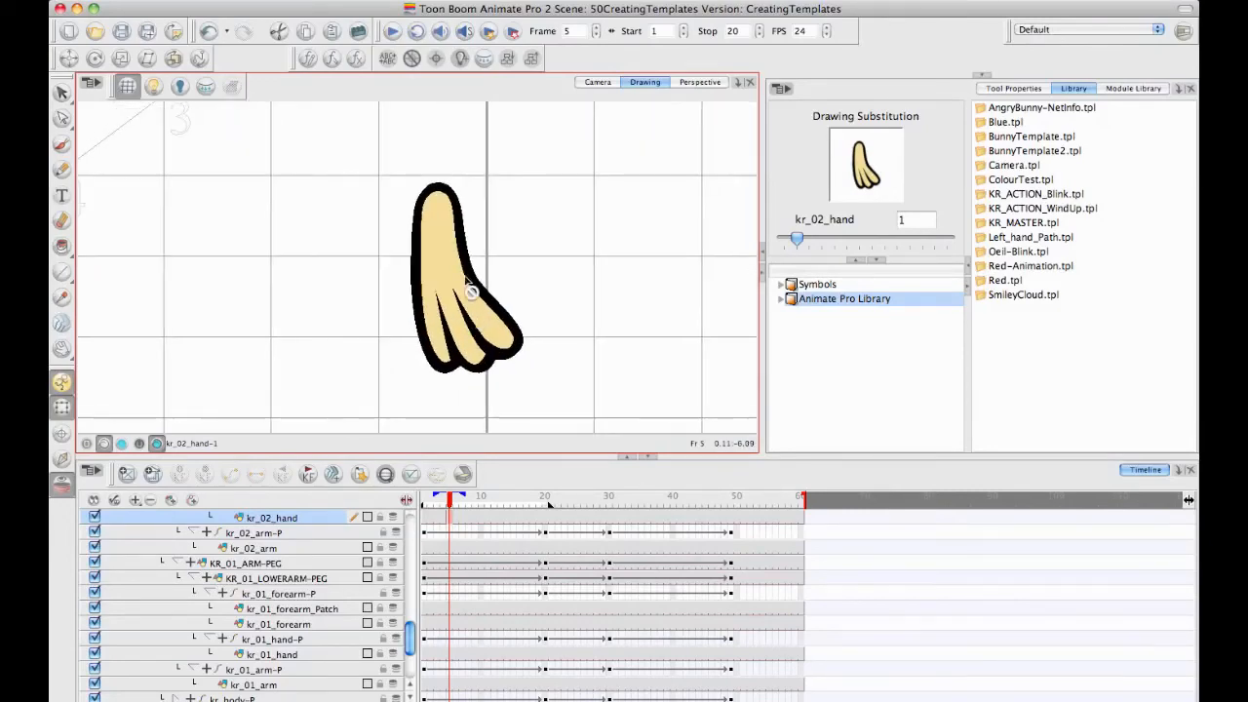
Brush a thumb outline onto the outer side of the hand and fill it with the skin colour
{"action": "left_click", "coordinate": [62, 144]}
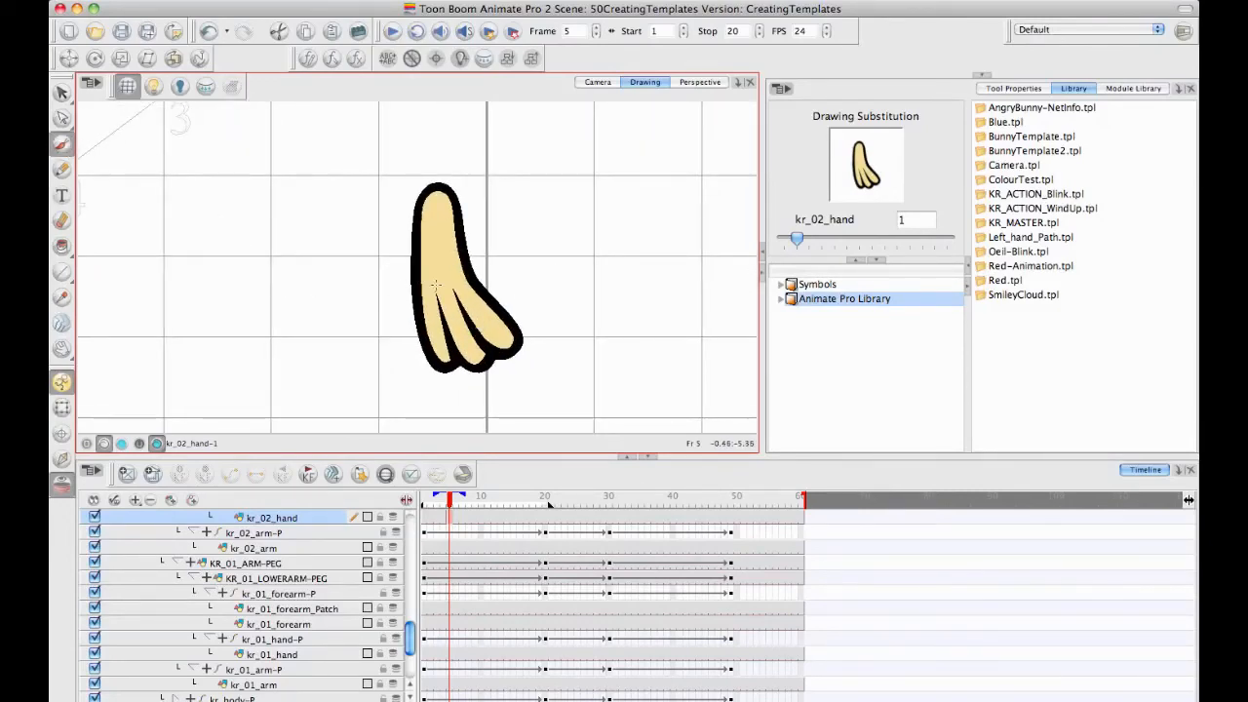
{"action": "mouse_move", "coordinate": [407, 269]}
{"action": "left_mouse_down"}
{"action": "mouse_move", "coordinate": [419, 270]}
{"action": "mouse_move", "coordinate": [382, 259]}
{"action": "left_mouse_up"}
{"action": "mouse_move", "coordinate": [414, 242]}
{"action": "left_mouse_down"}
{"action": "mouse_move", "coordinate": [373, 302]}
{"action": "mouse_move", "coordinate": [415, 318]}
{"action": "left_mouse_up"}
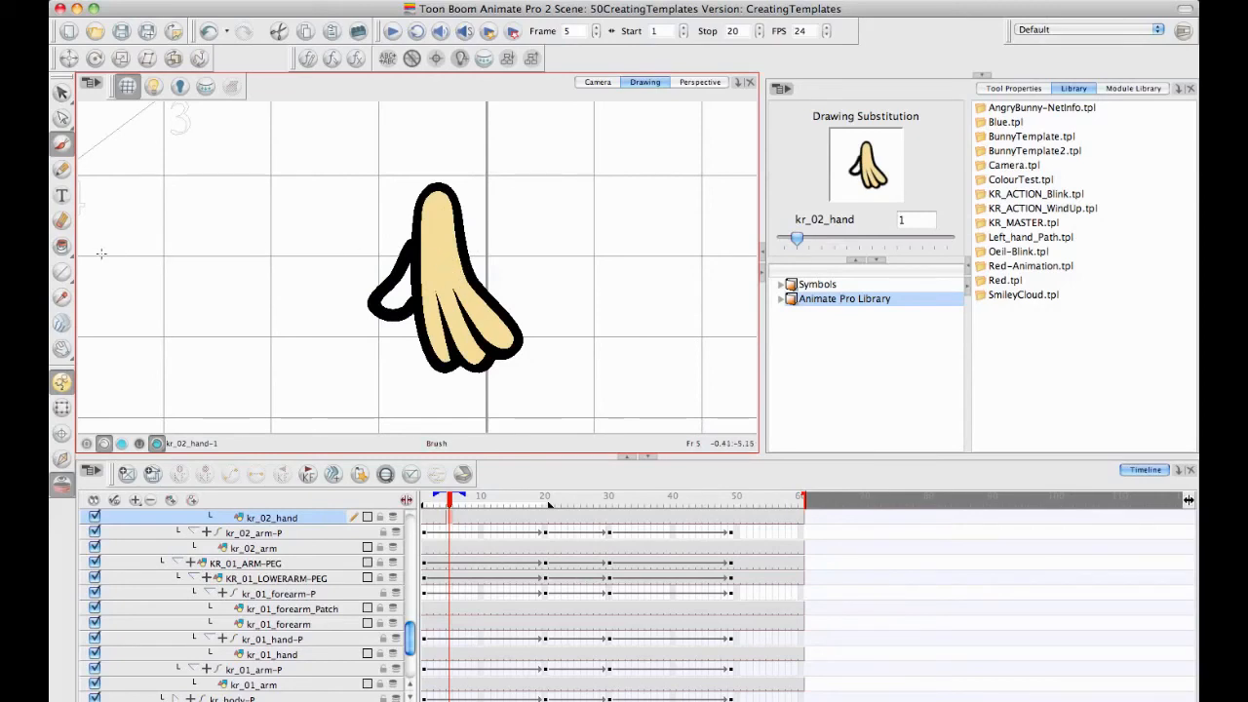
{"action": "left_click", "coordinate": [61, 245]}
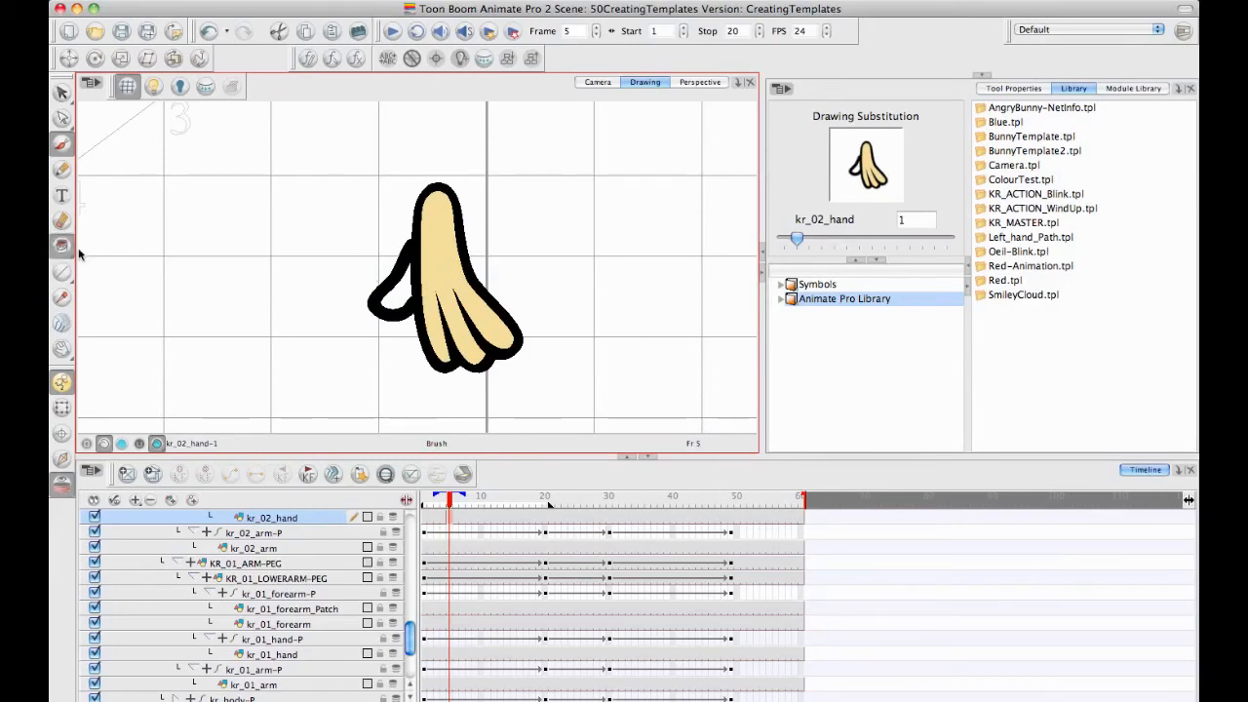
{"action": "left_click", "coordinate": [395, 297]}
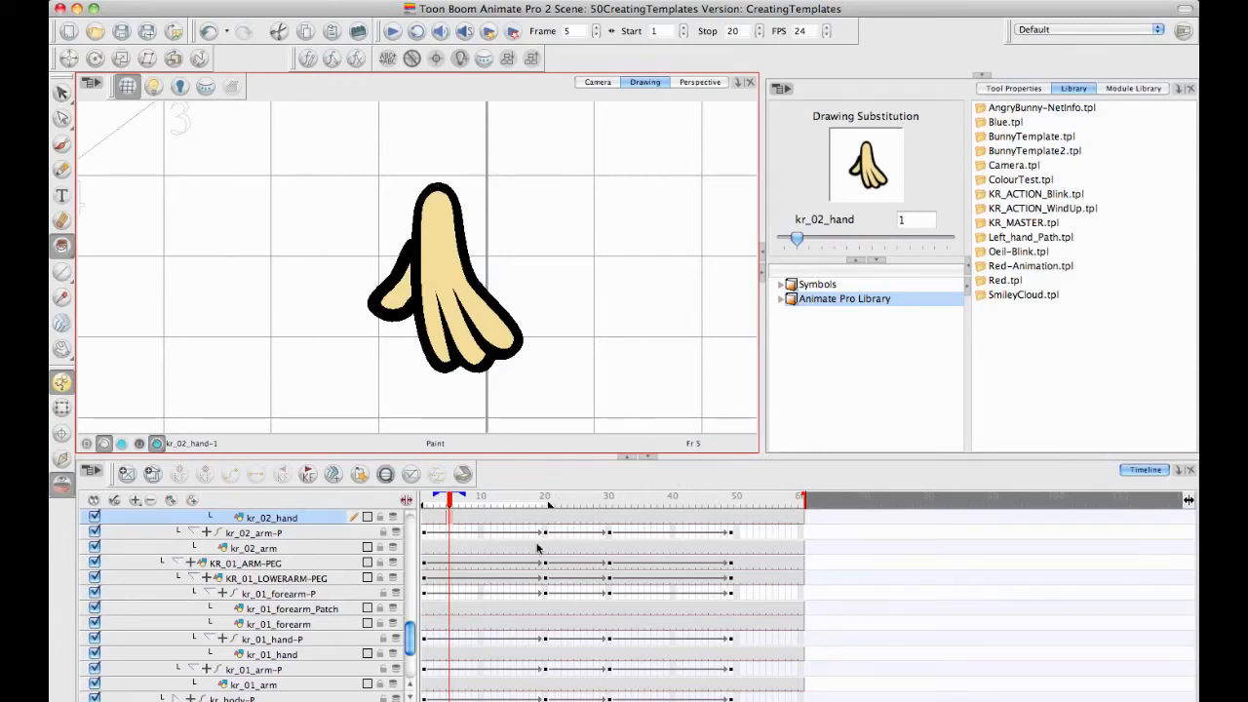
Store the frame 5 drawing of kr_02_hand in the Animate Pro Library as a template named KR_02_hand.tpl
{"action": "left_click_drag", "start_coordinate": [451, 501], "coordinate": [452, 507]}
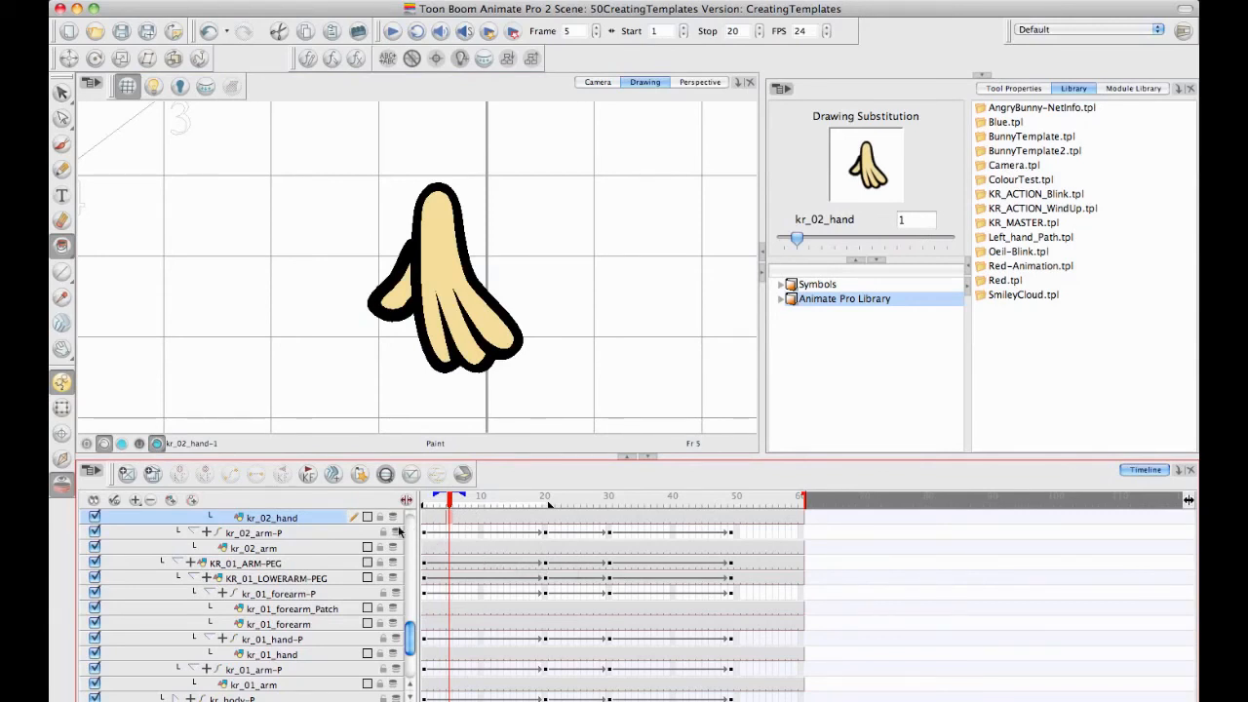
{"action": "left_click_drag", "start_coordinate": [449, 519], "coordinate": [1010, 361]}
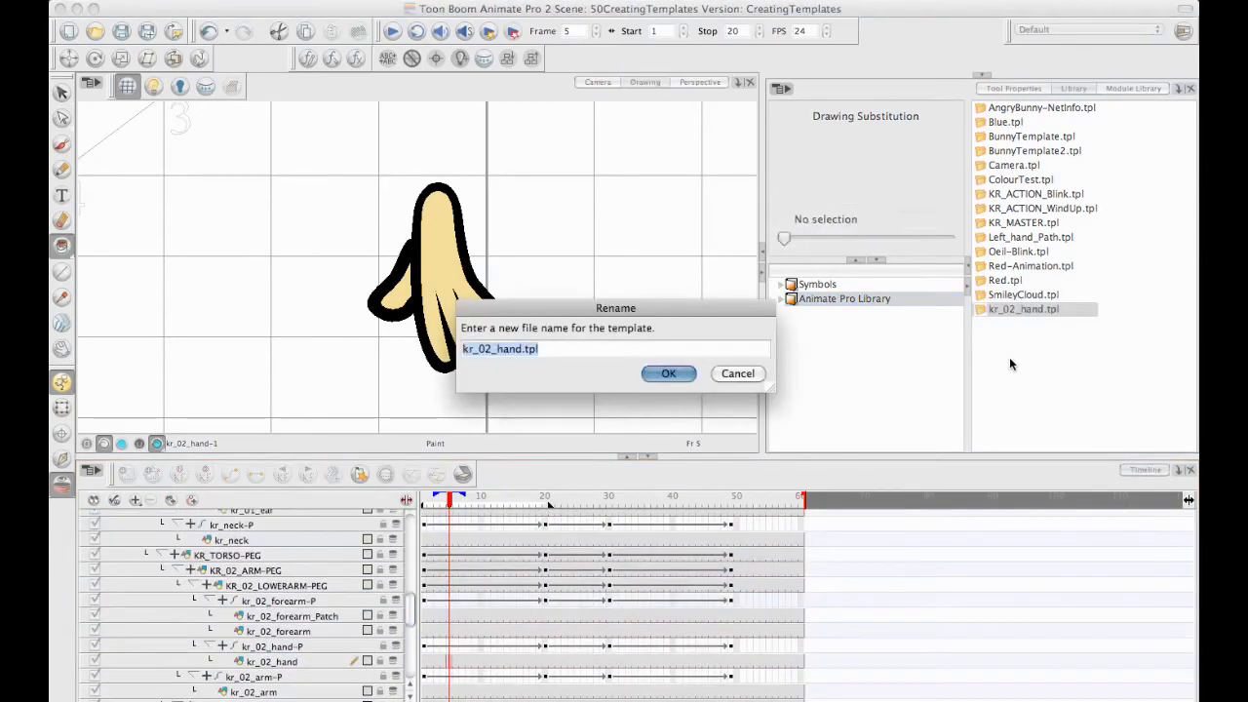
{"action": "key", "text": "Right"}
{"action": "key", "text": "Left"}
{"action": "key", "text": "Left"}
{"action": "key", "text": "Left"}
{"action": "key", "text": "Left"}
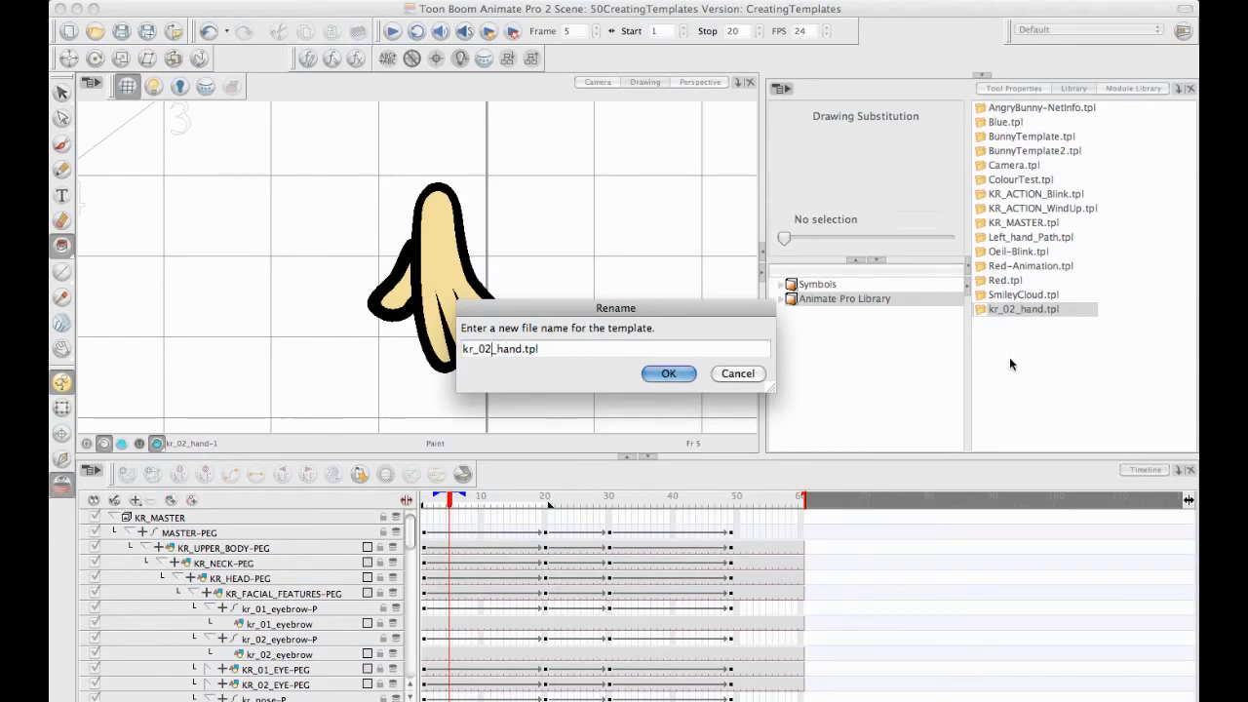
{"action": "key", "text": "BackSpace"}
{"action": "key", "text": "BackSpace"}
{"action": "type", "text": "KR"}
{"action": "key", "text": "Return"}
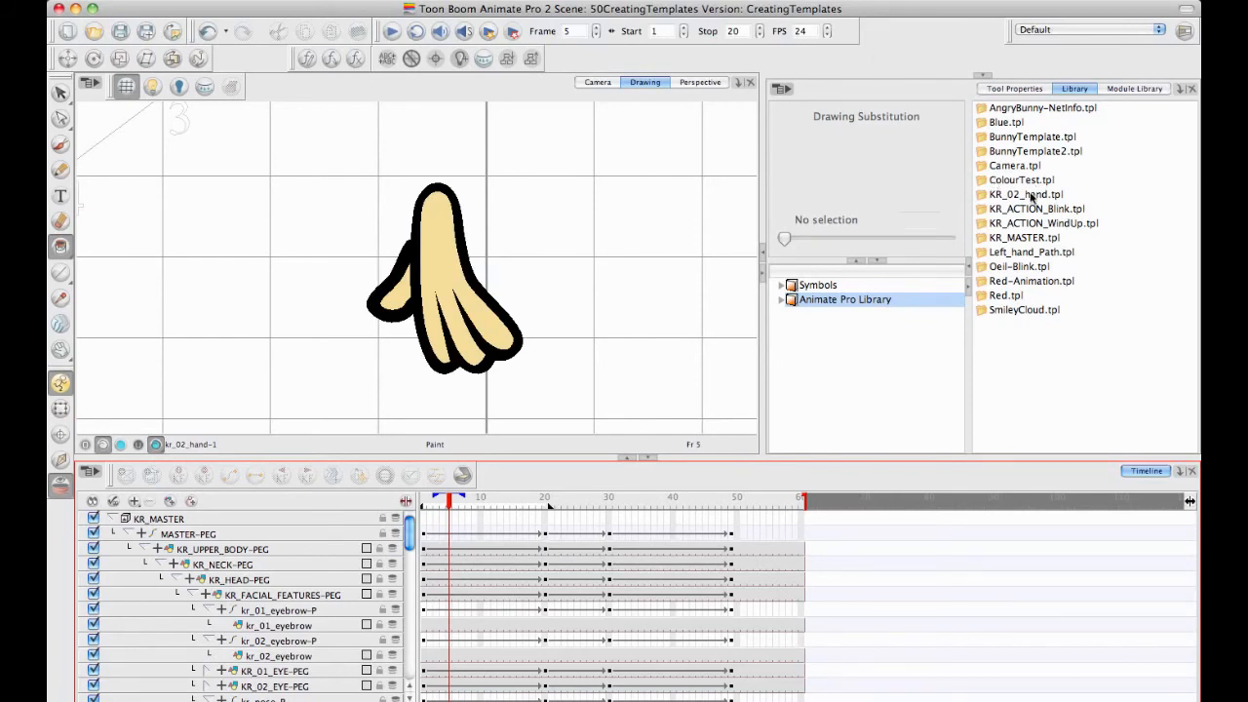
Open the KR_MASTER.tpl library template for editing
{"action": "left_click", "coordinate": [1016, 238]}
{"action": "right_click", "coordinate": [1031, 241]}
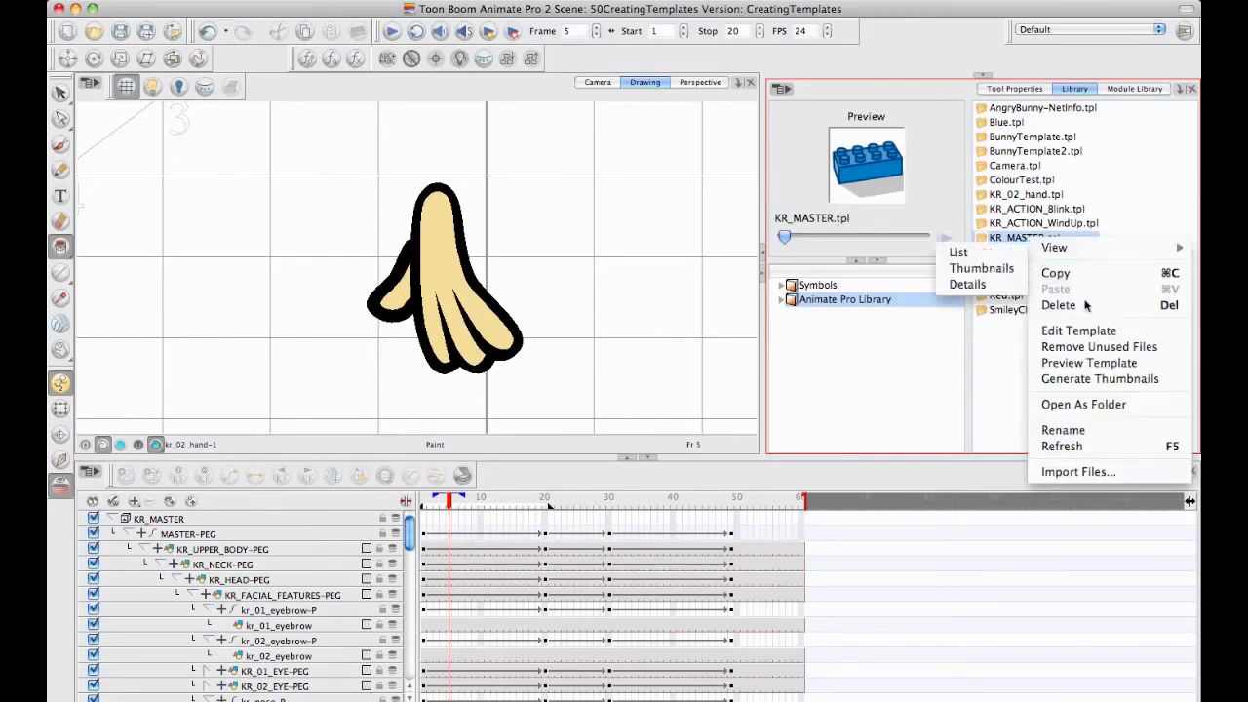
{"action": "left_click", "coordinate": [1090, 332]}
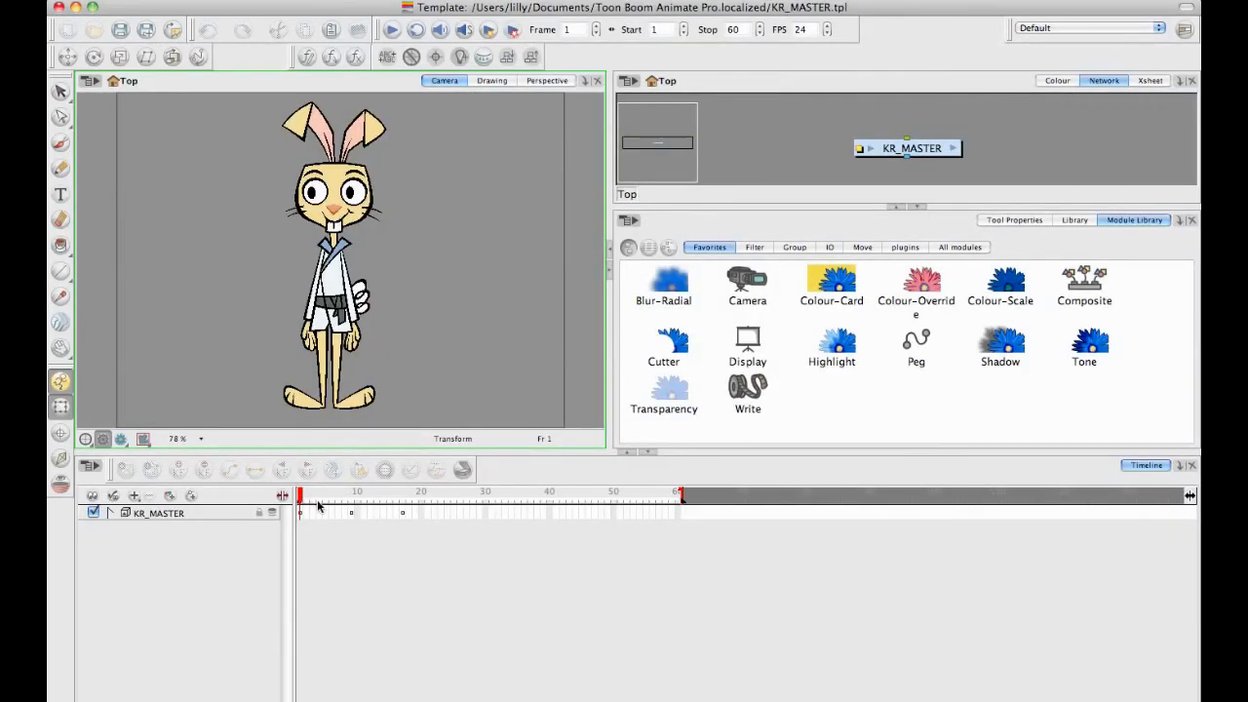
Expand the KR_MASTER layers, select the kr_02_hand drawing at frame 13, and widen the layer list until its names are readable
{"action": "left_click", "coordinate": [359, 498]}
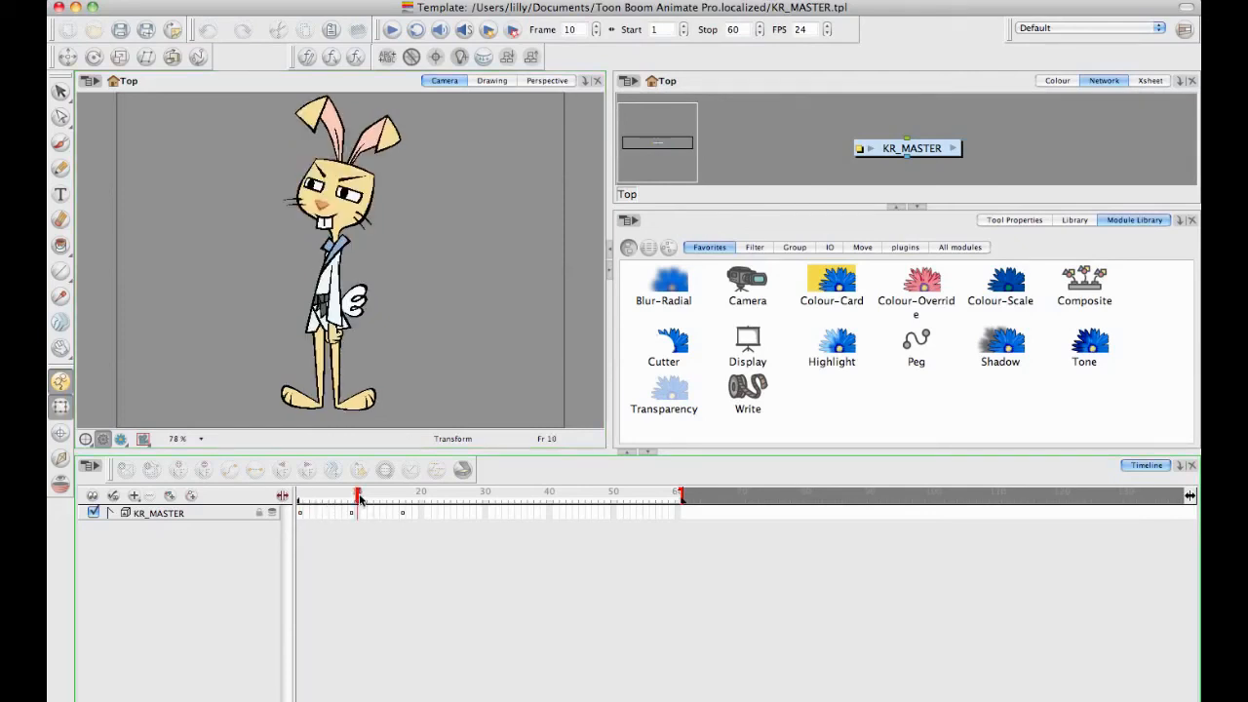
{"action": "left_click_drag", "start_coordinate": [358, 497], "coordinate": [397, 509]}
{"action": "left_click", "coordinate": [335, 340]}
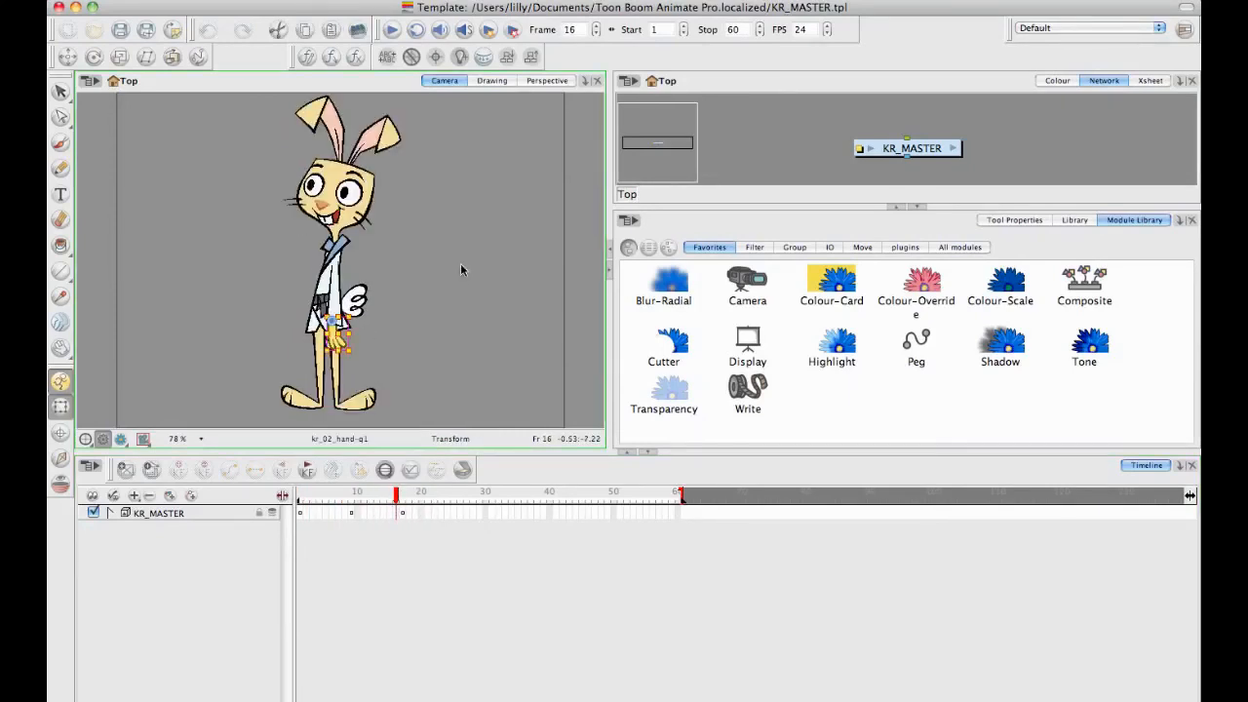
{"action": "left_click", "coordinate": [111, 514]}
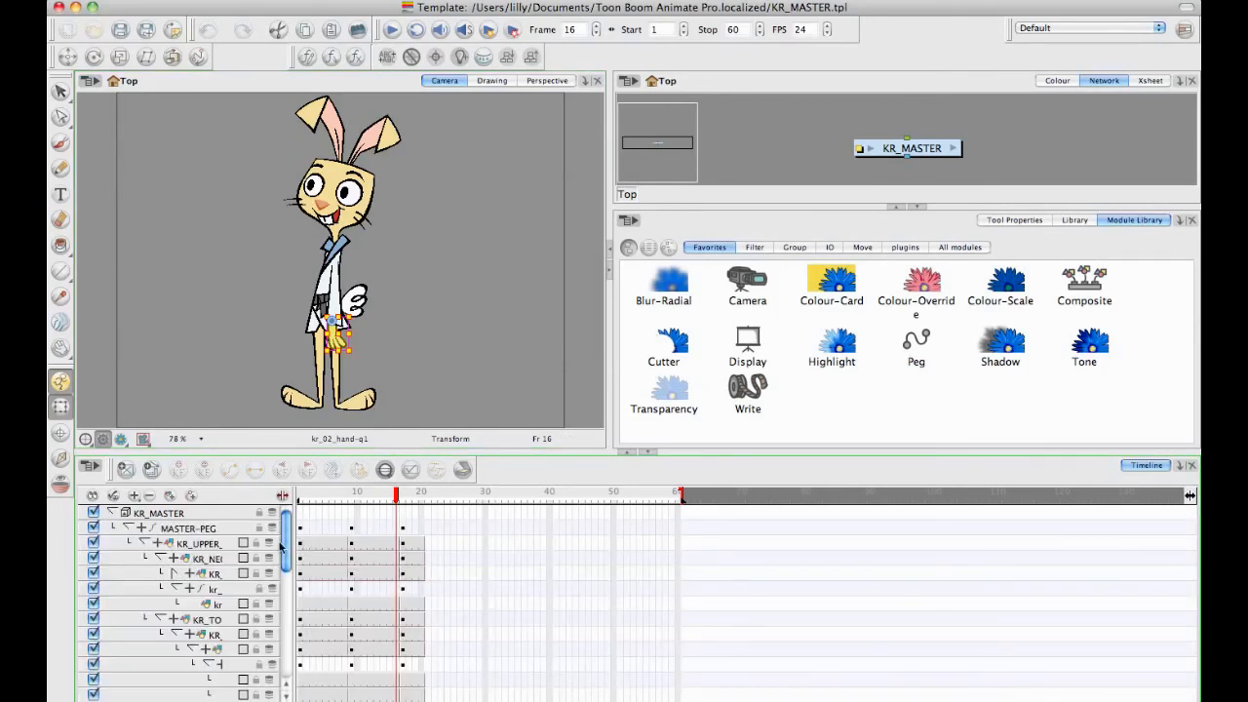
{"action": "left_click_drag", "start_coordinate": [285, 551], "coordinate": [286, 589]}
{"action": "left_click", "coordinate": [375, 617]}
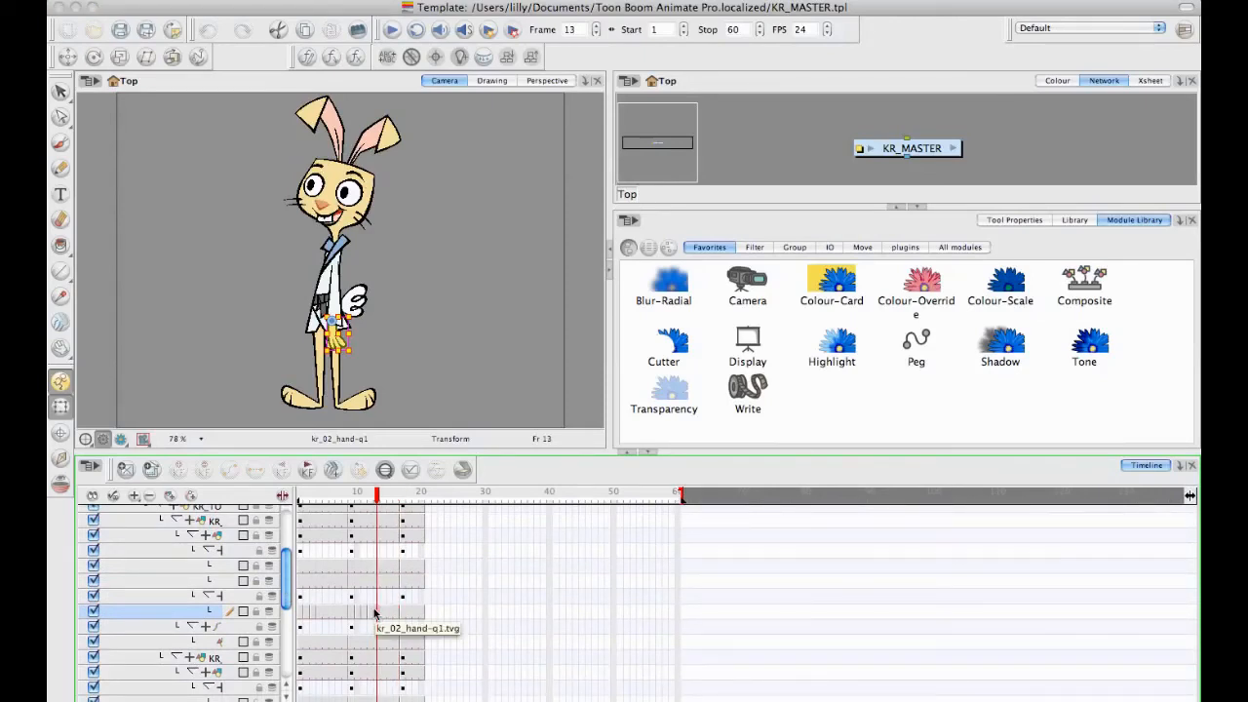
{"action": "left_click_drag", "start_coordinate": [314, 574], "coordinate": [370, 582]}
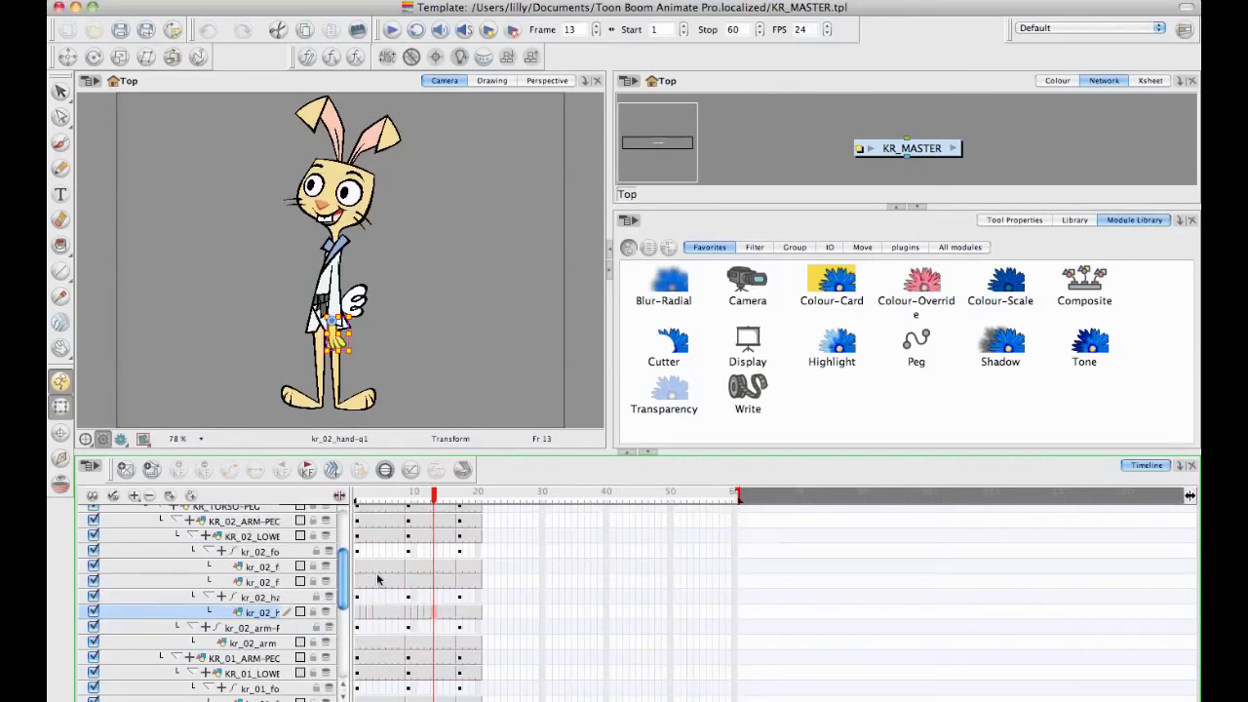
{"action": "left_click_drag", "start_coordinate": [350, 539], "coordinate": [406, 542]}
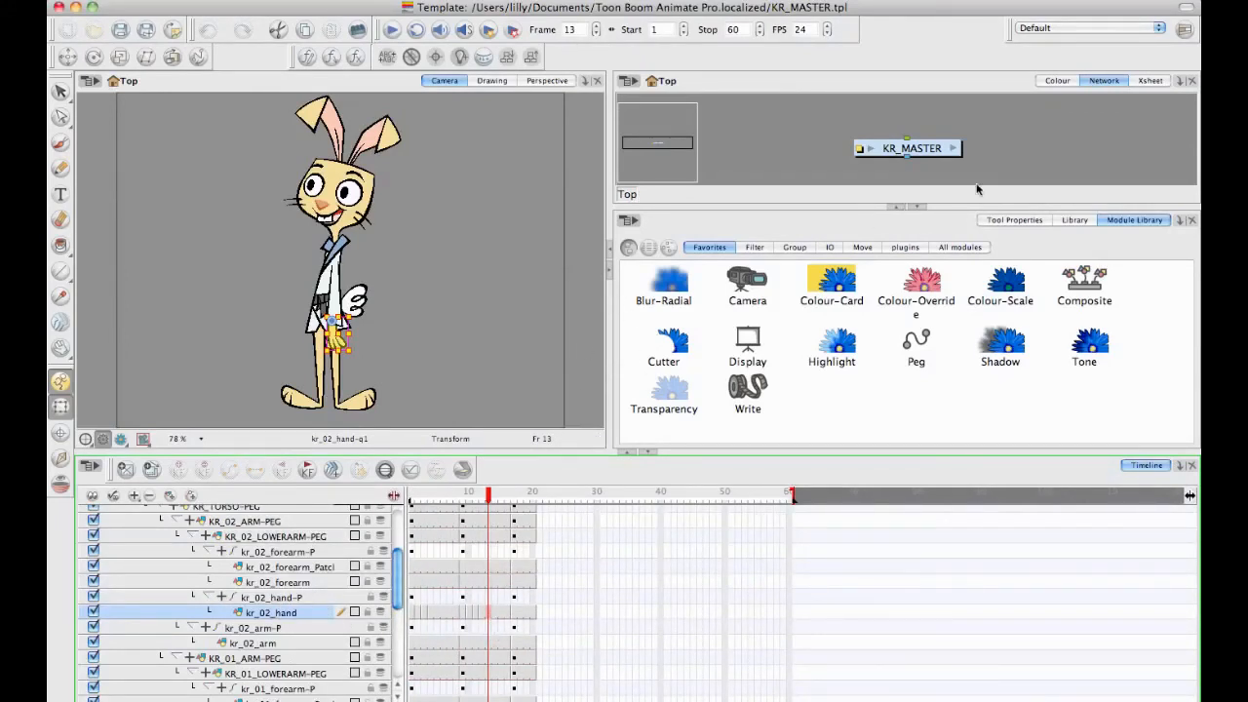
Paste KR_02_hand.tpl from the Animate Pro Library onto kr_02_hand at frame 13, with drawing files always created
{"action": "left_click", "coordinate": [1073, 221]}
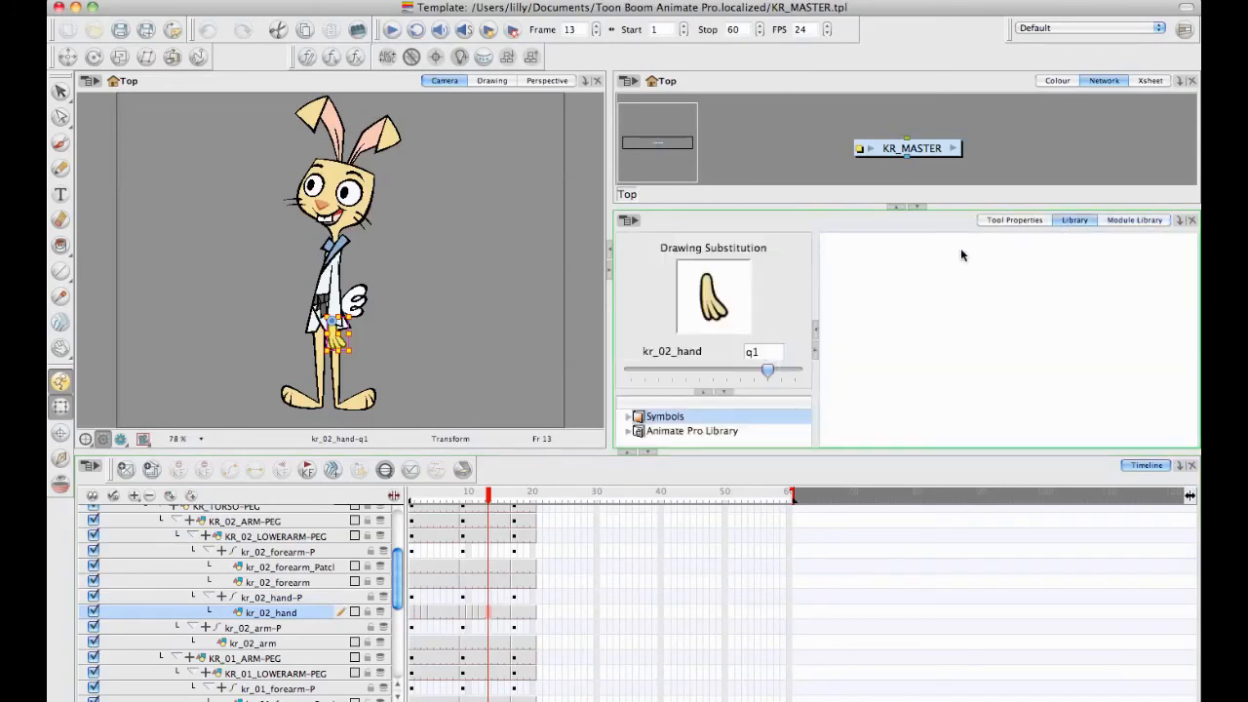
{"action": "left_click", "coordinate": [897, 206]}
{"action": "left_click", "coordinate": [721, 298]}
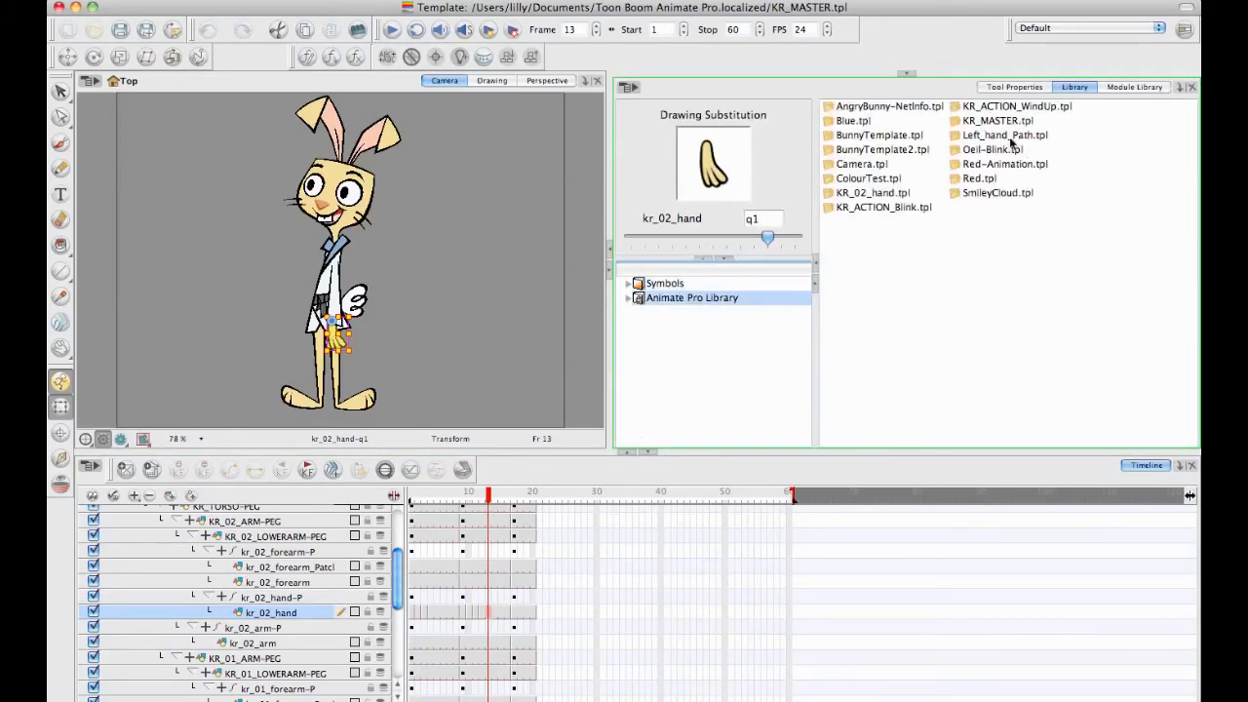
{"action": "left_click_drag", "start_coordinate": [873, 193], "coordinate": [491, 617]}
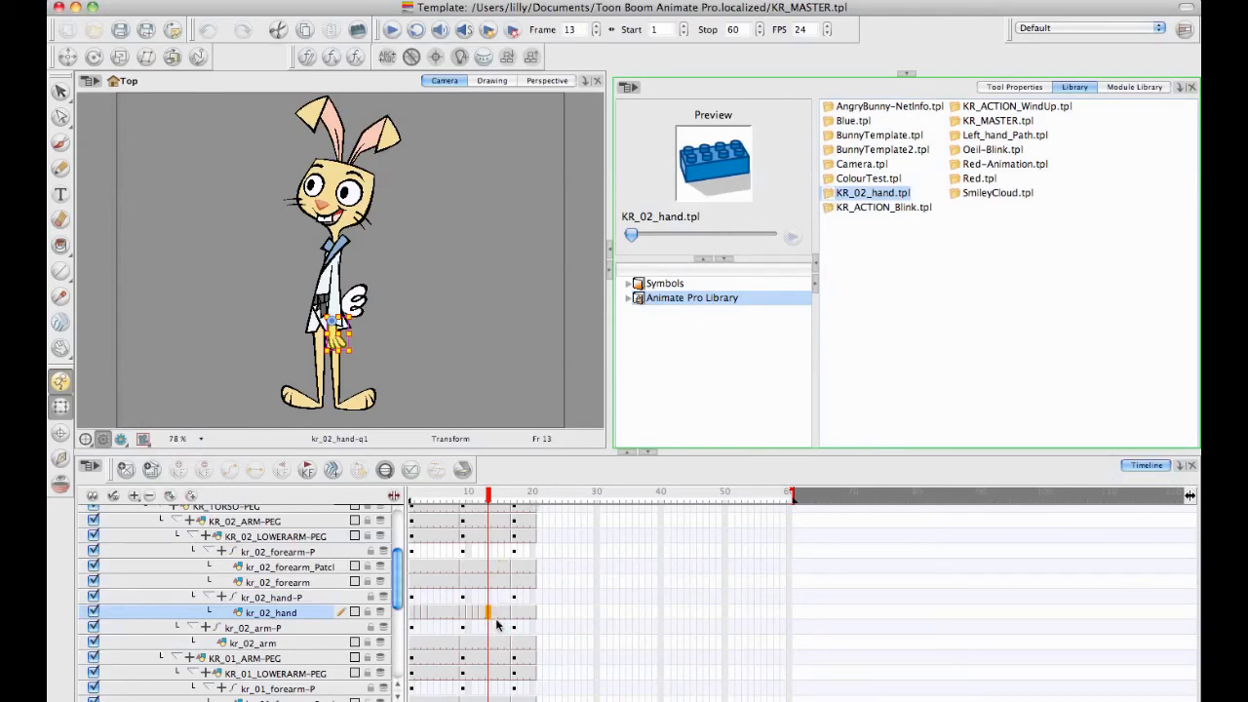
{"action": "left_click", "coordinate": [640, 41]}
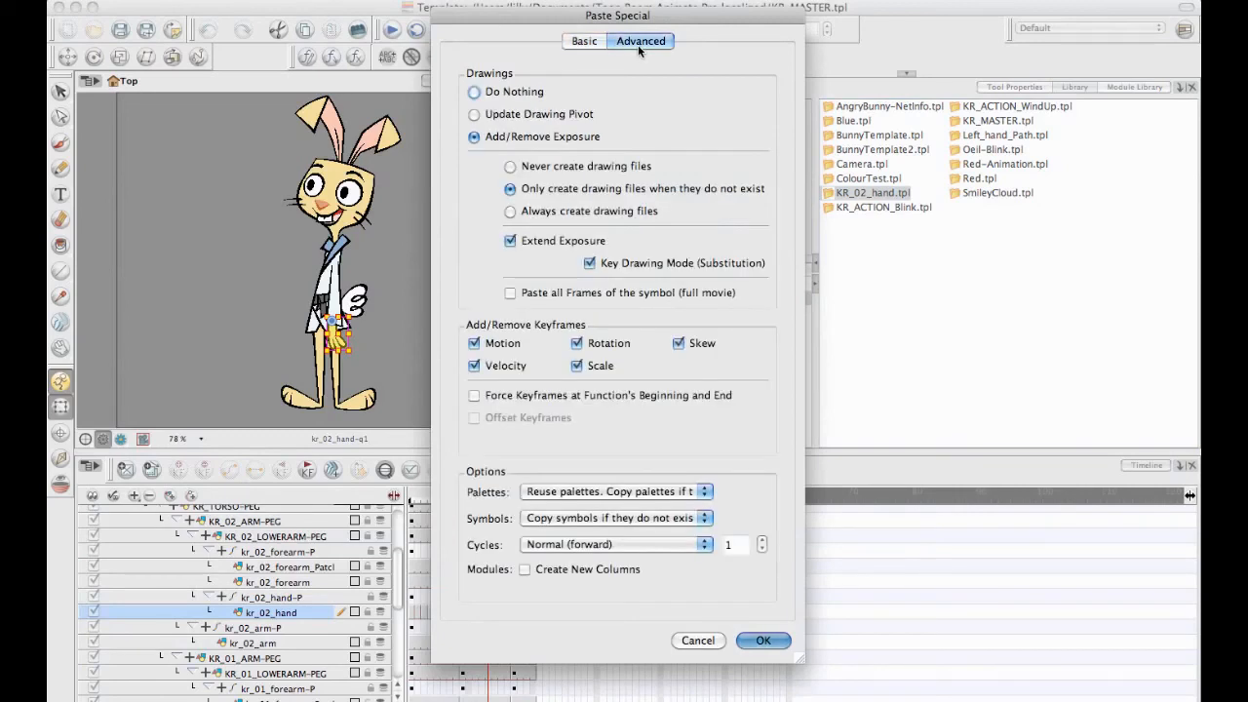
{"action": "left_click", "coordinate": [700, 343]}
{"action": "left_click", "coordinate": [568, 211]}
{"action": "left_click", "coordinate": [763, 640]}
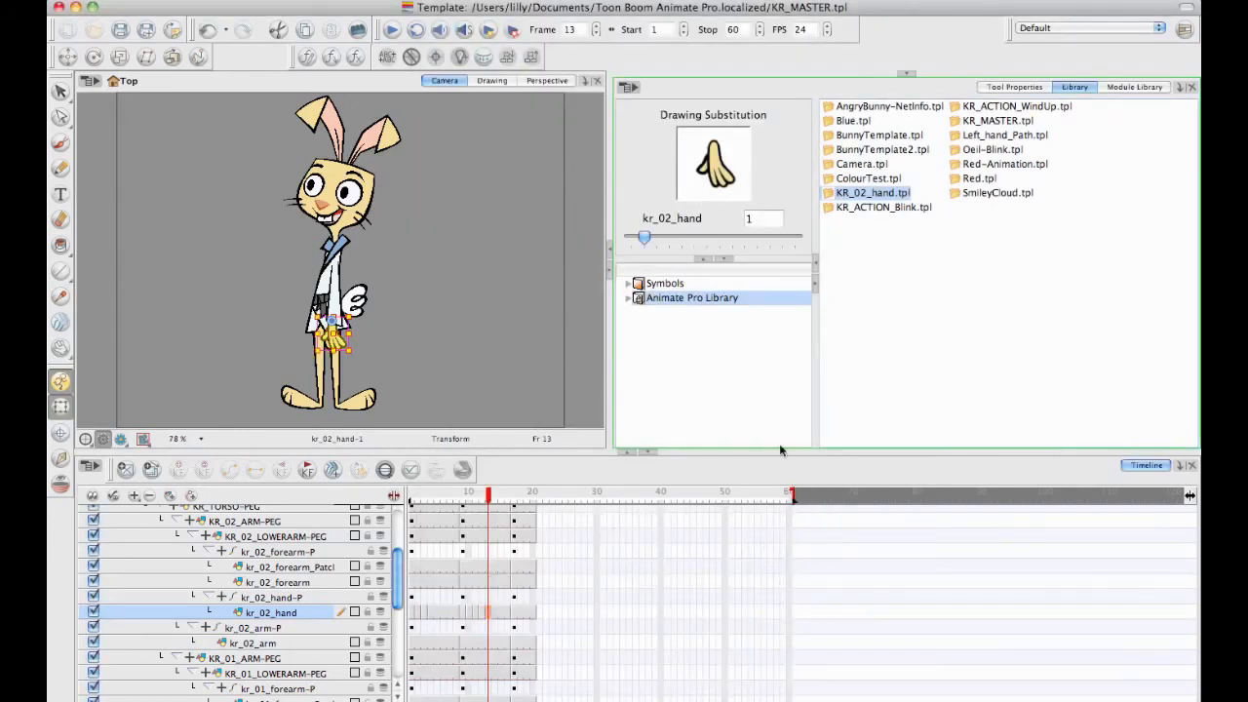
Paste KR_02_hand.tpl onto the kr_02_hand layer again, creating drawing files only when they do not exist
{"action": "left_click_drag", "start_coordinate": [829, 193], "coordinate": [500, 614]}
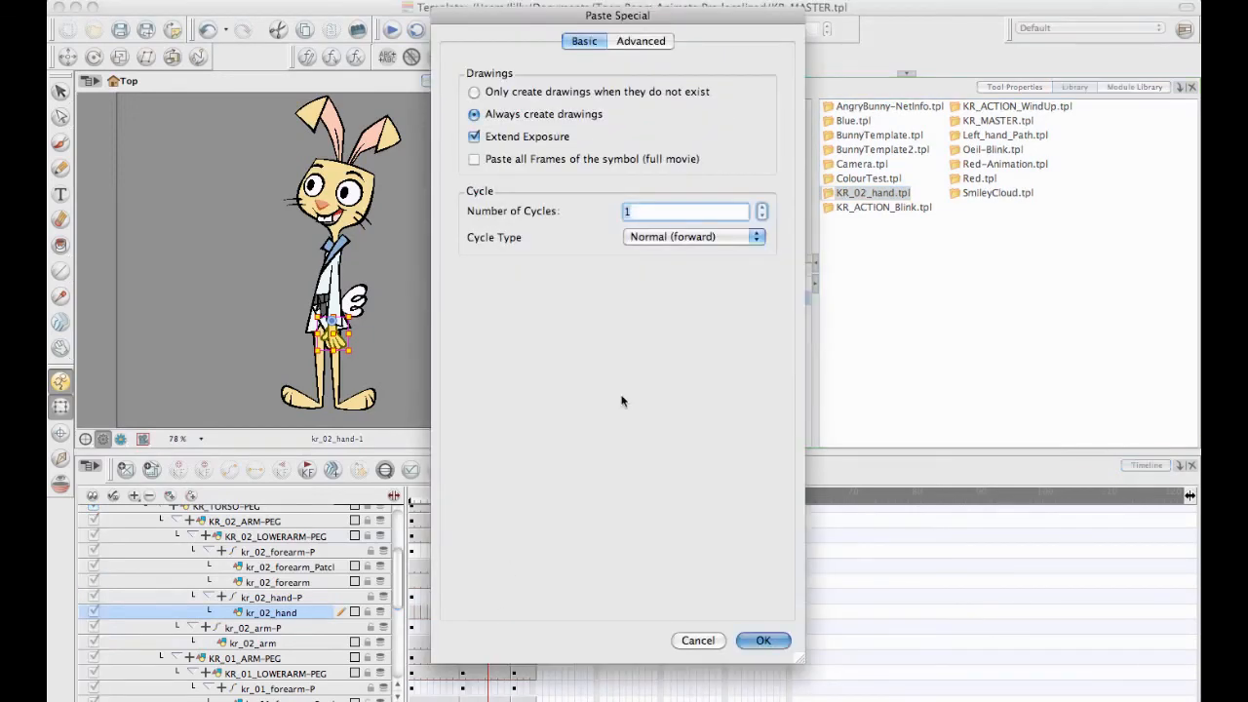
{"action": "left_click", "coordinate": [652, 42]}
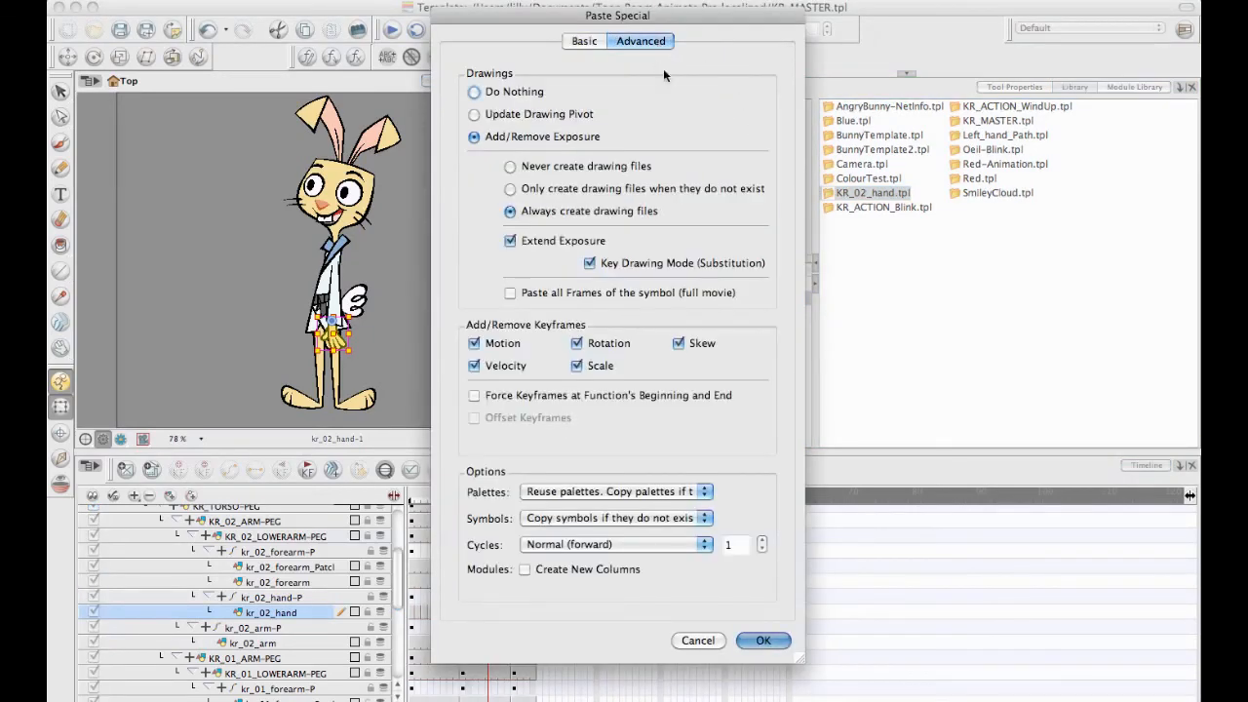
{"action": "left_click", "coordinate": [511, 189]}
{"action": "left_click", "coordinate": [763, 641]}
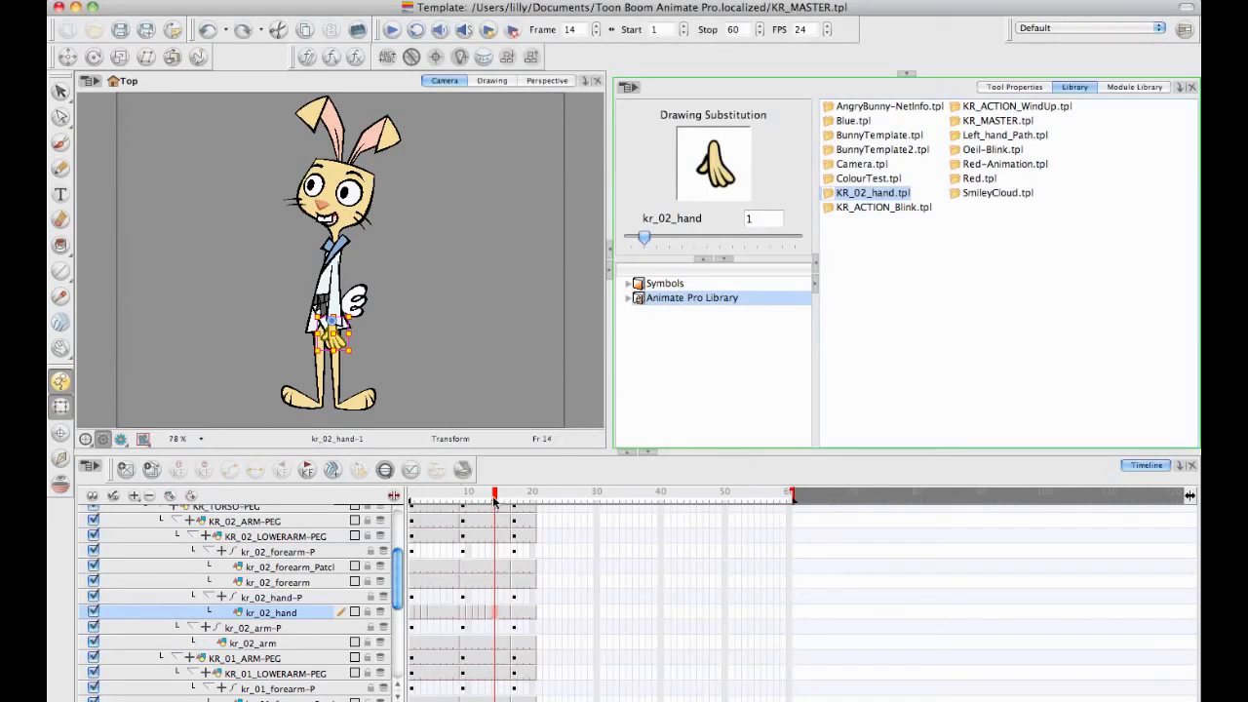
Compare the kr_02_hand drawings at frames 12 and 13 in a close-up of the hand
{"action": "left_click_drag", "start_coordinate": [494, 496], "coordinate": [481, 496]}
{"action": "left_click", "coordinate": [482, 349]}
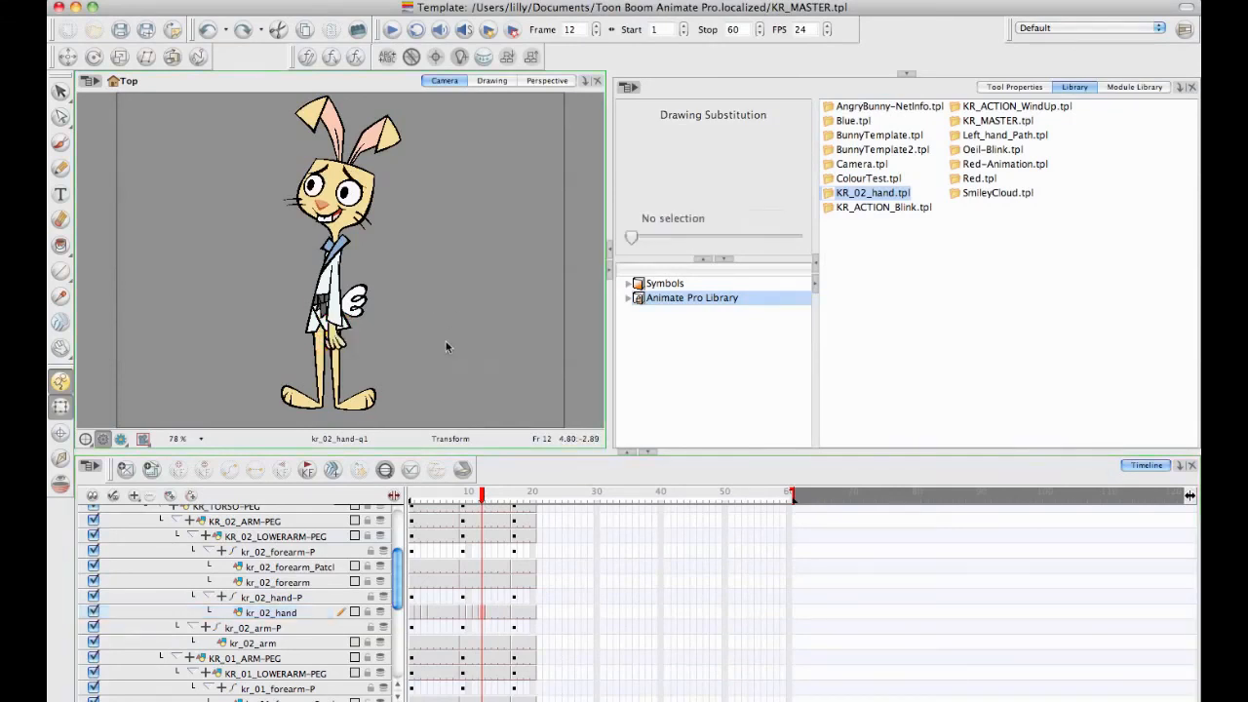
{"action": "scroll", "coordinate": [446, 341], "scroll_direction": "up", "scroll_amount": 5}
{"action": "left_click_drag", "start_coordinate": [470, 352], "coordinate": [443, 333]}
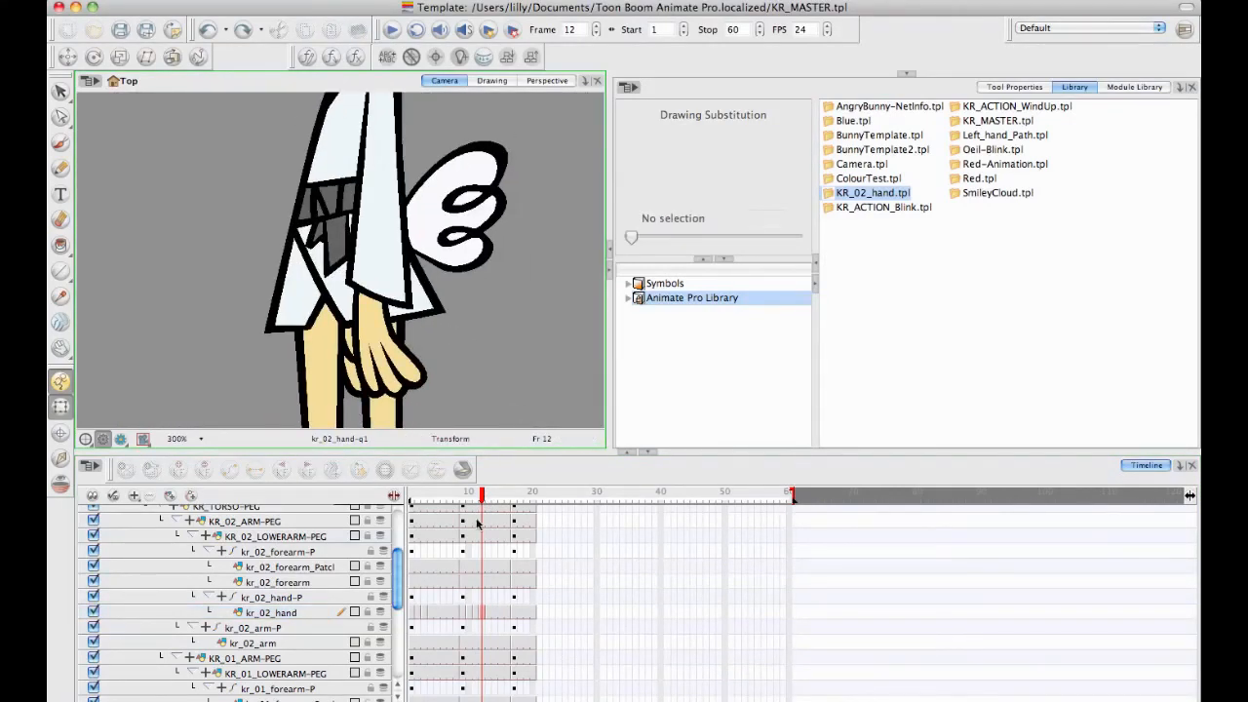
{"action": "left_click_drag", "start_coordinate": [482, 497], "coordinate": [493, 500]}
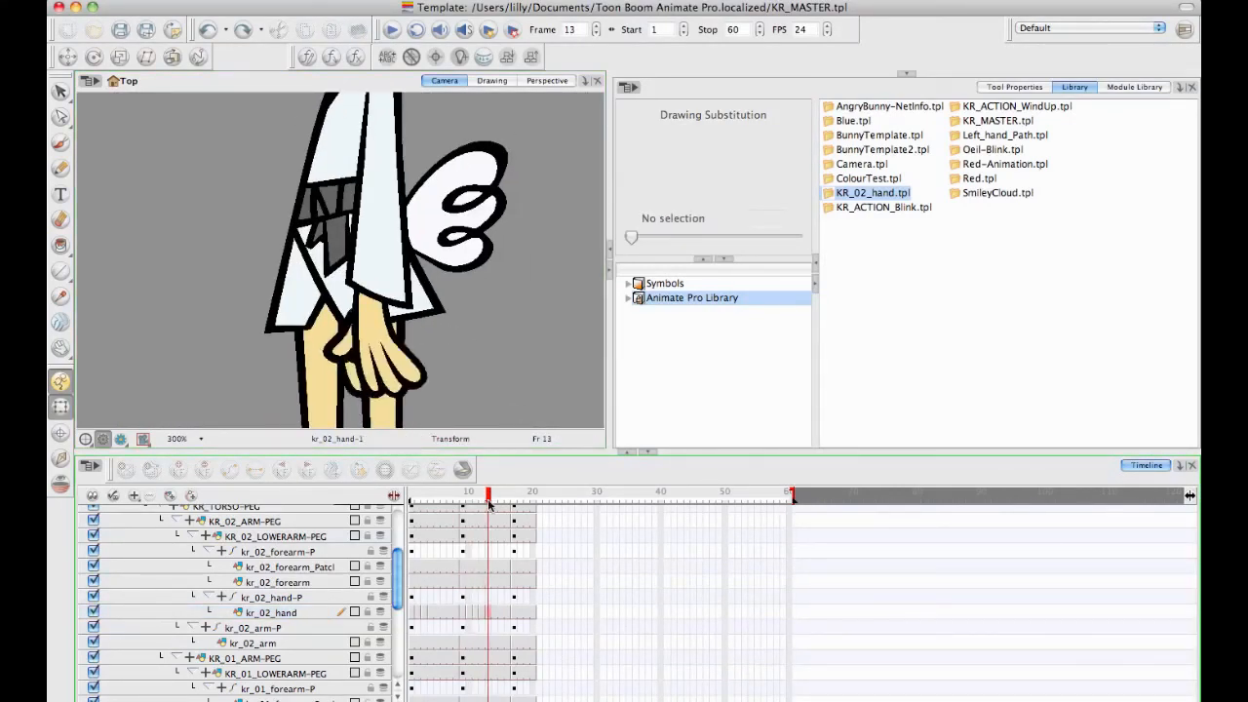
{"action": "left_click", "coordinate": [494, 614]}
{"action": "left_click", "coordinate": [489, 613]}
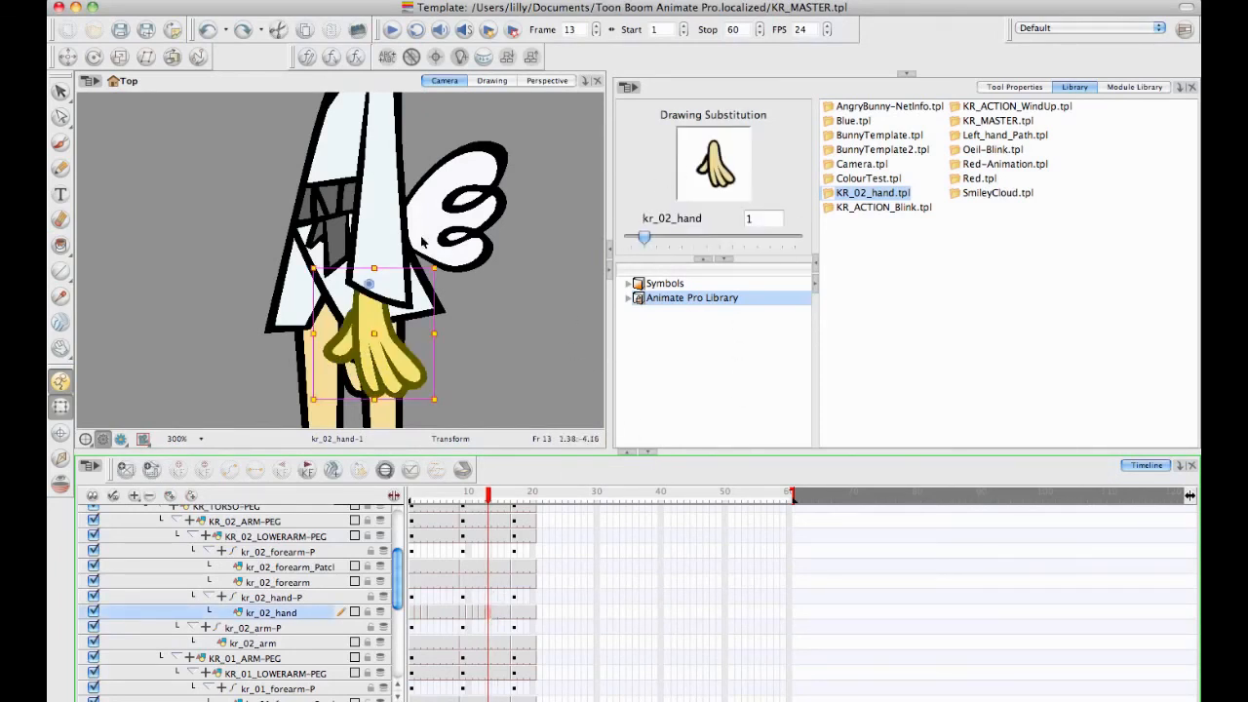
Save the edited KR_MASTER template and go to frame 36 in the 50CreatingTemplates scene
{"action": "left_click", "coordinate": [120, 29]}
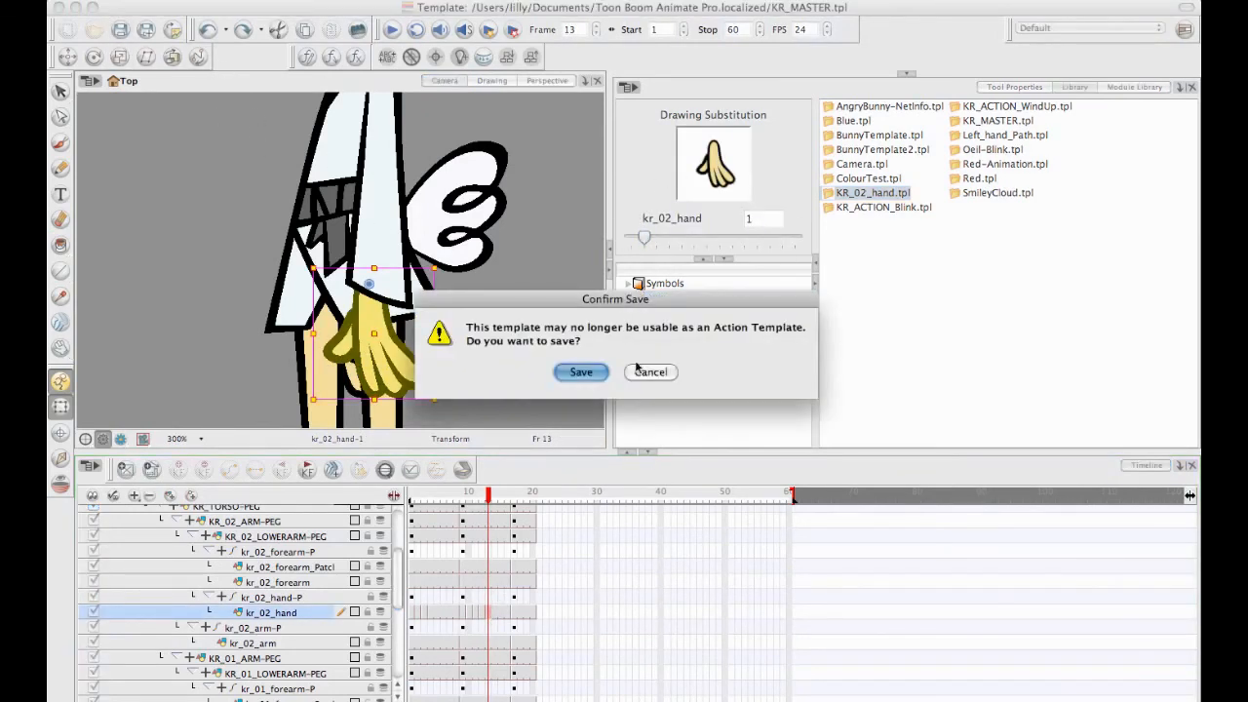
{"action": "left_click", "coordinate": [583, 373]}
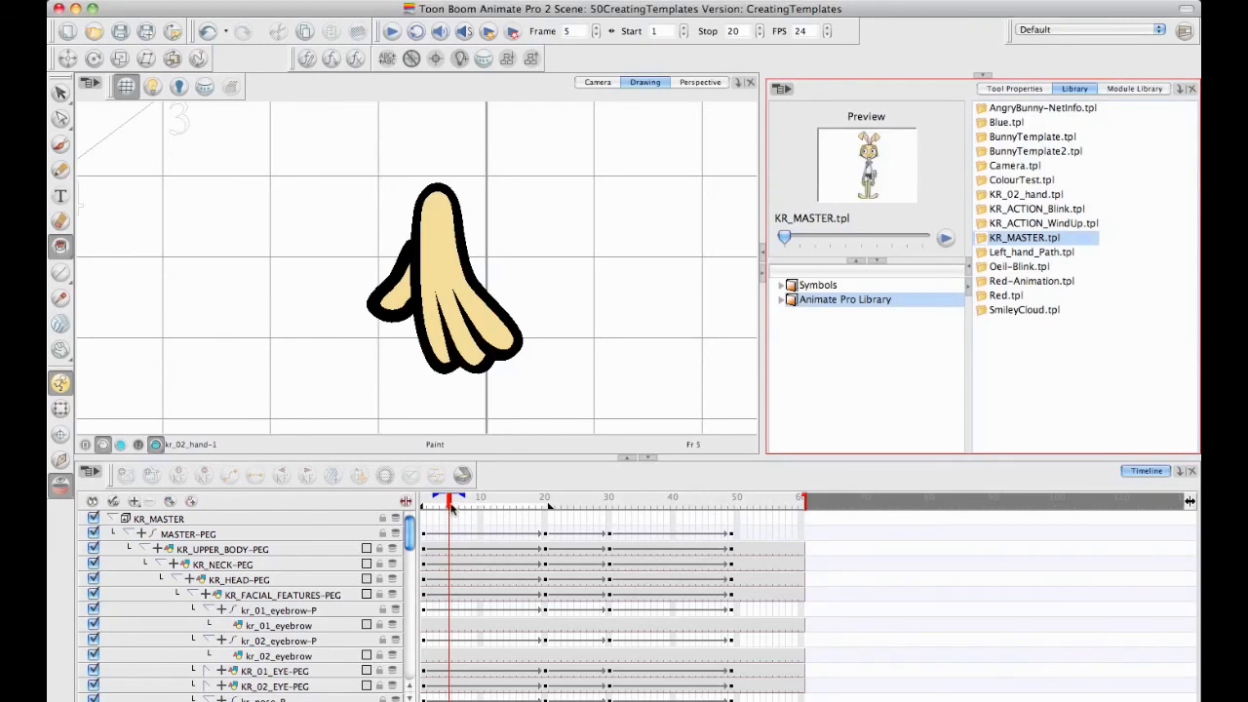
{"action": "left_click_drag", "start_coordinate": [451, 507], "coordinate": [651, 415]}
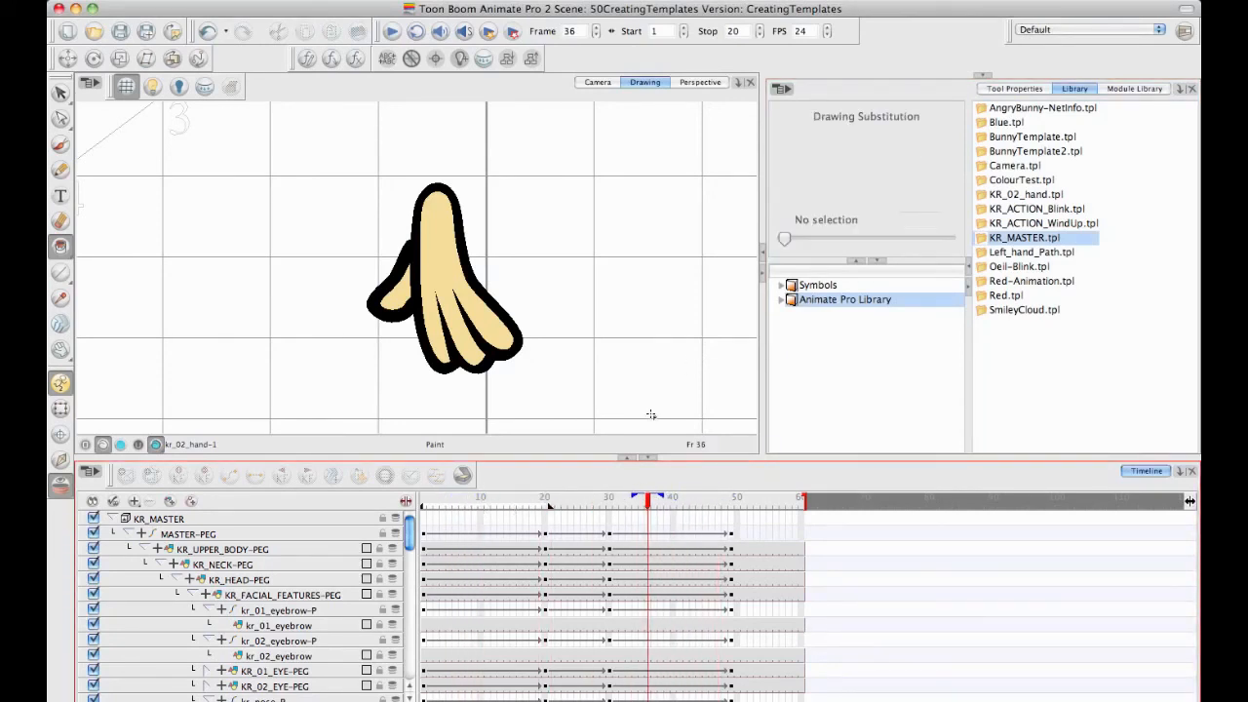